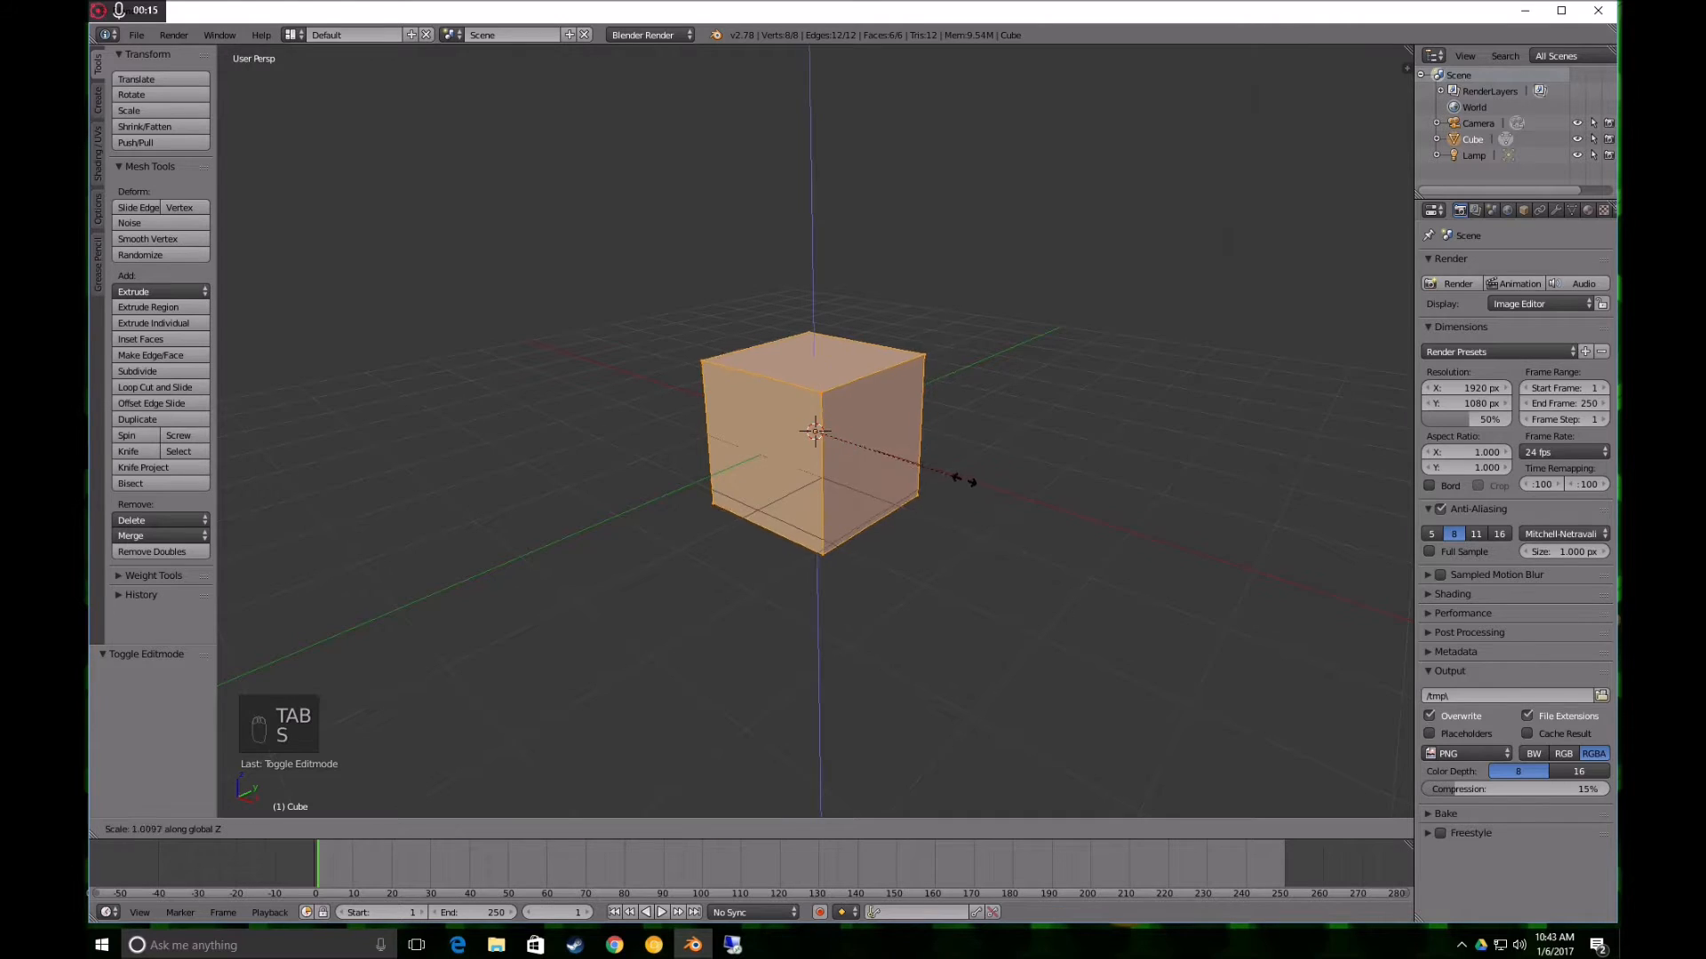
Flatten the cube along Z to a factor of about -0.047 and narrow it along X to about 0.415
click(815, 432)
key(s)
key(x)
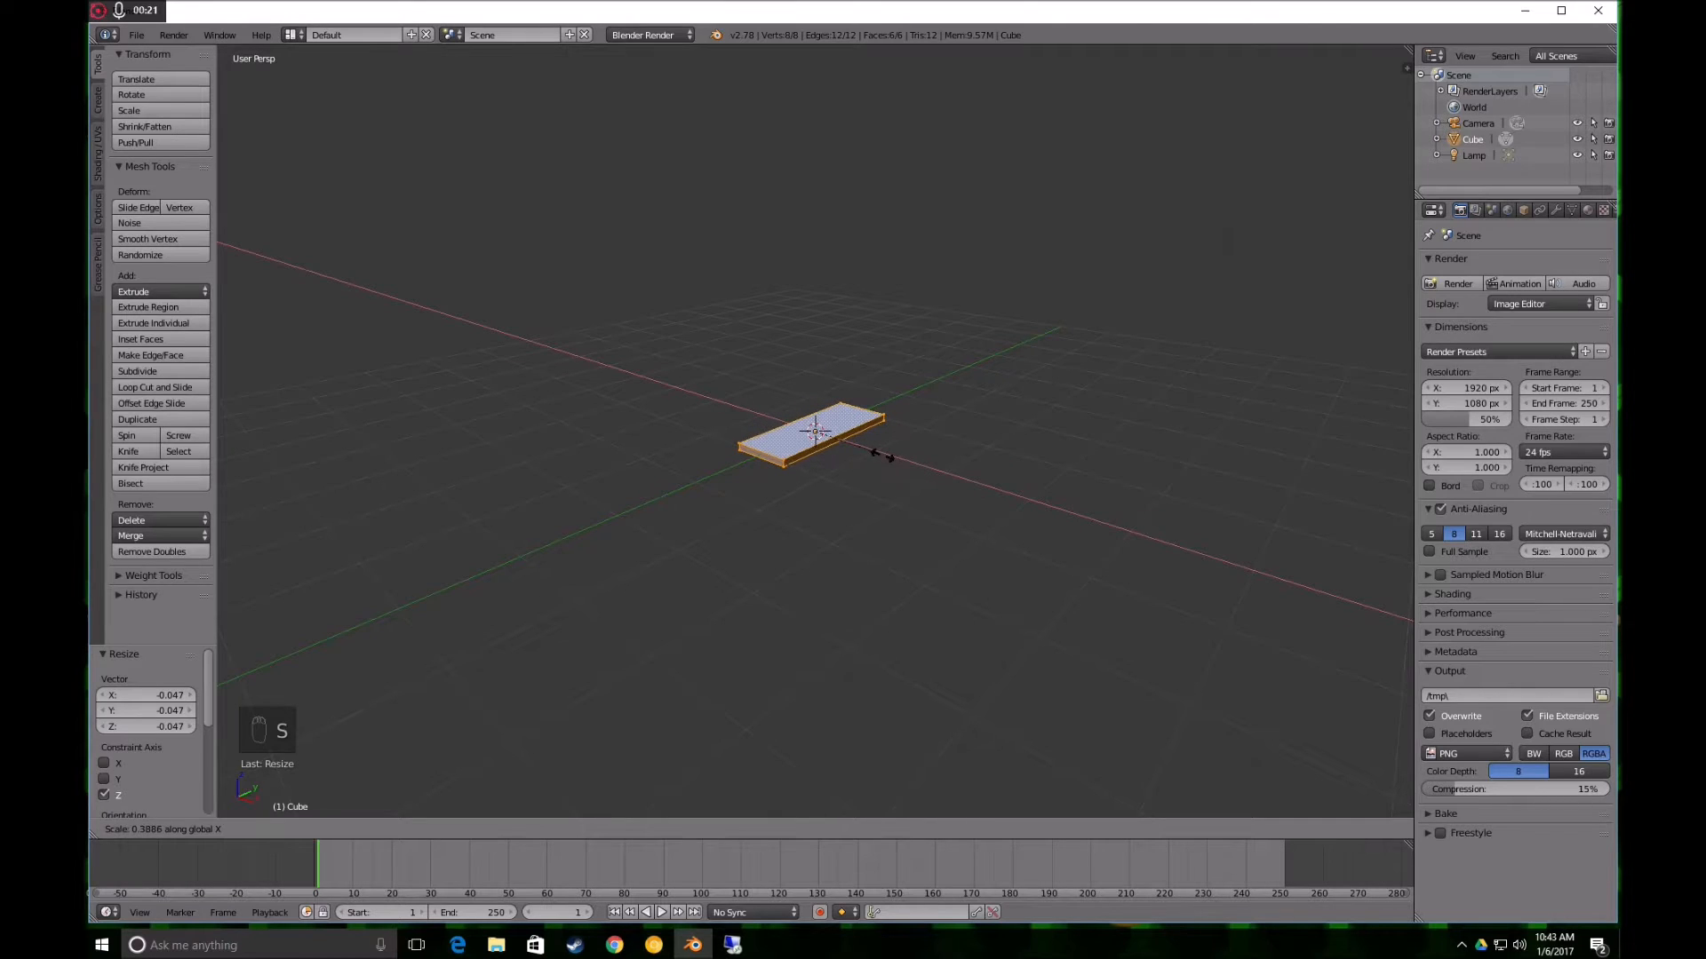
click(886, 456)
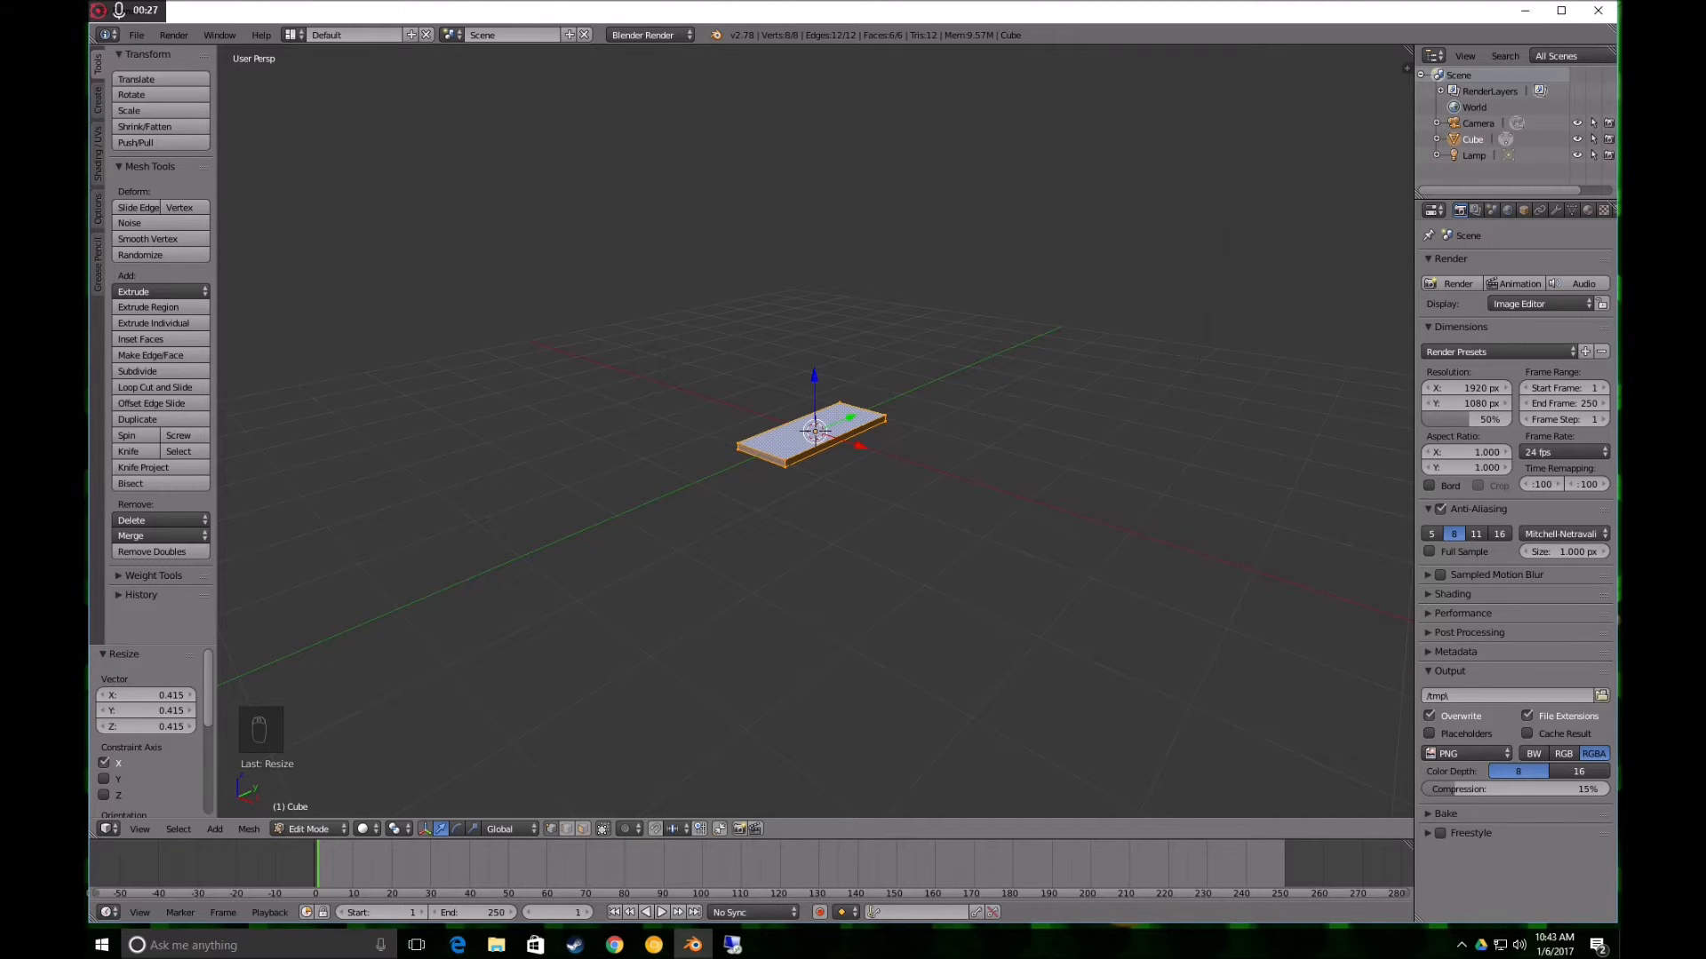
Add three lengthwise loop cuts to the slab, one along the centre and one through each half
middle_drag(886, 456, 913, 516)
scroll(913, 515, up, 2)
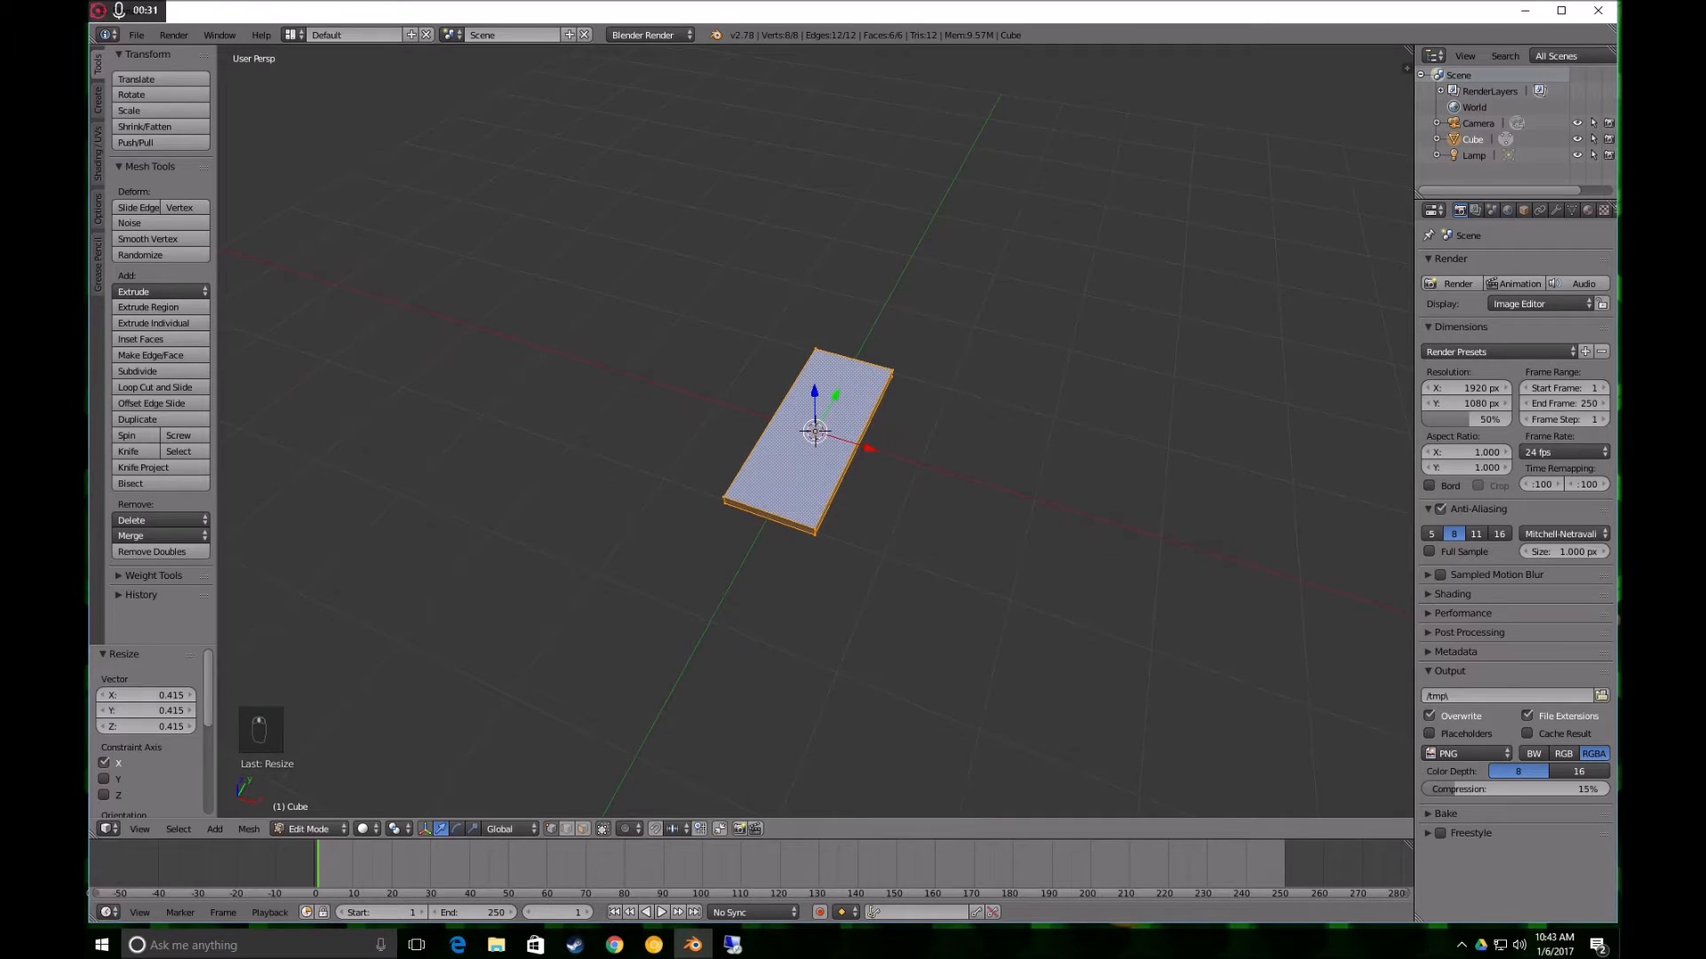
key(ctrl+r)
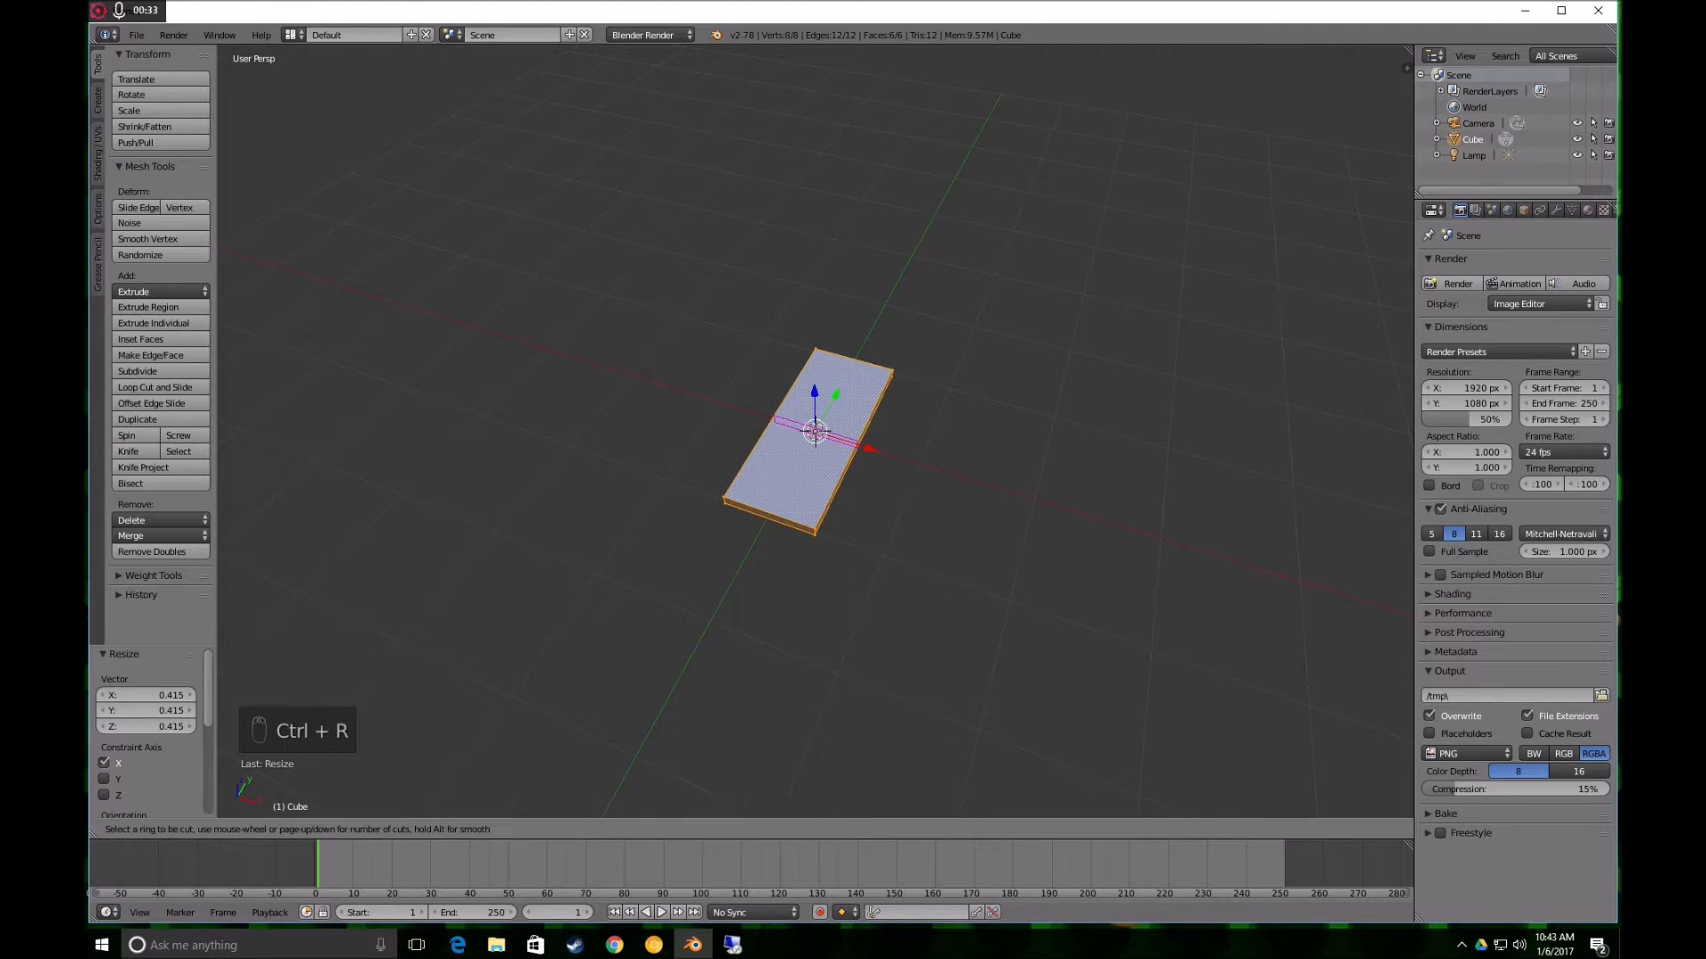
click(774, 511)
click(774, 511)
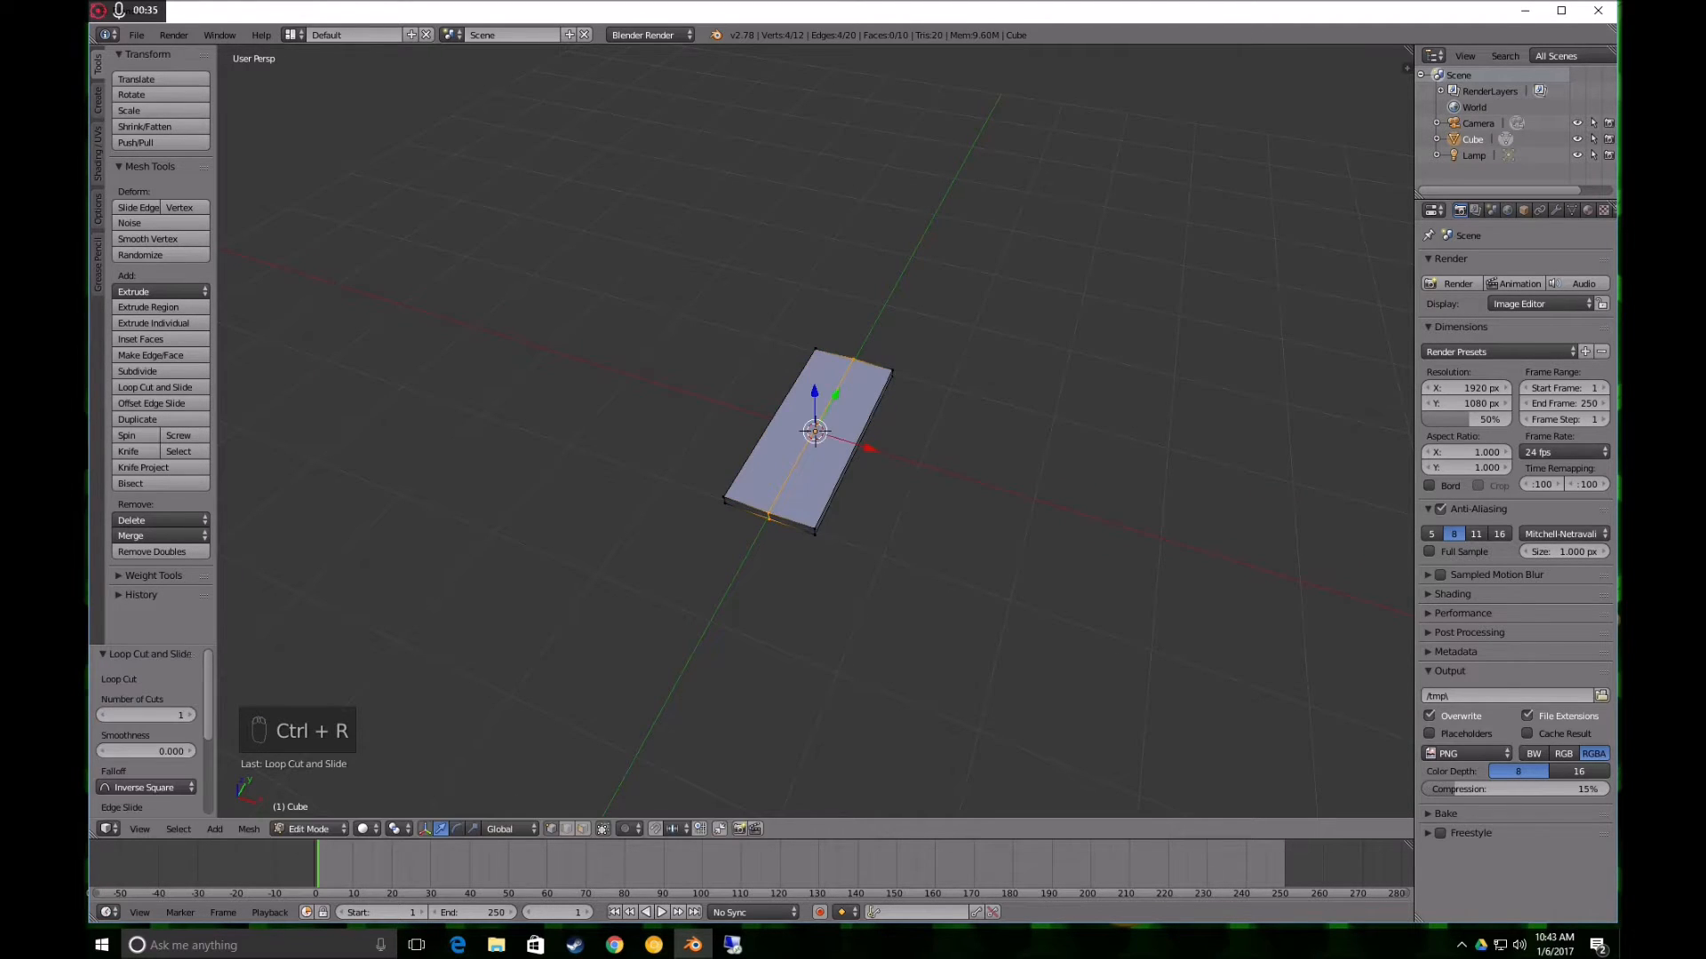
key(ctrl+r)
click(748, 506)
click(748, 506)
key(ctrl+r)
click(793, 523)
click(793, 522)
Extrude the two outer strips on the slab's underside downwards by about 0.26 and return to Object Mode
scroll(793, 523, down, 4)
middle_drag(792, 523, 813, 355)
scroll(813, 355, up, 7)
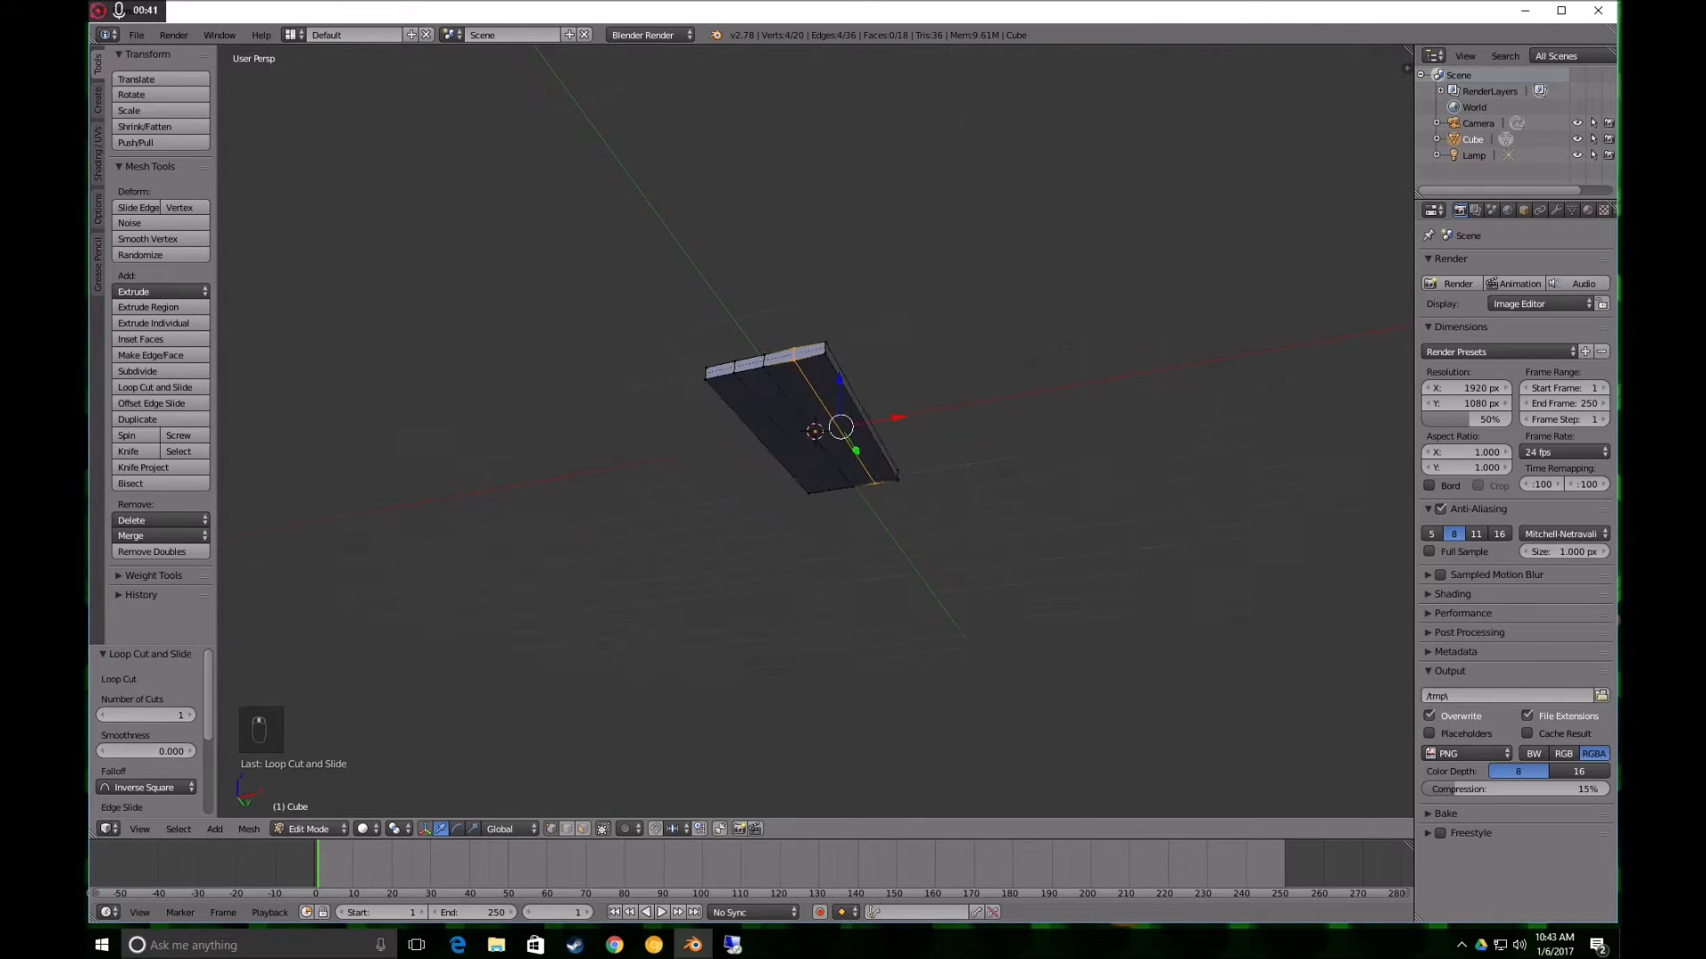
click(582, 828)
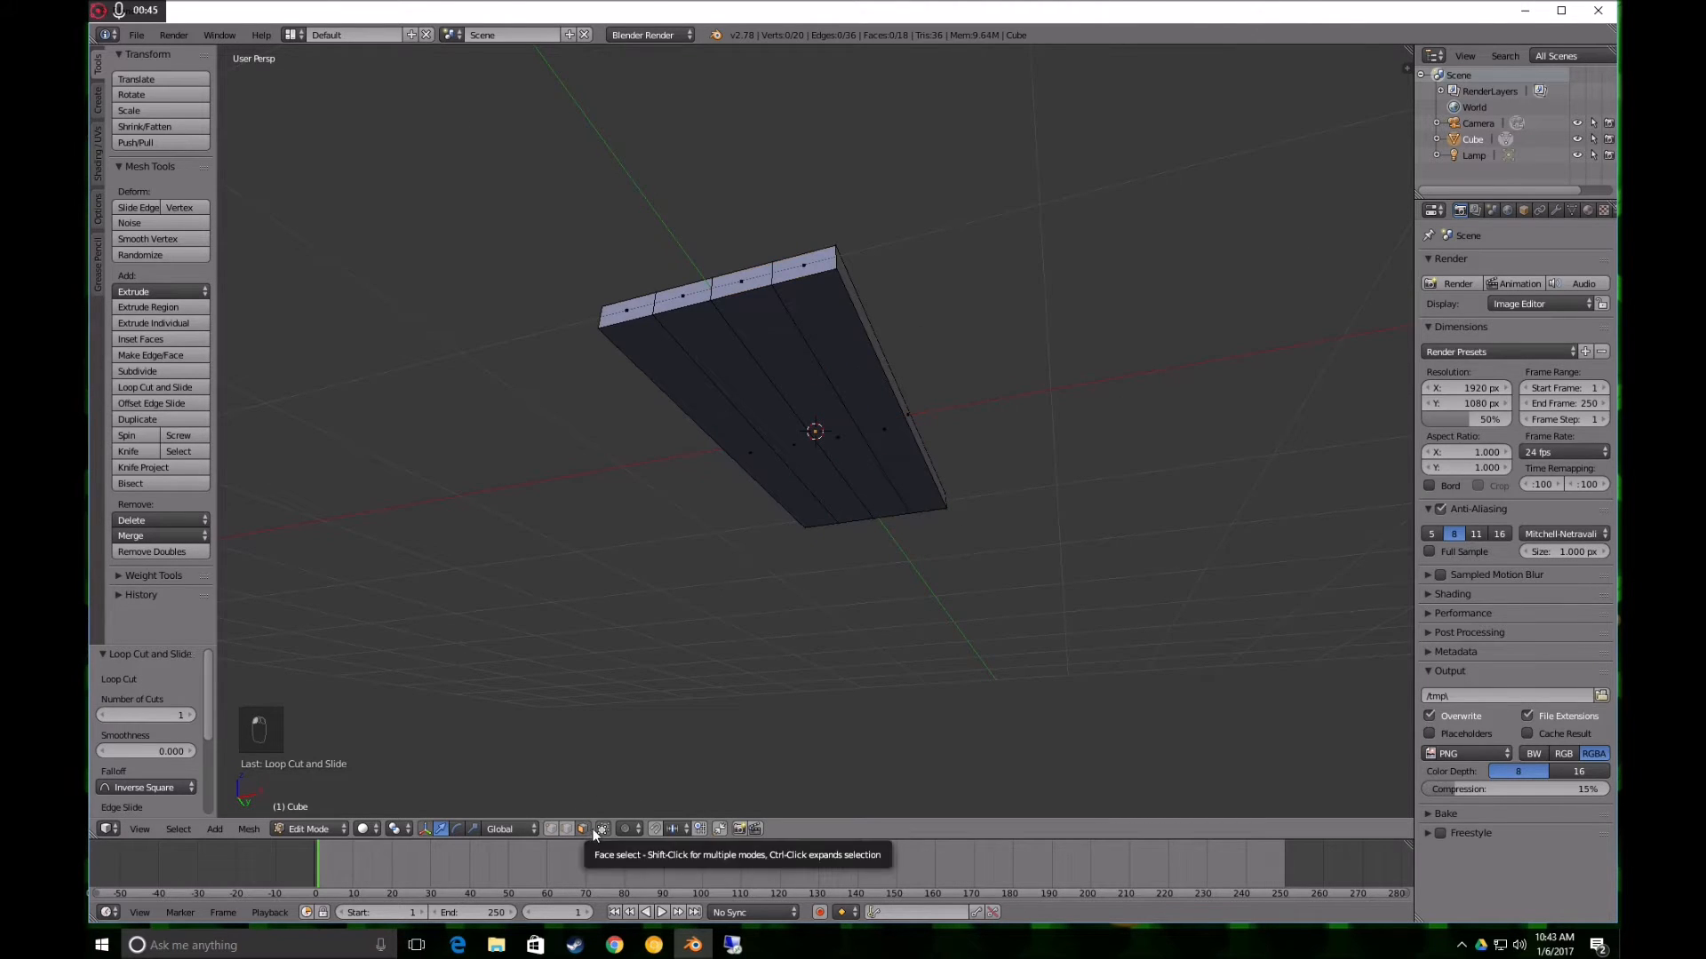
right_click(884, 429)
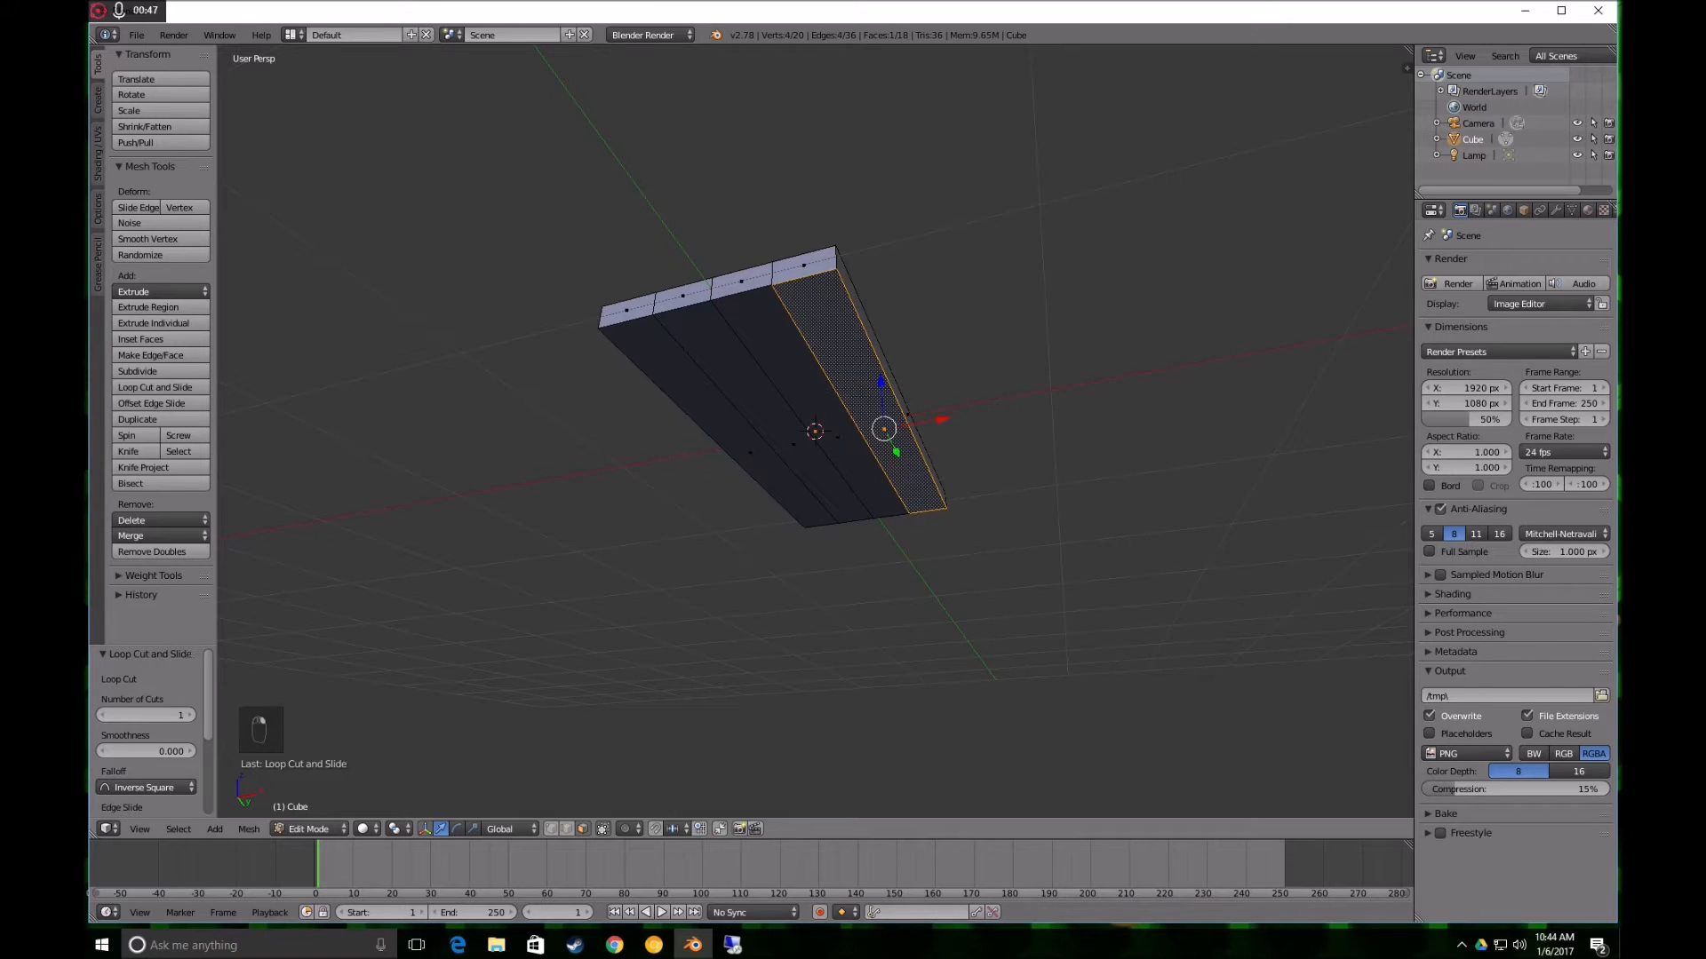
shift+right_click(751, 452)
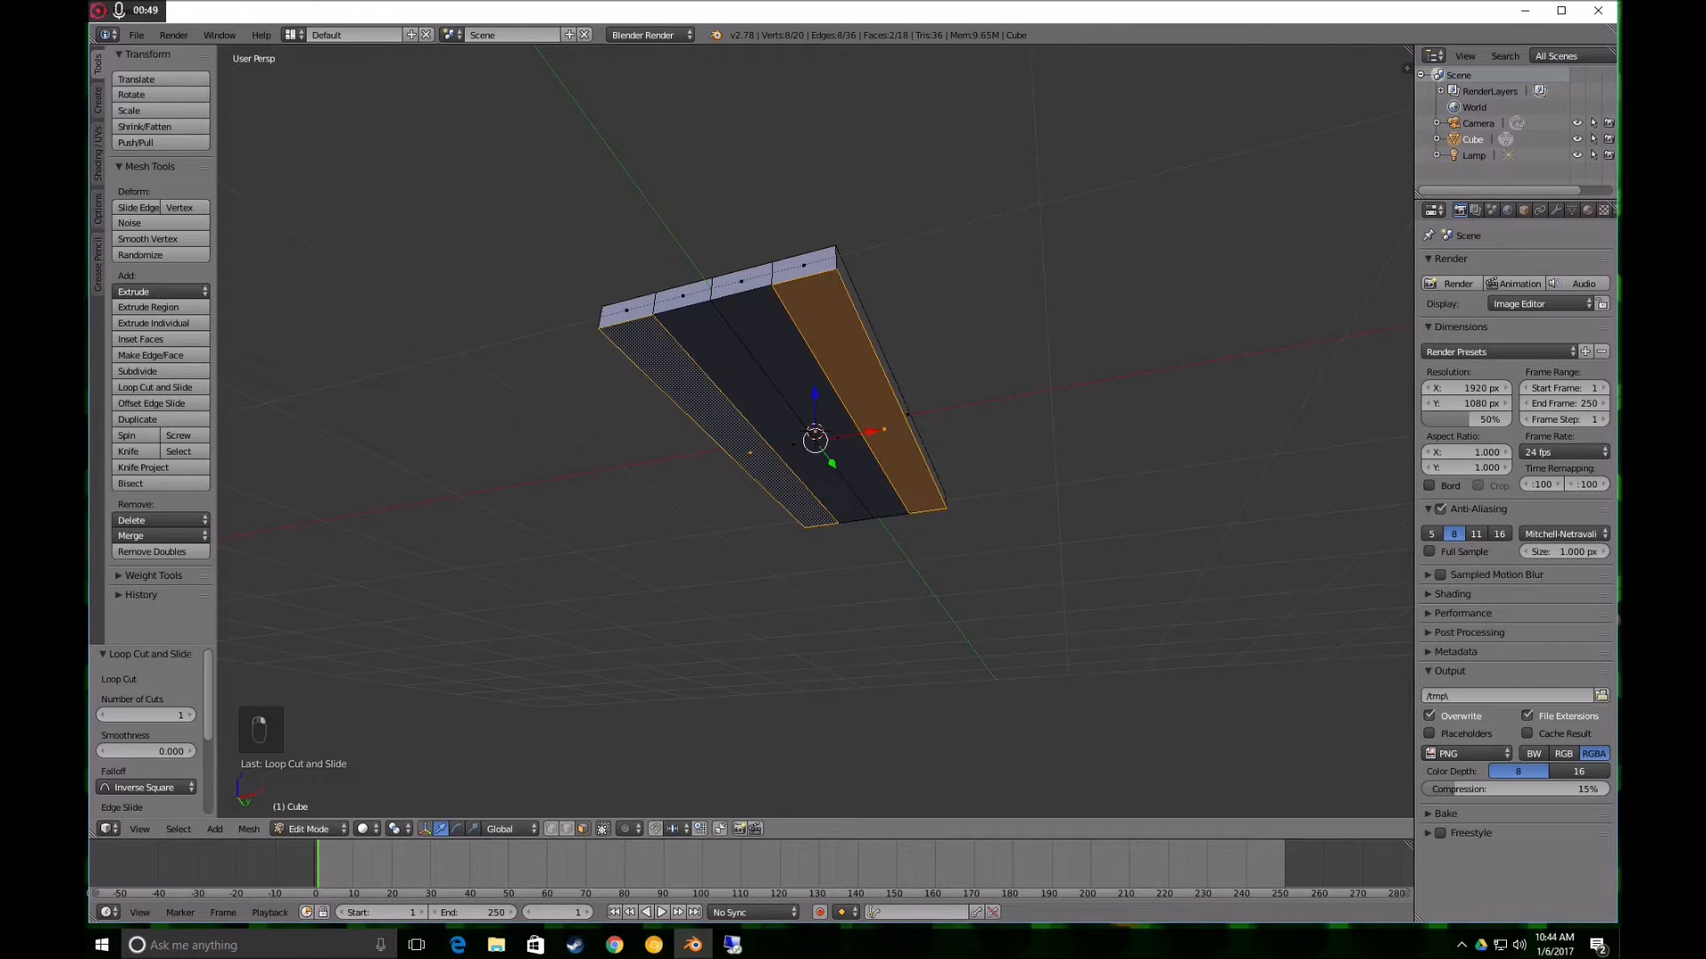
middle_drag(751, 452, 819, 494)
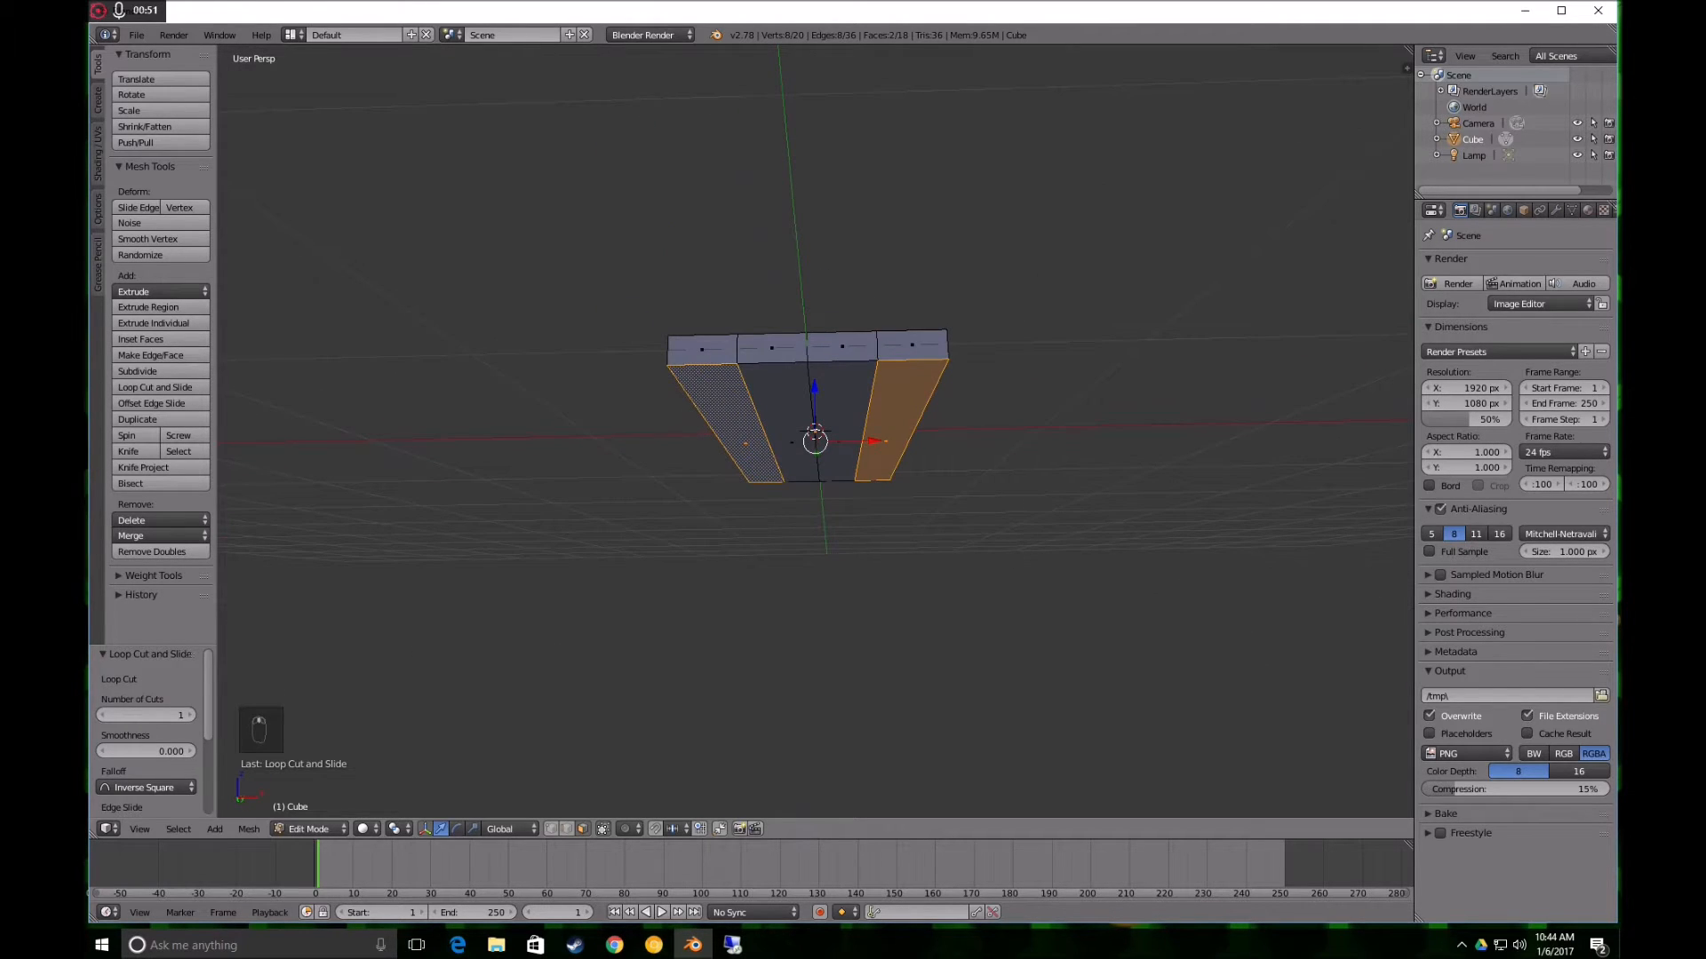
key(e)
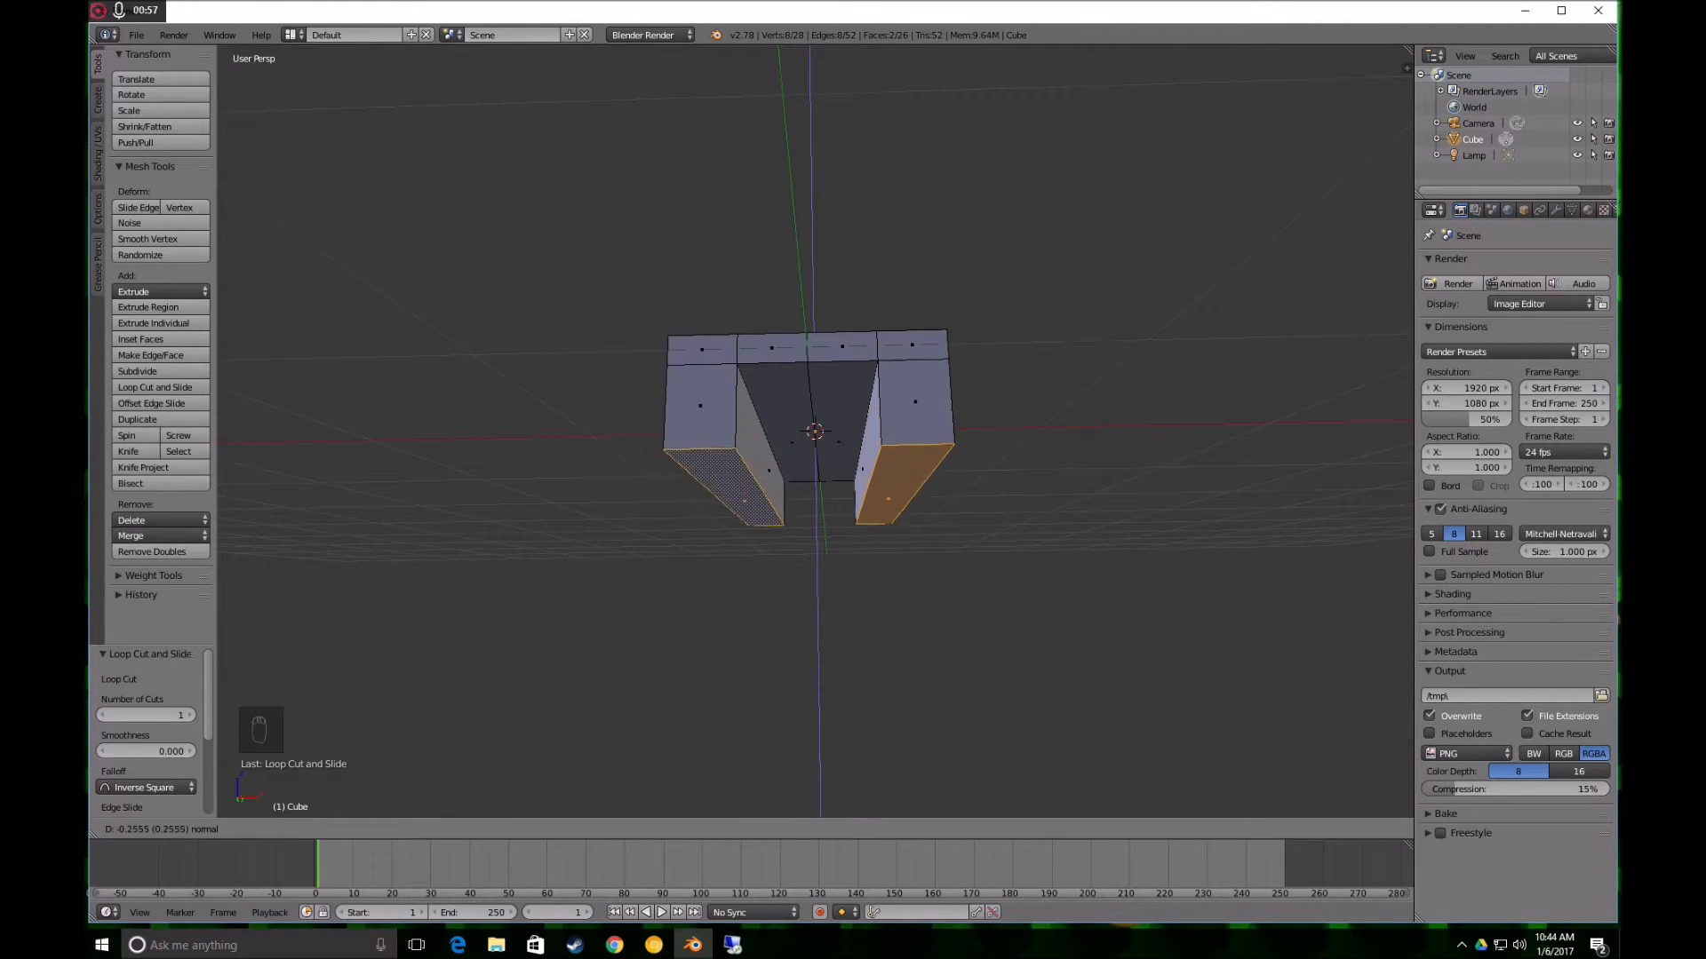
click(811, 498)
scroll(814, 465, down, 3)
middle_drag(814, 480, 702, 551)
mouse_move(857, 644)
middle_down()
mouse_move(817, 647)
mouse_move(866, 648)
mouse_move(927, 613)
mouse_move(871, 578)
mouse_move(743, 616)
mouse_move(898, 590)
mouse_move(803, 613)
mouse_move(902, 628)
mouse_move(853, 612)
middle_up()
key(Tab)
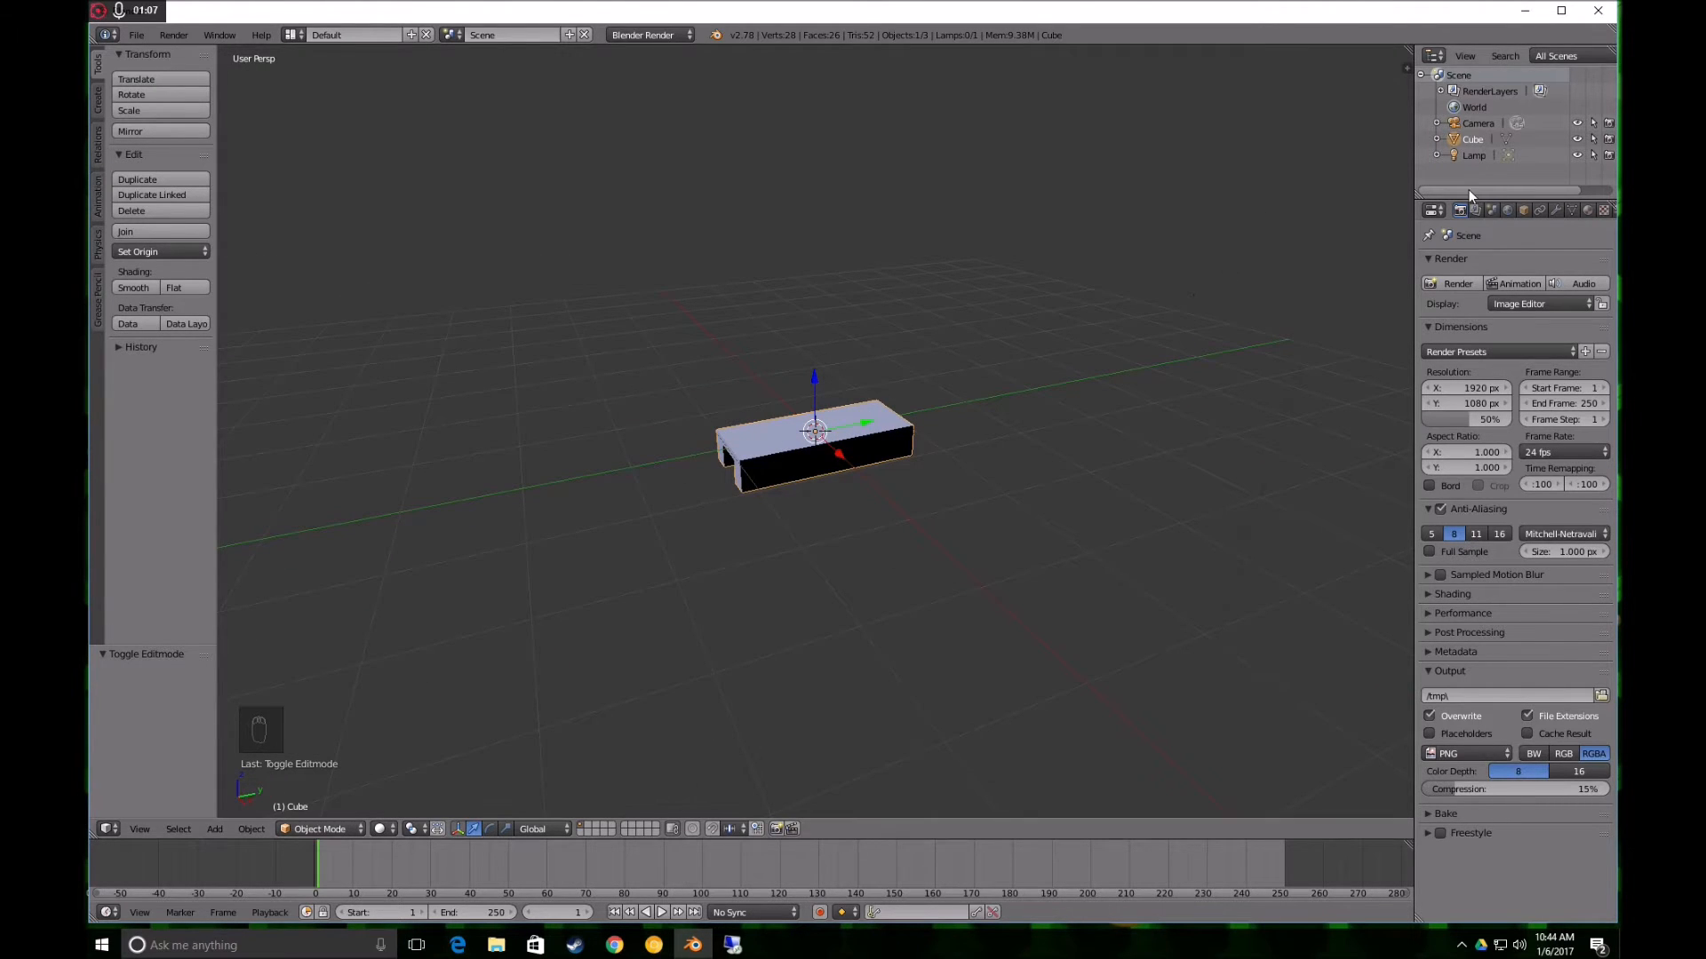
Add a plane mesh and scale its geometry up in Edit Mode by a factor of about 7.916
middle_drag(983, 316, 861, 454)
scroll(969, 401, up, 3)
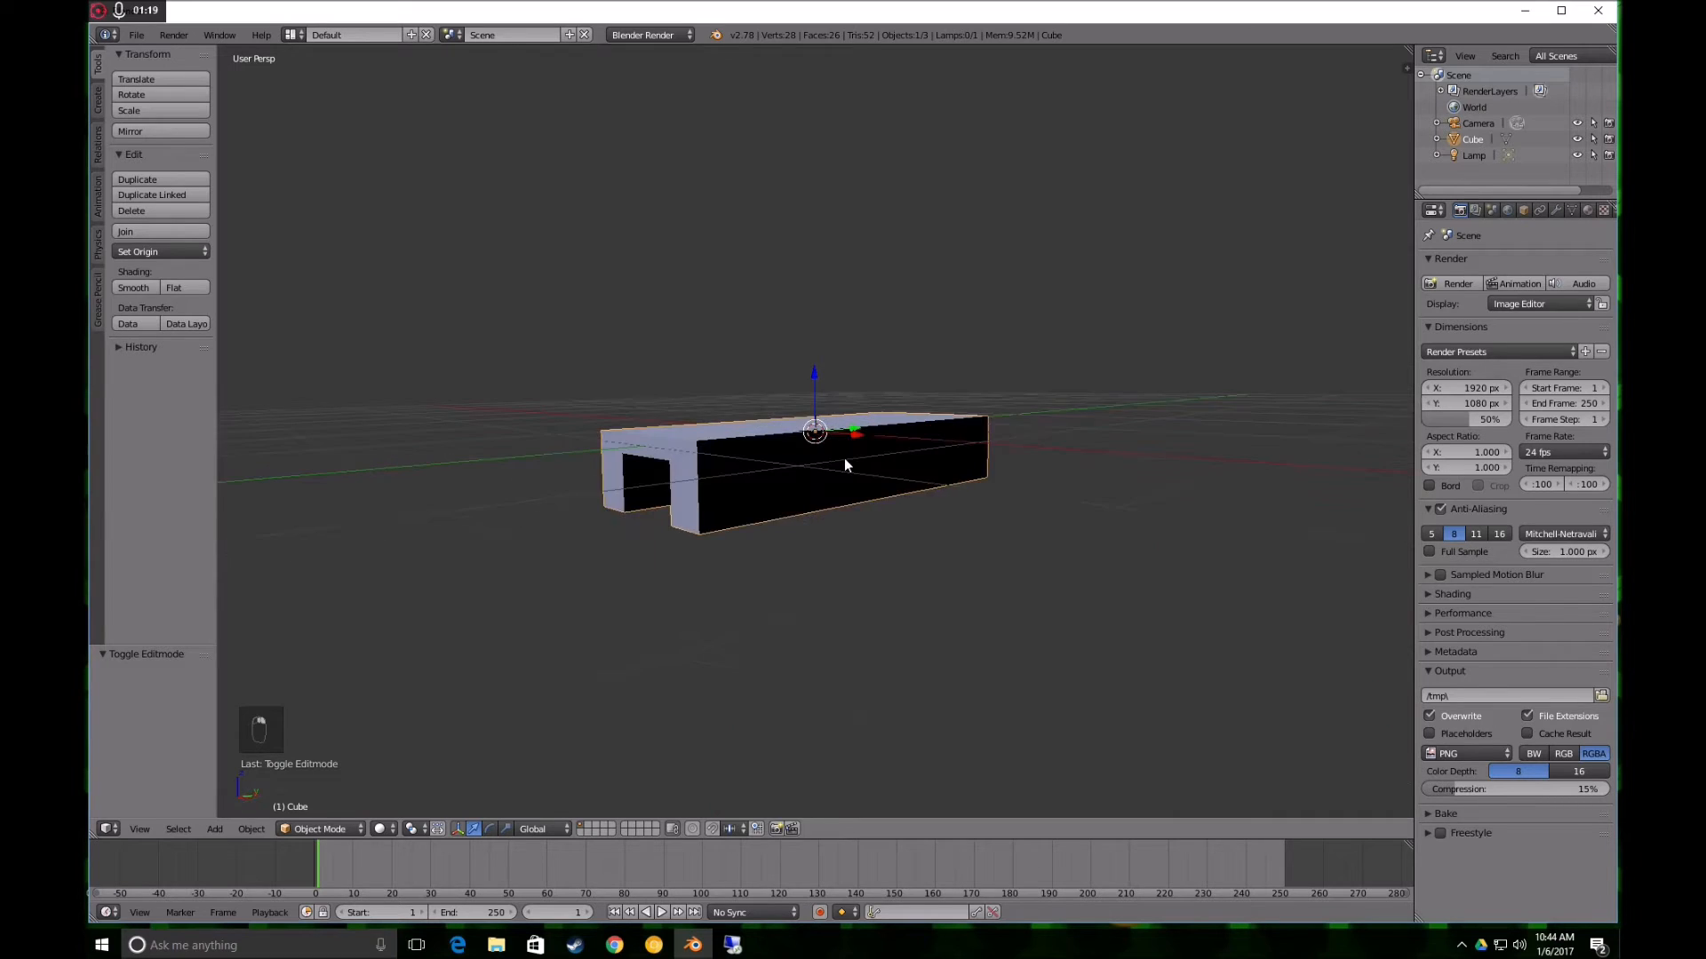
scroll(861, 457, up, 2)
middle_drag(1057, 348, 968, 450)
key(shift+a)
mouse_move(971, 454)
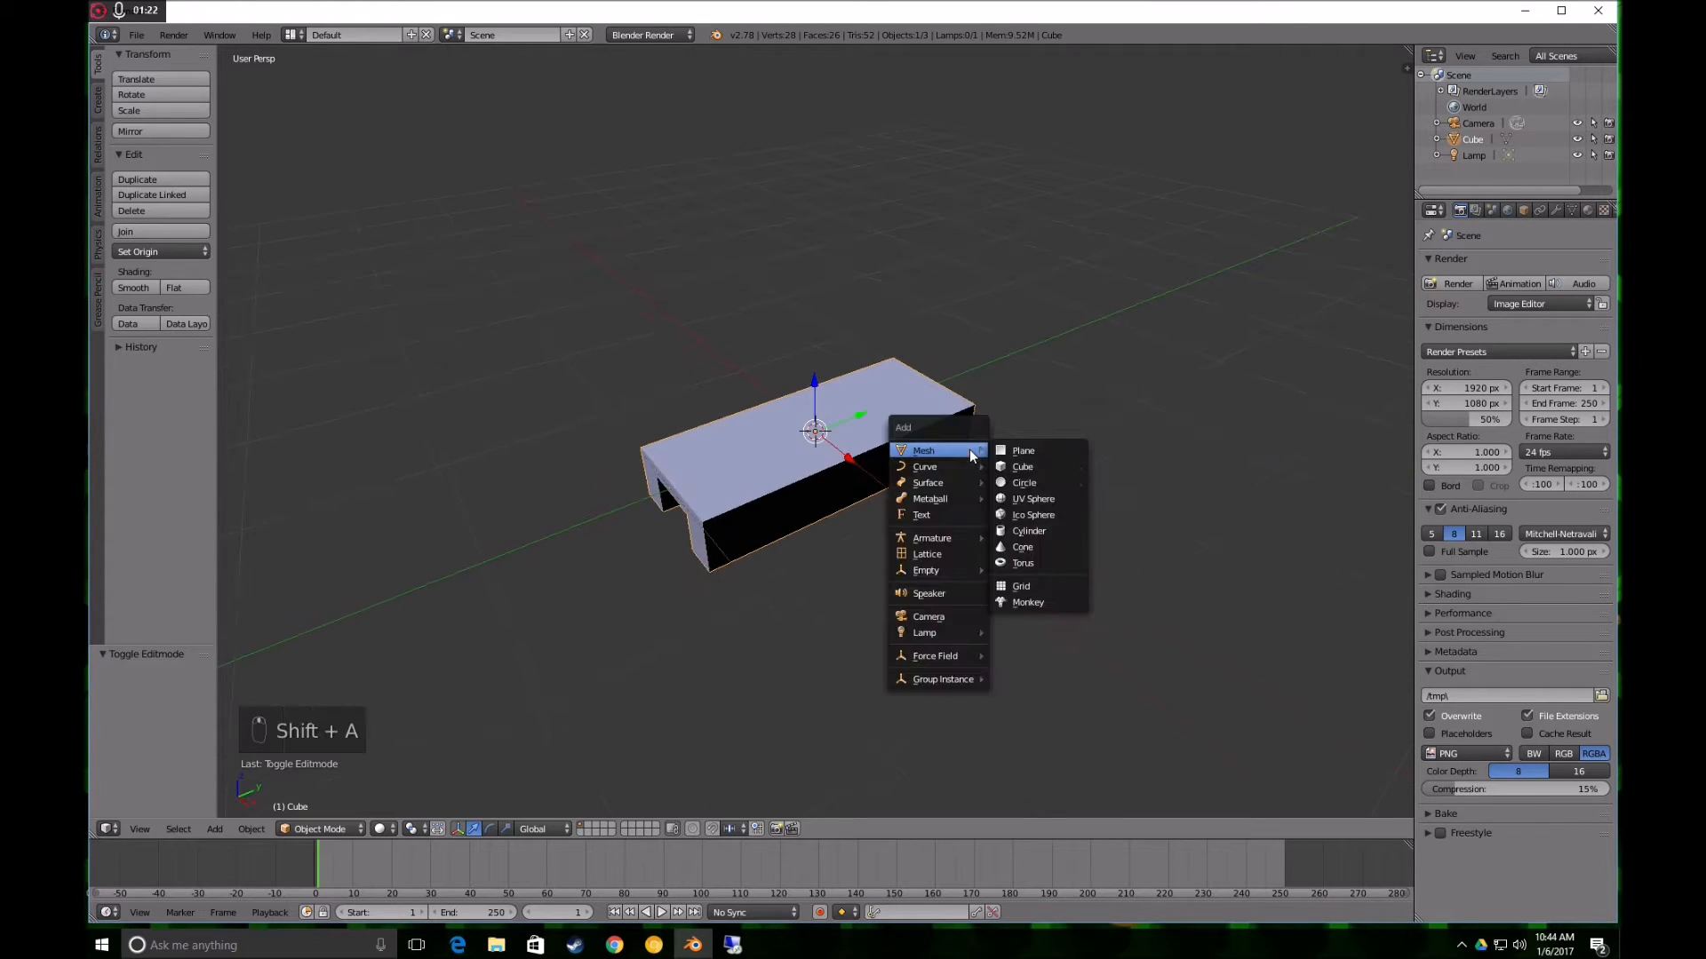
click(1023, 450)
scroll(1035, 447, down, 3)
middle_drag(1040, 450, 874, 476)
key(Tab)
key(s)
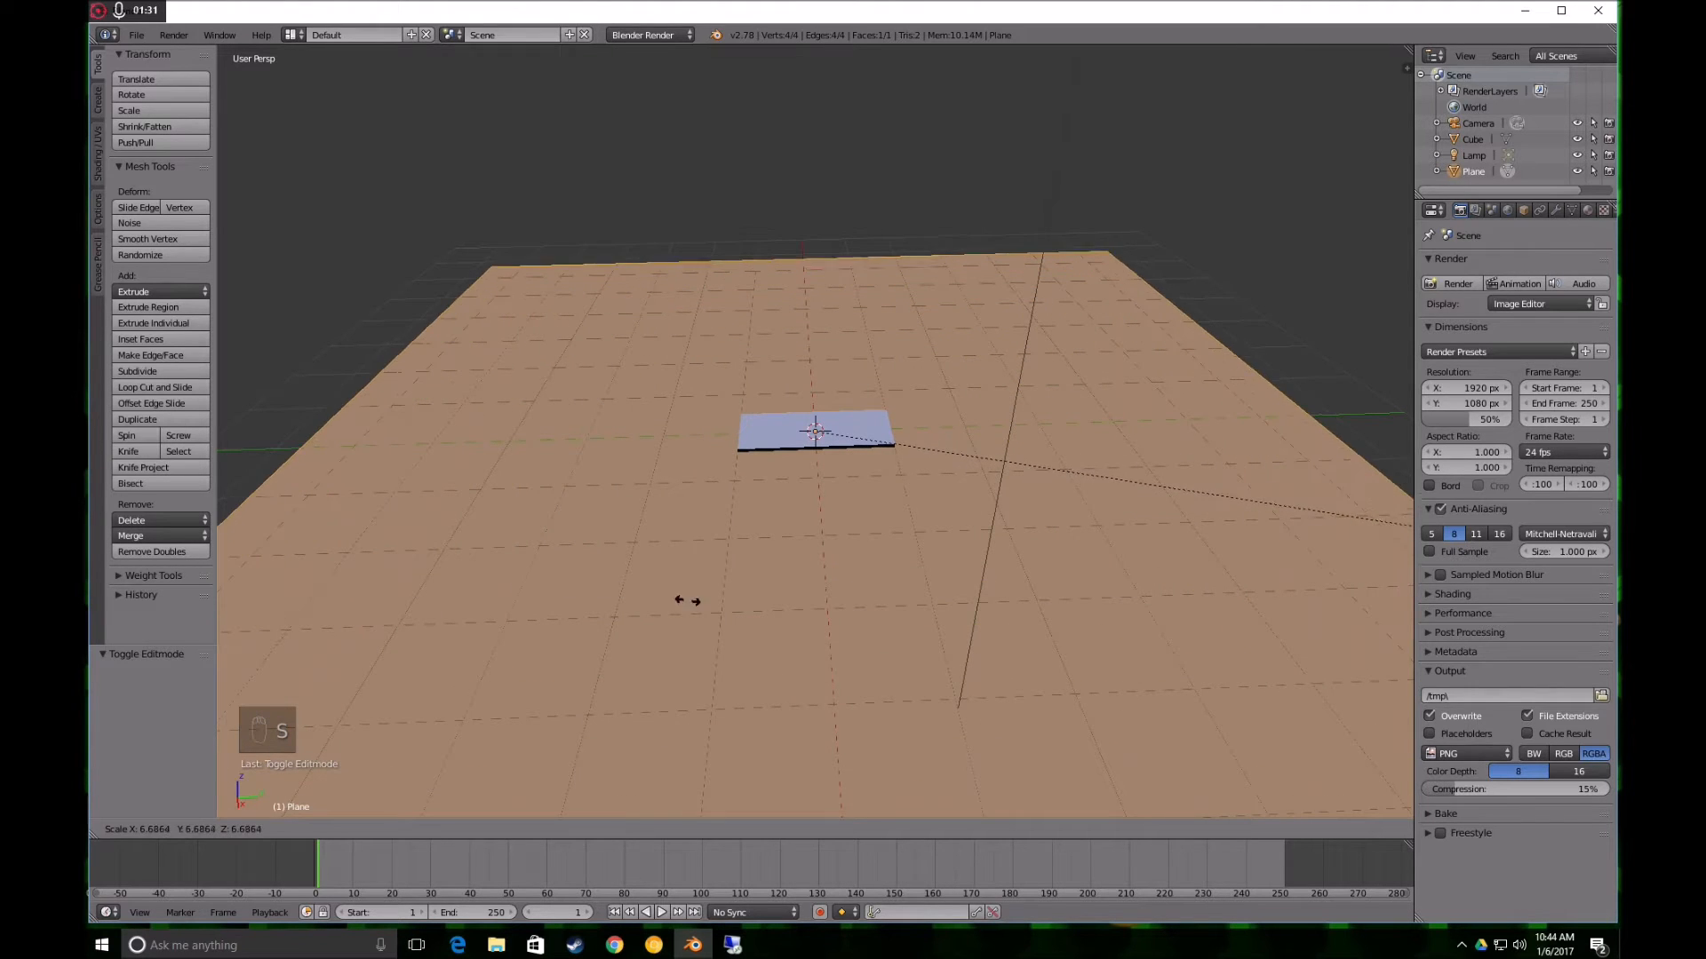
click(880, 609)
Return to Object Mode and hide the channel-shaped block at the centre of the plane
scroll(880, 609, down, 2)
middle_drag(880, 610, 956, 592)
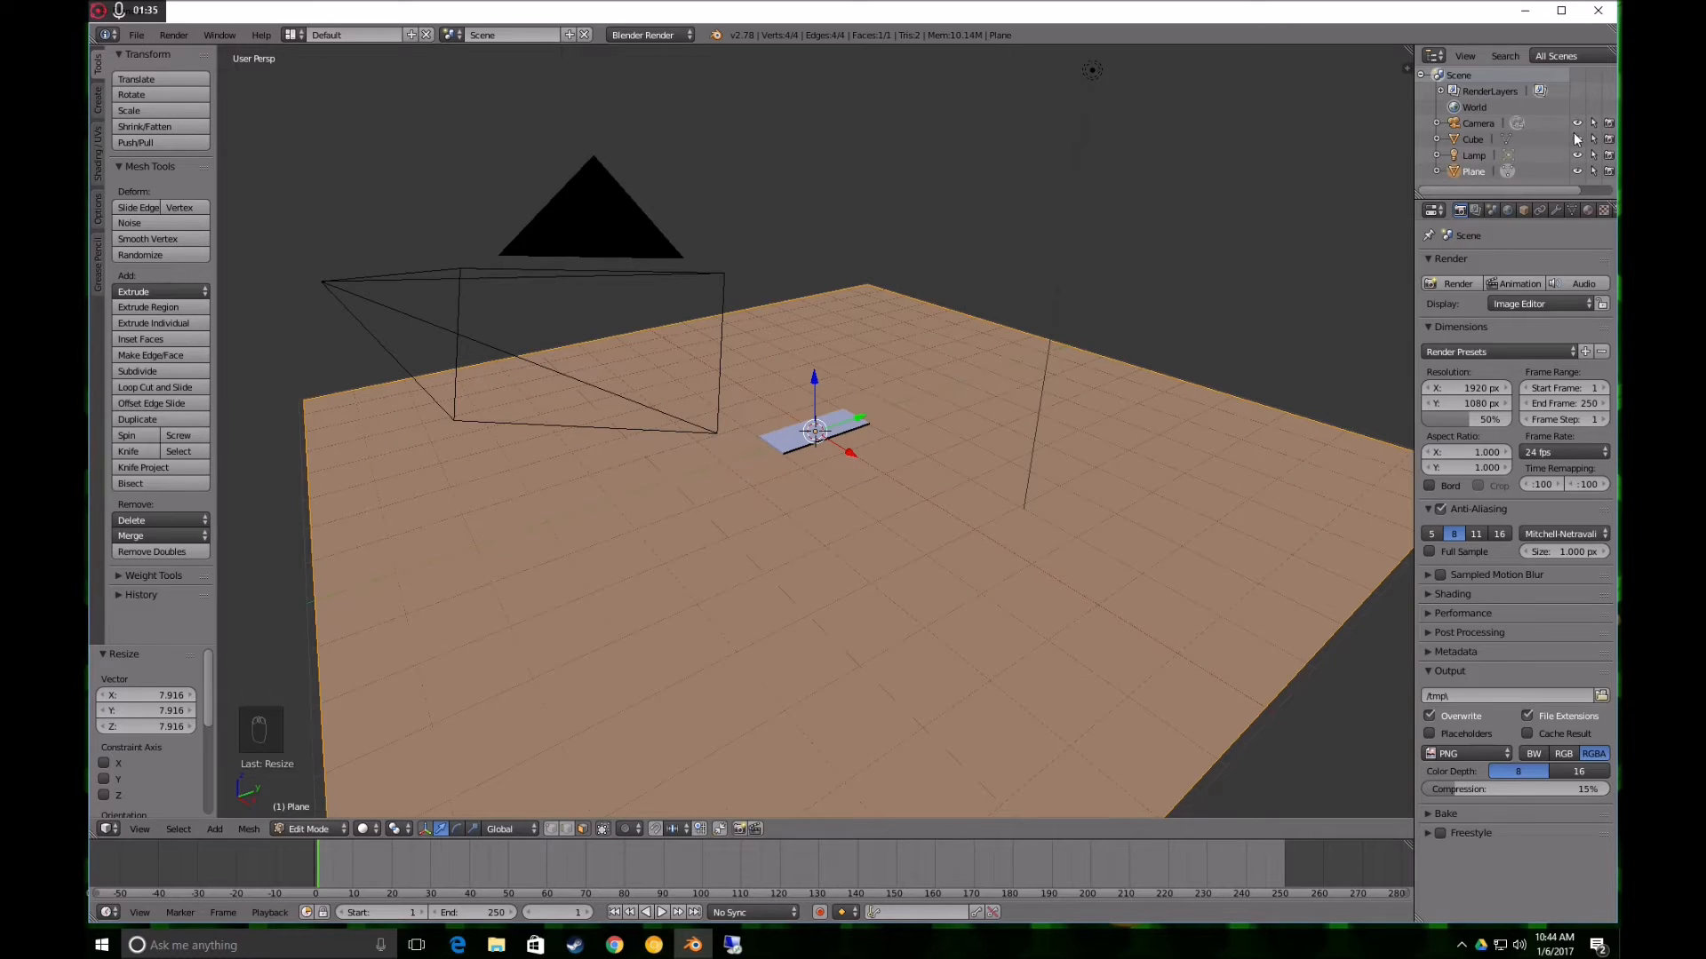
key(Tab)
right_click(784, 449)
key(h)
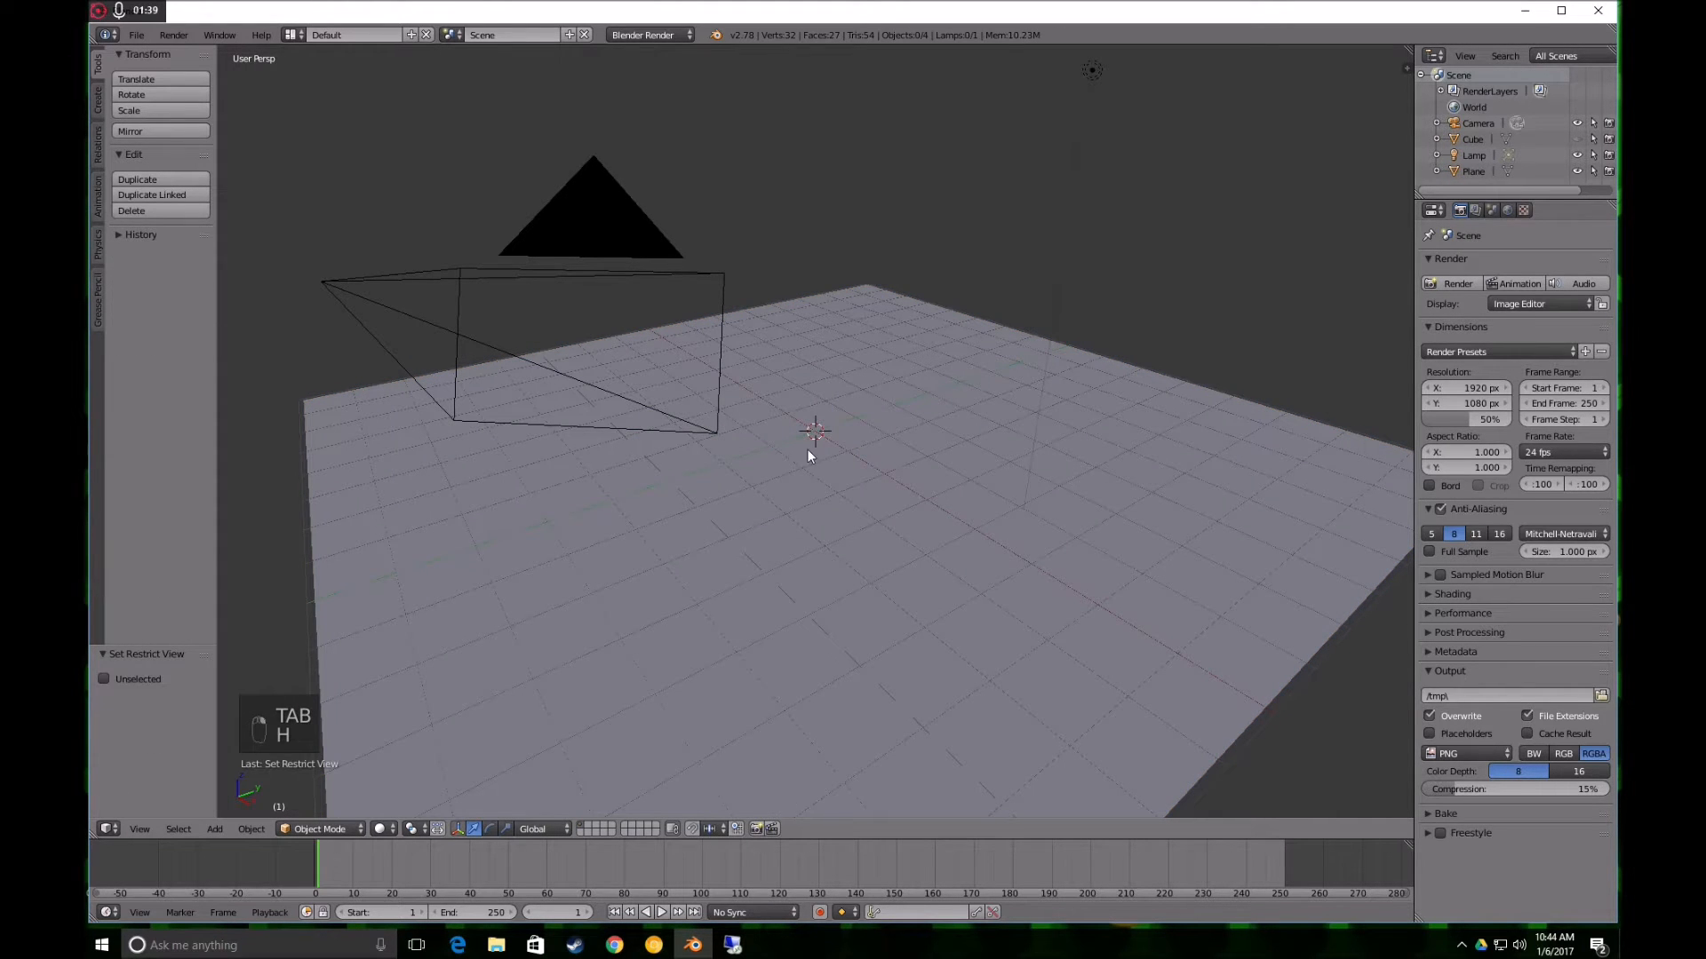
Subdivide the large plane in Edit Mode with 100 cuts
right_click(784, 469)
scroll(800, 484, up, 2)
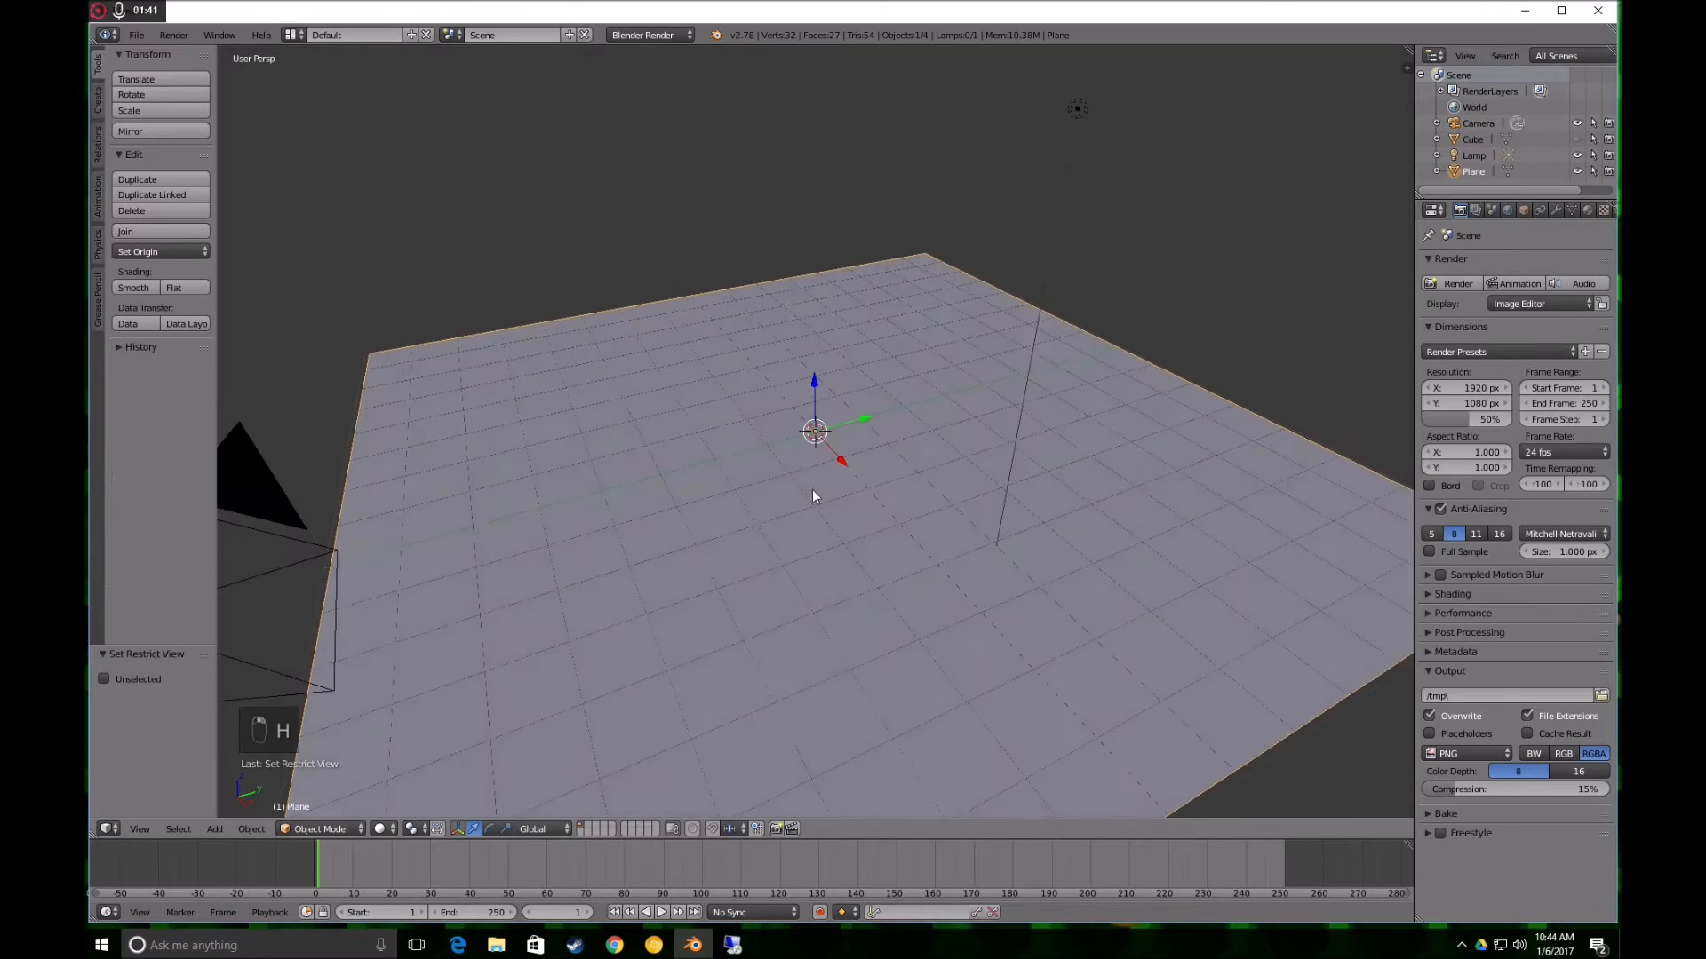
key(Tab)
mouse_move(812, 491)
middle_down()
mouse_move(884, 432)
mouse_move(825, 492)
middle_up()
scroll(855, 448, down, 1)
scroll(837, 470, down, 2)
scroll(825, 492, up, 2)
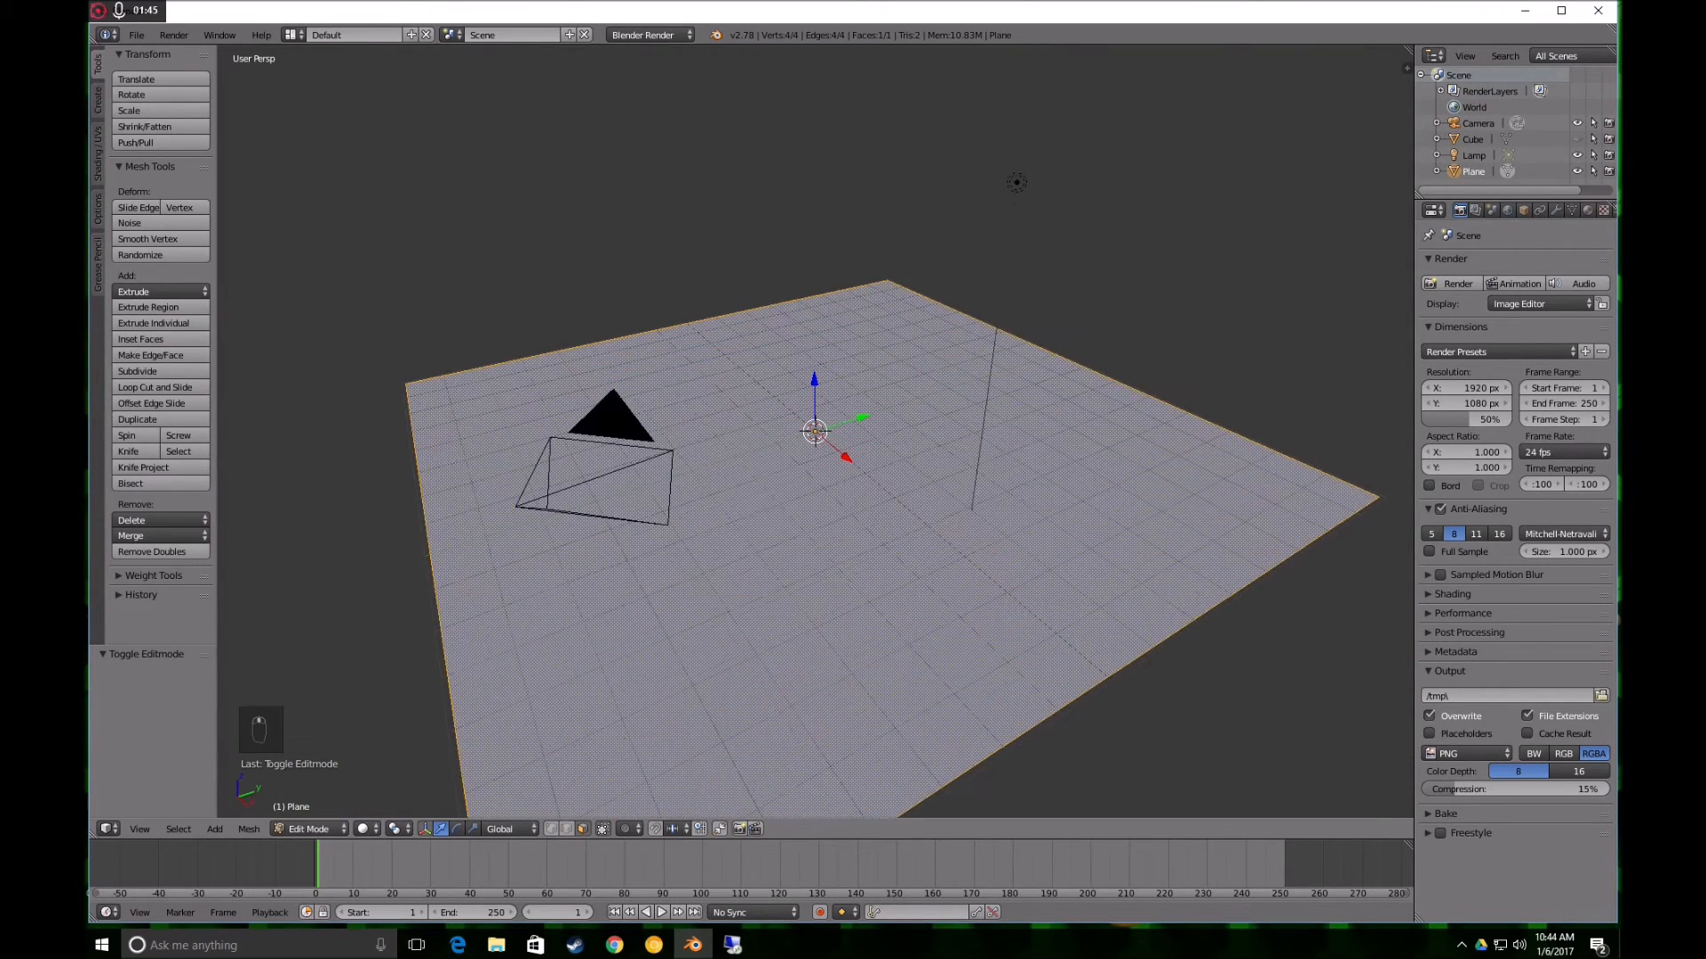
key(w)
click(753, 480)
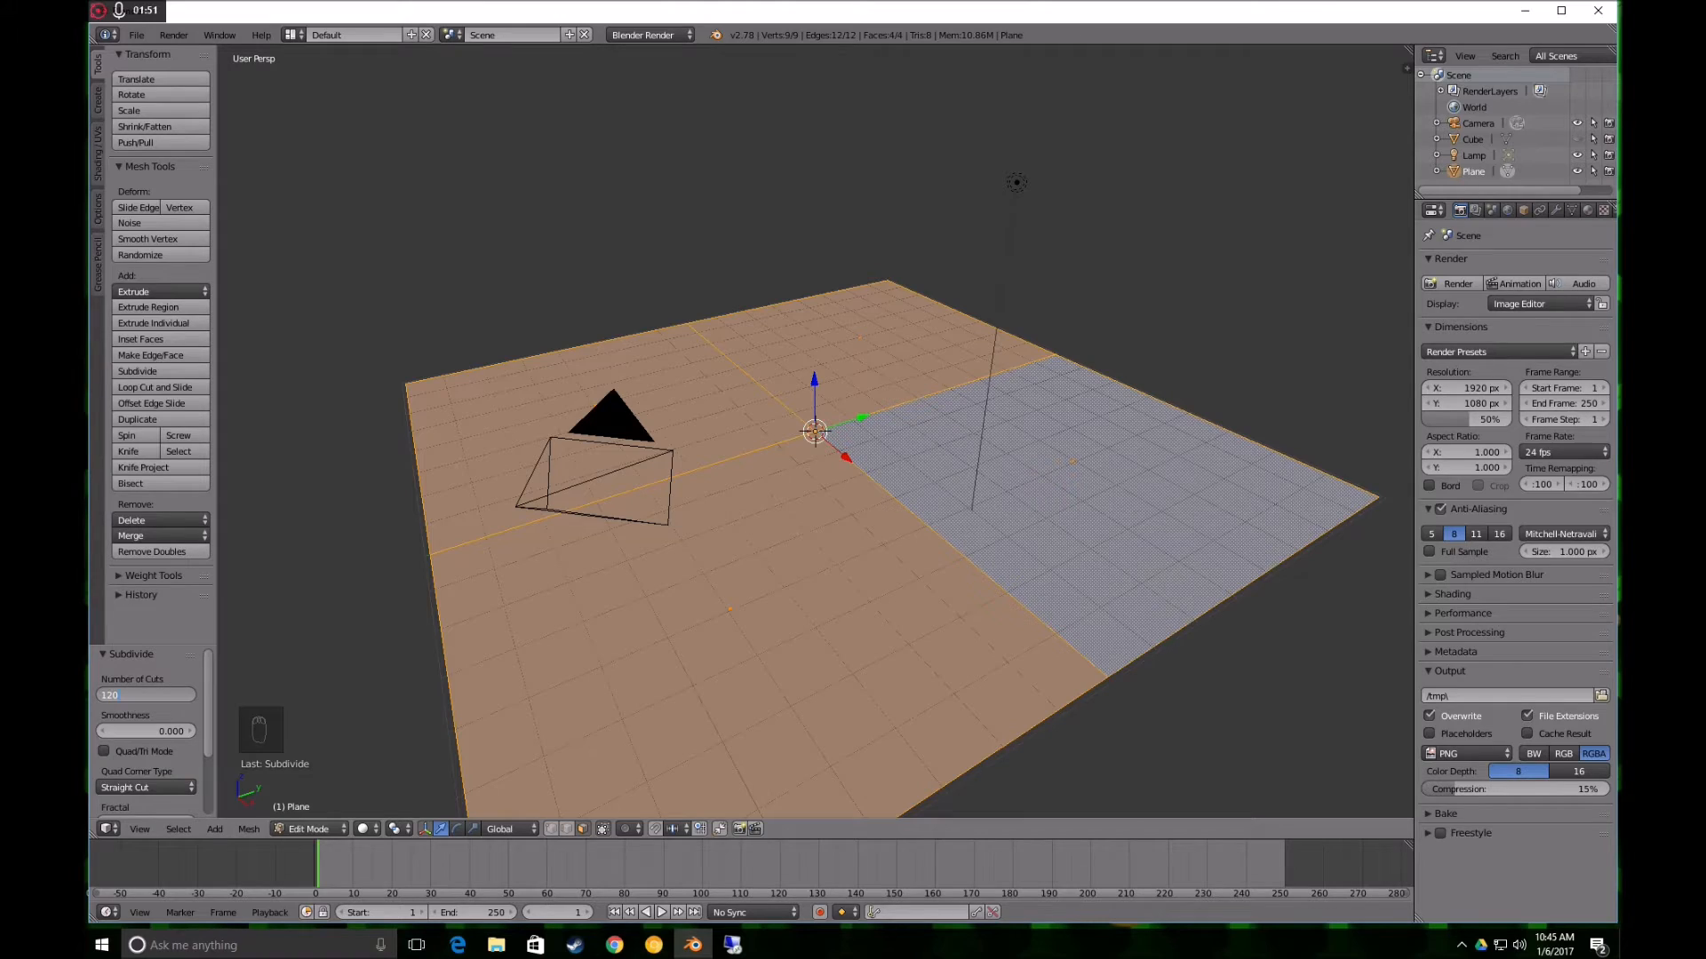
key(Return)
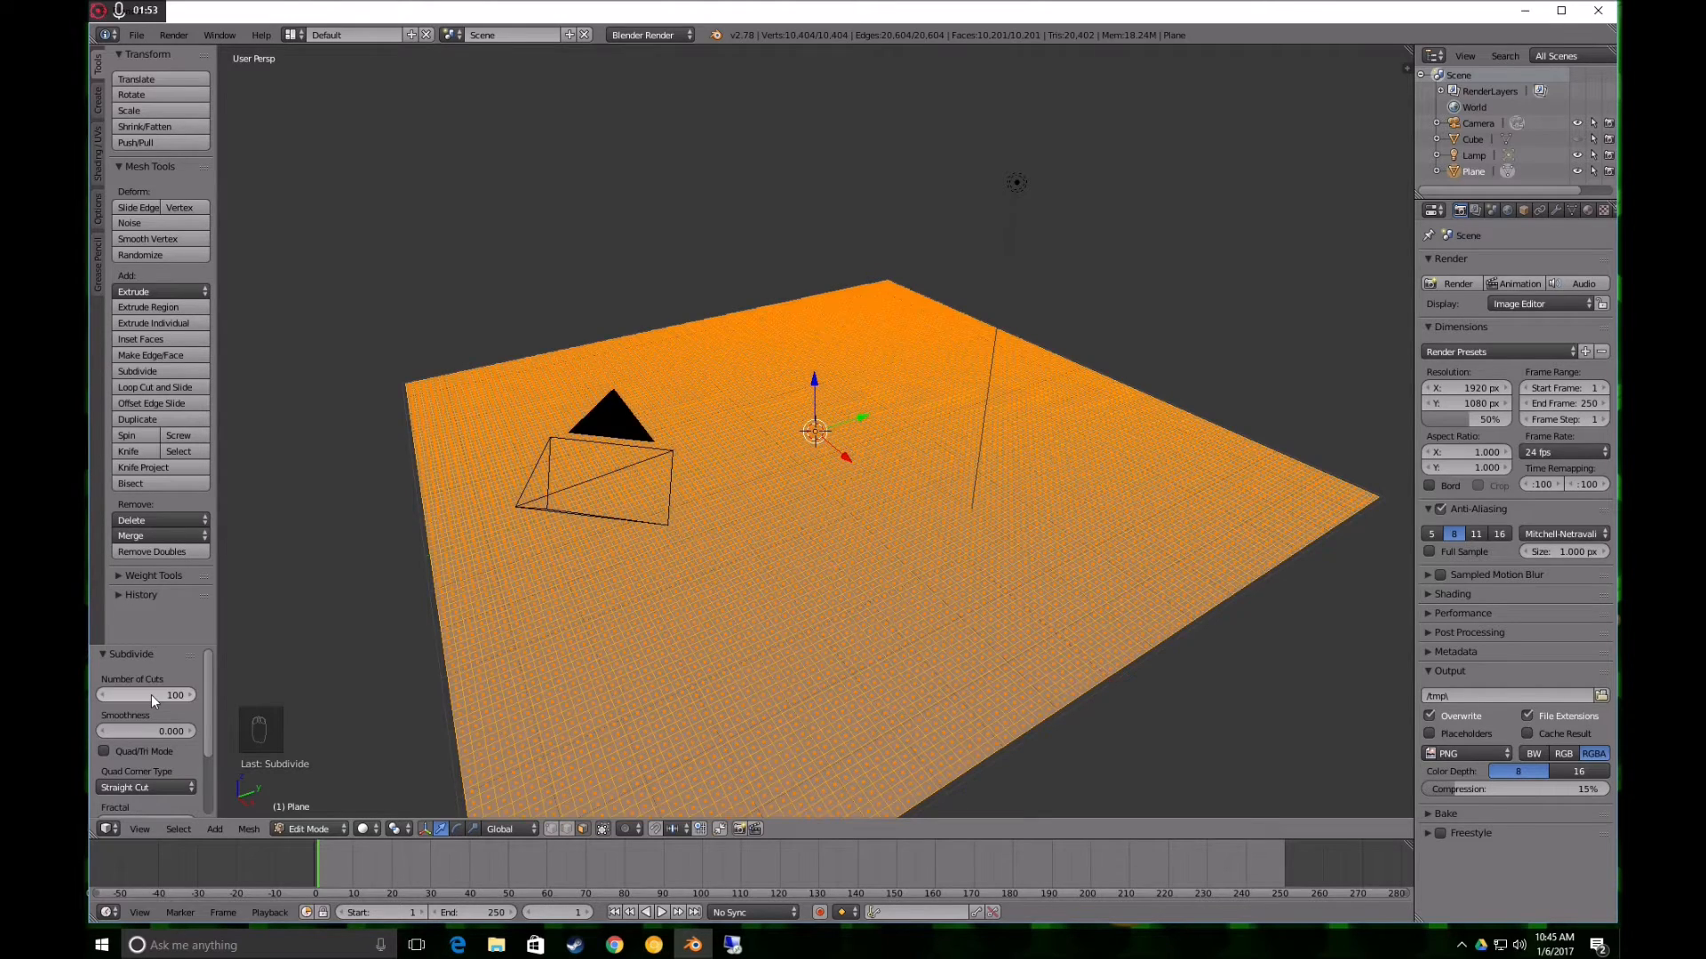
Leave Edit Mode, switch the plane to Sculpt Mode and choose the Inflate brush
key(Tab)
scroll(678, 515, down, 4)
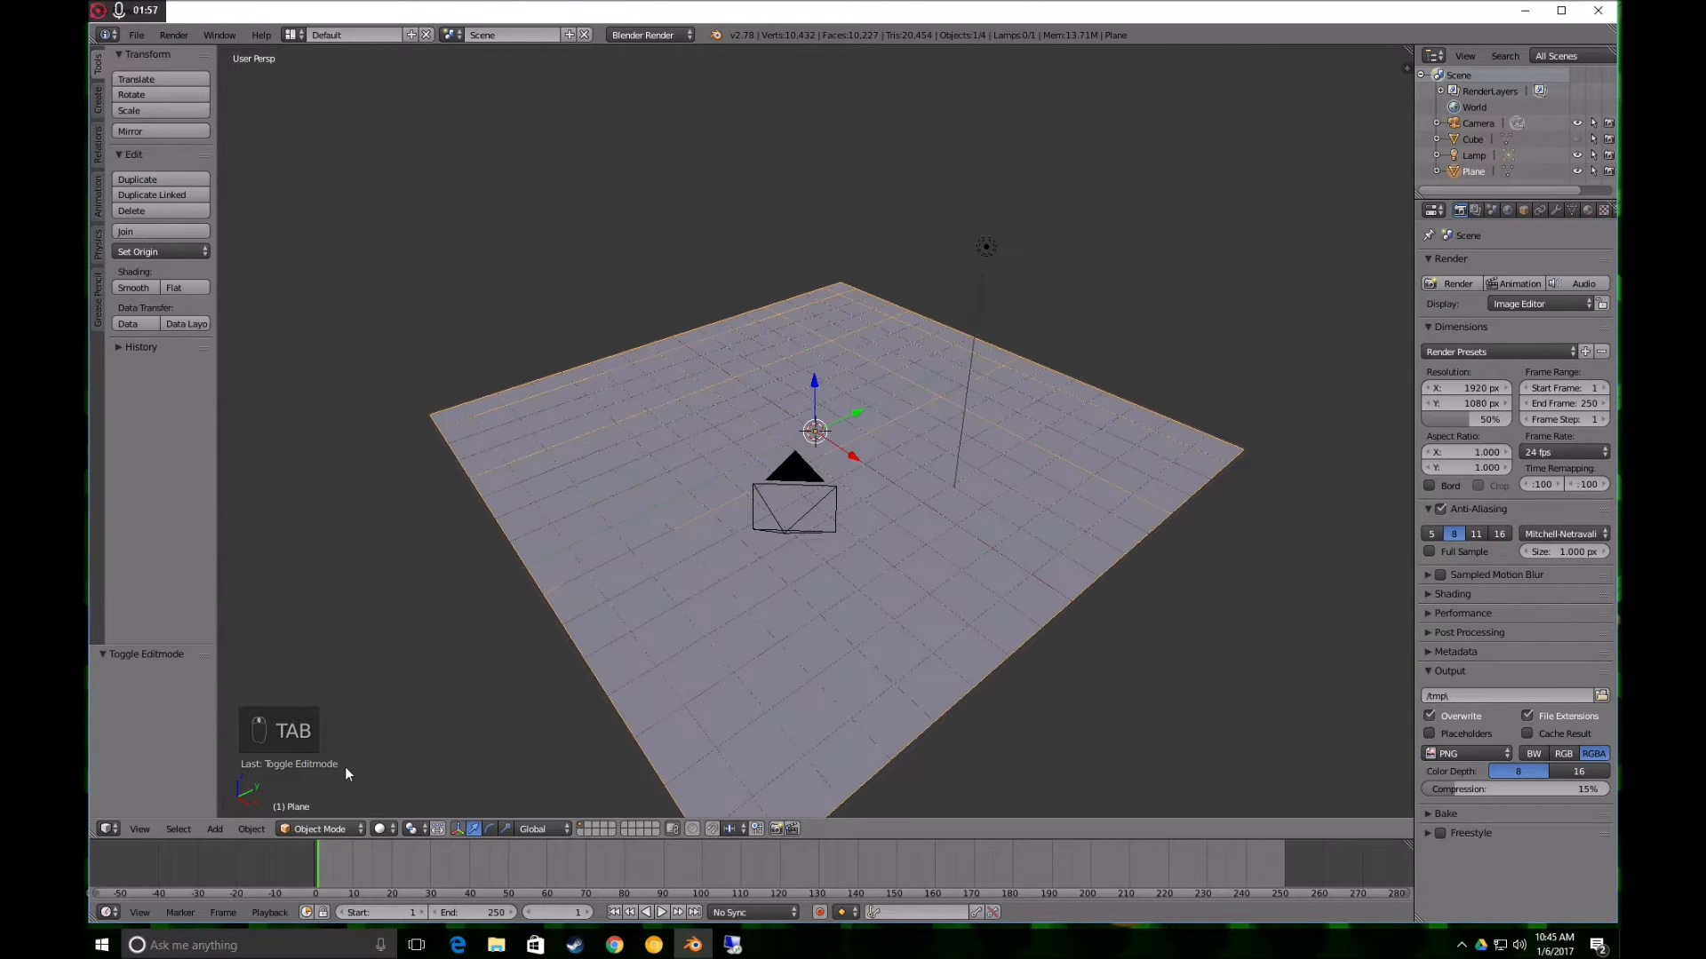
click(303, 830)
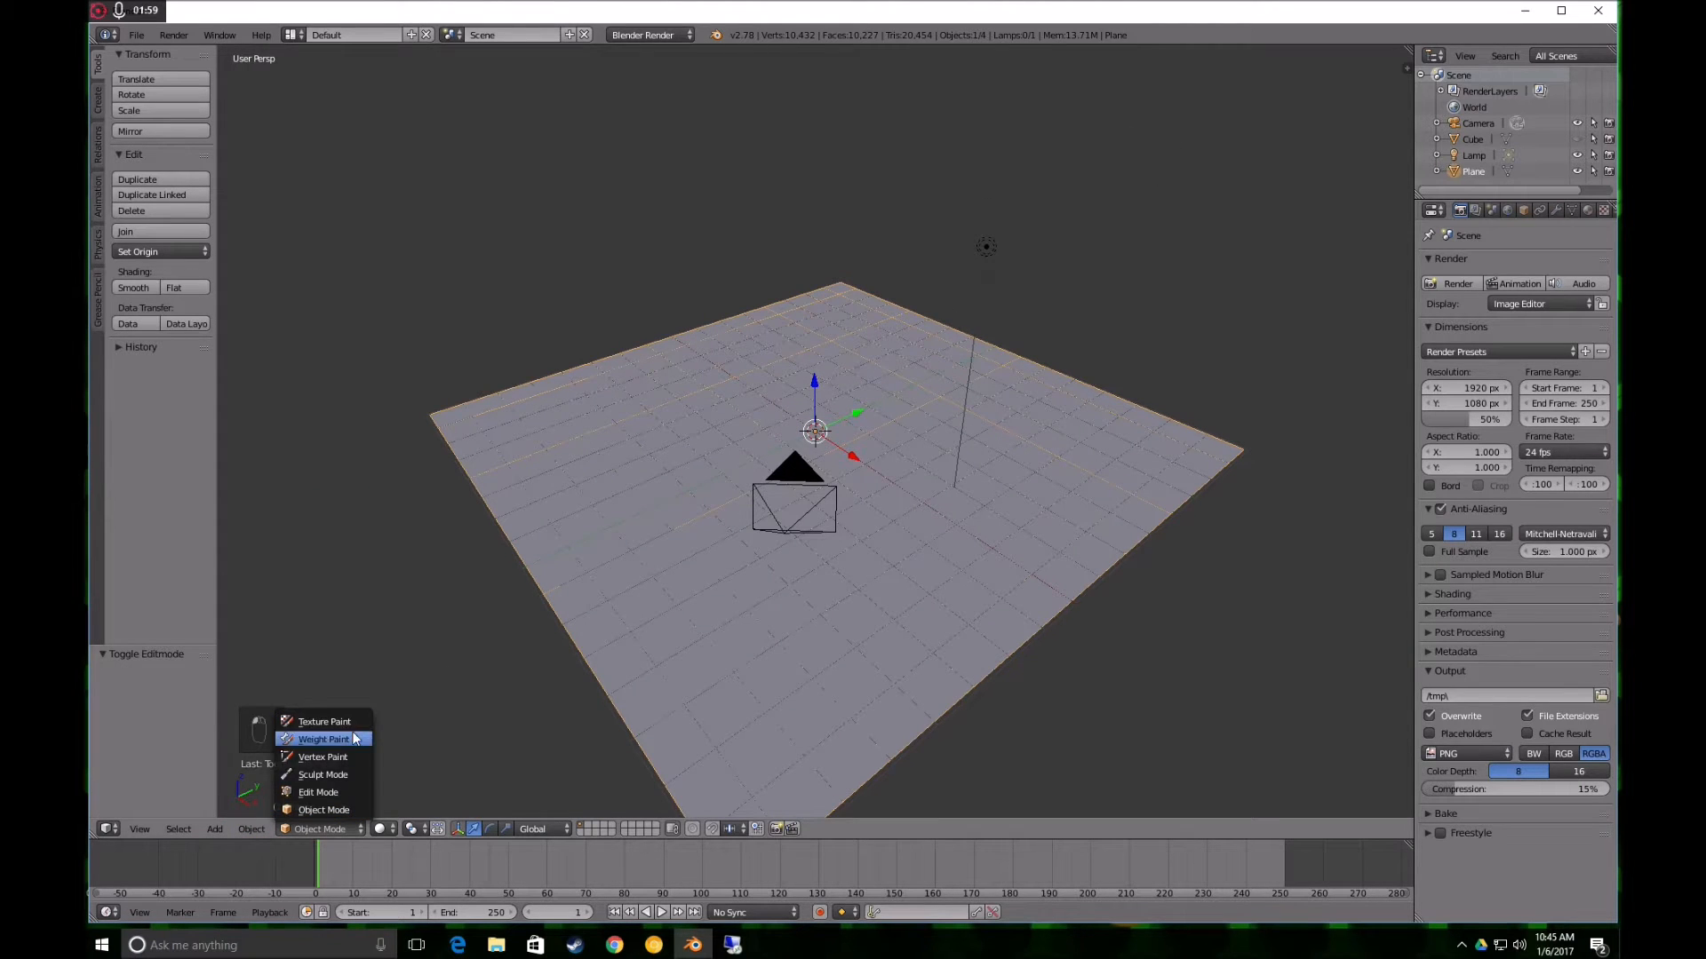
click(340, 774)
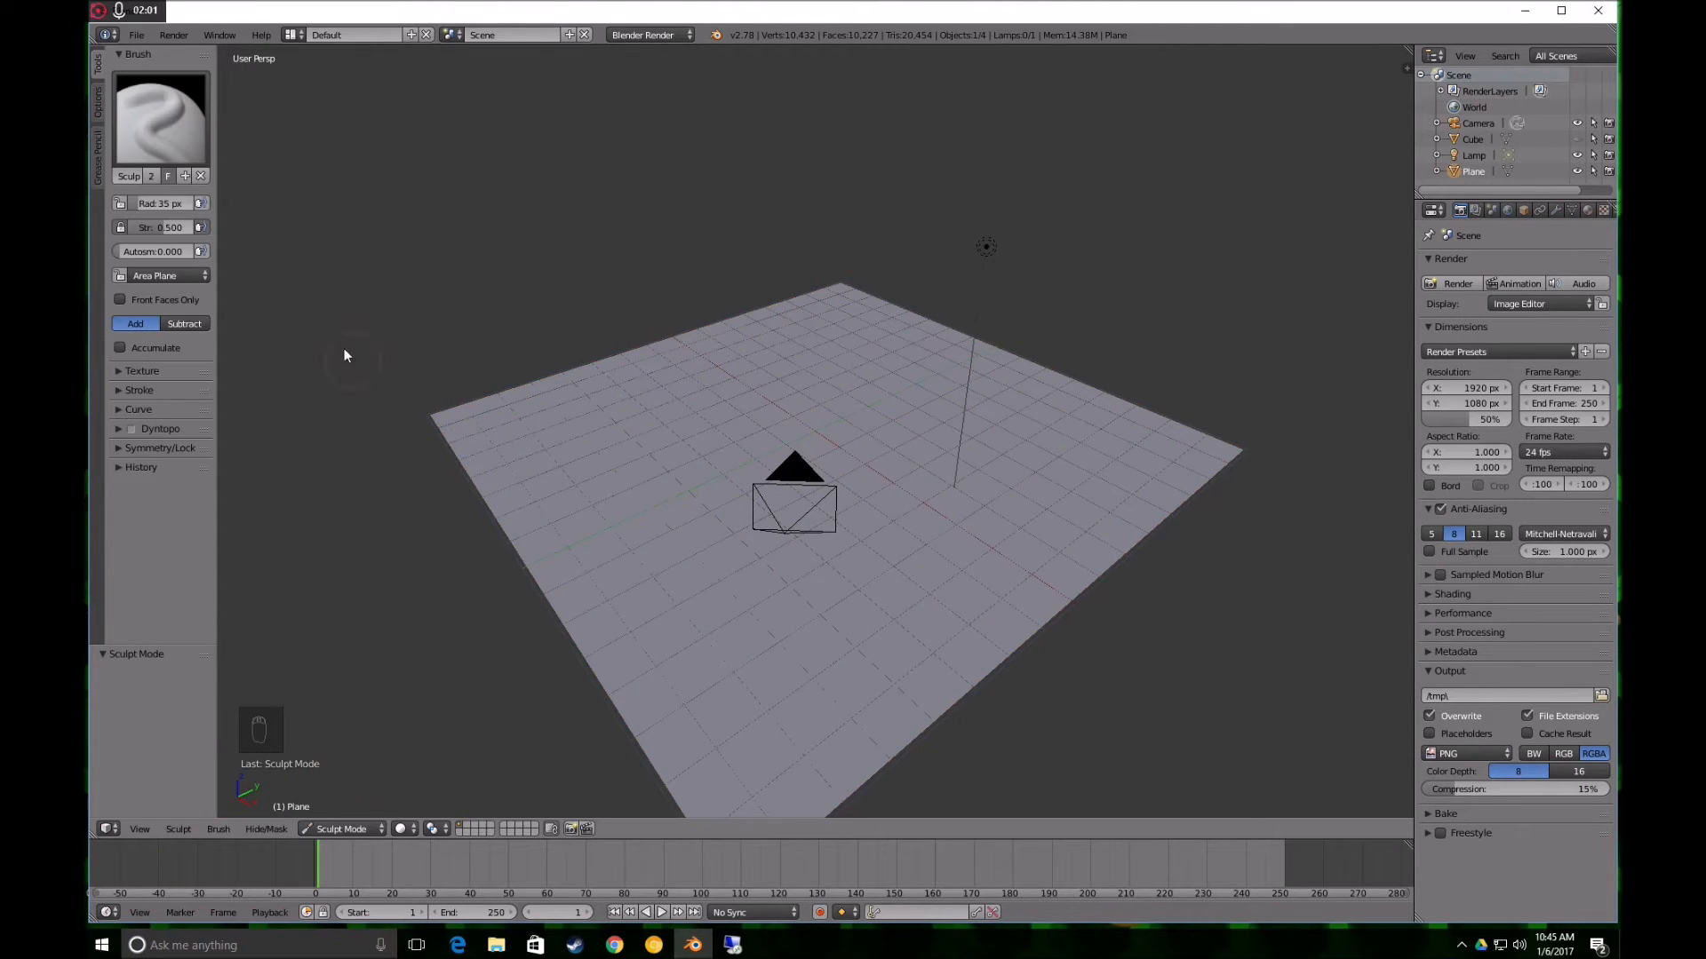
click(159, 120)
click(584, 210)
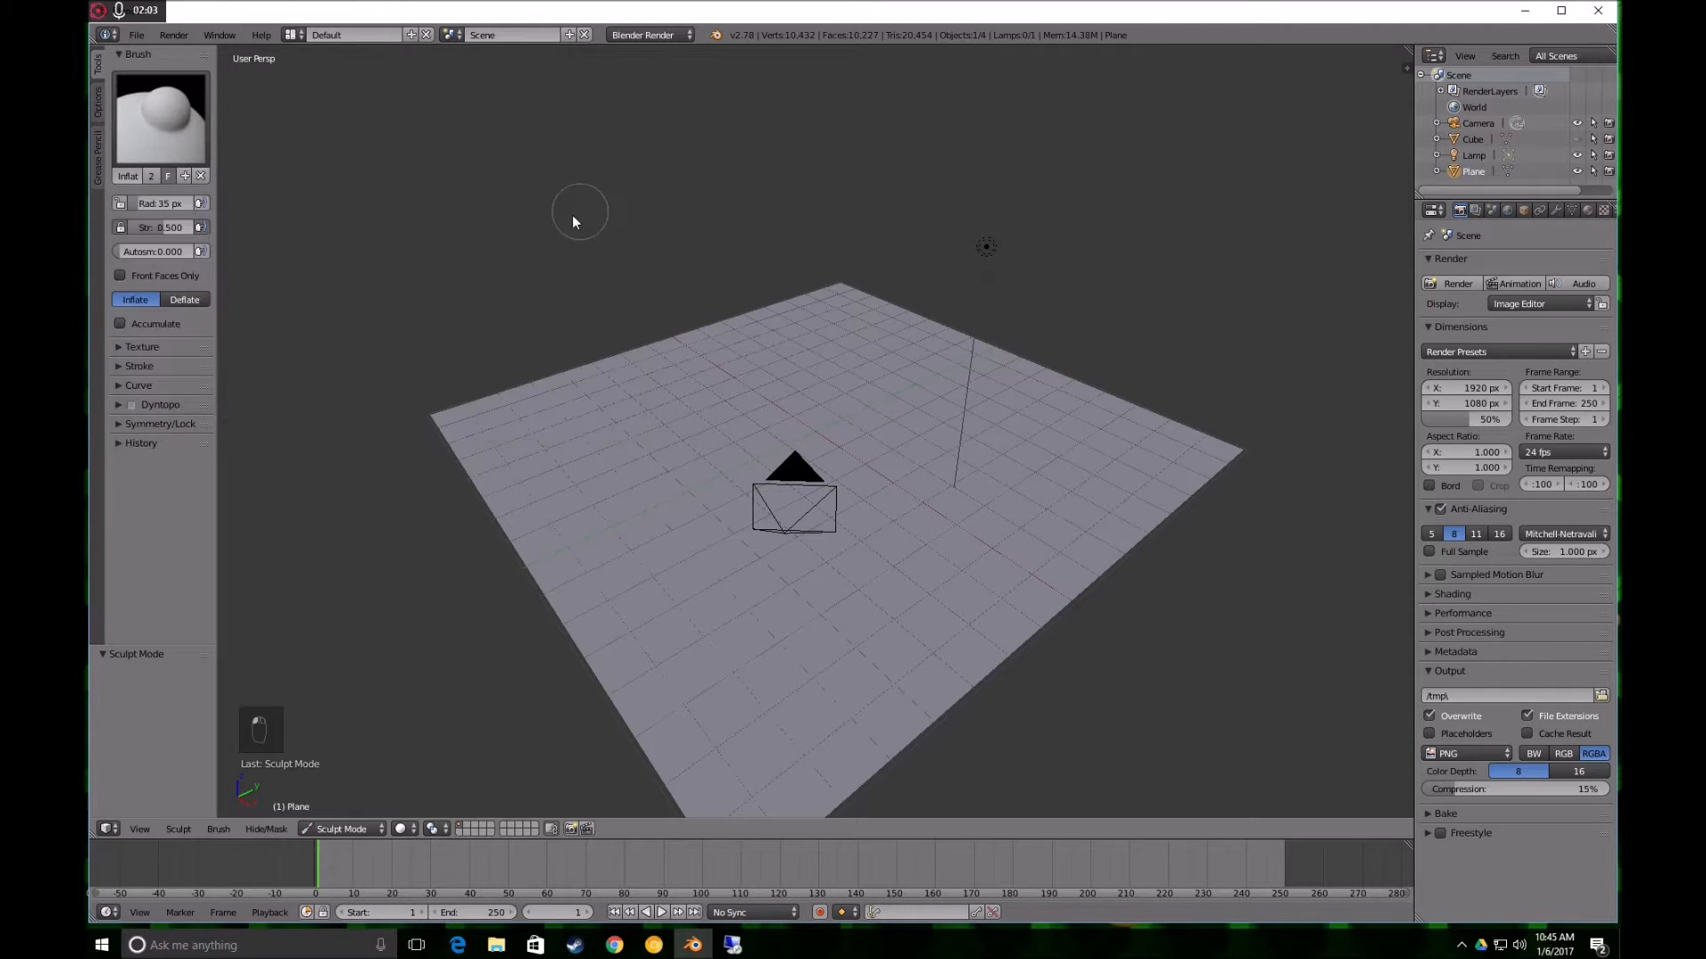
Turn off the X mirror symmetry for sculpting and enlarge the brush radius to 80 px
click(123, 424)
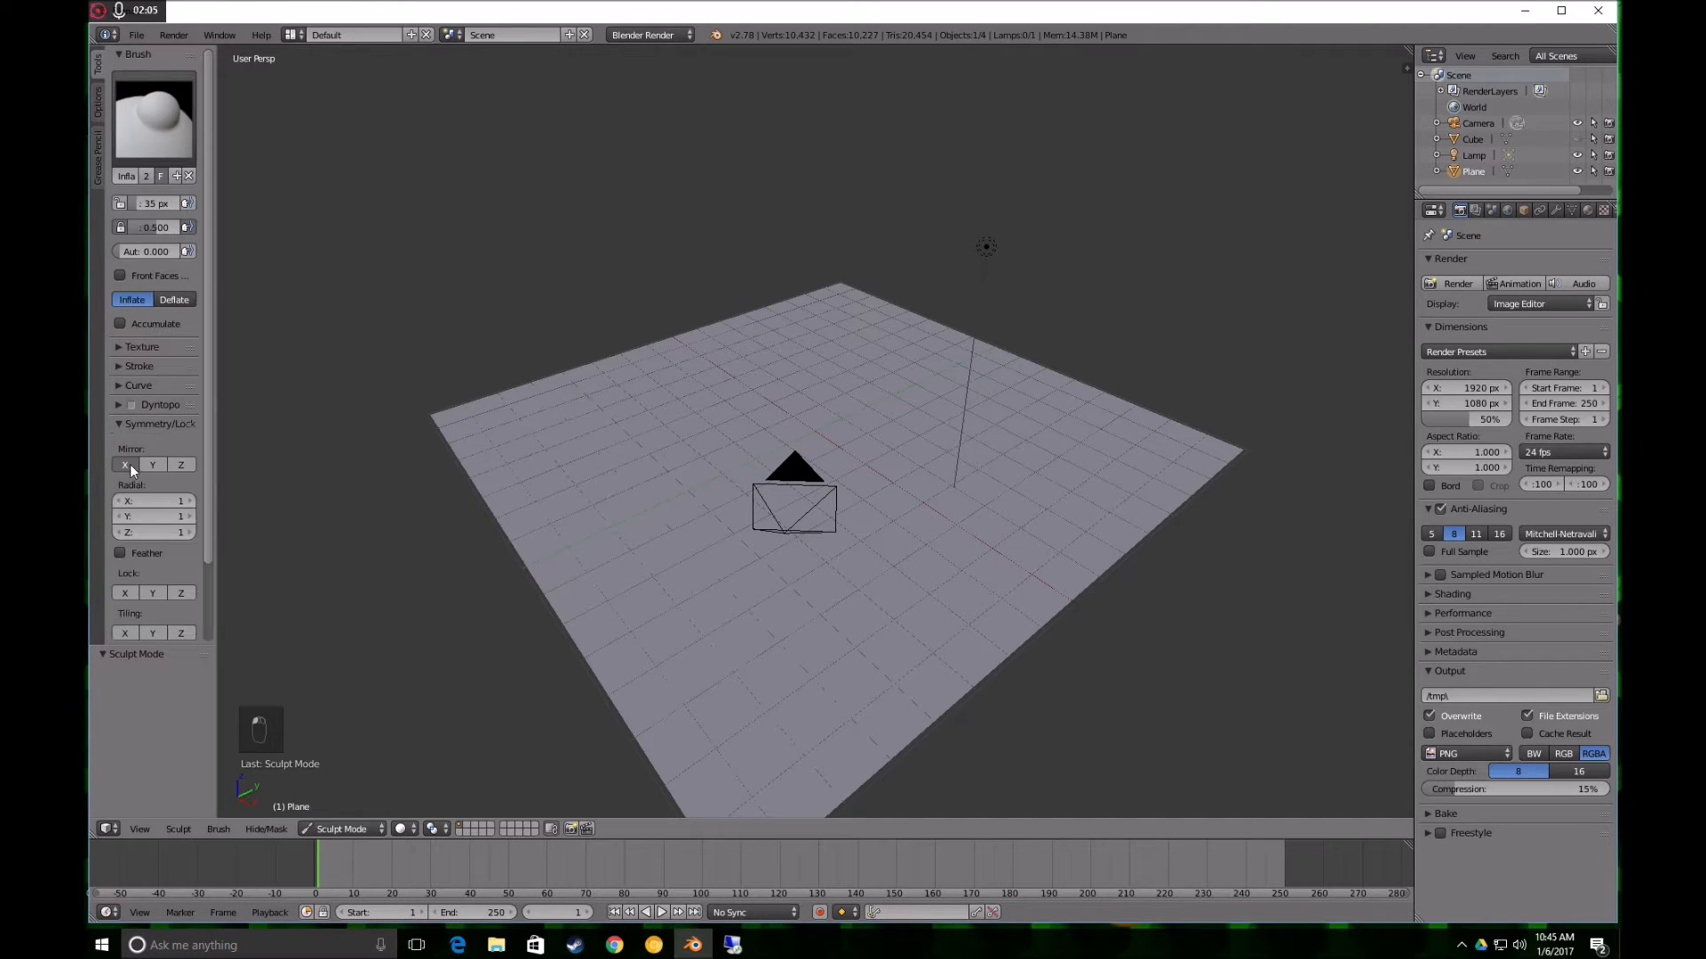
scroll(642, 415, down, 2)
key(f)
click(757, 474)
Sculpt rolling hills and ridges across the plane with the Inflate brush, building up a tall mound near one edge
middle_drag(757, 475, 735, 537)
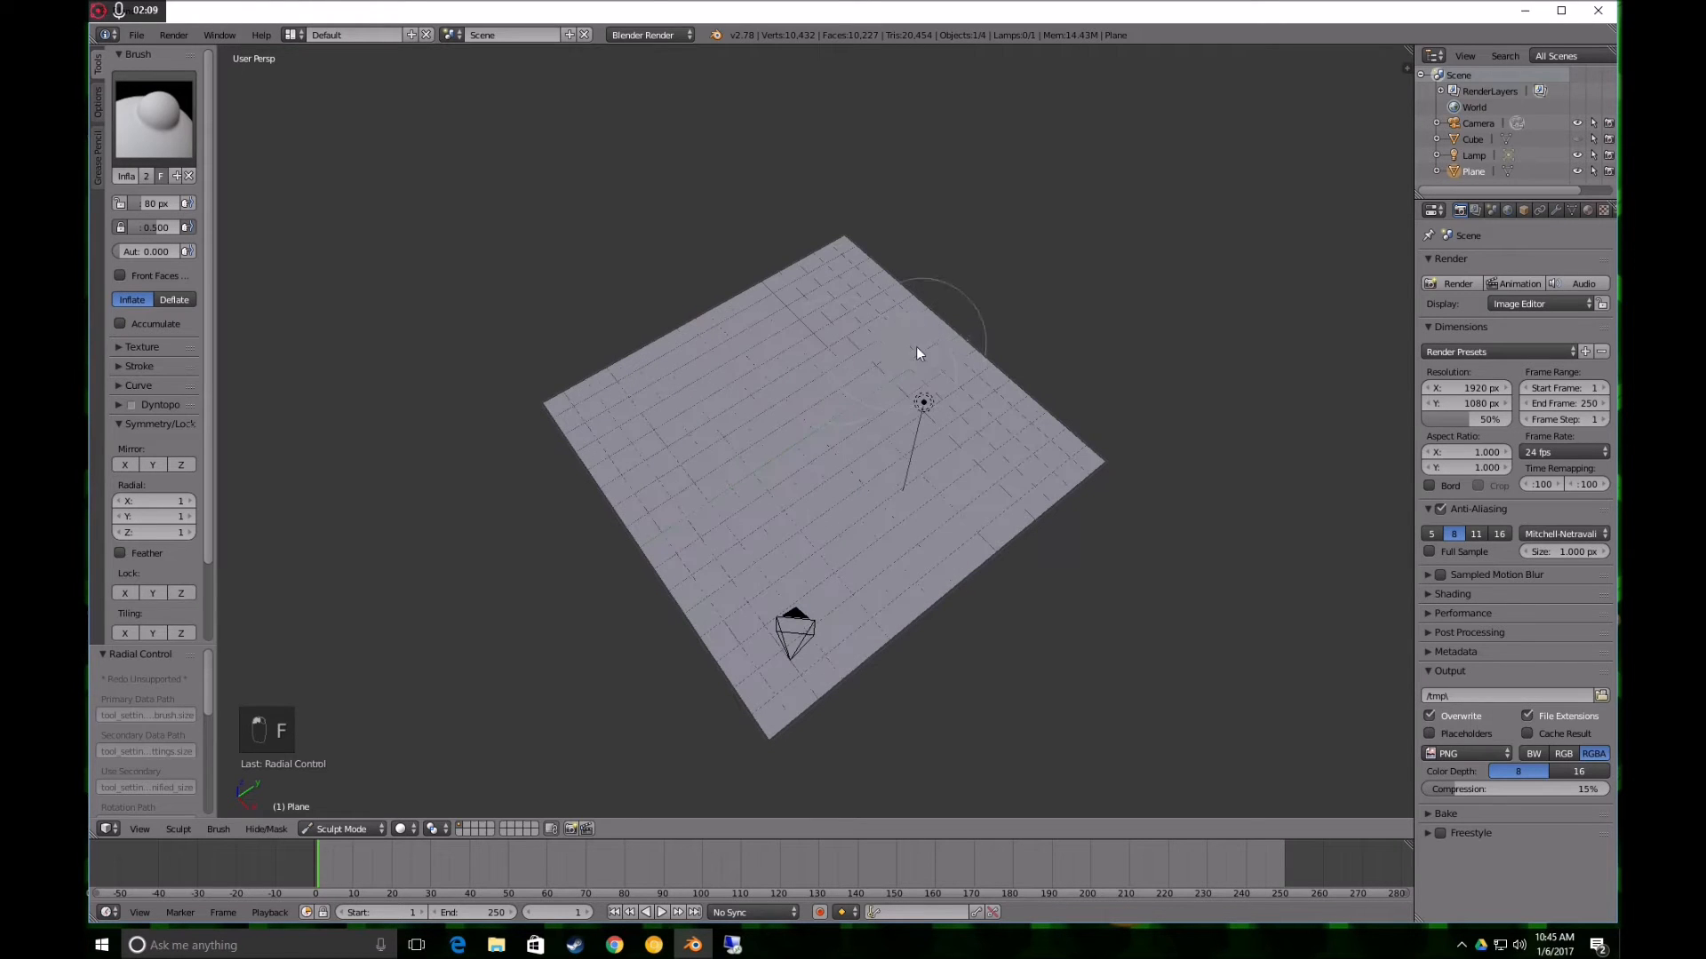
middle_drag(841, 384, 757, 451)
drag(757, 451, 832, 414)
mouse_move(785, 498)
mouse_down()
mouse_move(791, 331)
mouse_move(749, 381)
mouse_move(628, 369)
mouse_move(557, 425)
mouse_up()
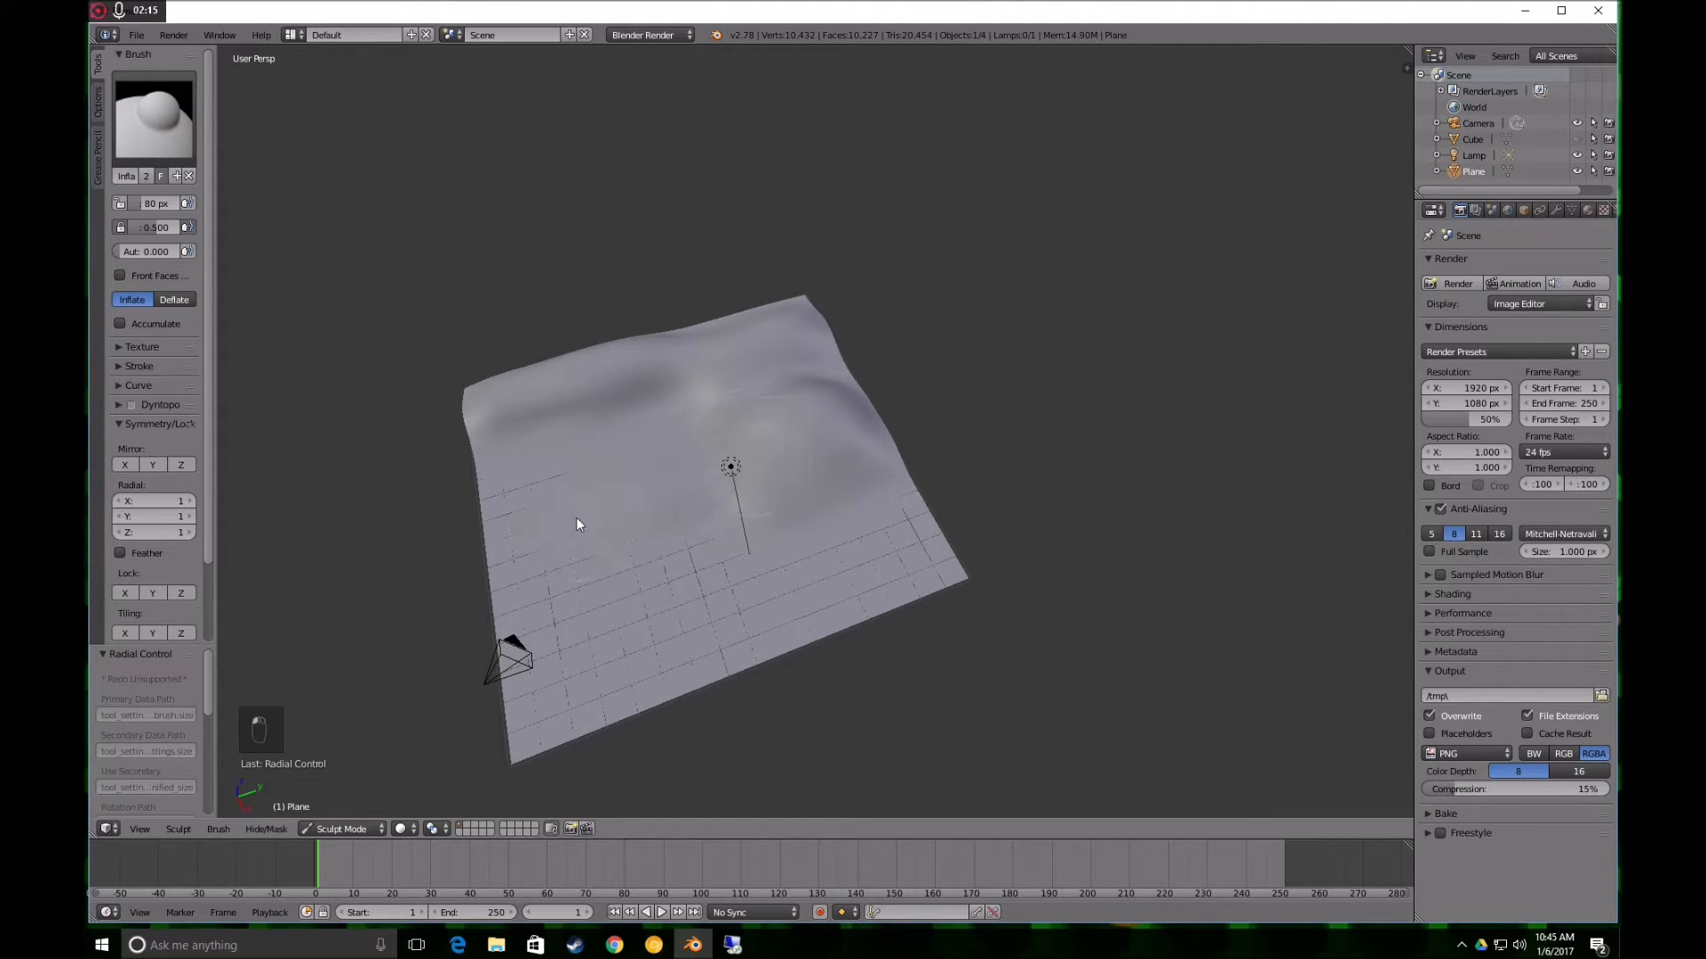
scroll(575, 517, down, 2)
middle_drag(741, 478, 627, 565)
drag(627, 564, 668, 513)
mouse_move(668, 514)
middle_down()
mouse_move(792, 455)
mouse_move(743, 411)
middle_up()
drag(743, 410, 774, 439)
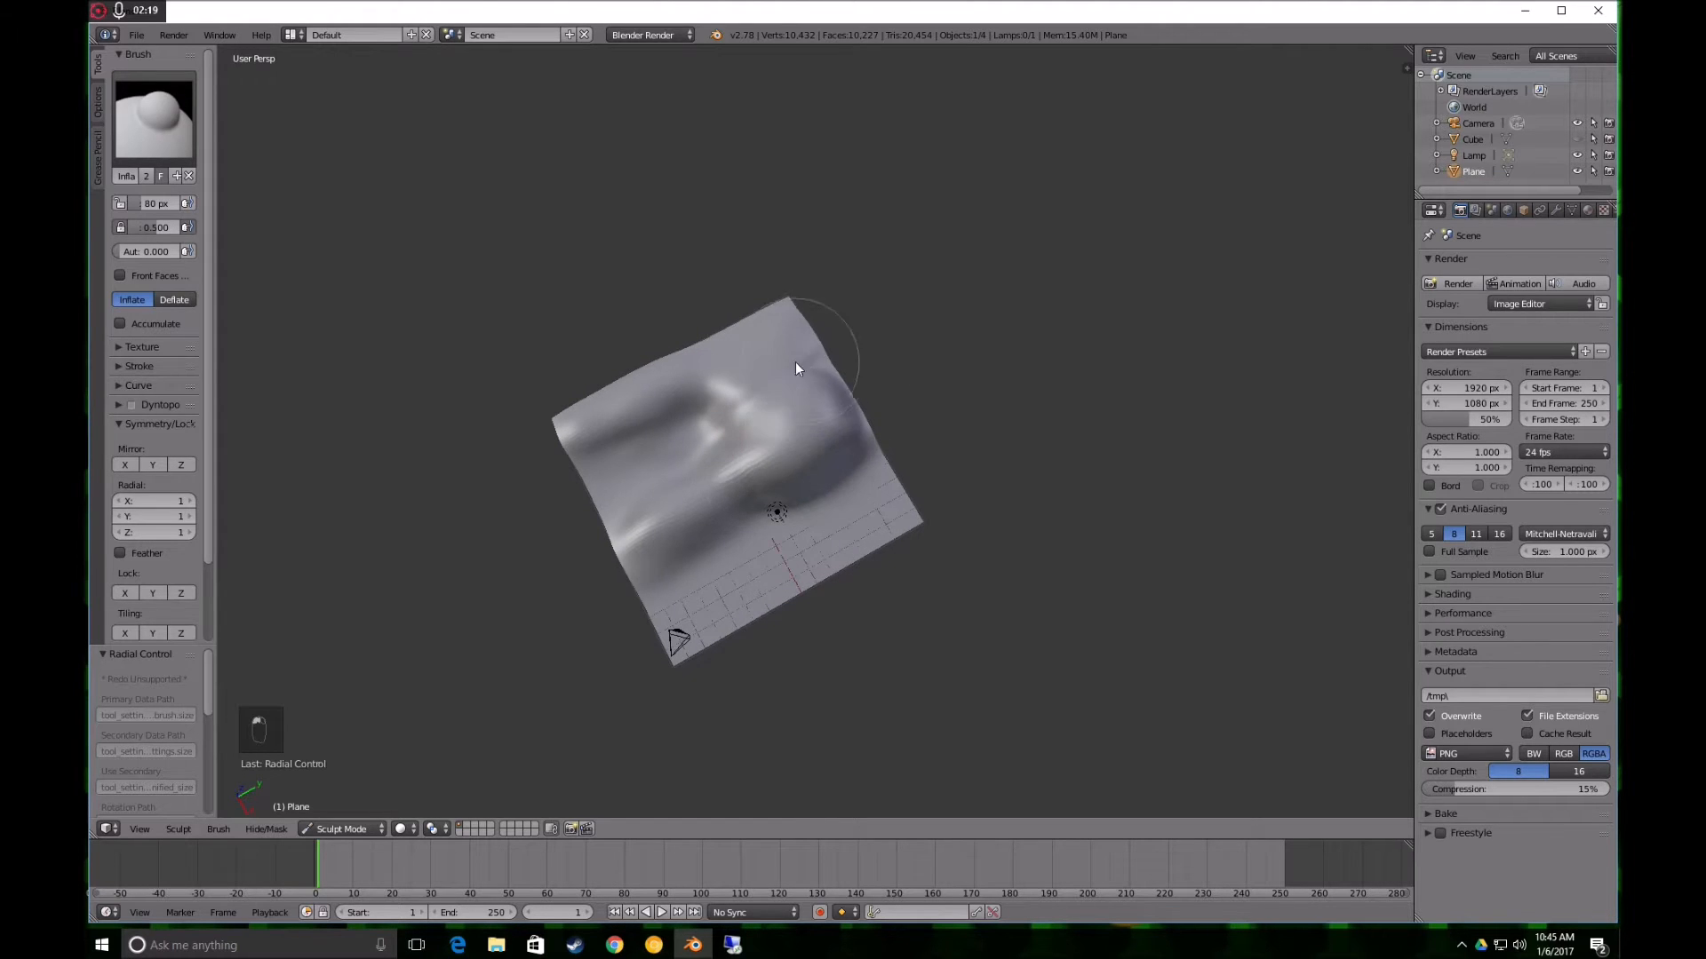
middle_drag(796, 360, 839, 391)
drag(824, 476, 599, 567)
mouse_move(633, 508)
middle_down()
mouse_move(642, 487)
mouse_move(627, 524)
mouse_move(794, 461)
mouse_move(706, 462)
mouse_move(702, 430)
middle_up()
key(s)
key(i)
scroll(702, 430, up, 5)
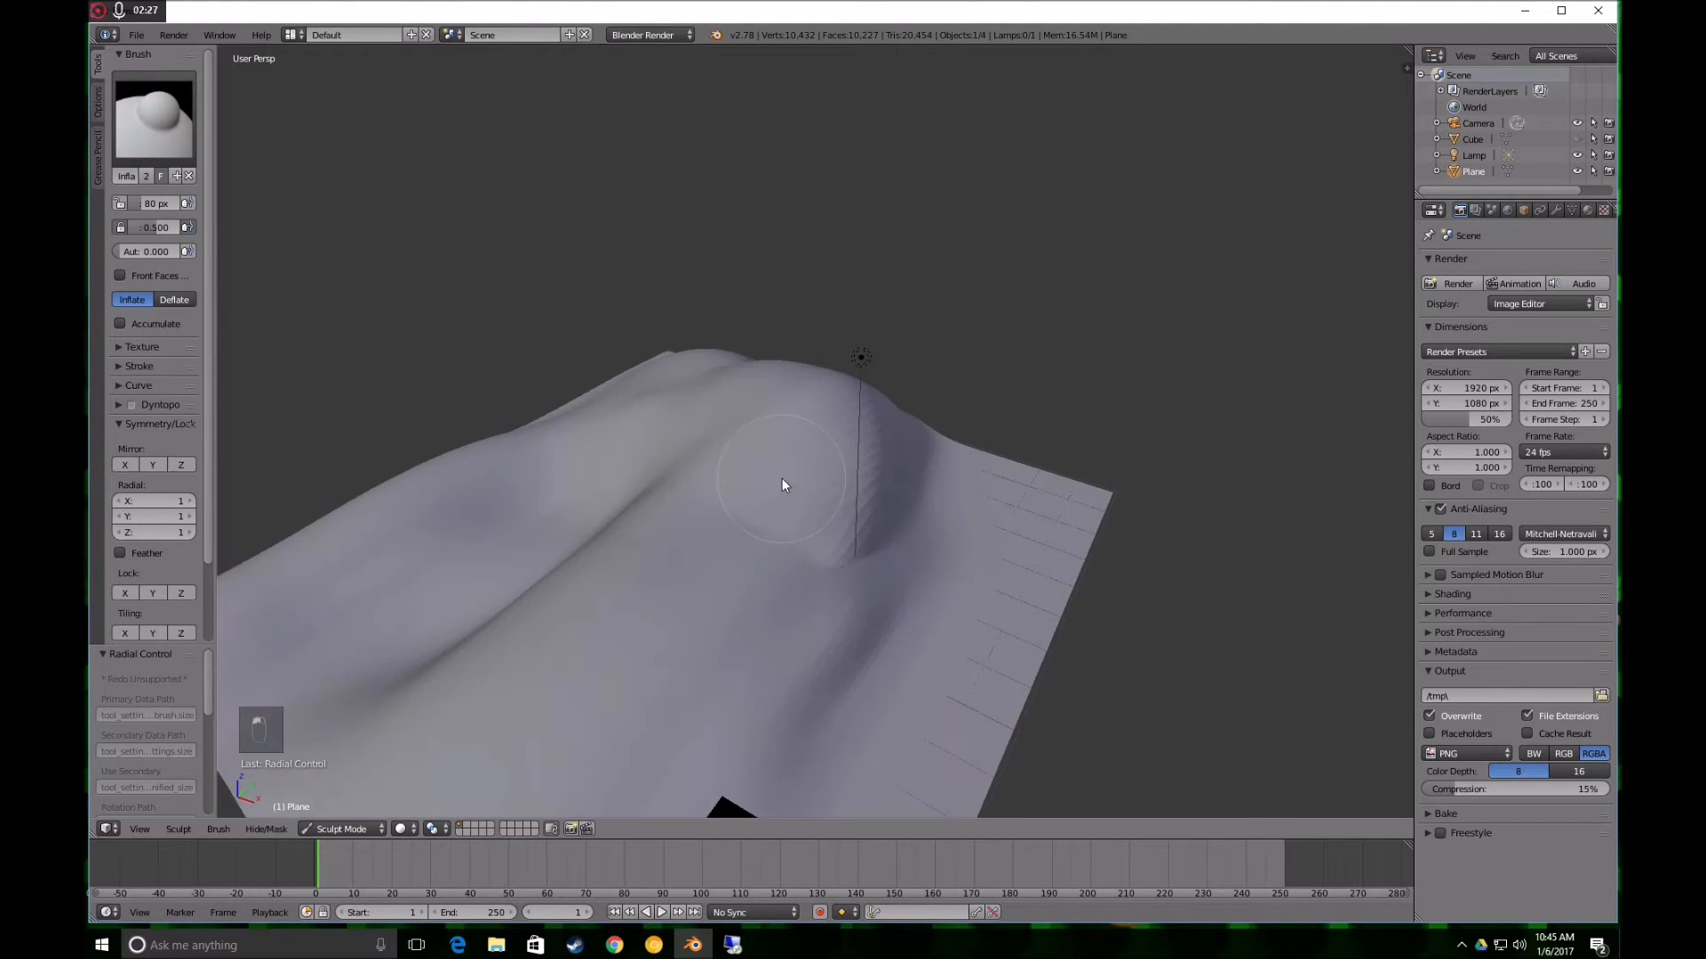
scroll(782, 485, down, 5)
middle_drag(597, 487, 700, 461)
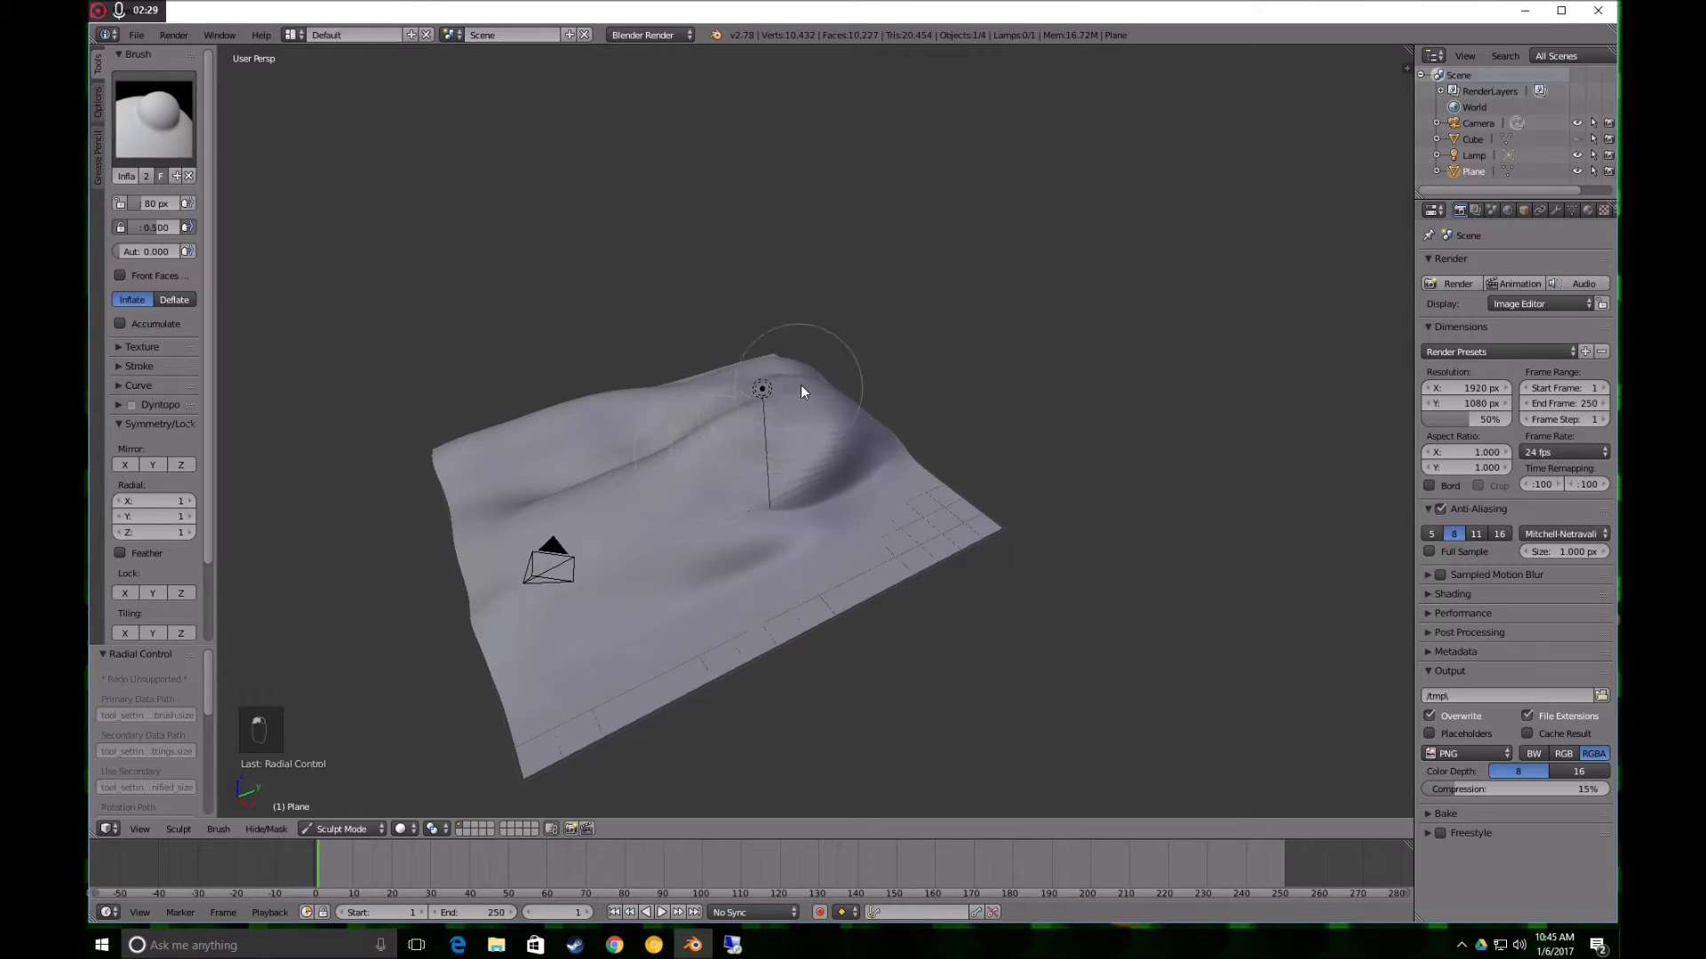
middle_drag(791, 397, 753, 382)
mouse_move(755, 328)
mouse_down()
mouse_move(654, 363)
mouse_move(492, 502)
mouse_up()
mouse_move(775, 345)
middle_down()
mouse_move(835, 280)
mouse_move(746, 411)
mouse_move(791, 376)
mouse_move(622, 453)
middle_up()
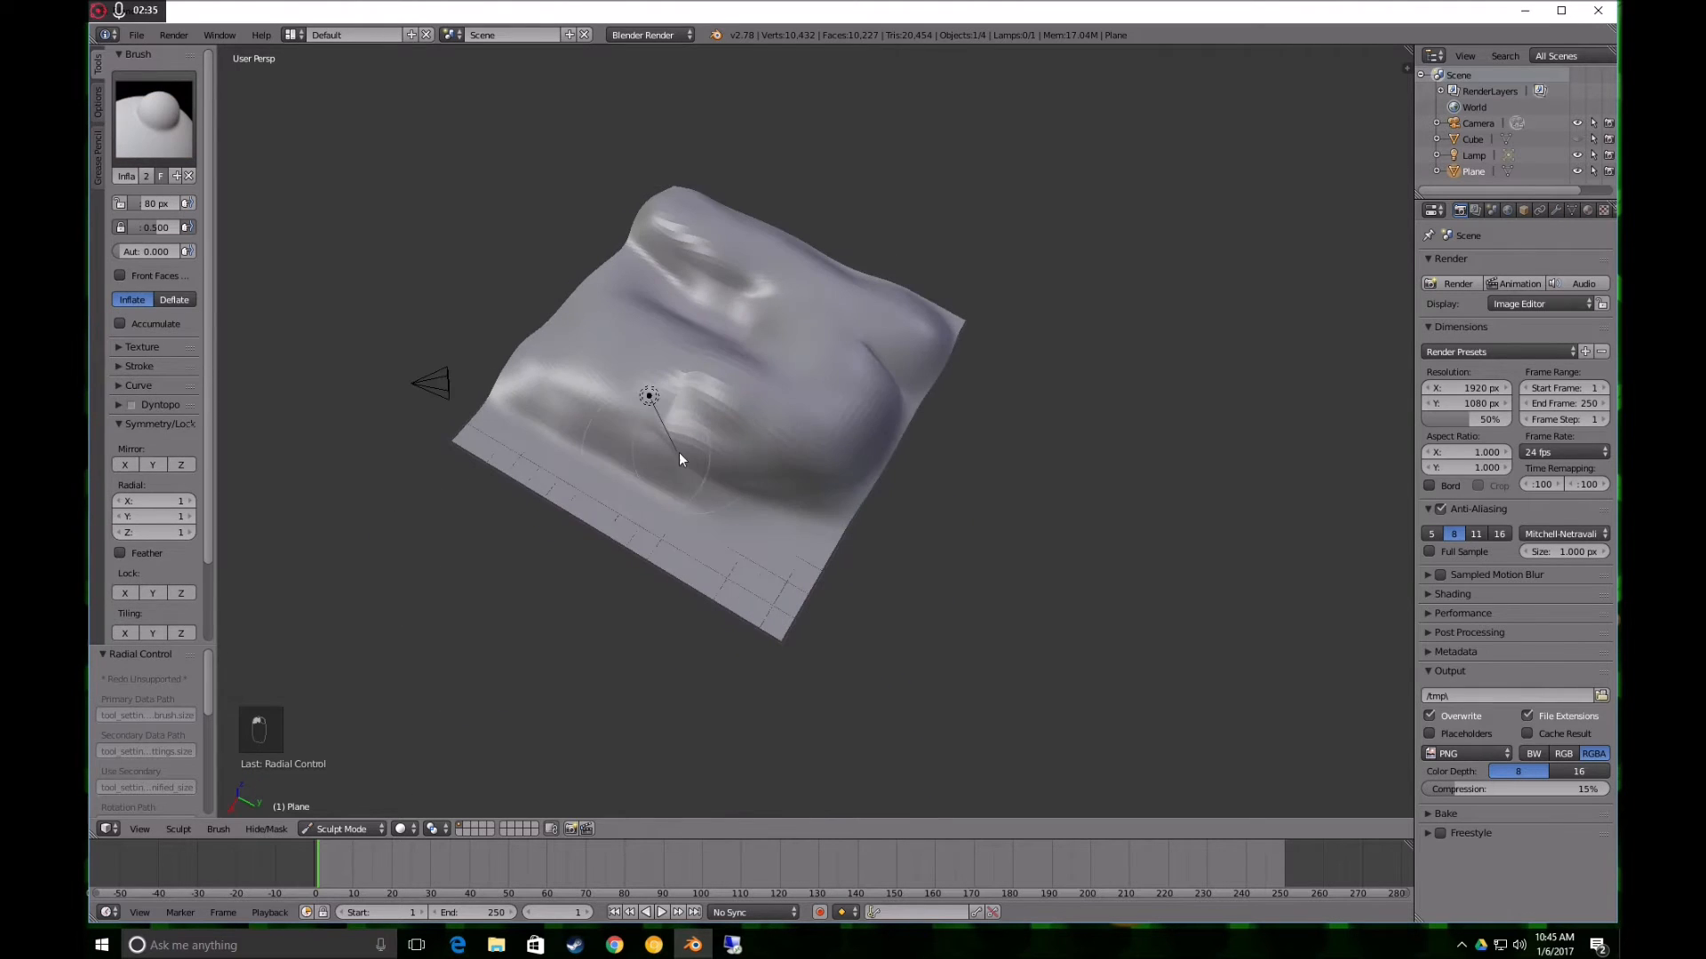
key(s)
key(i)
mouse_move(860, 407)
middle_down()
mouse_move(691, 424)
mouse_move(868, 398)
mouse_move(834, 444)
middle_up()
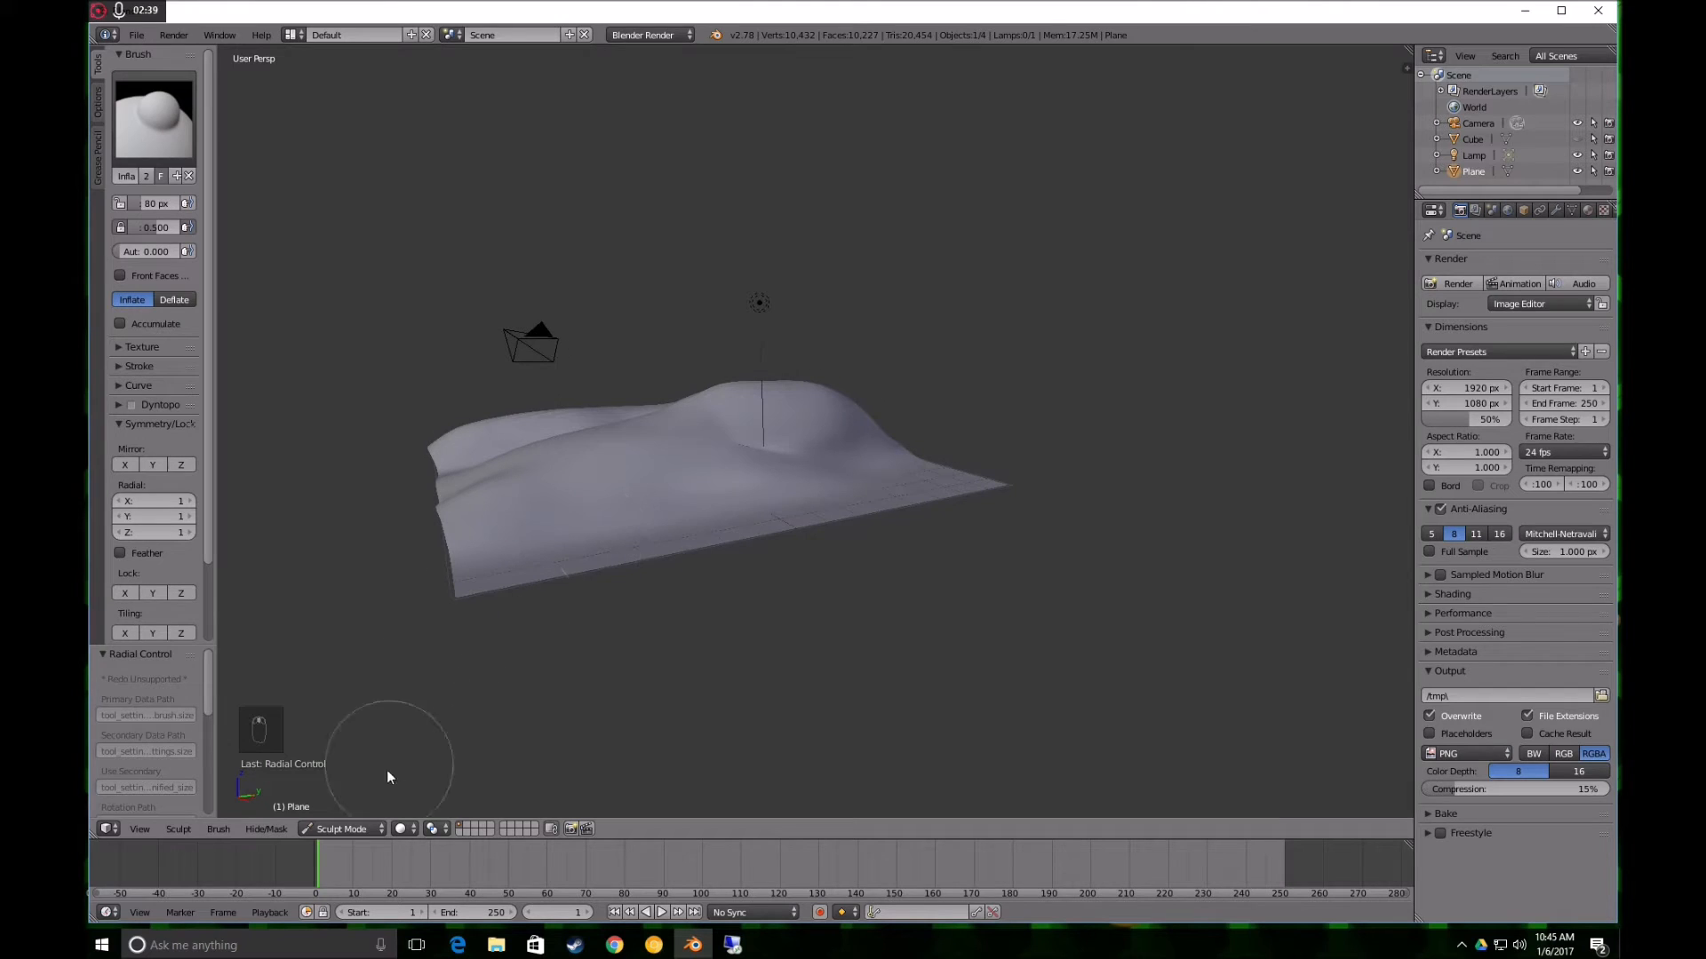
Return the sculpted terrain to Object Mode and apply smooth shading to it
click(357, 829)
click(359, 810)
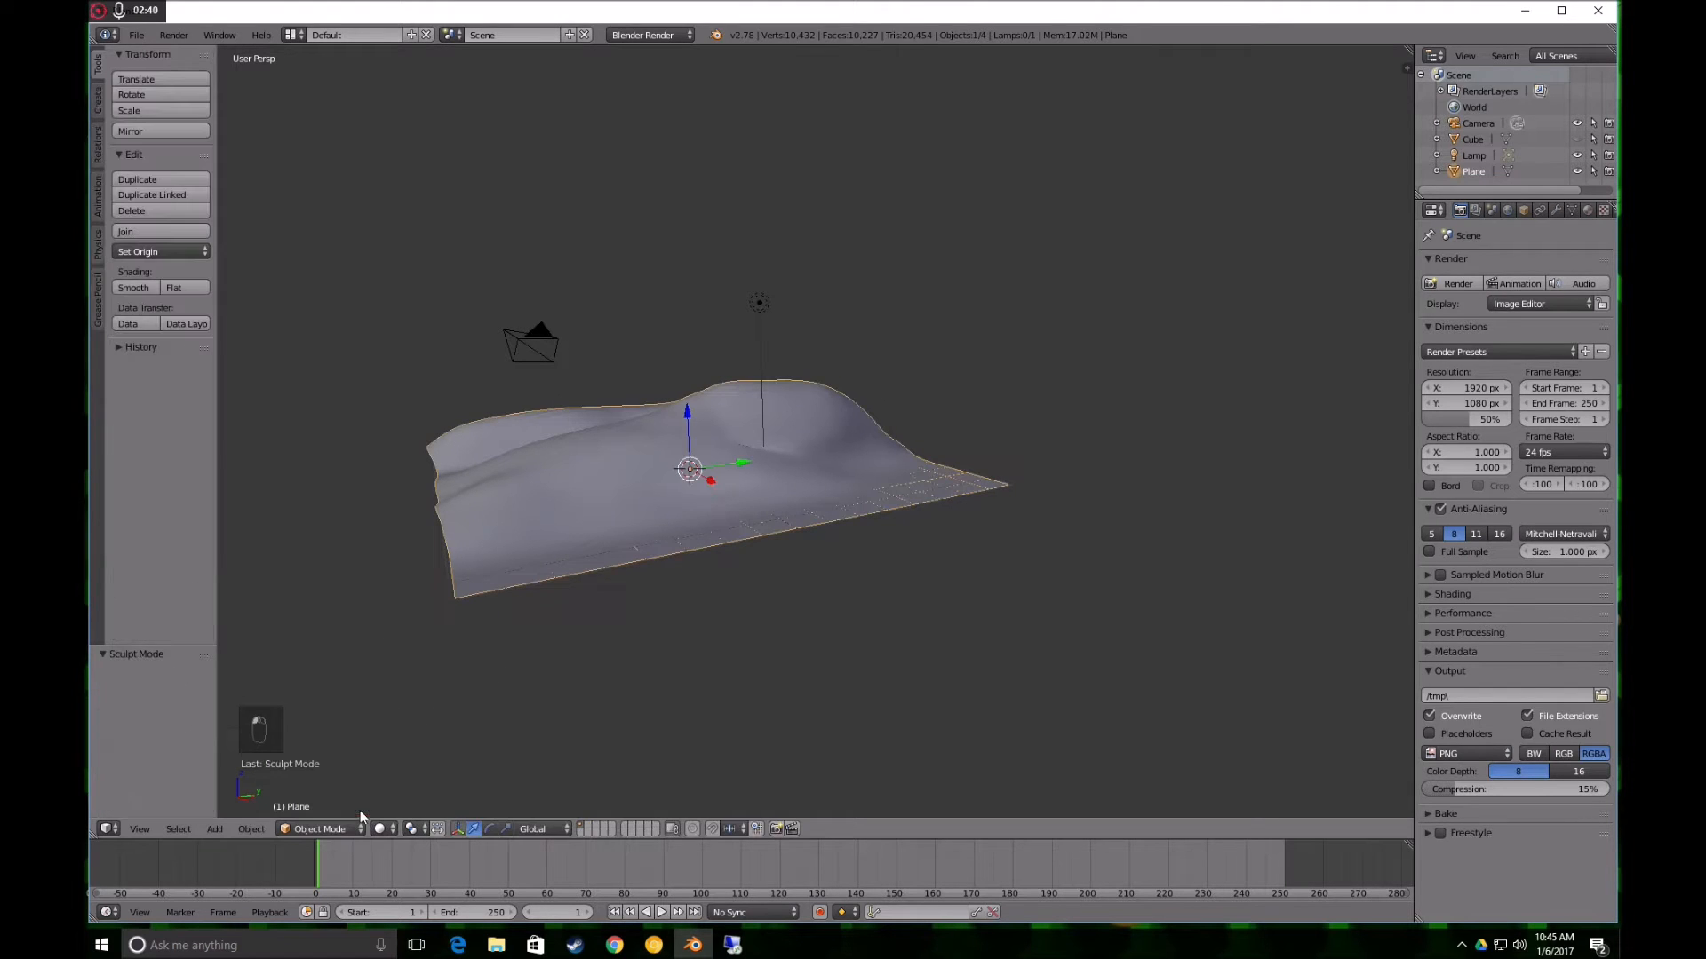
click(146, 286)
mouse_move(577, 445)
middle_down()
mouse_move(535, 405)
mouse_move(668, 535)
mouse_move(563, 445)
mouse_move(584, 460)
middle_up()
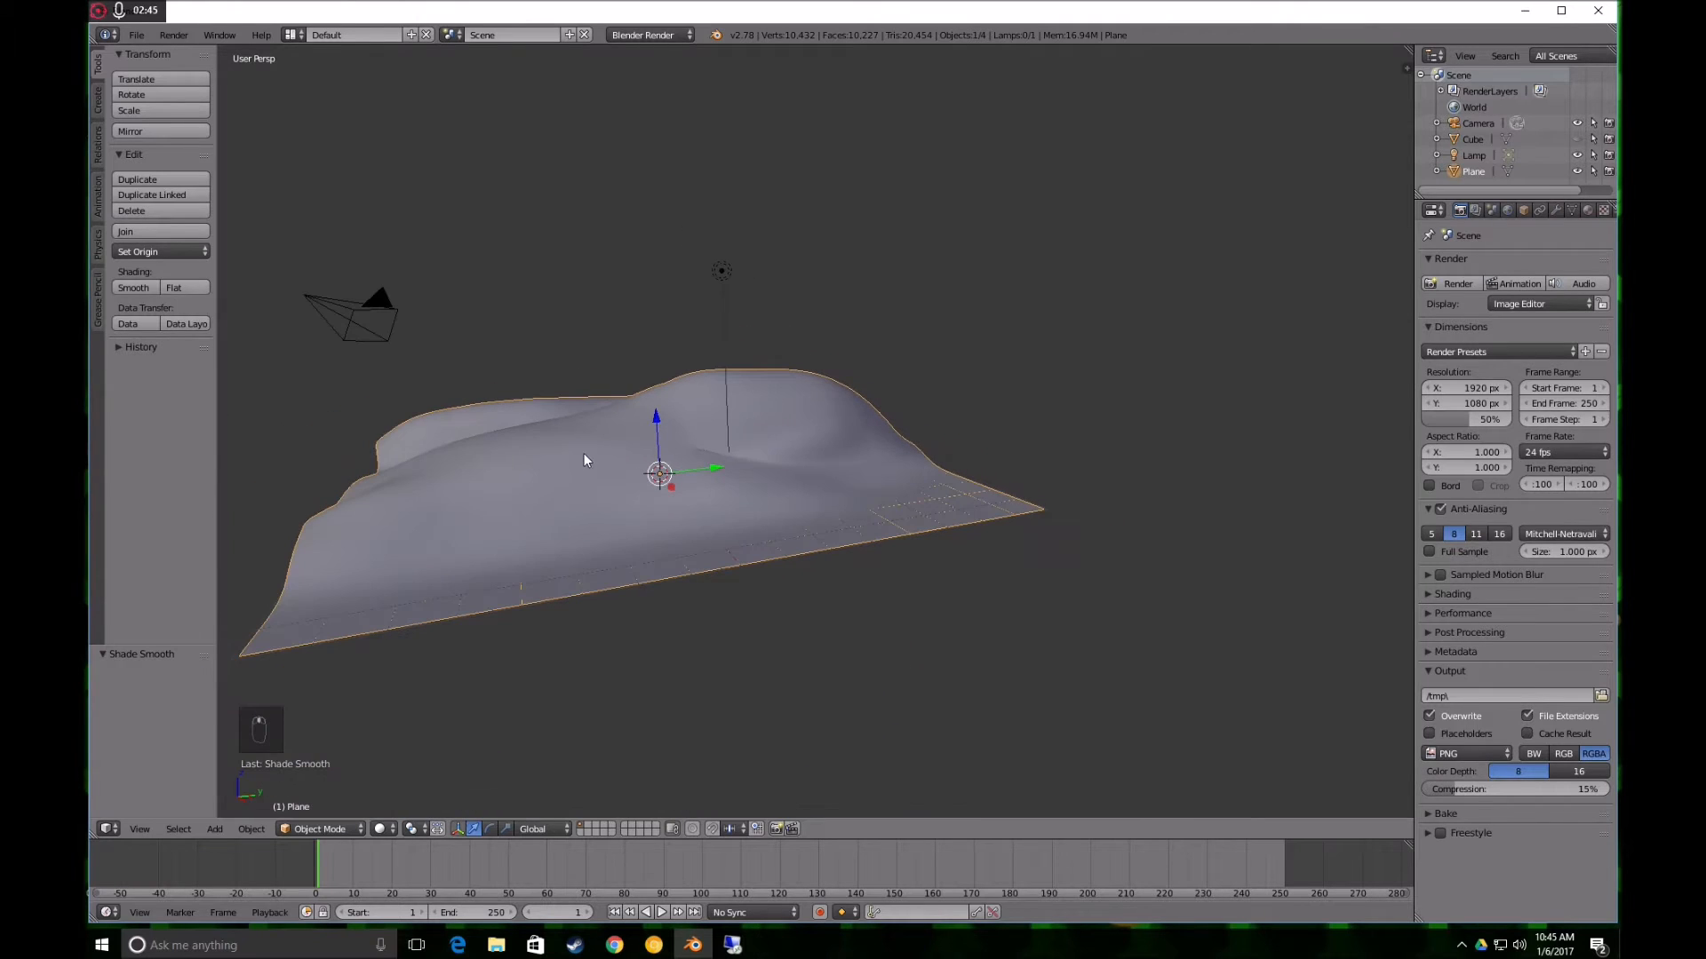
Look through the camera, lock it to the view and orbit it to frame the tall mound of the terrain
key(KP_0)
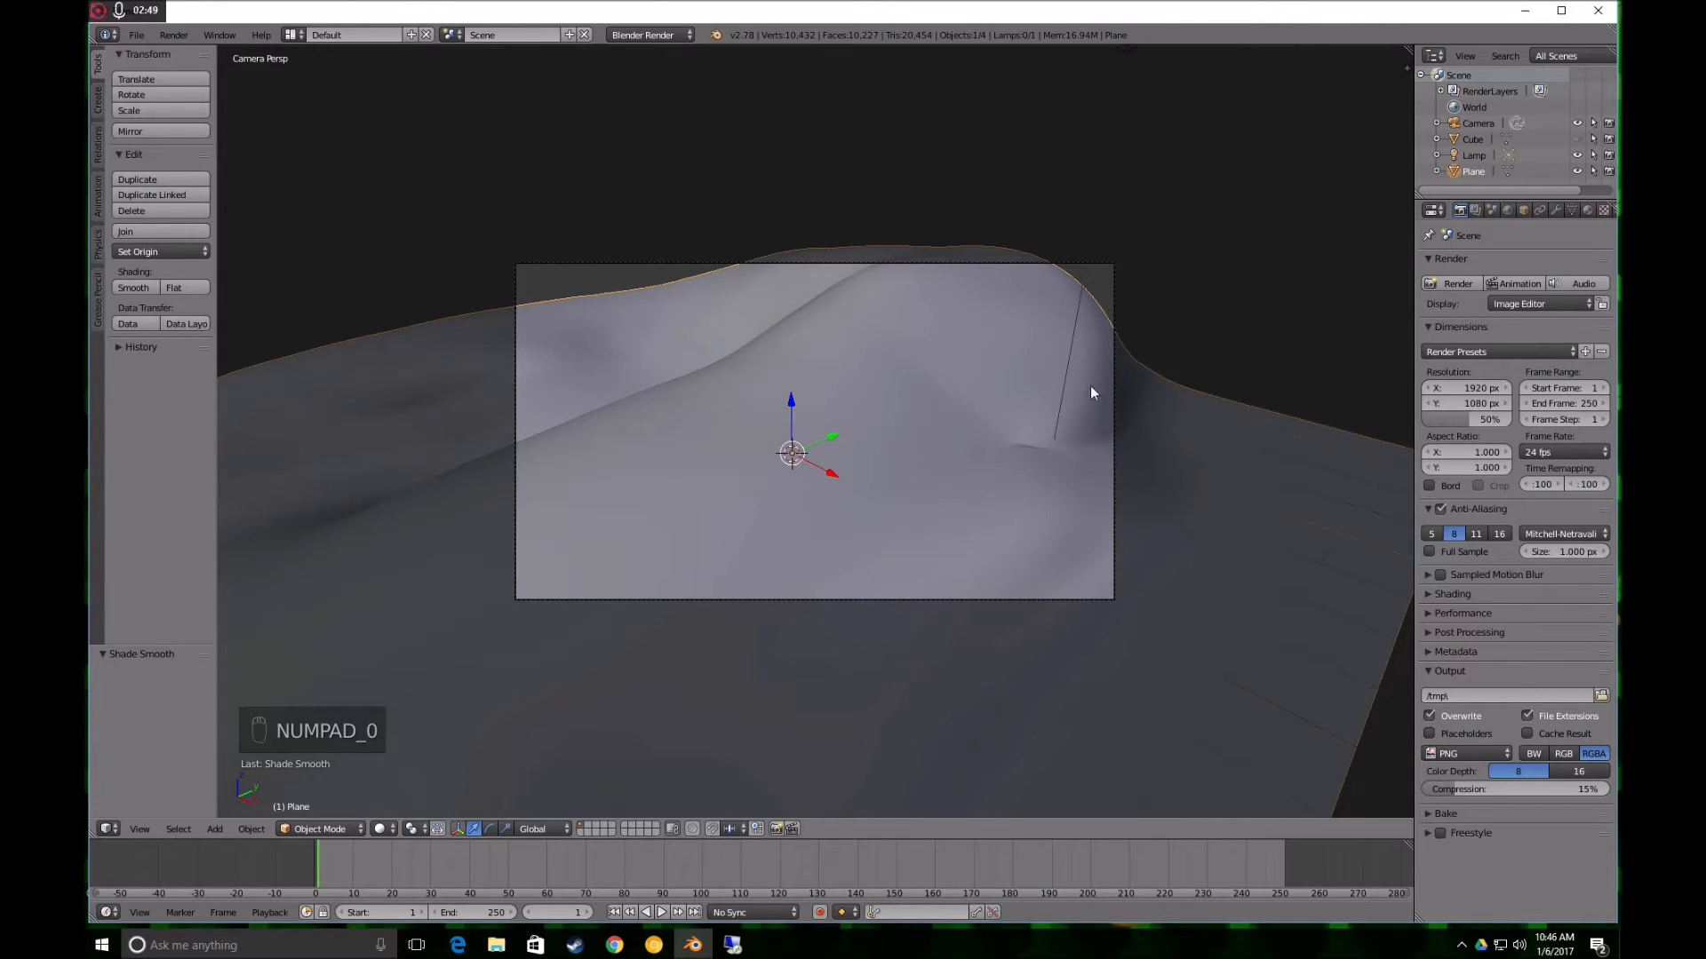
key(n)
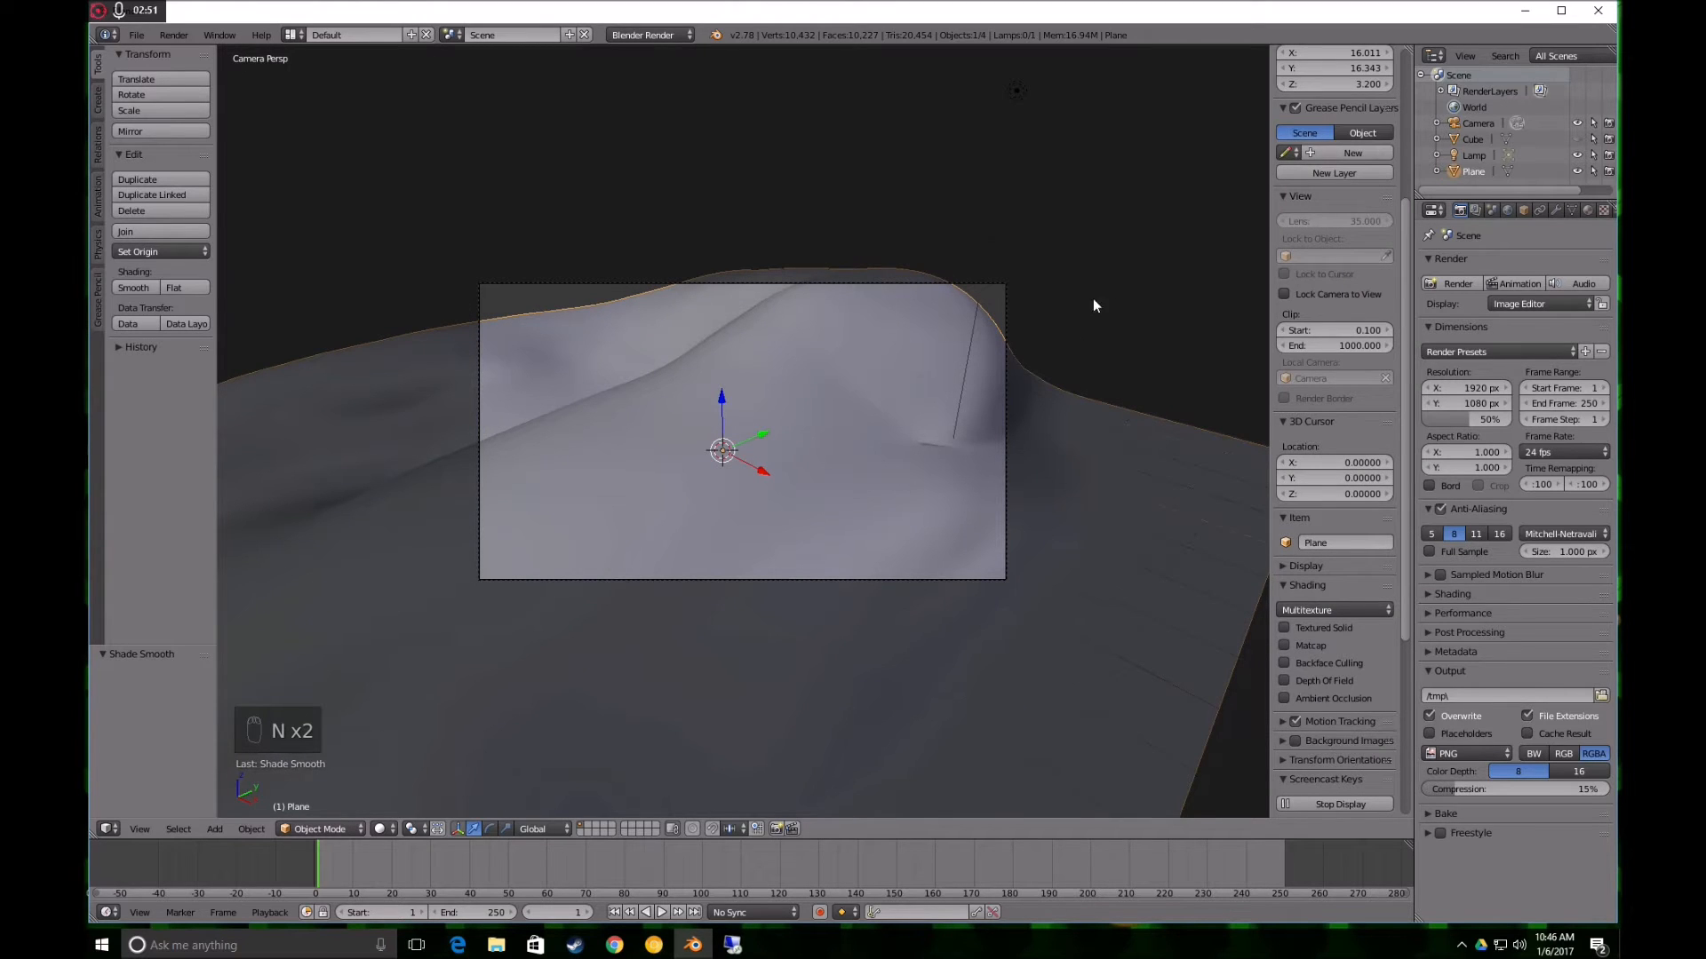
click(1285, 293)
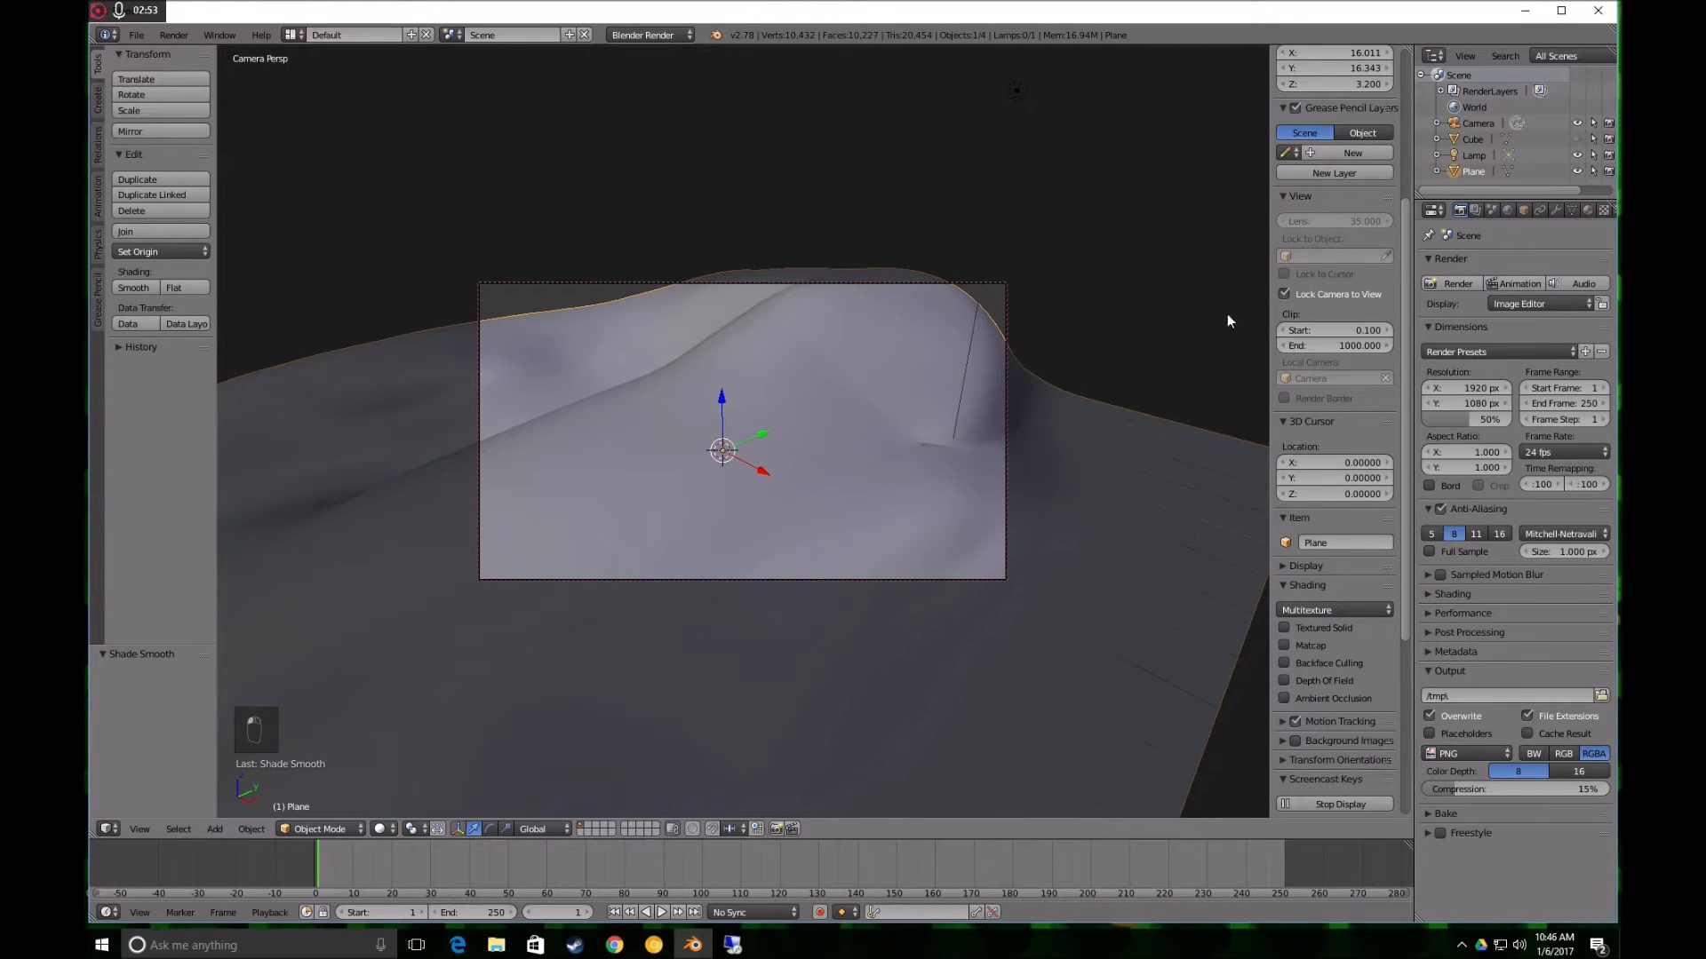
middle_drag(769, 445, 742, 503)
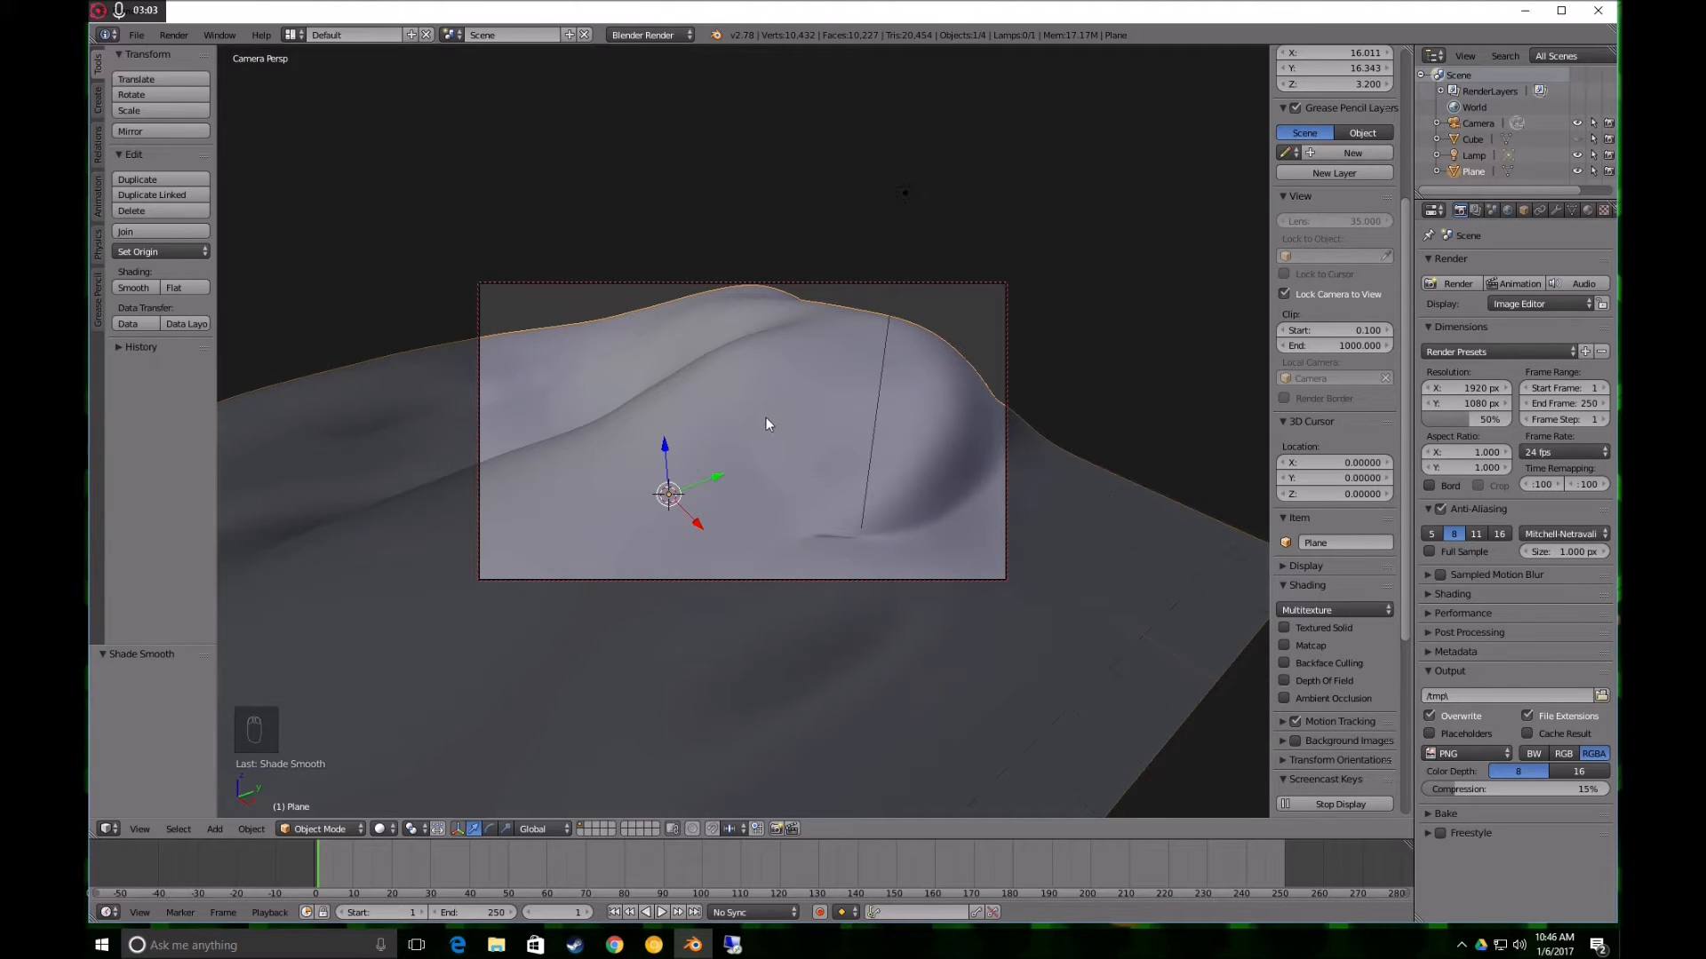
middle_drag(743, 476, 695, 451)
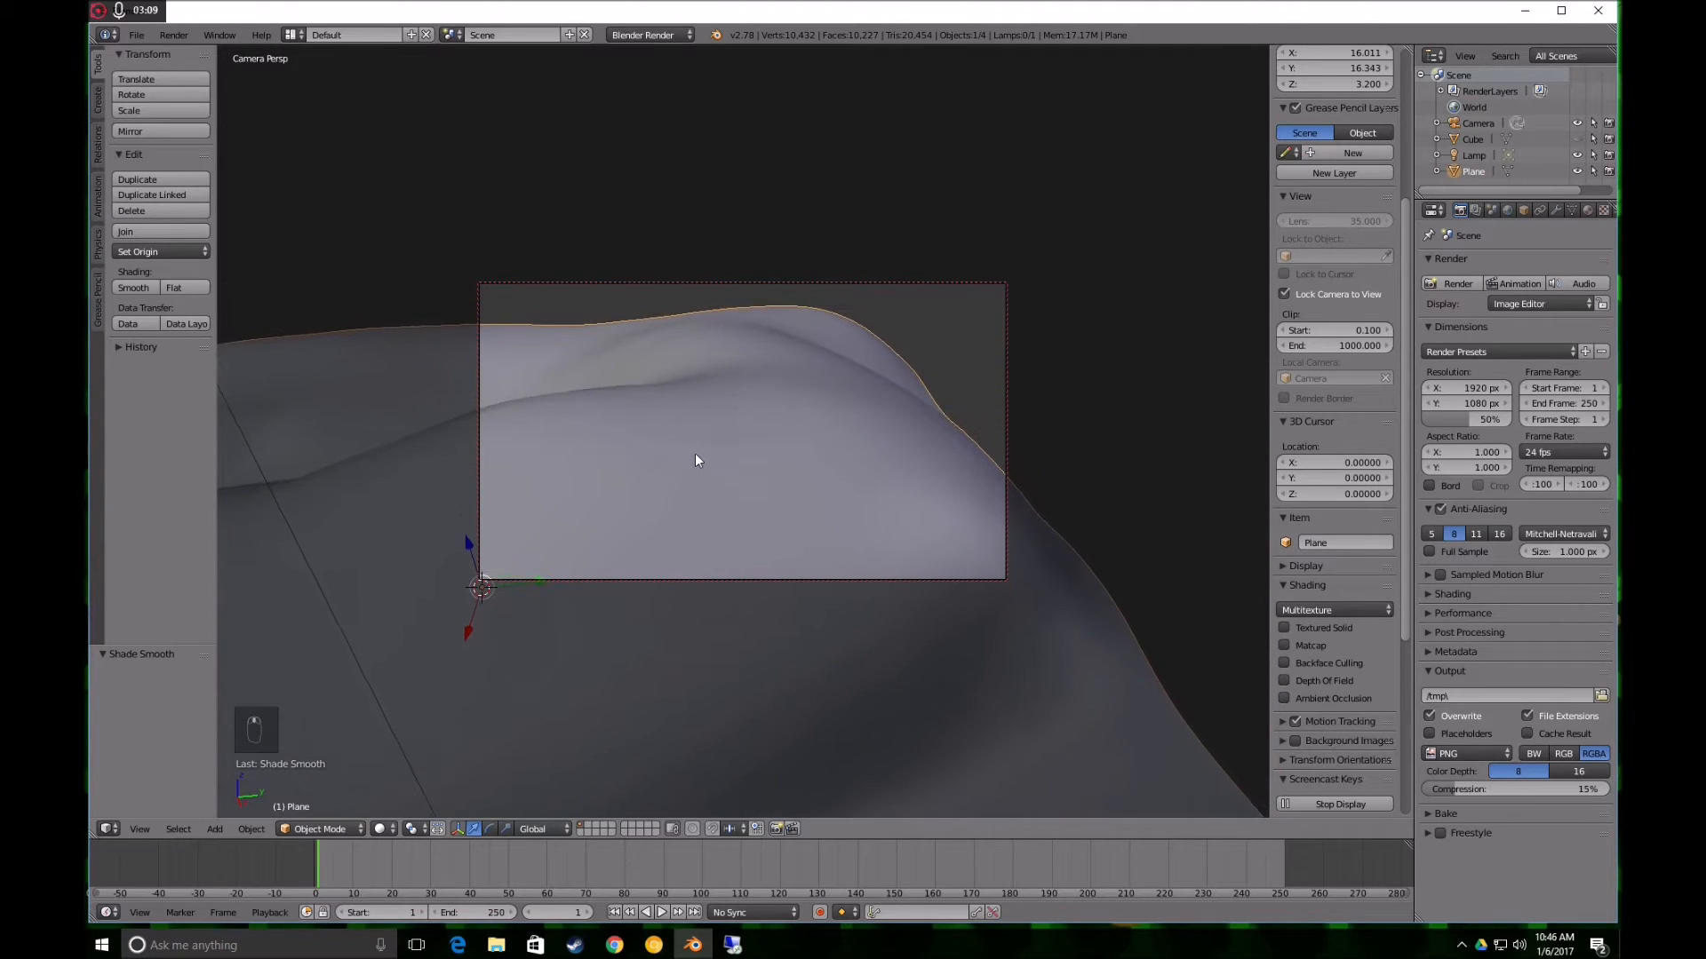
Choose the LocRot keying set and insert a keyframe for the plane at frame 1
click(900, 914)
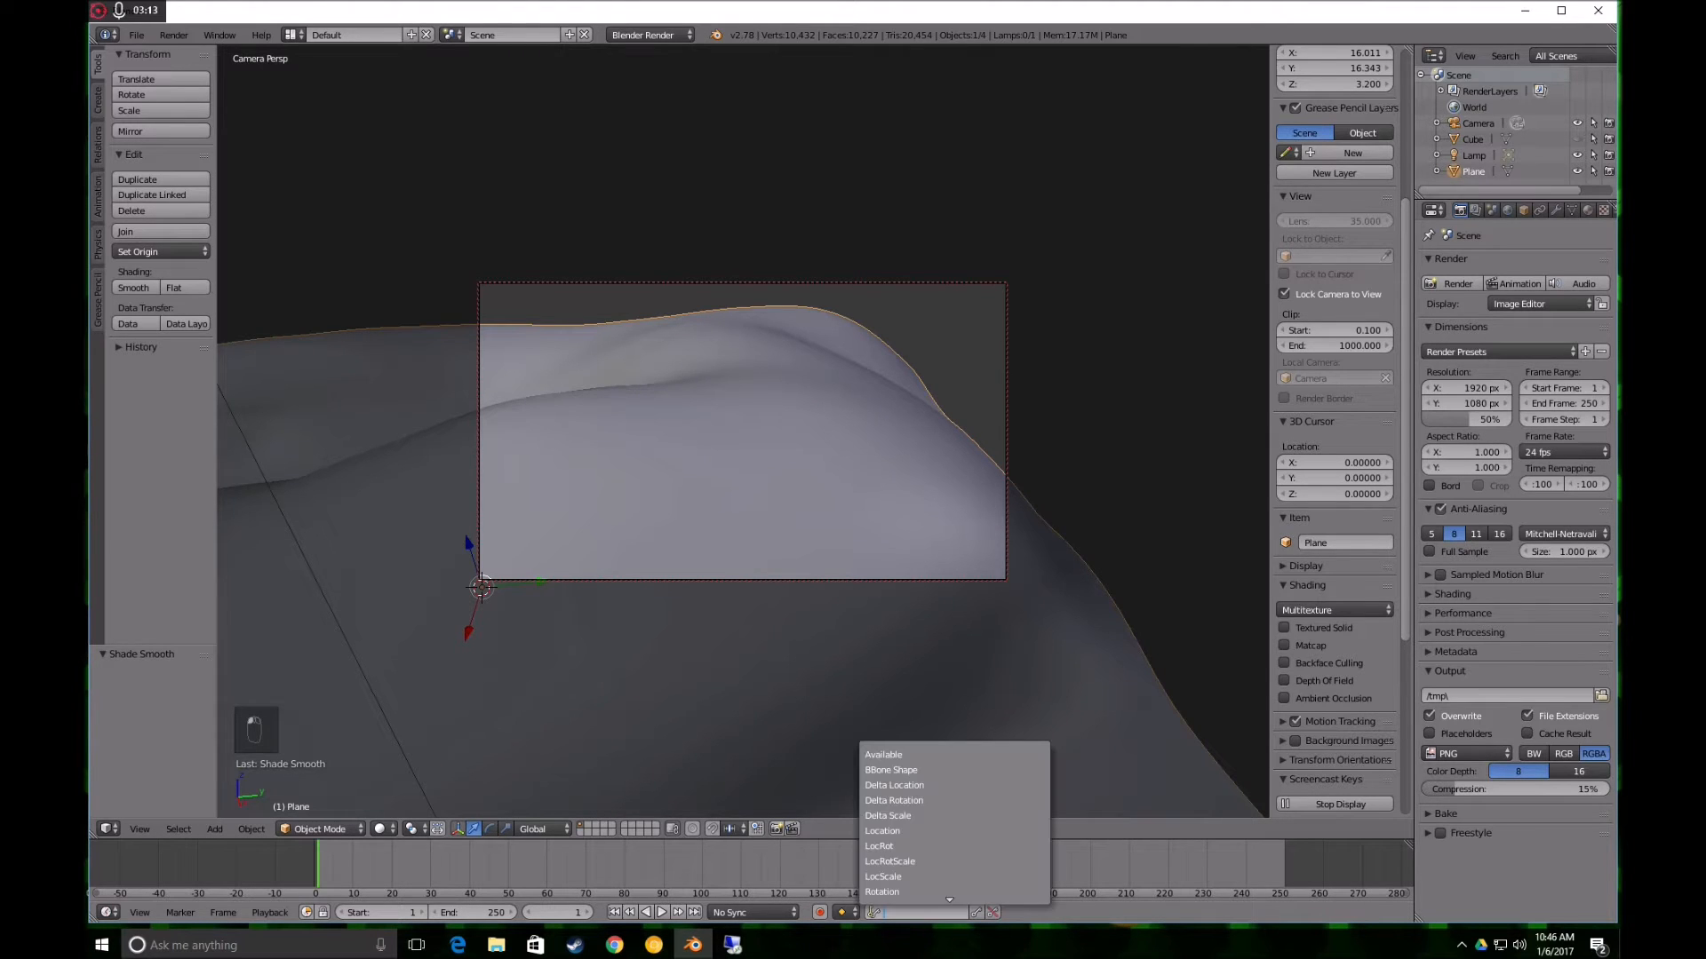
click(914, 847)
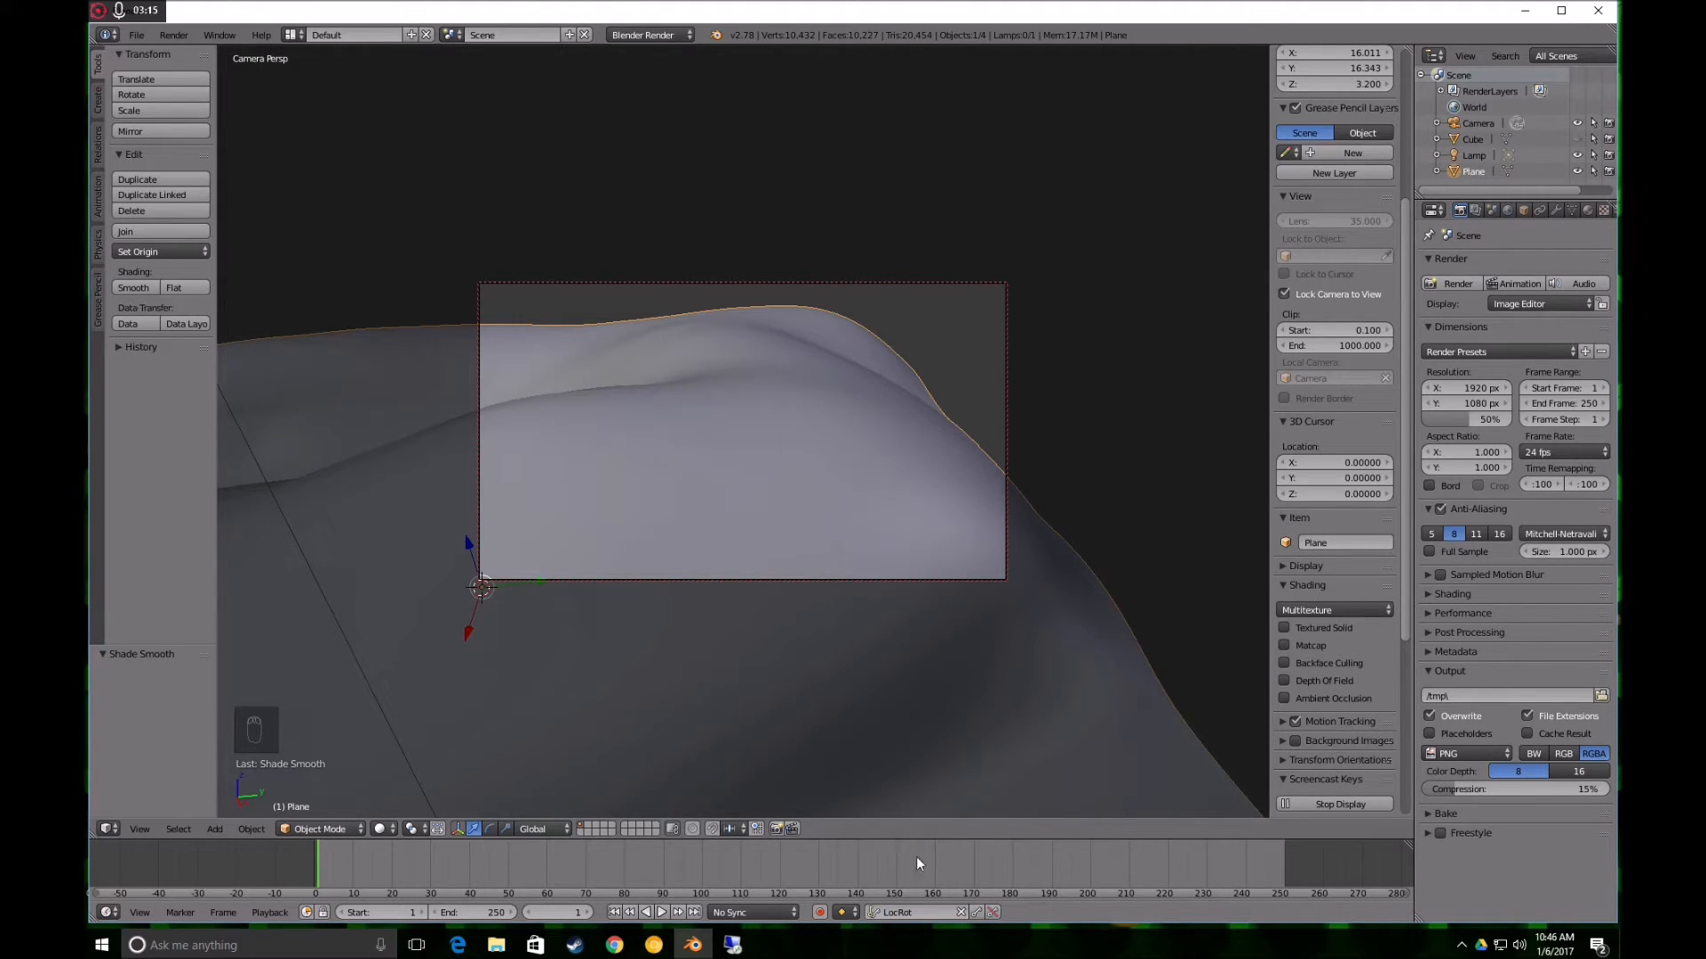
click(978, 912)
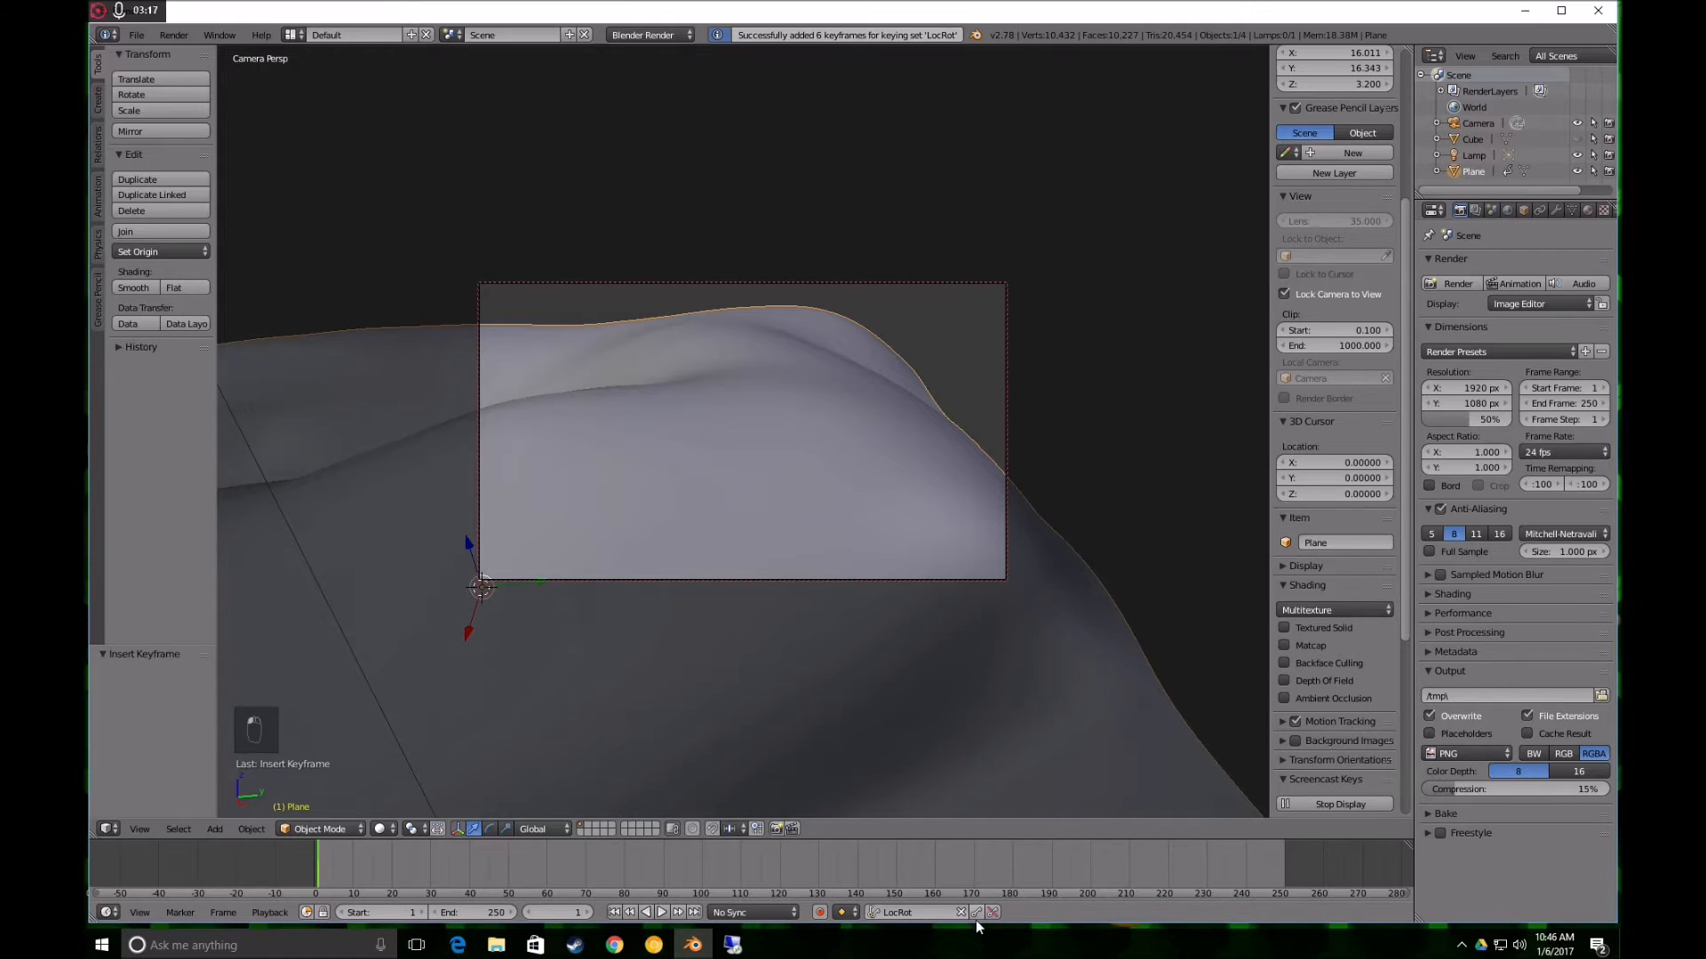
Play the timeline to frame 140, turn the selected camera toward the opposite end of the terrain and insert a LocRot keyframe
key(alt+a)
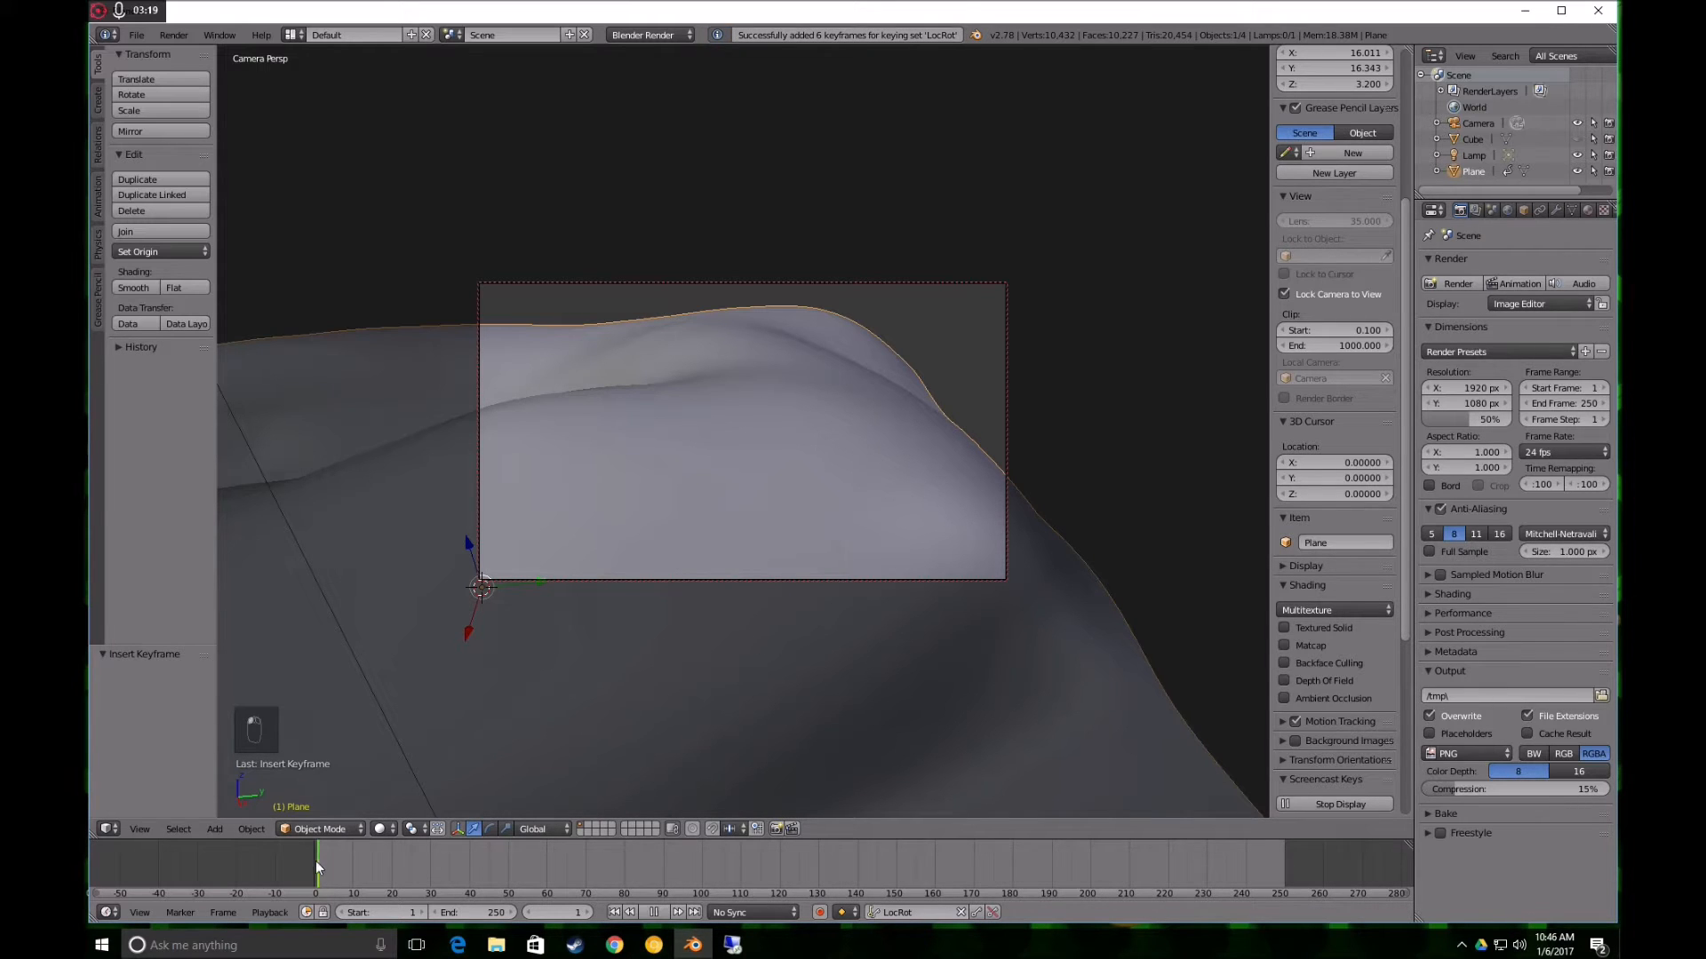
key(alt+a)
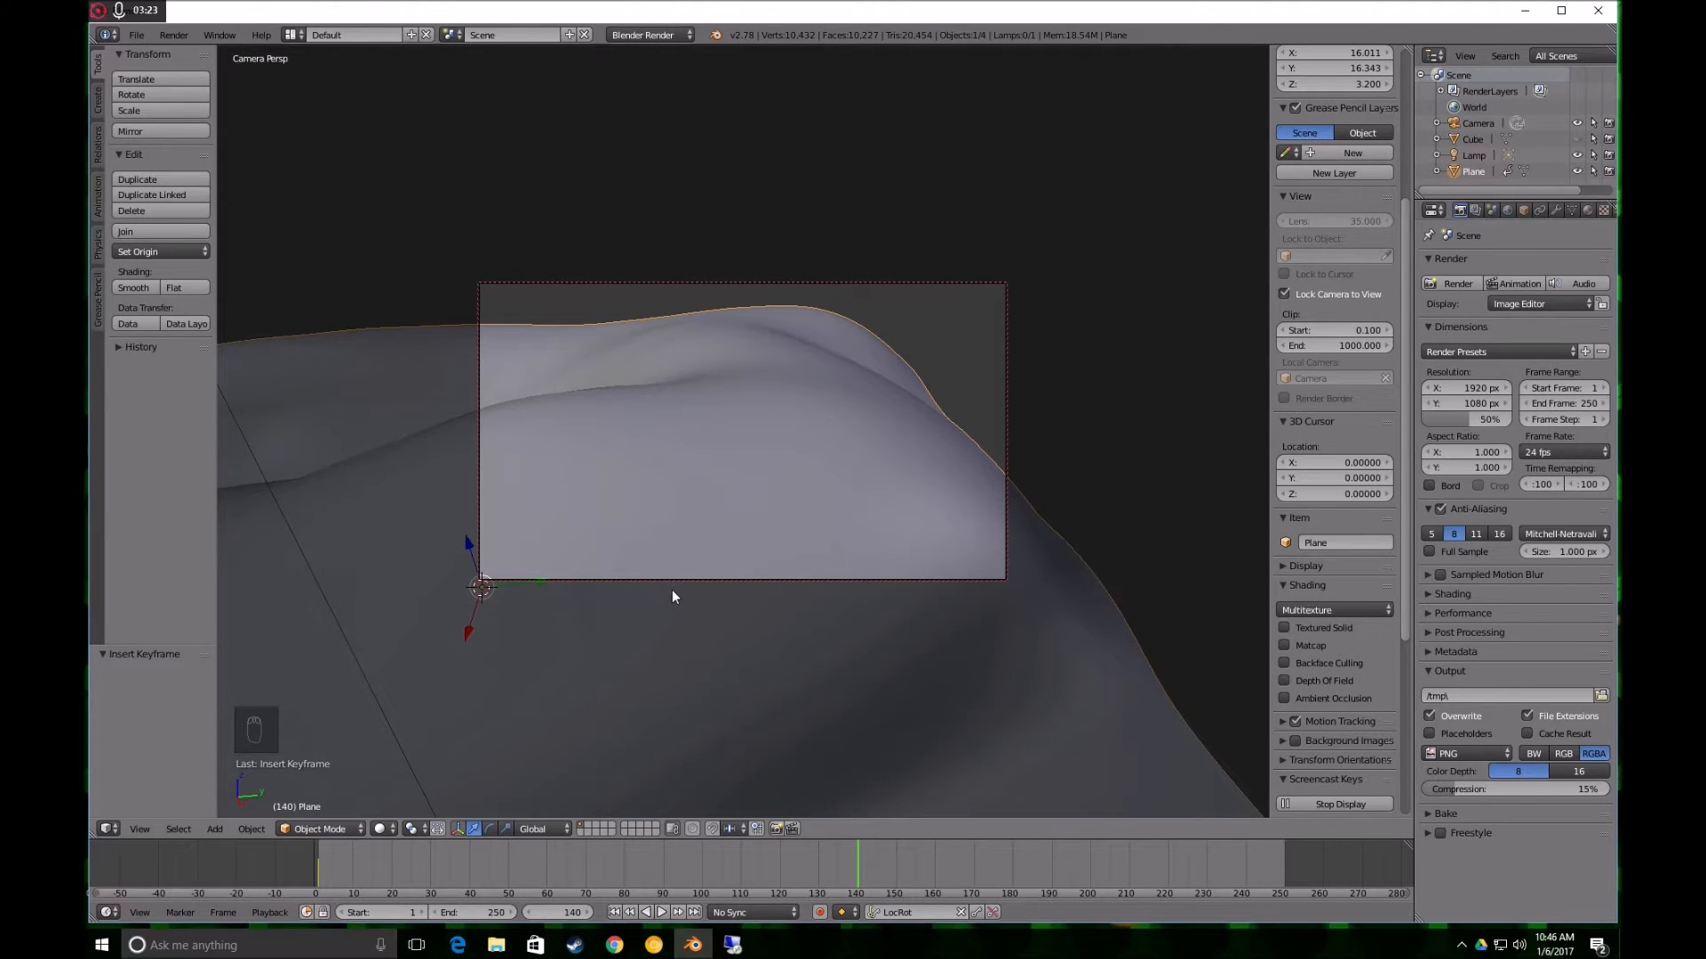
click(1478, 125)
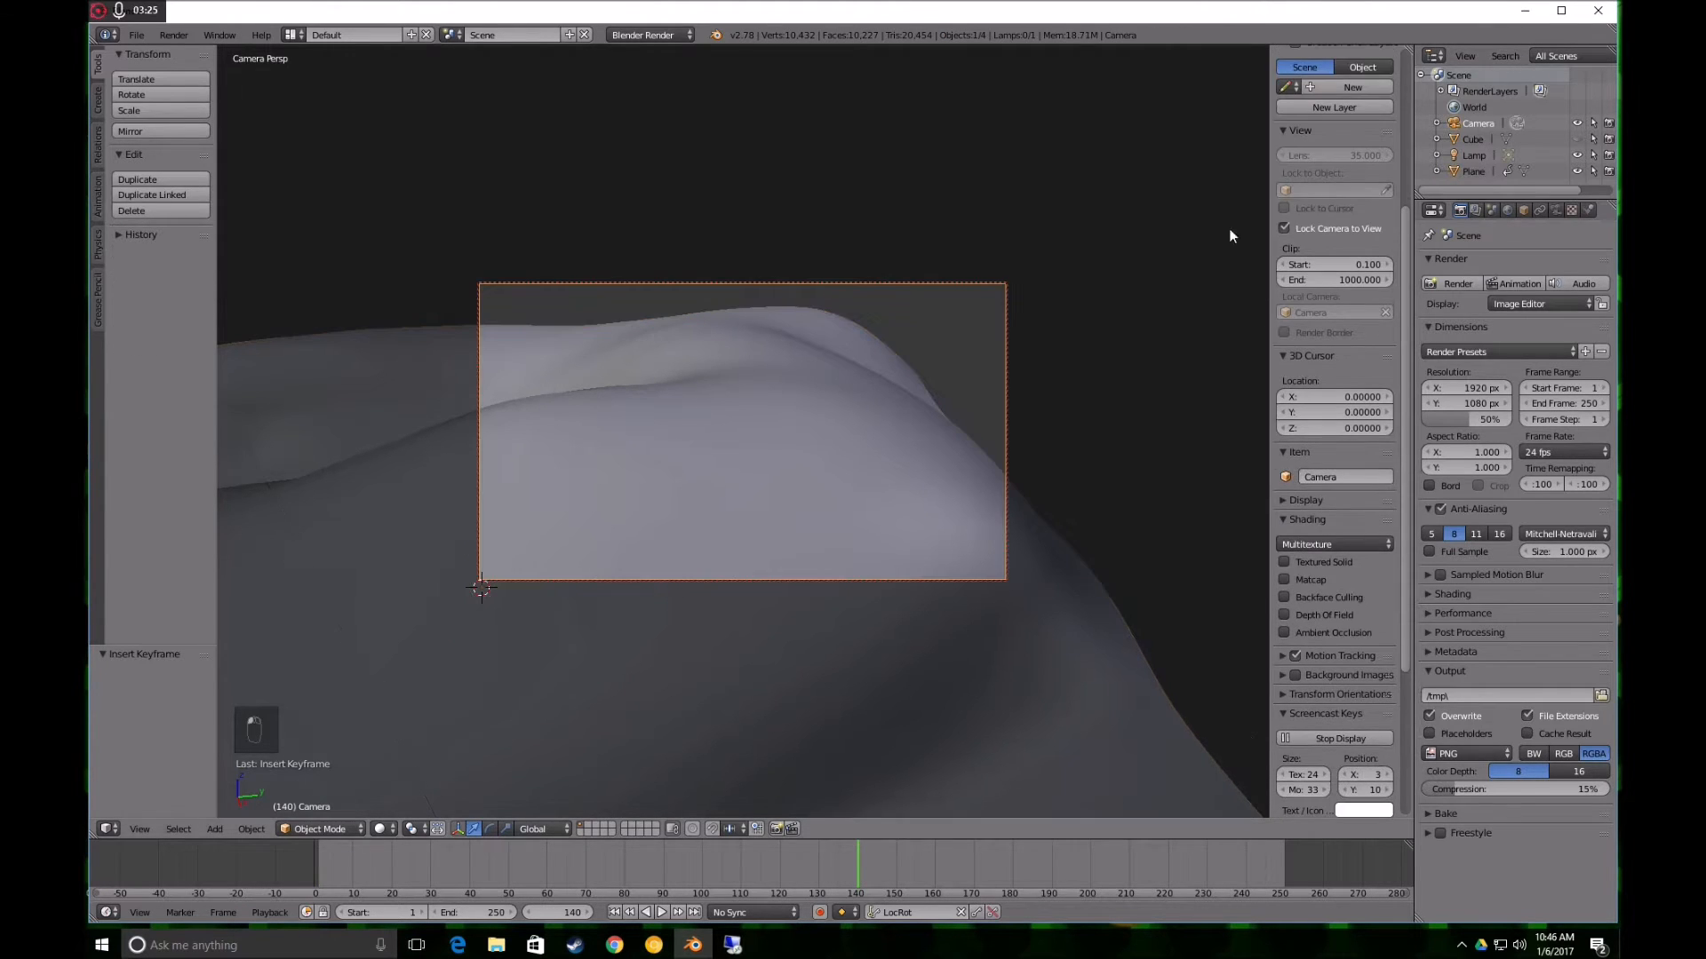
middle_drag(769, 461, 934, 389)
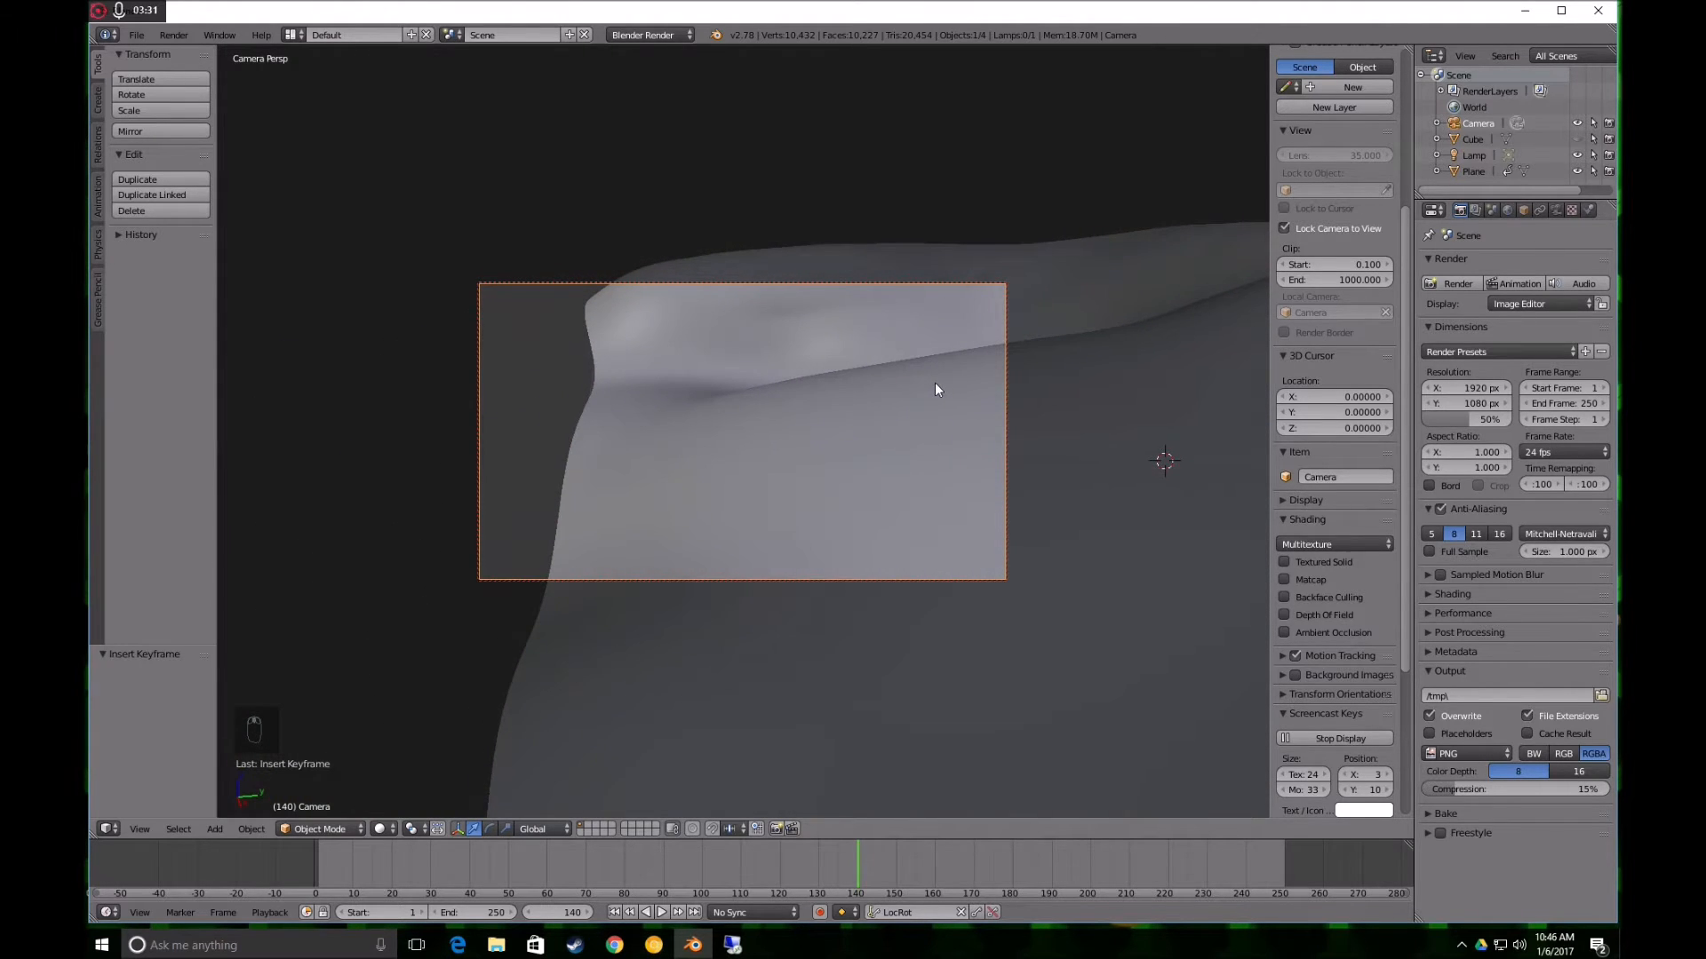
click(977, 913)
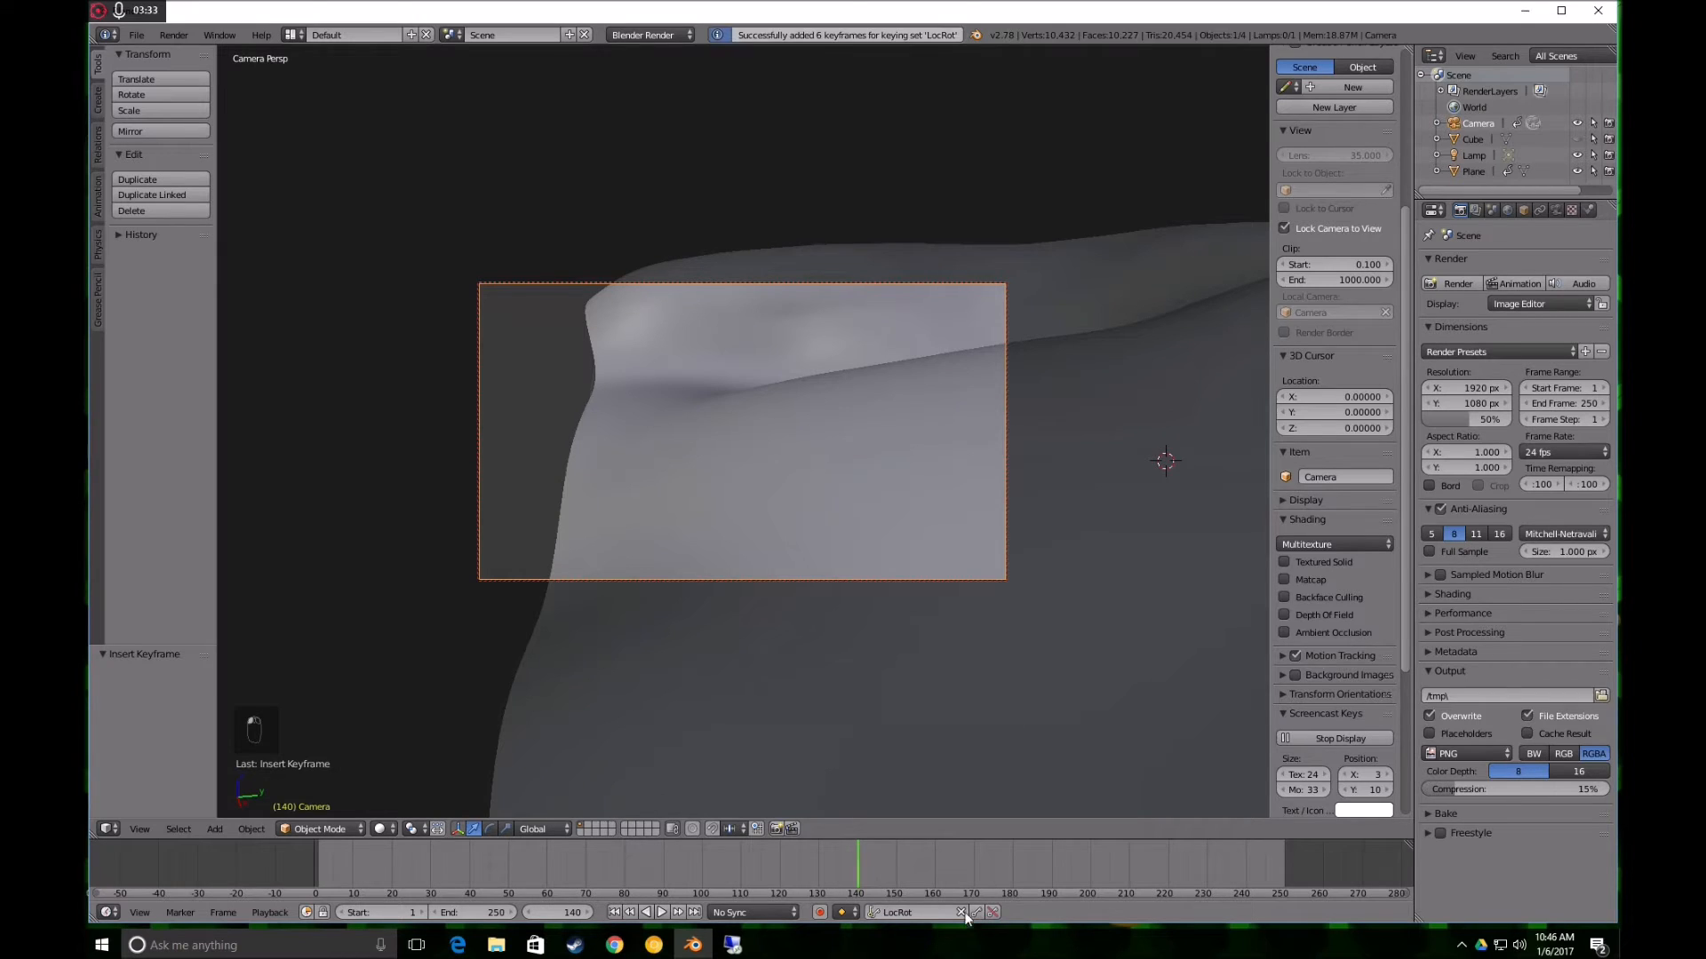
Return to frame 1, adjust the camera's framing of the mound and insert a LocRot keyframe for it
drag(743, 866, 469, 858)
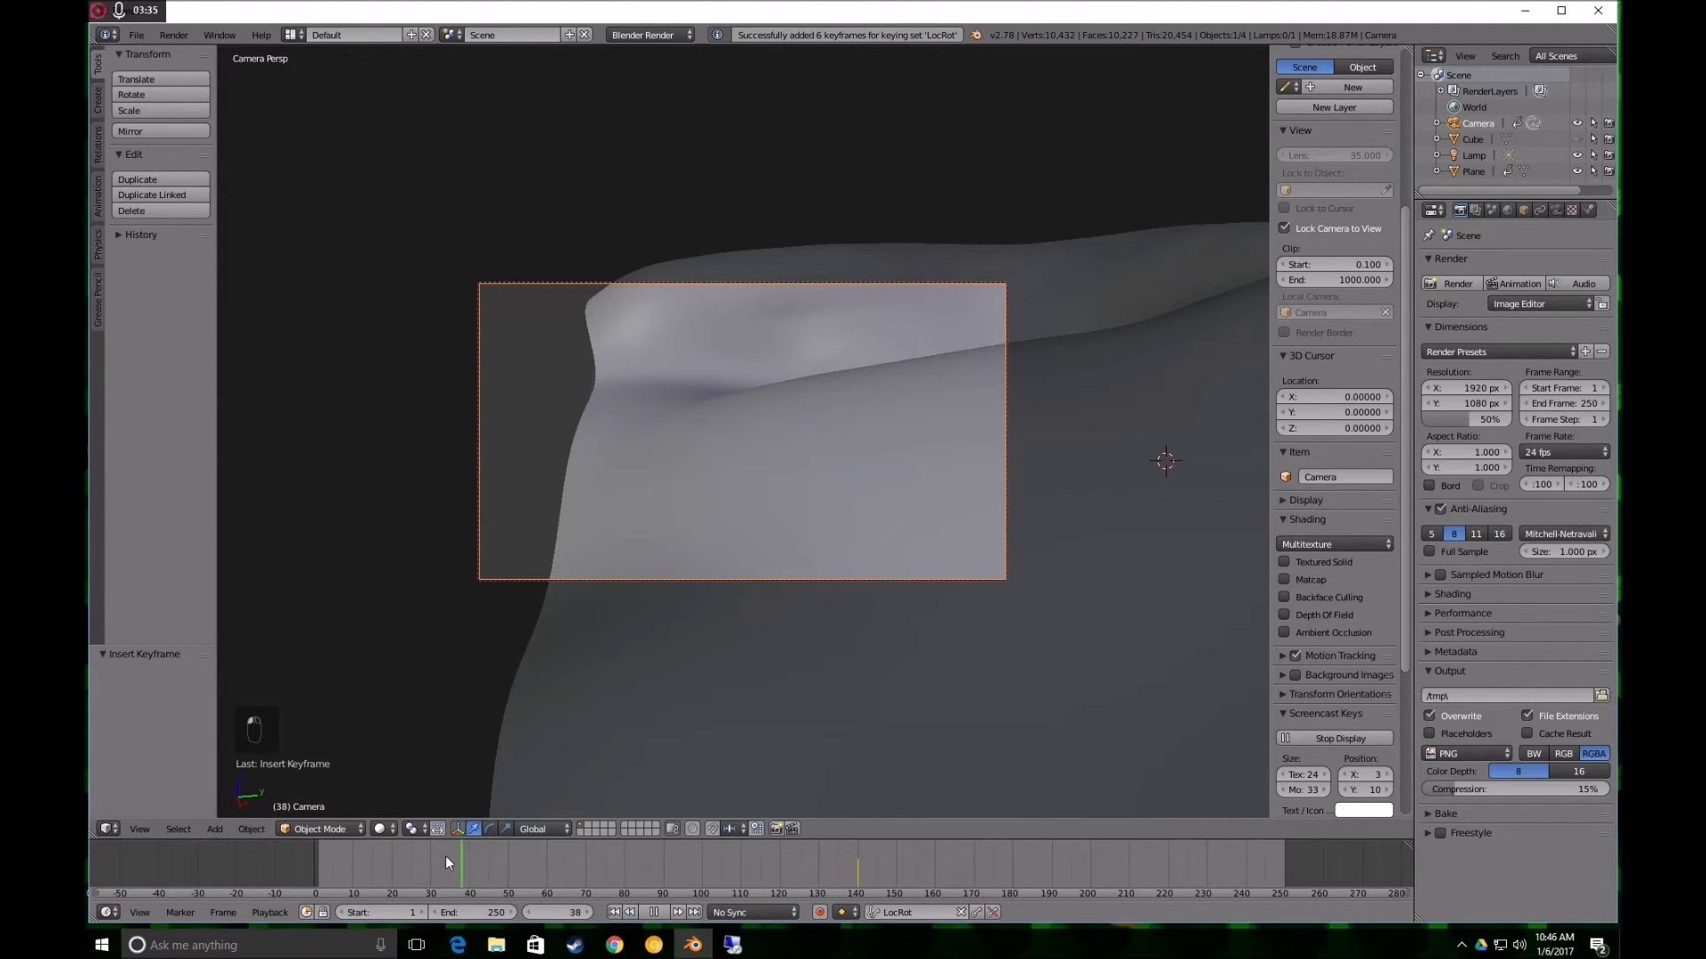
drag(314, 859, 318, 860)
middle_drag(899, 547, 799, 508)
click(979, 912)
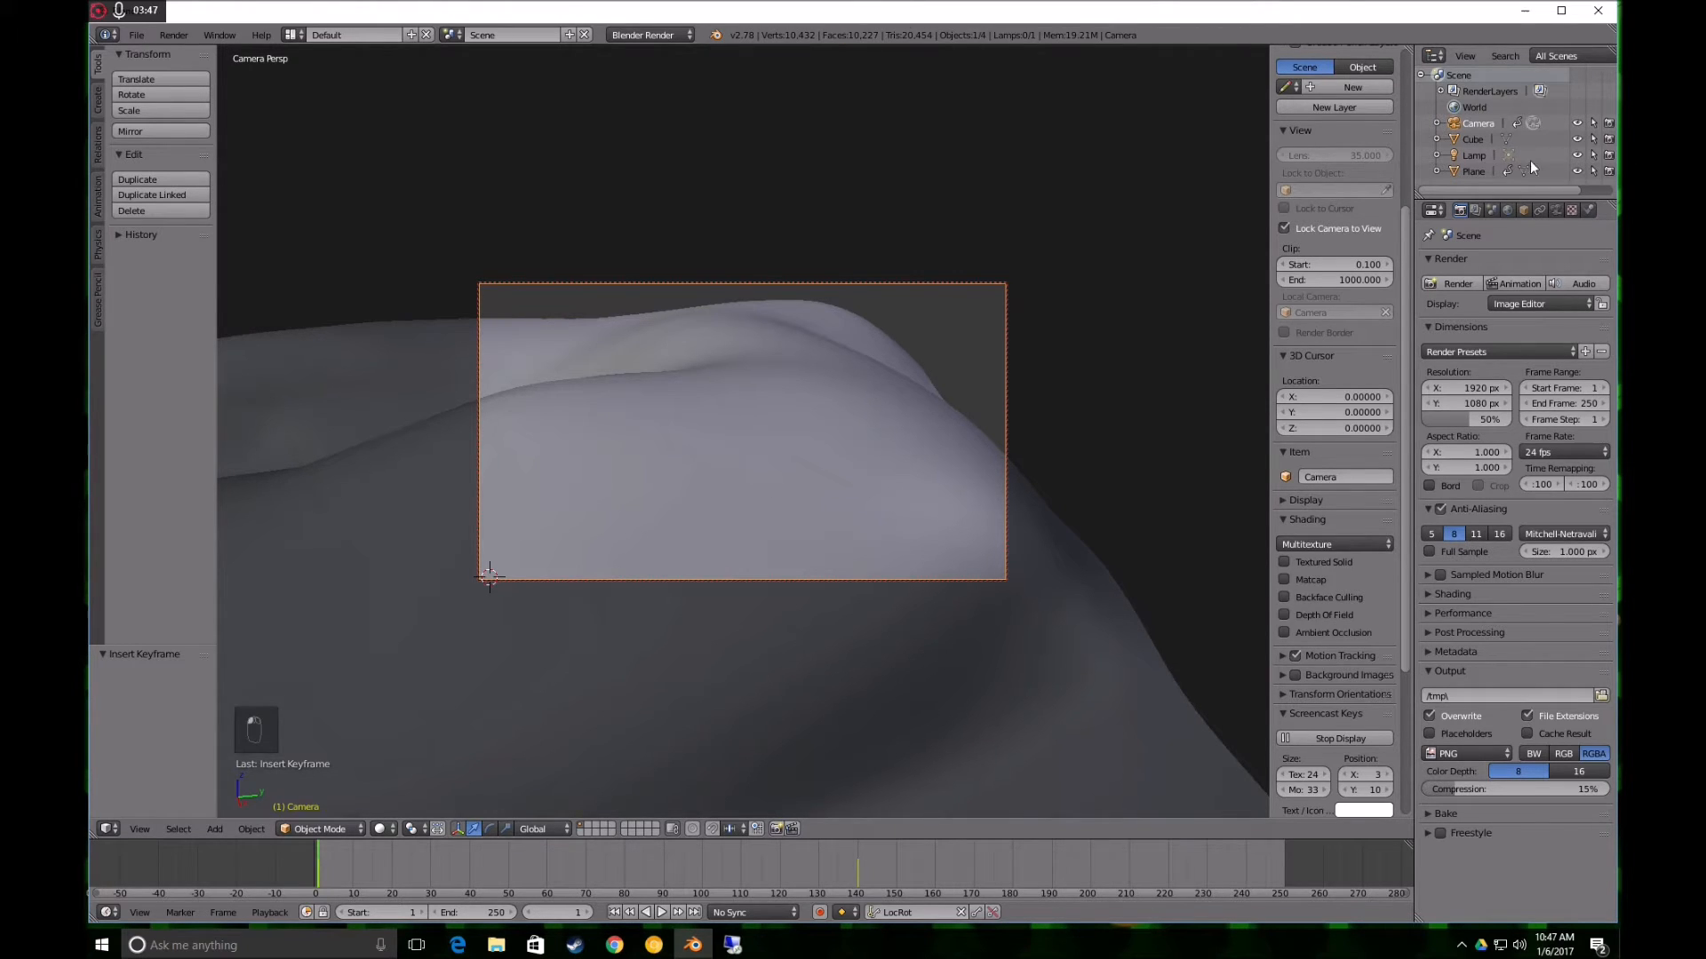
Move the cube onto the mound inside the camera frame and scale it down by a factor of about 0.647
key(g)
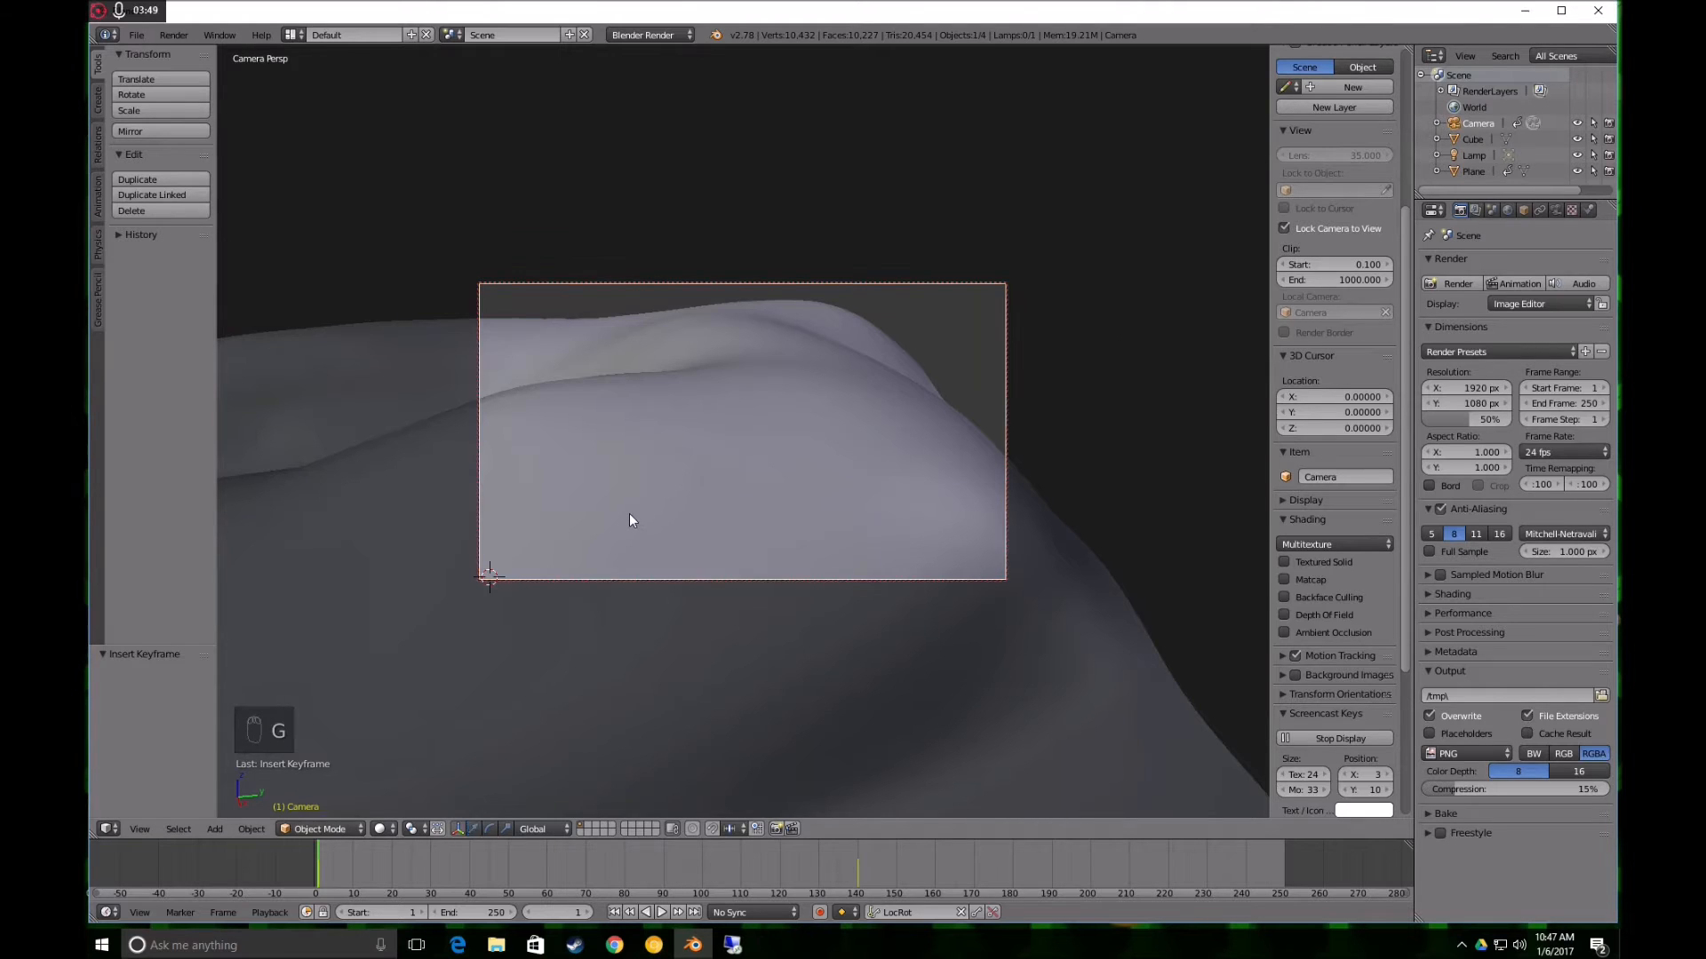
right_click(984, 334)
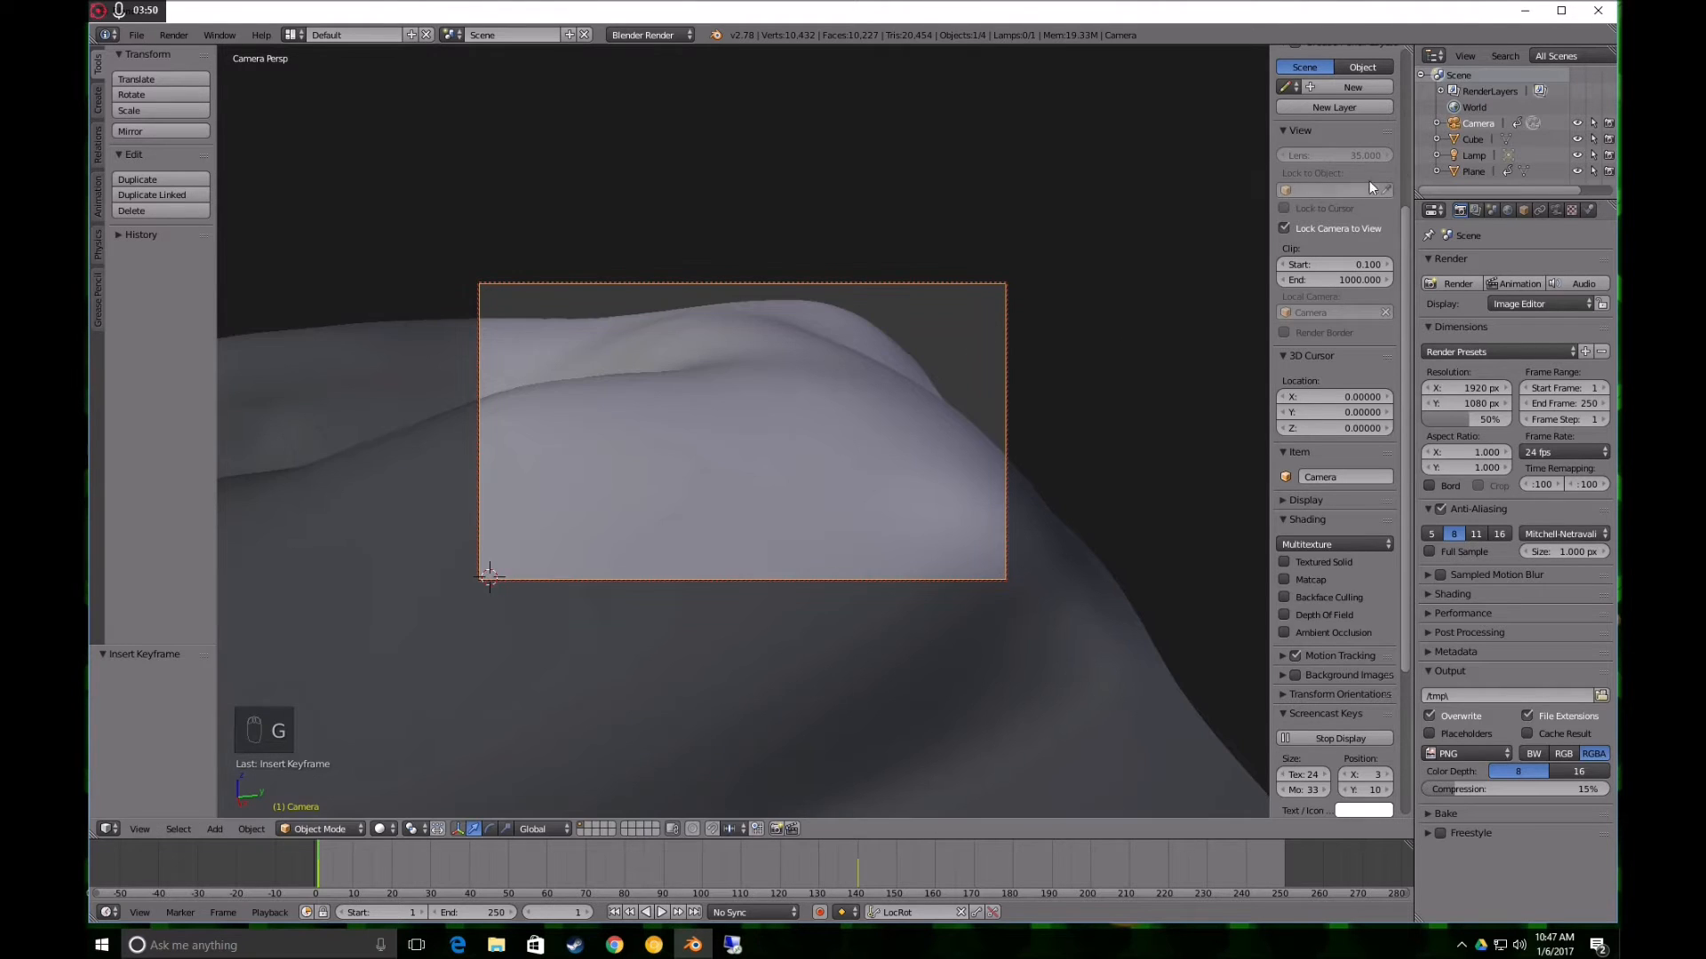
click(1475, 138)
key(g)
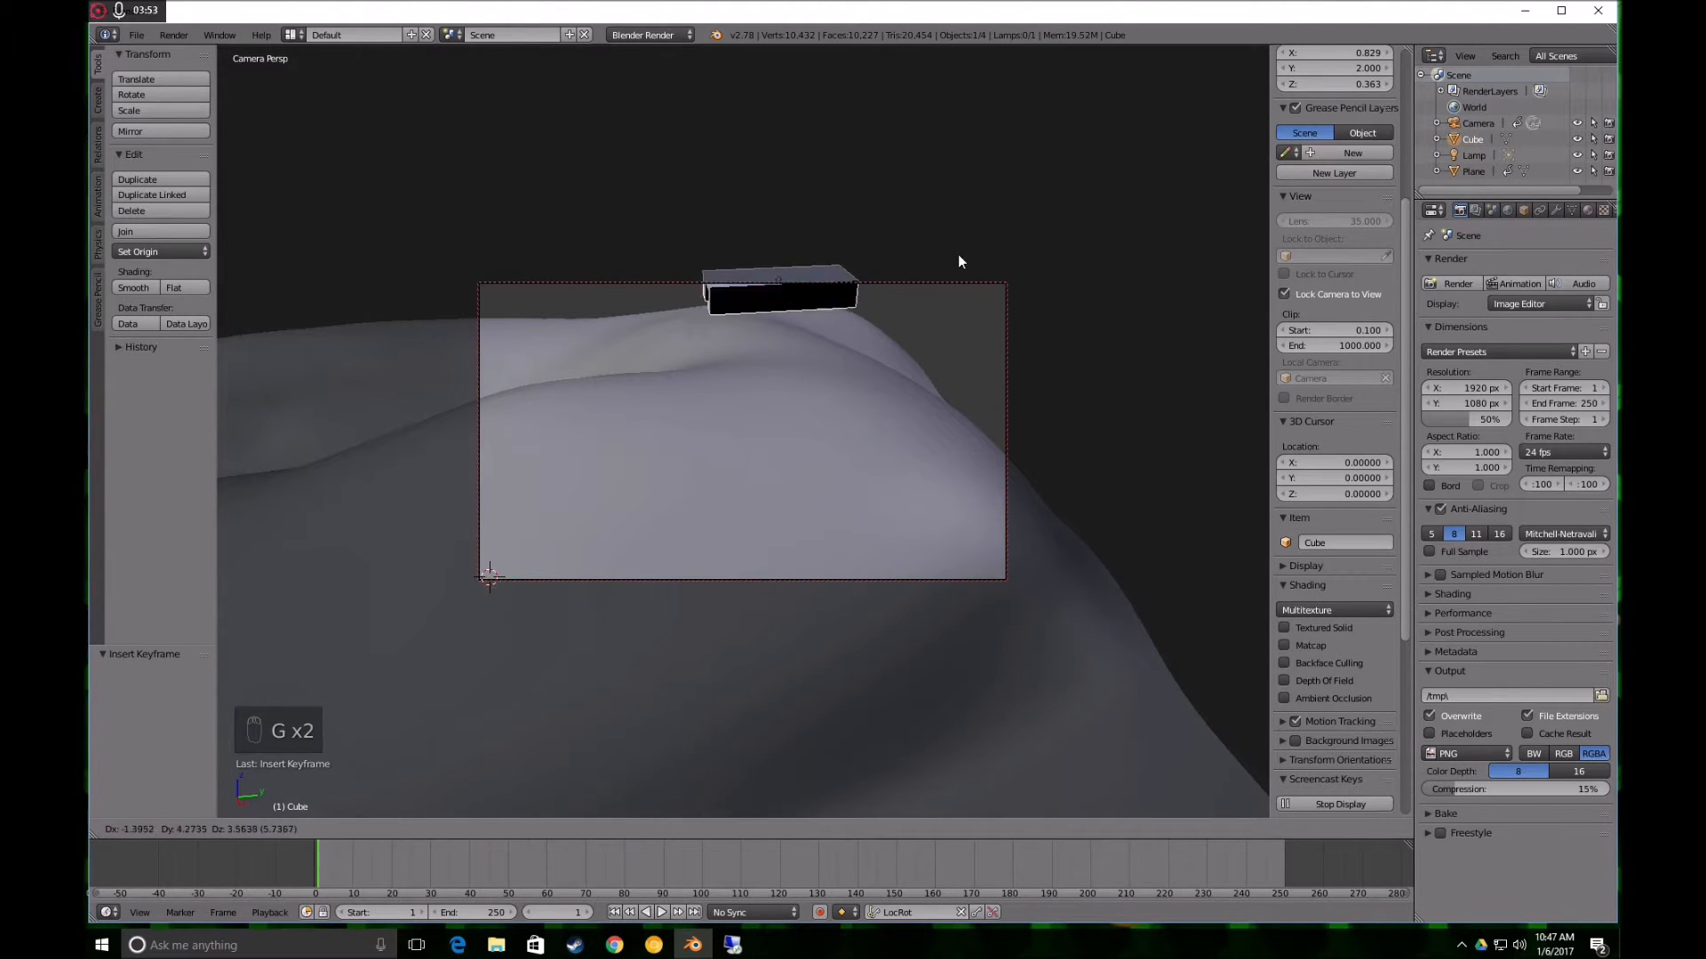
click(933, 277)
drag(784, 314, 874, 392)
key(s)
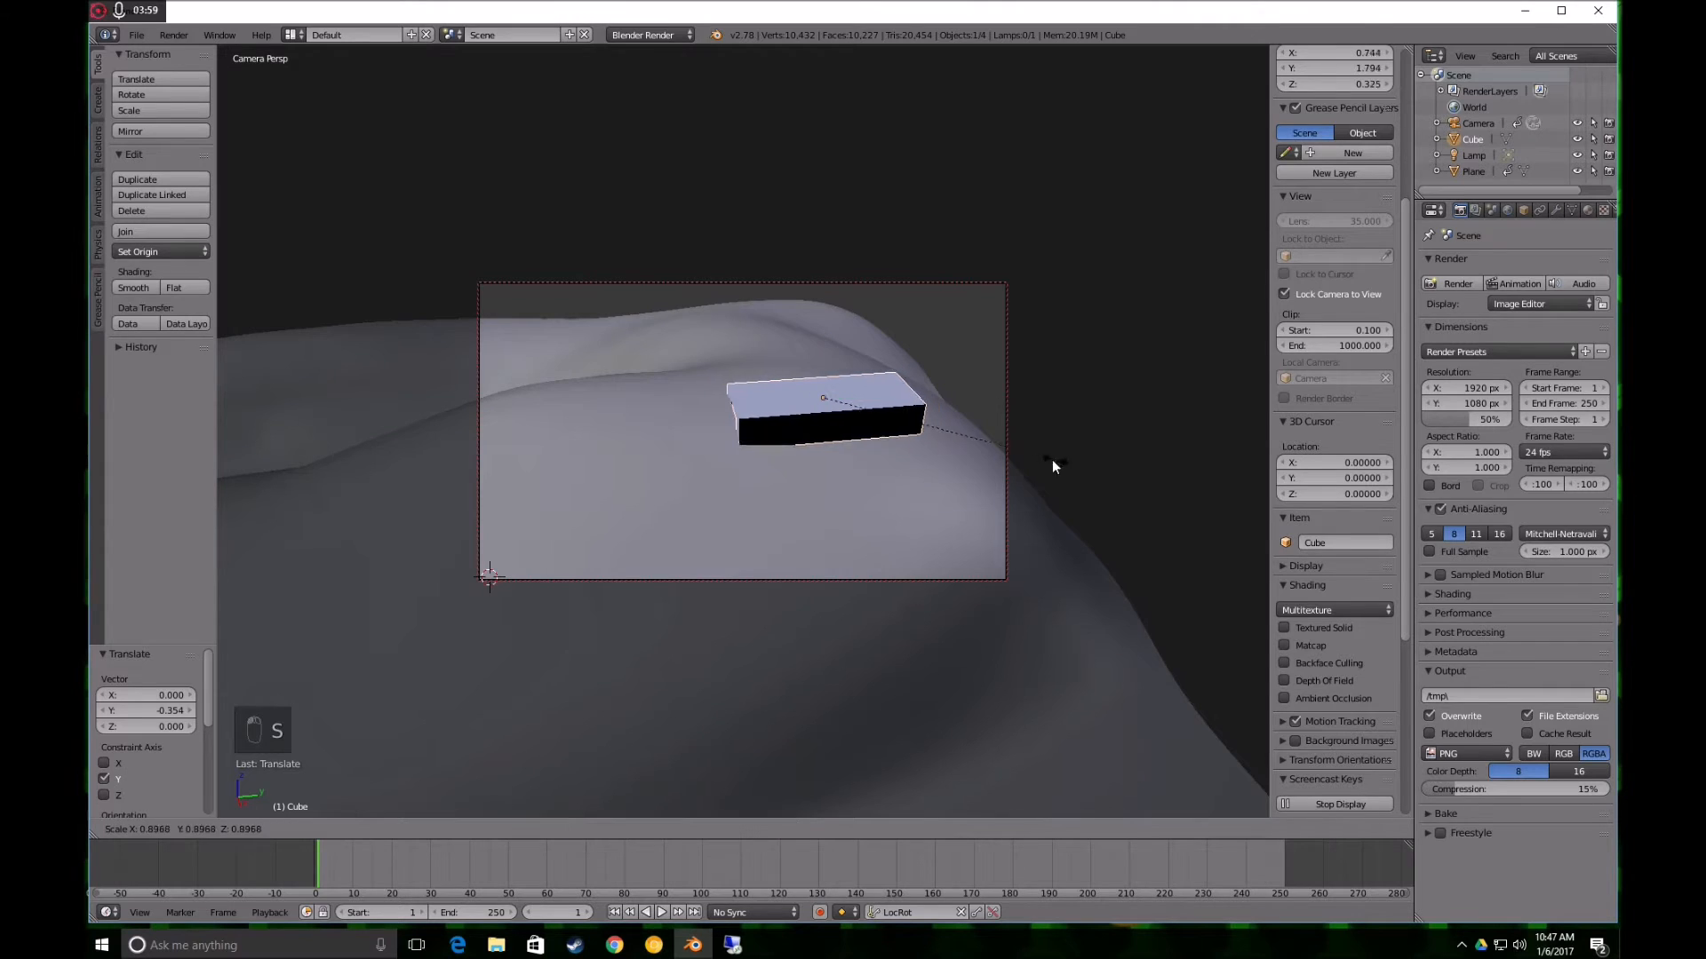
click(873, 415)
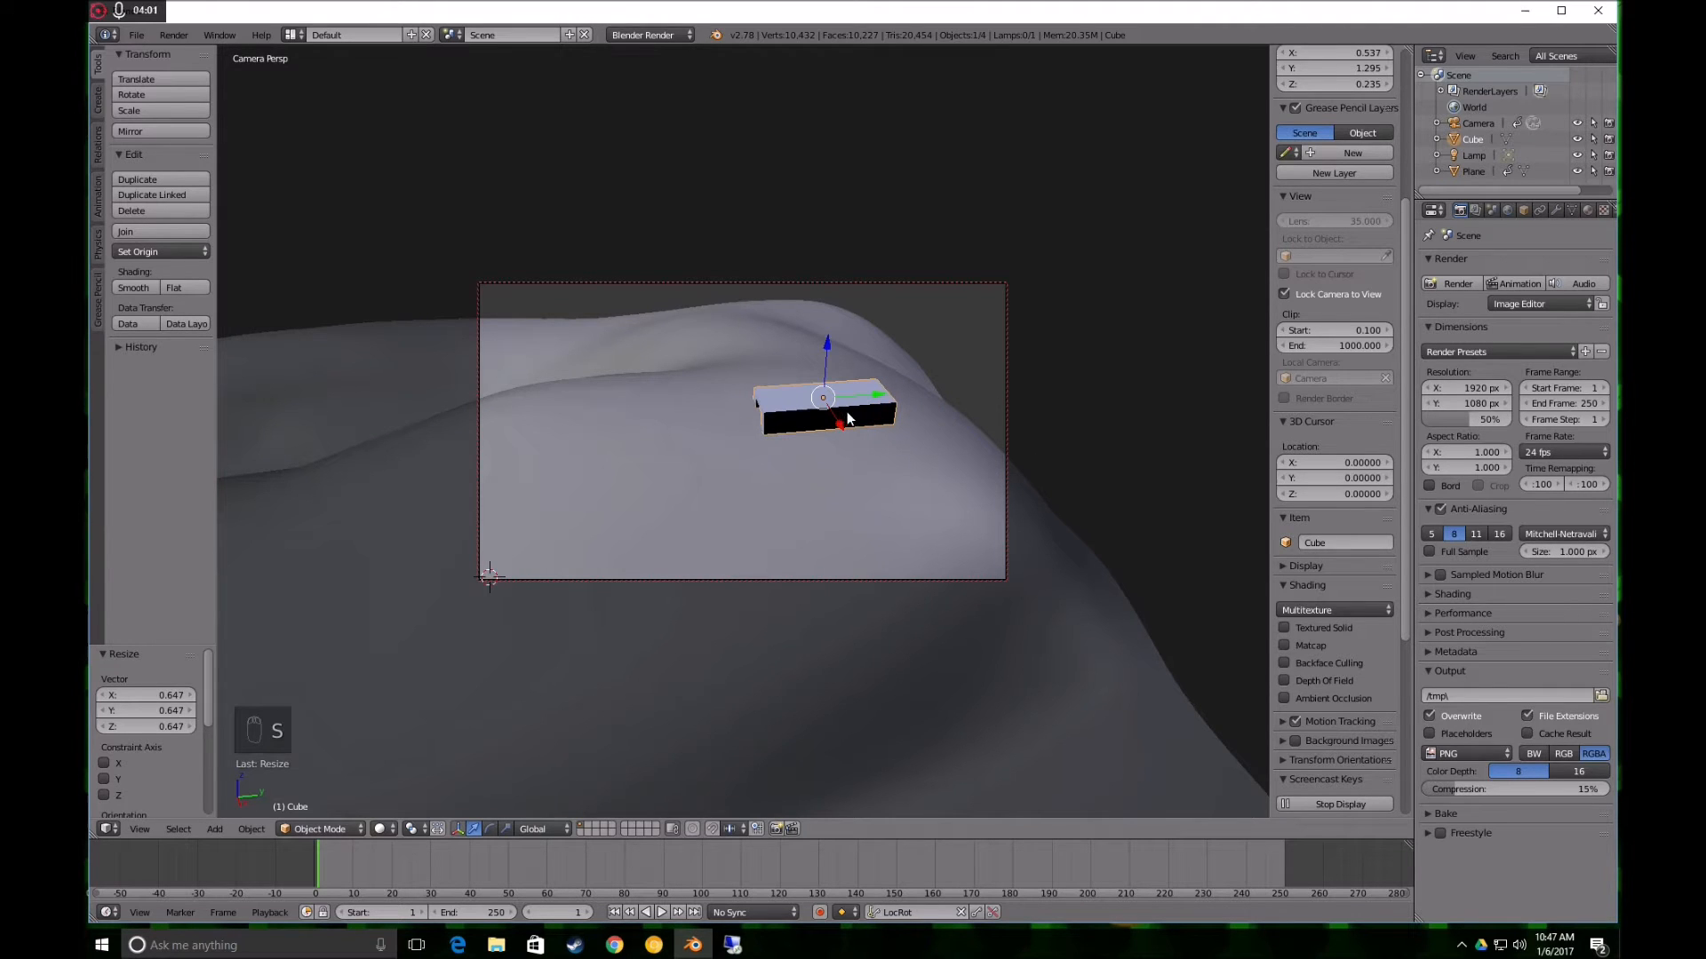
Make the normals of the cube's entire mesh consistent in Edit Mode, and return to Object Mode
key(Tab)
key(a)
key(a)
key(a)
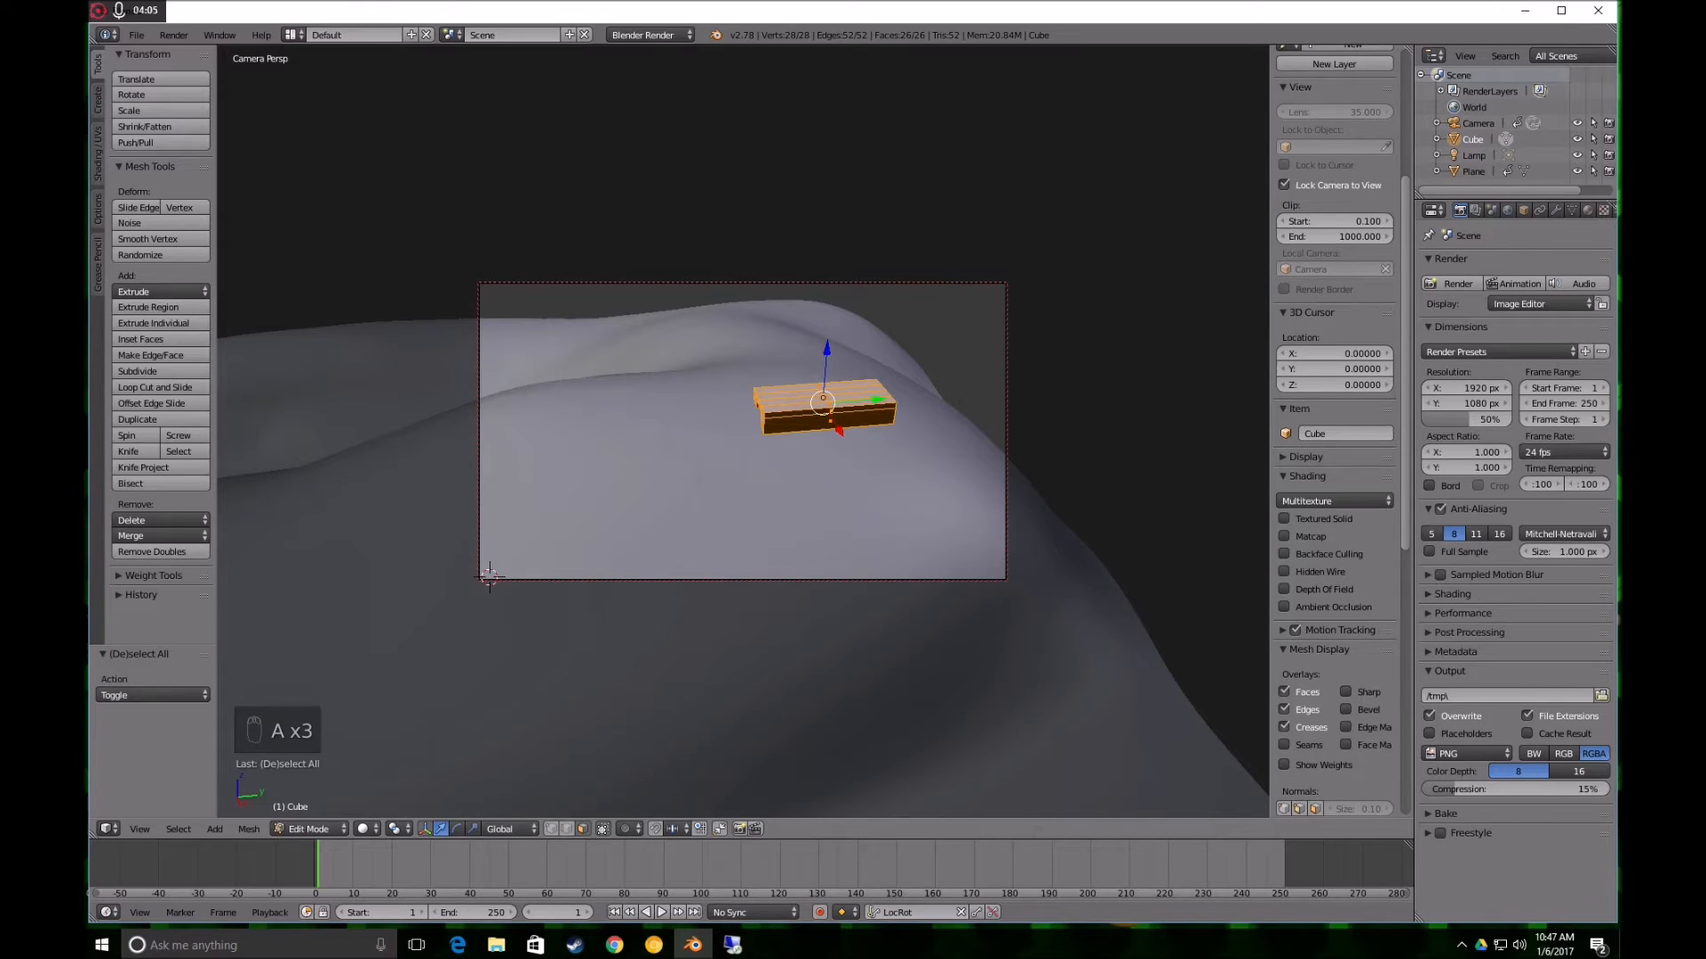
key(ctrl+n)
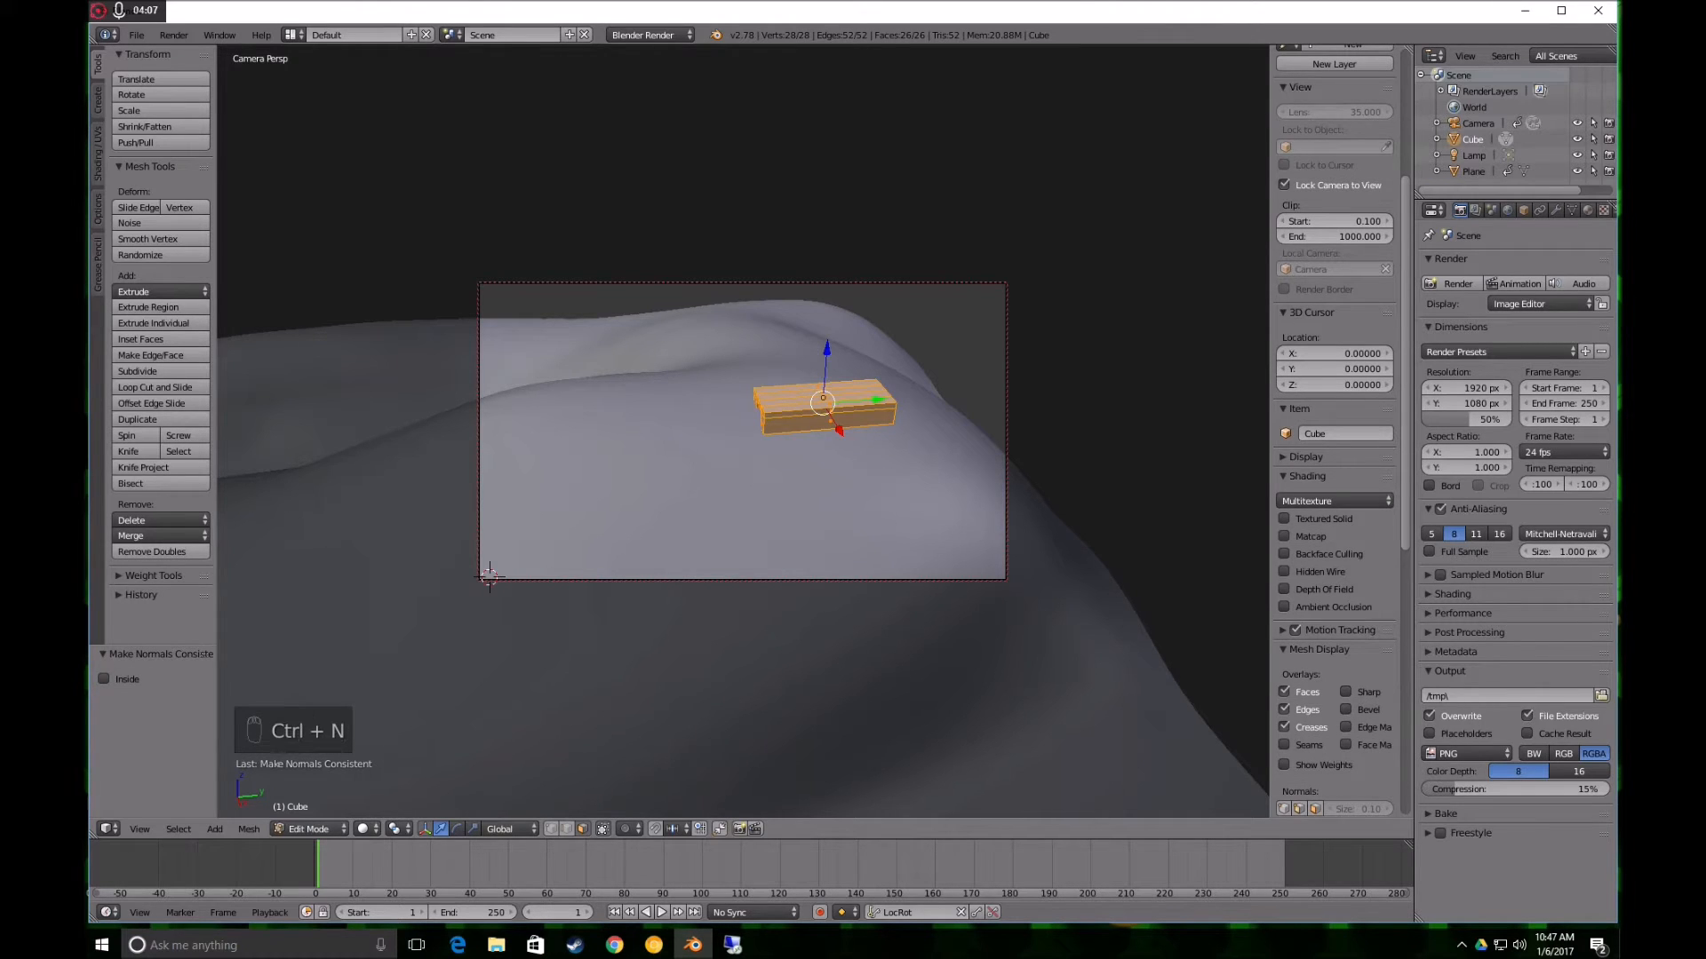
key(Tab)
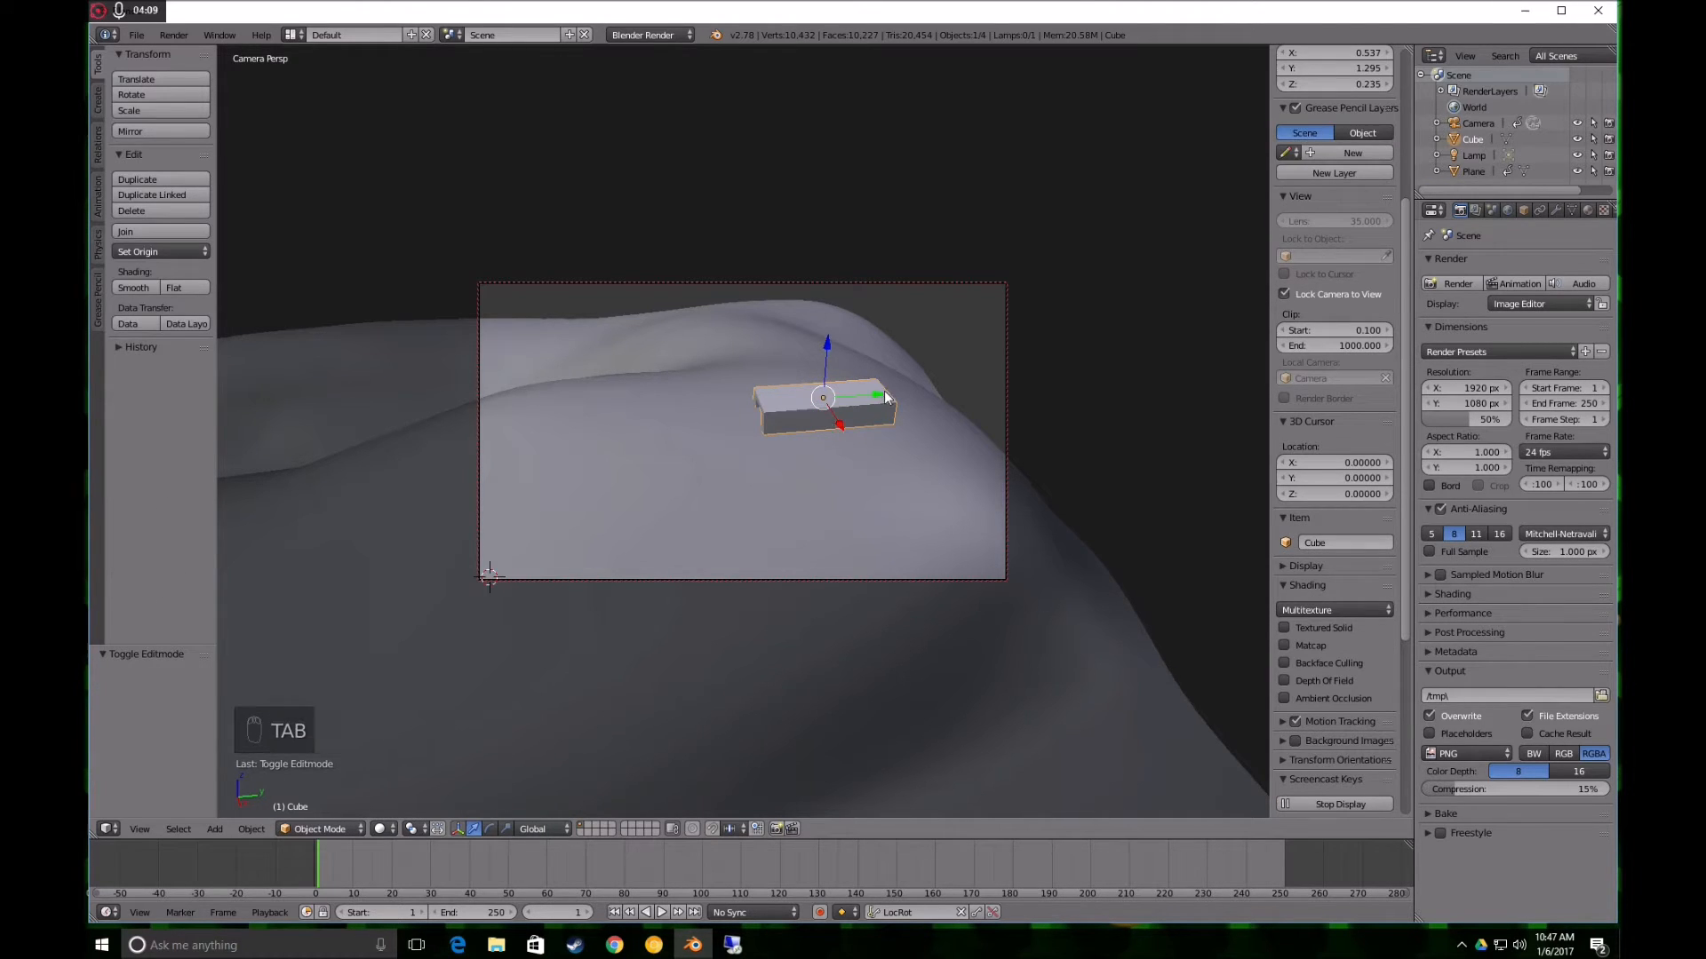
Shift the cube by about -0.152 along Y, then at frame 0 tilt it about the Y axis to follow the slope
drag(881, 389, 860, 394)
middle_drag(839, 415, 757, 435)
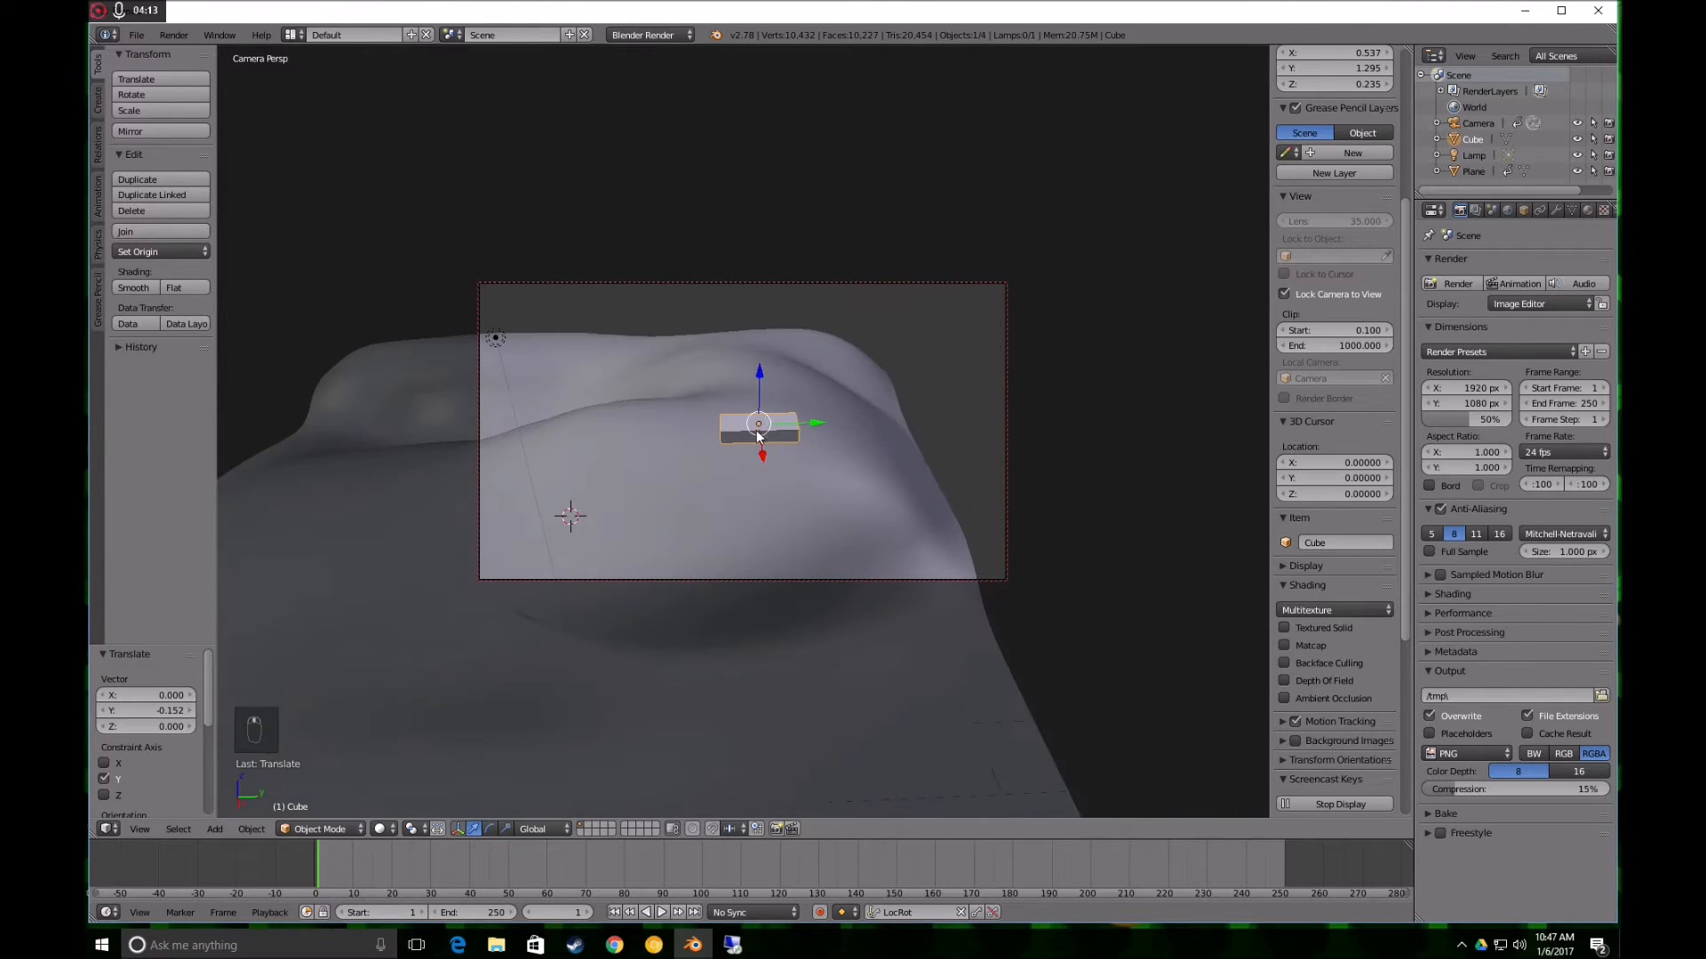
drag(356, 860, 315, 866)
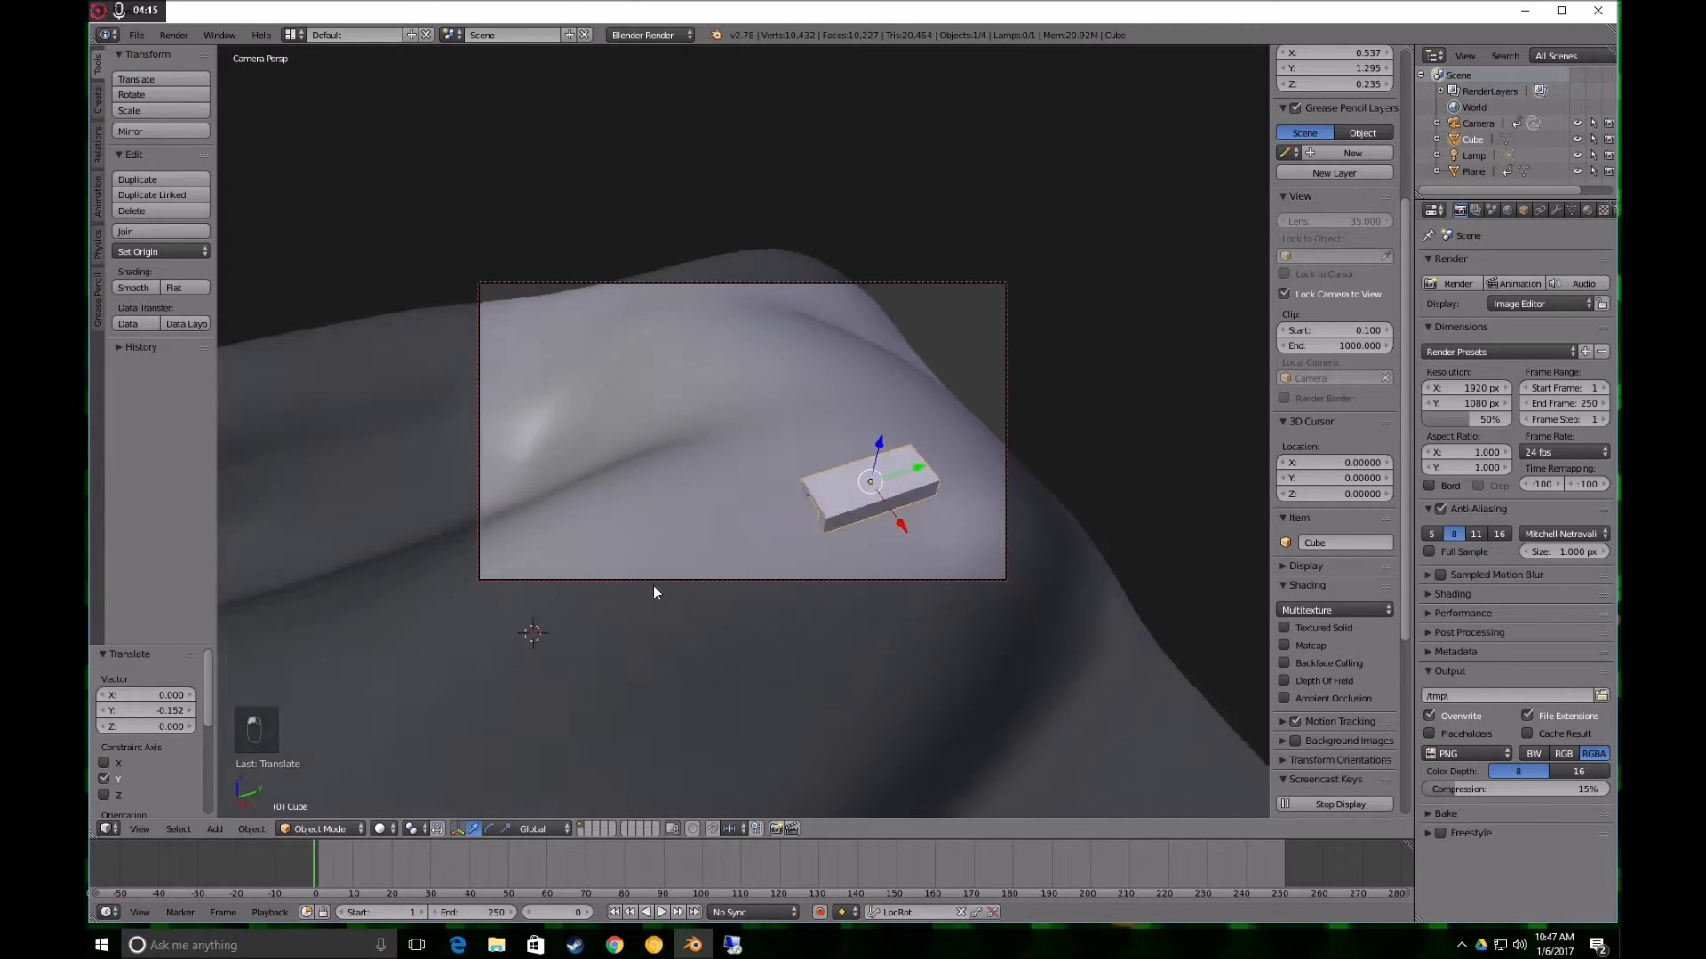
scroll(741, 520, up, 5)
shift+middle_drag(740, 520, 703, 450)
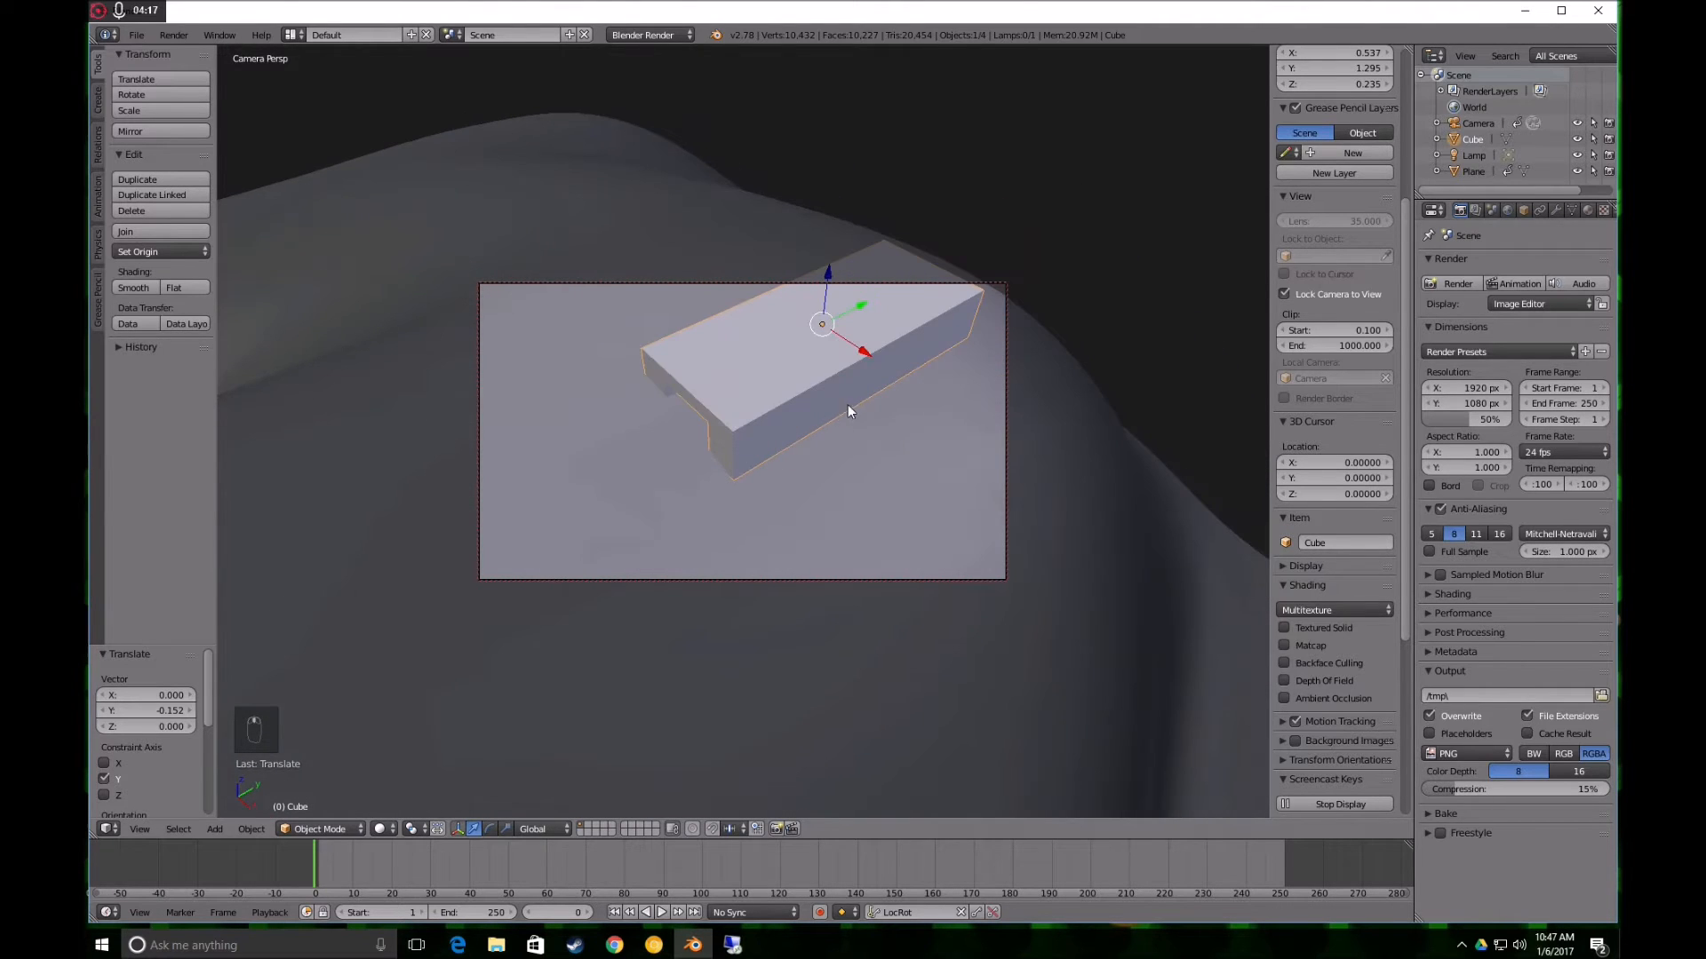
key(r)
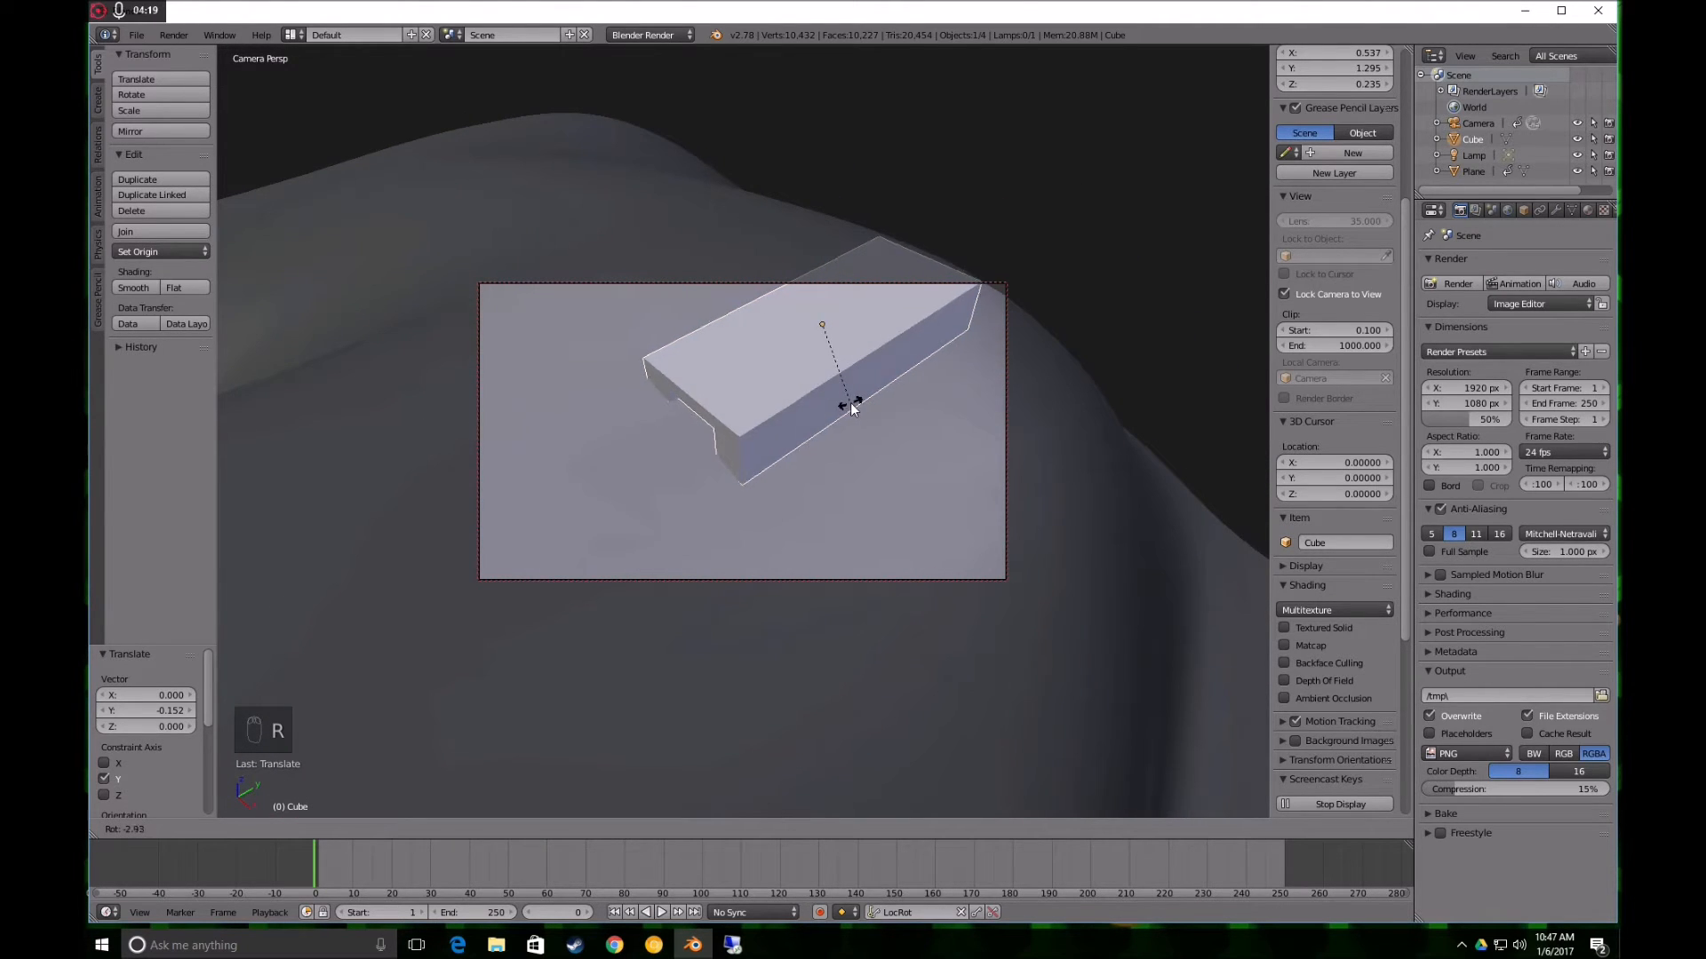
key(y)
click(864, 489)
Tilt the cube about the X axis and lower it onto the mound along Z by about 0.052 and another 0.093
middle_drag(865, 492, 914, 417)
drag(932, 162, 937, 170)
middle_drag(937, 171, 776, 241)
key(r)
key(x)
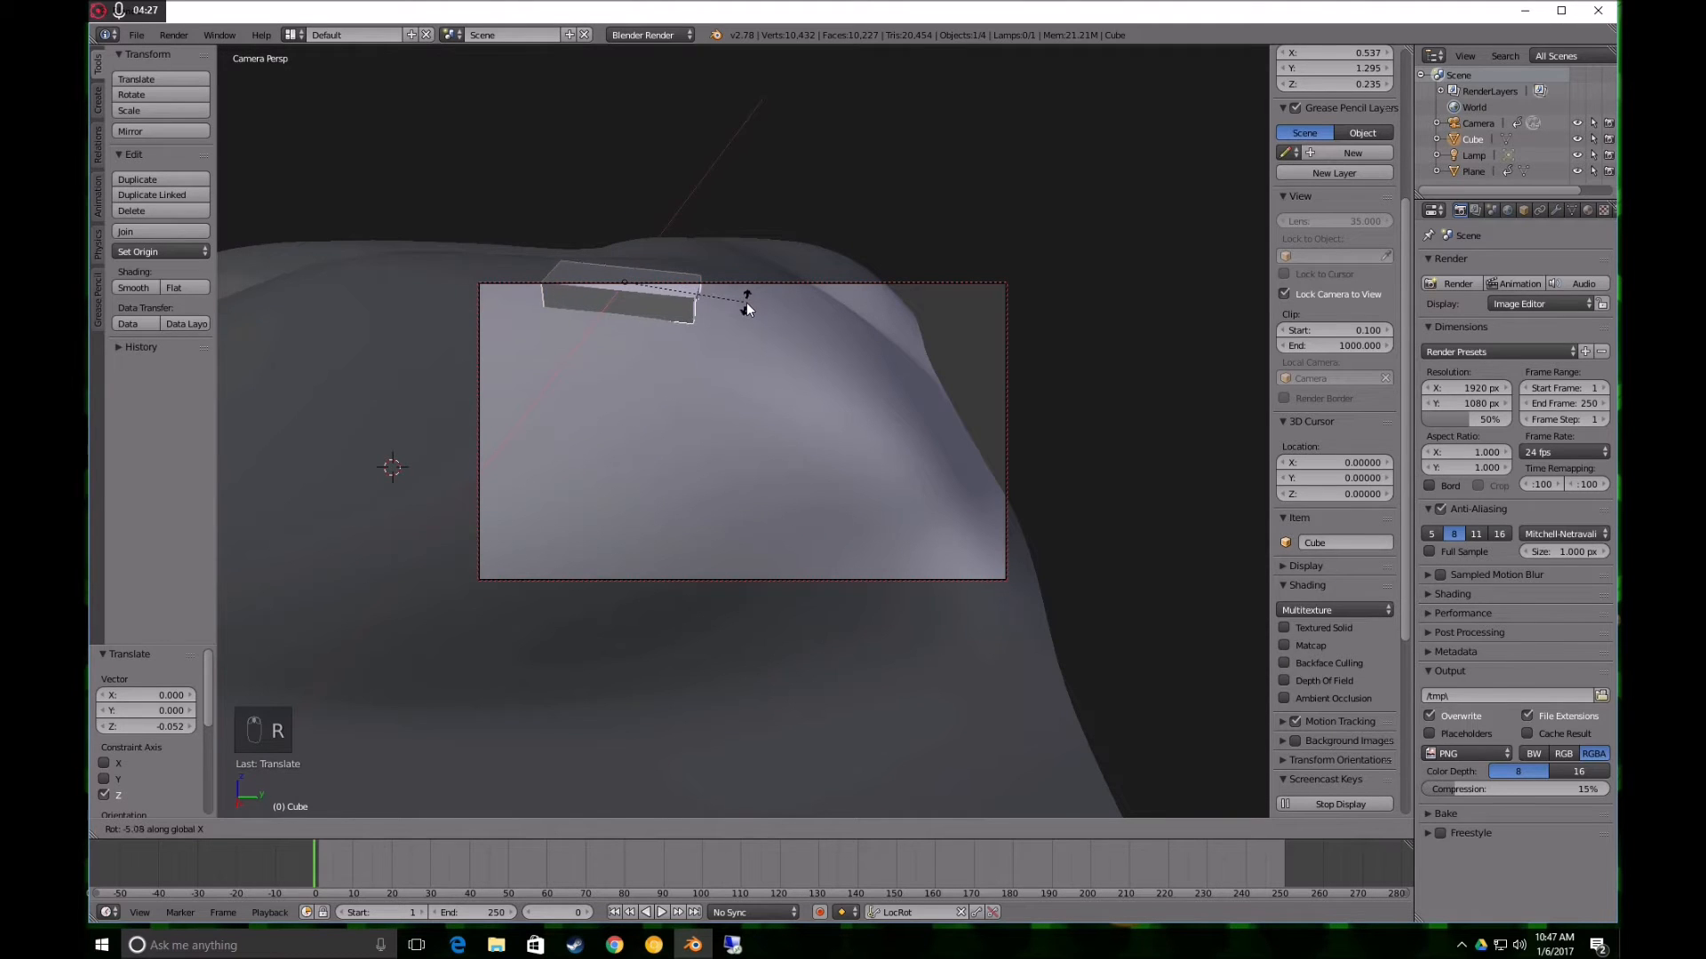
click(746, 302)
drag(622, 227, 626, 238)
middle_drag(655, 259, 717, 265)
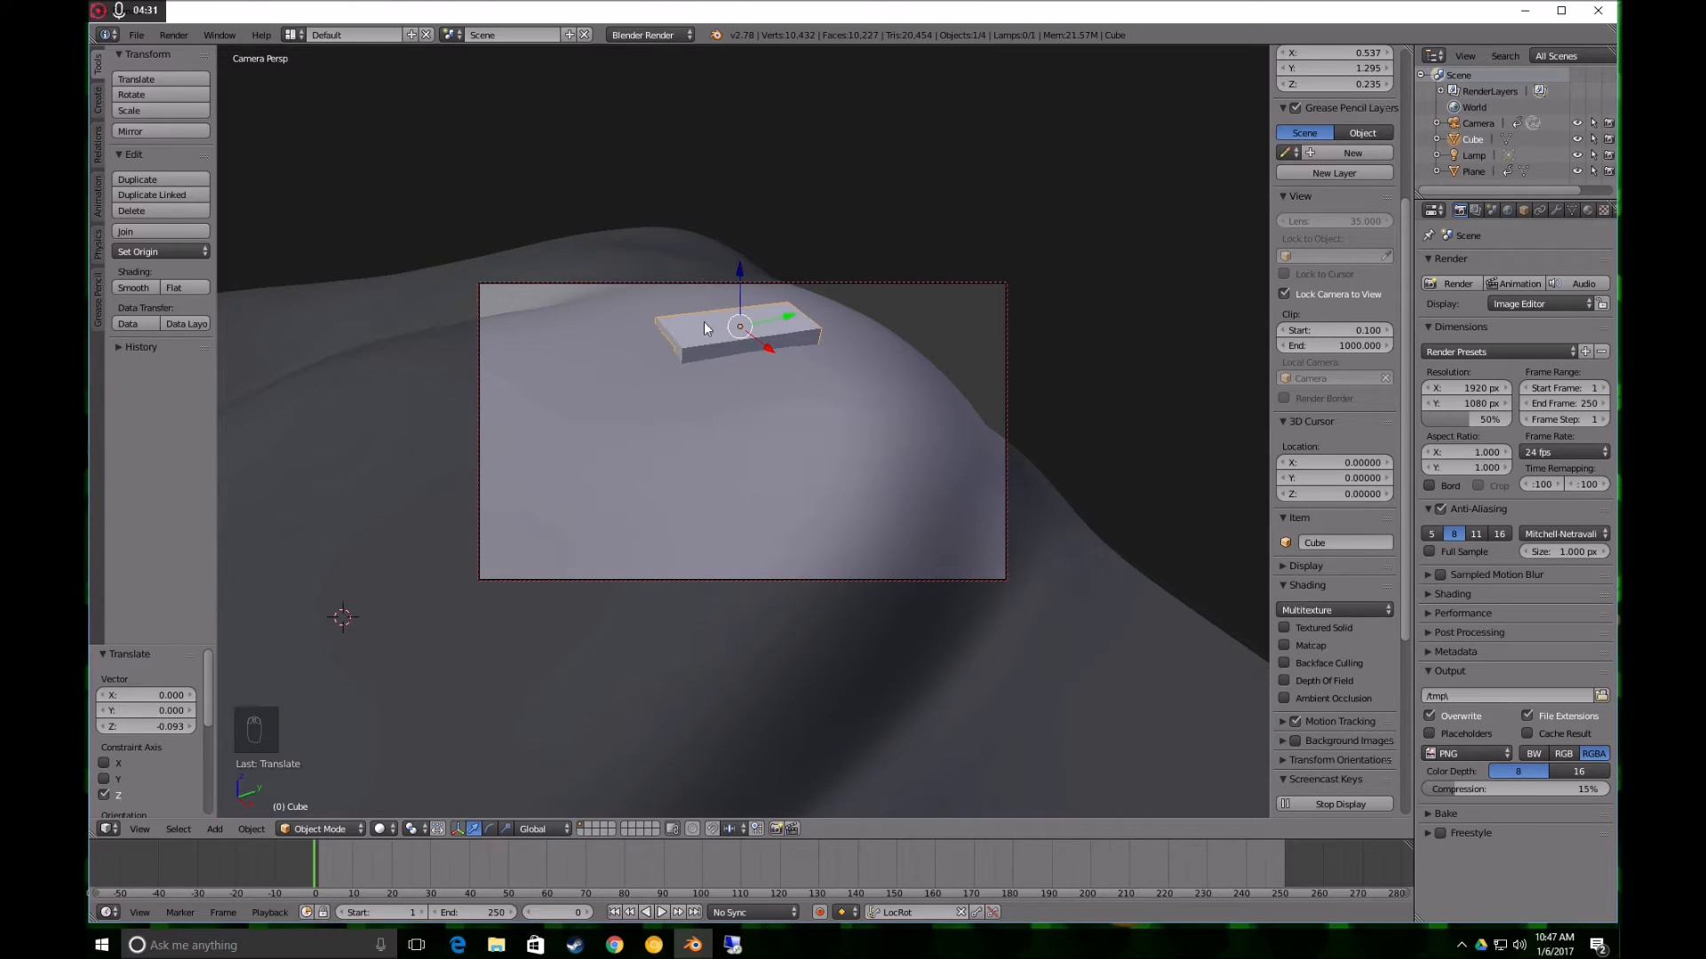
Insert a LocRot keyframe for the cube at frame 0 and check its placement from the side view
click(978, 912)
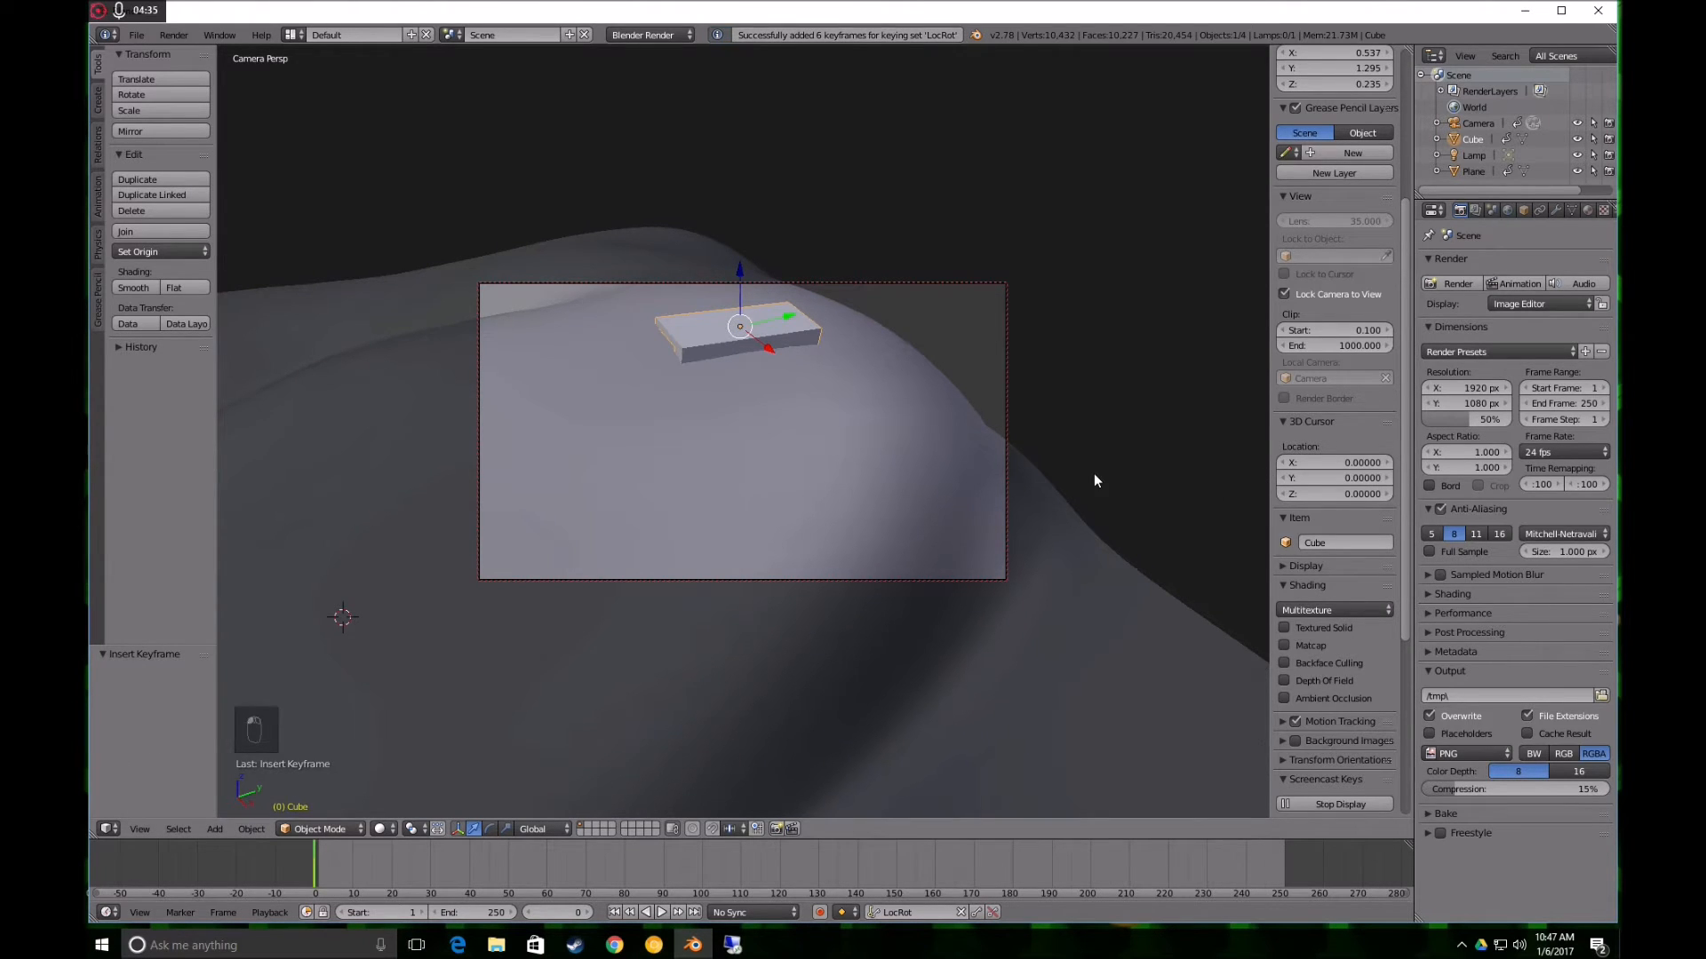
key(KP_3)
shift+middle_drag(762, 394, 898, 447)
key(KP_0)
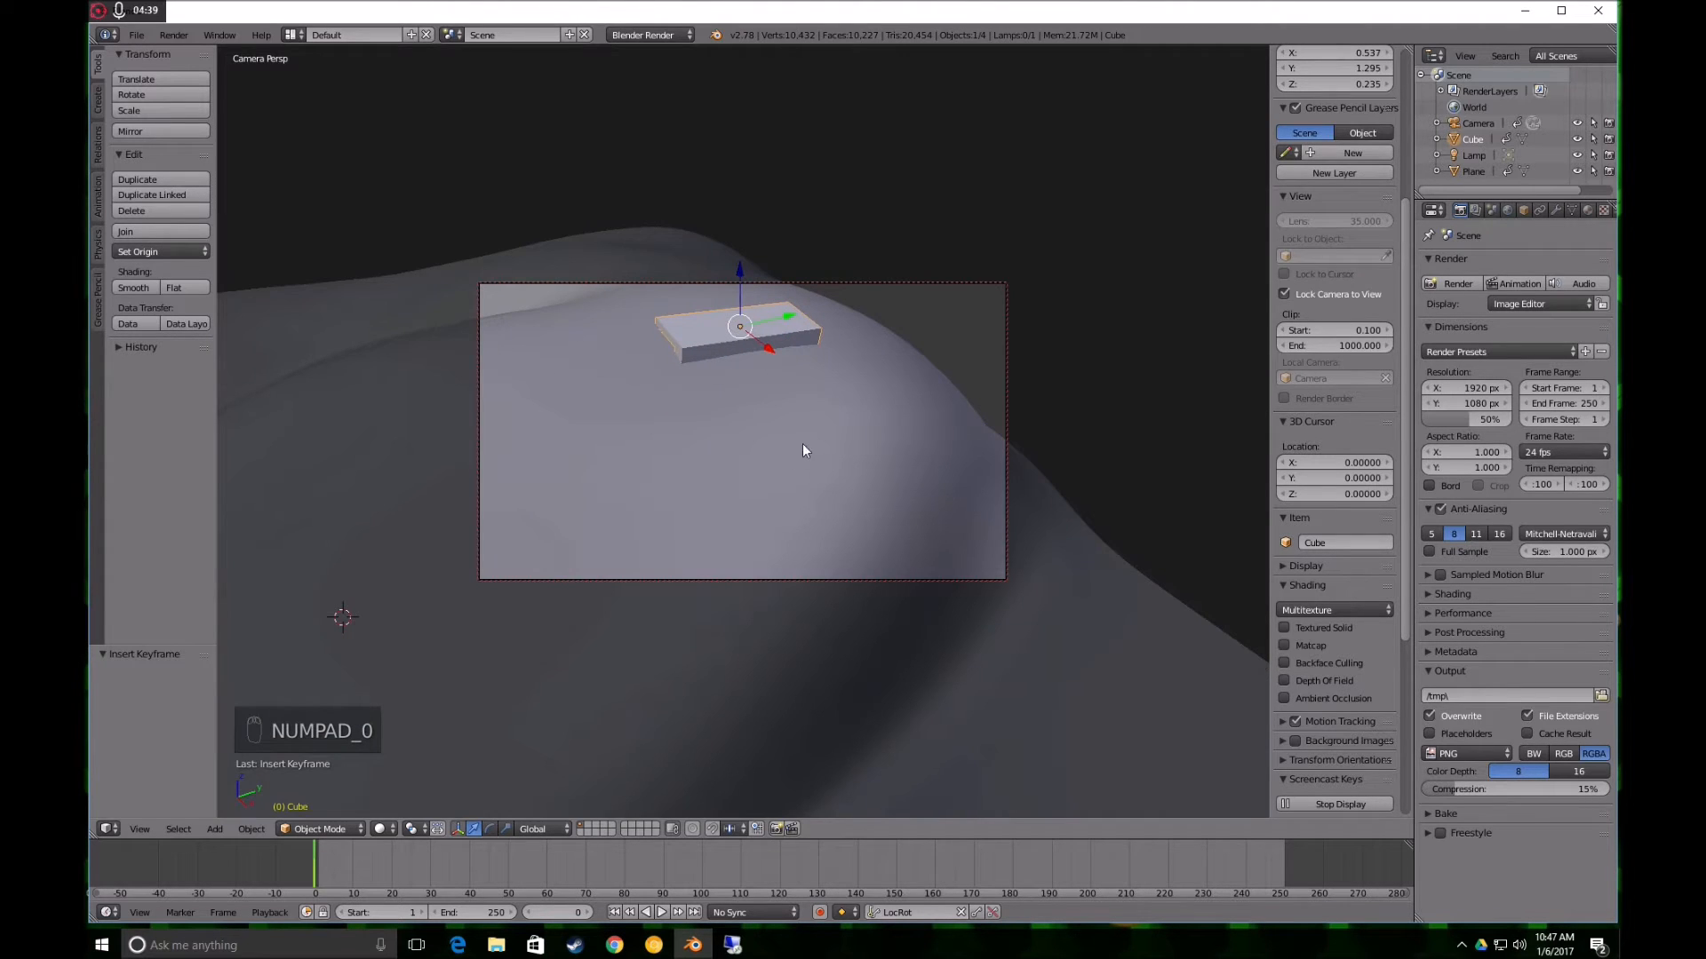
At frame 140, move the cube by about -0.794, -10.843, -1.647 onto the far slope and tilt it about 20.6° around X
drag(317, 866, 856, 866)
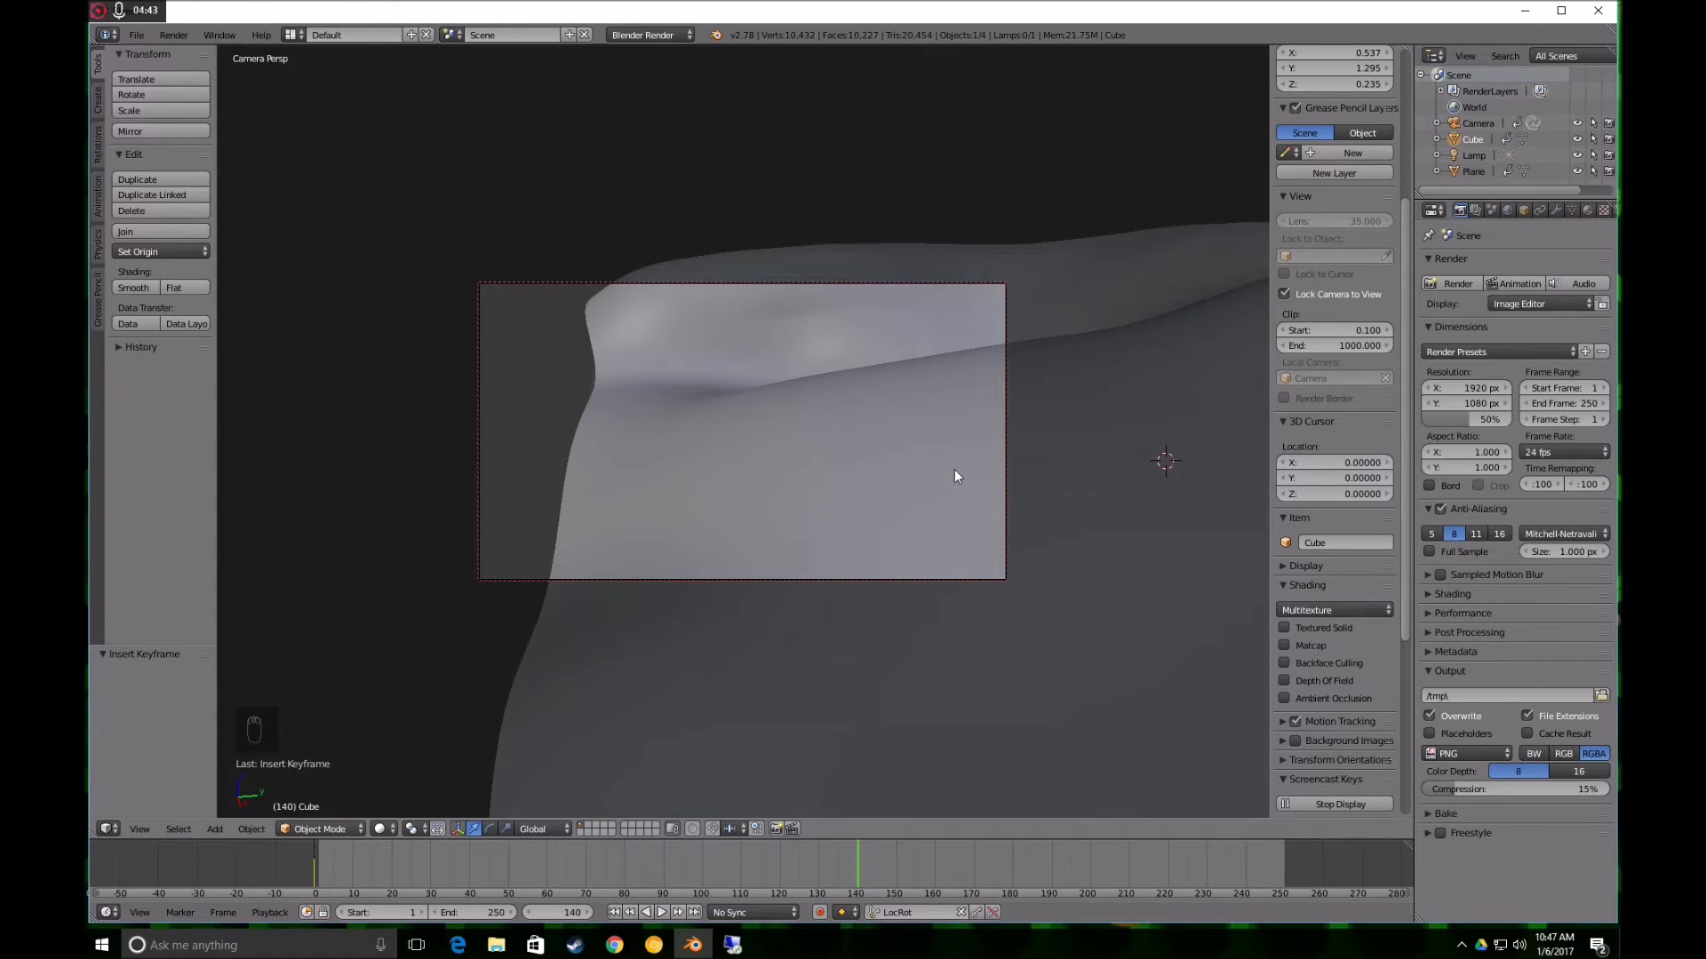
key(g)
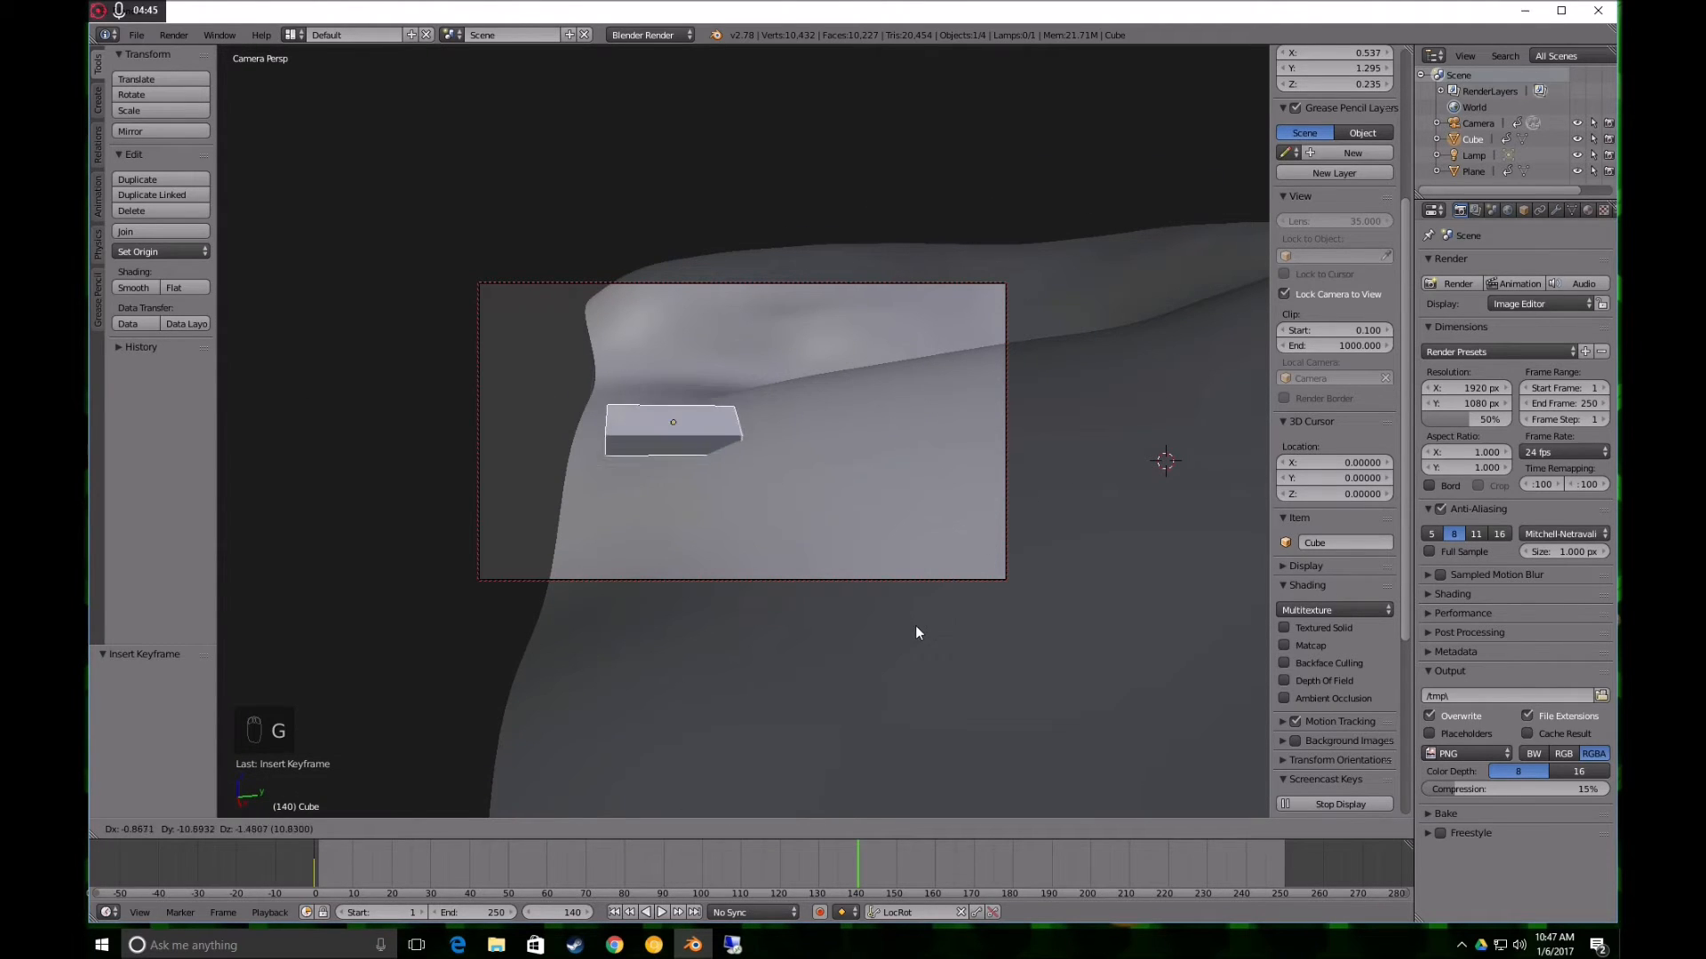
click(898, 653)
key(r)
key(x)
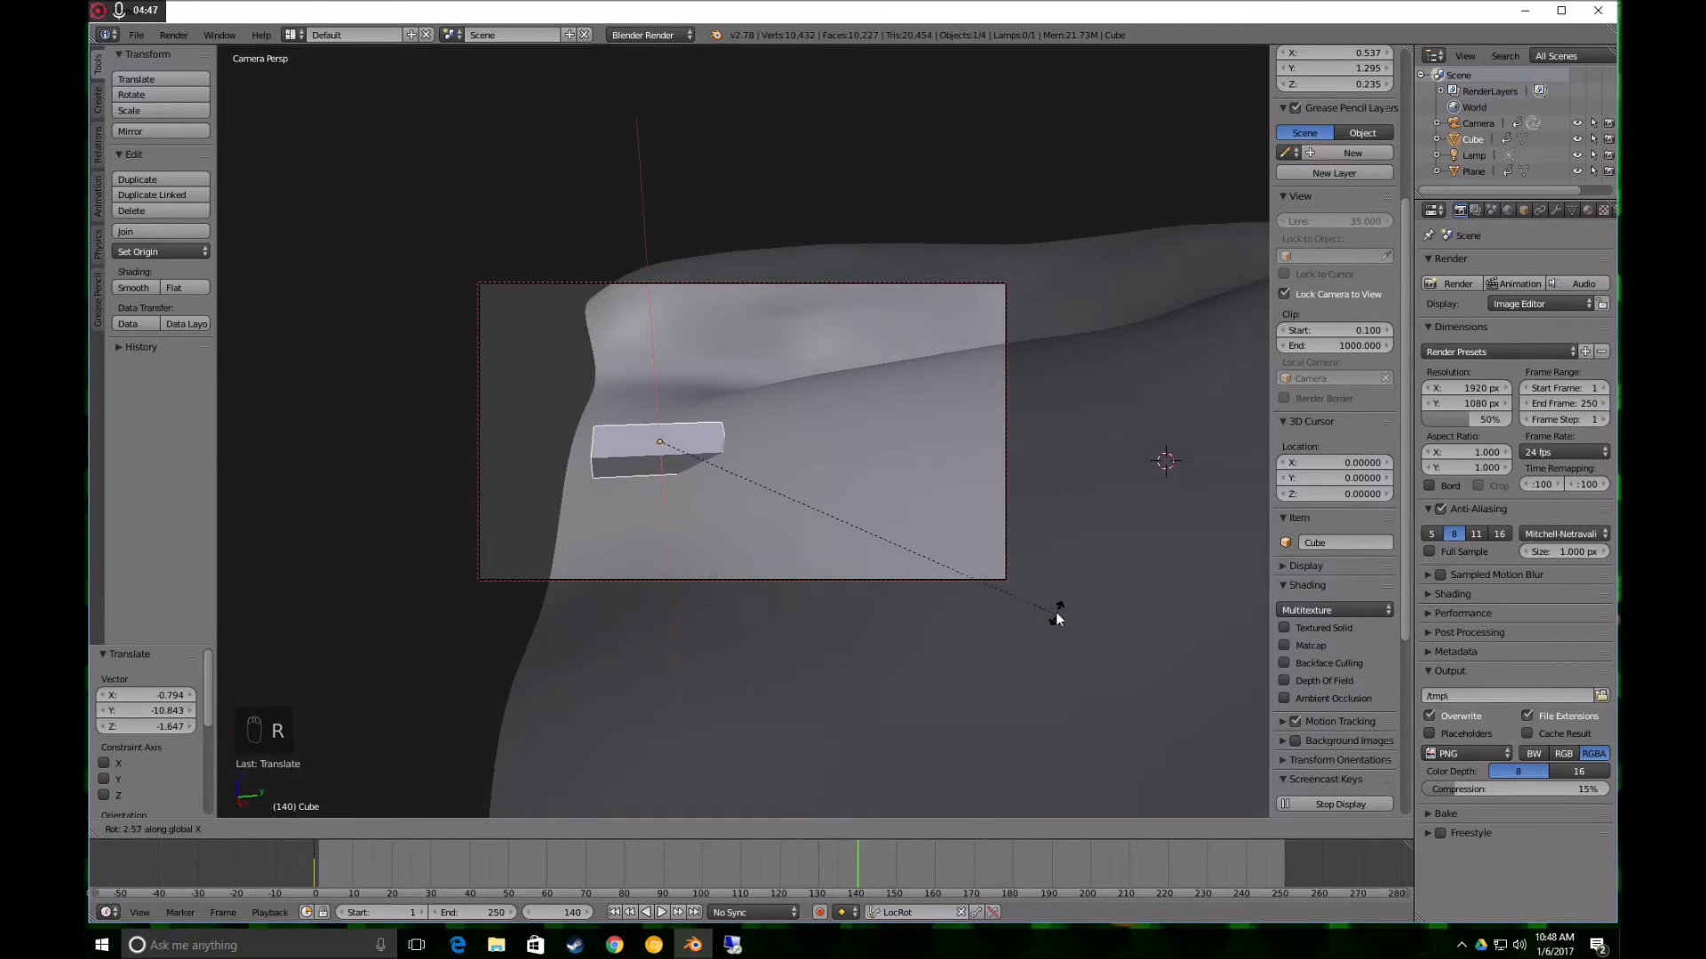
click(972, 472)
Nudge the cube by about 0.117, -0.003, -0.201 and tilt it further around the X axis by about 7.2° and 6.7°
key(g)
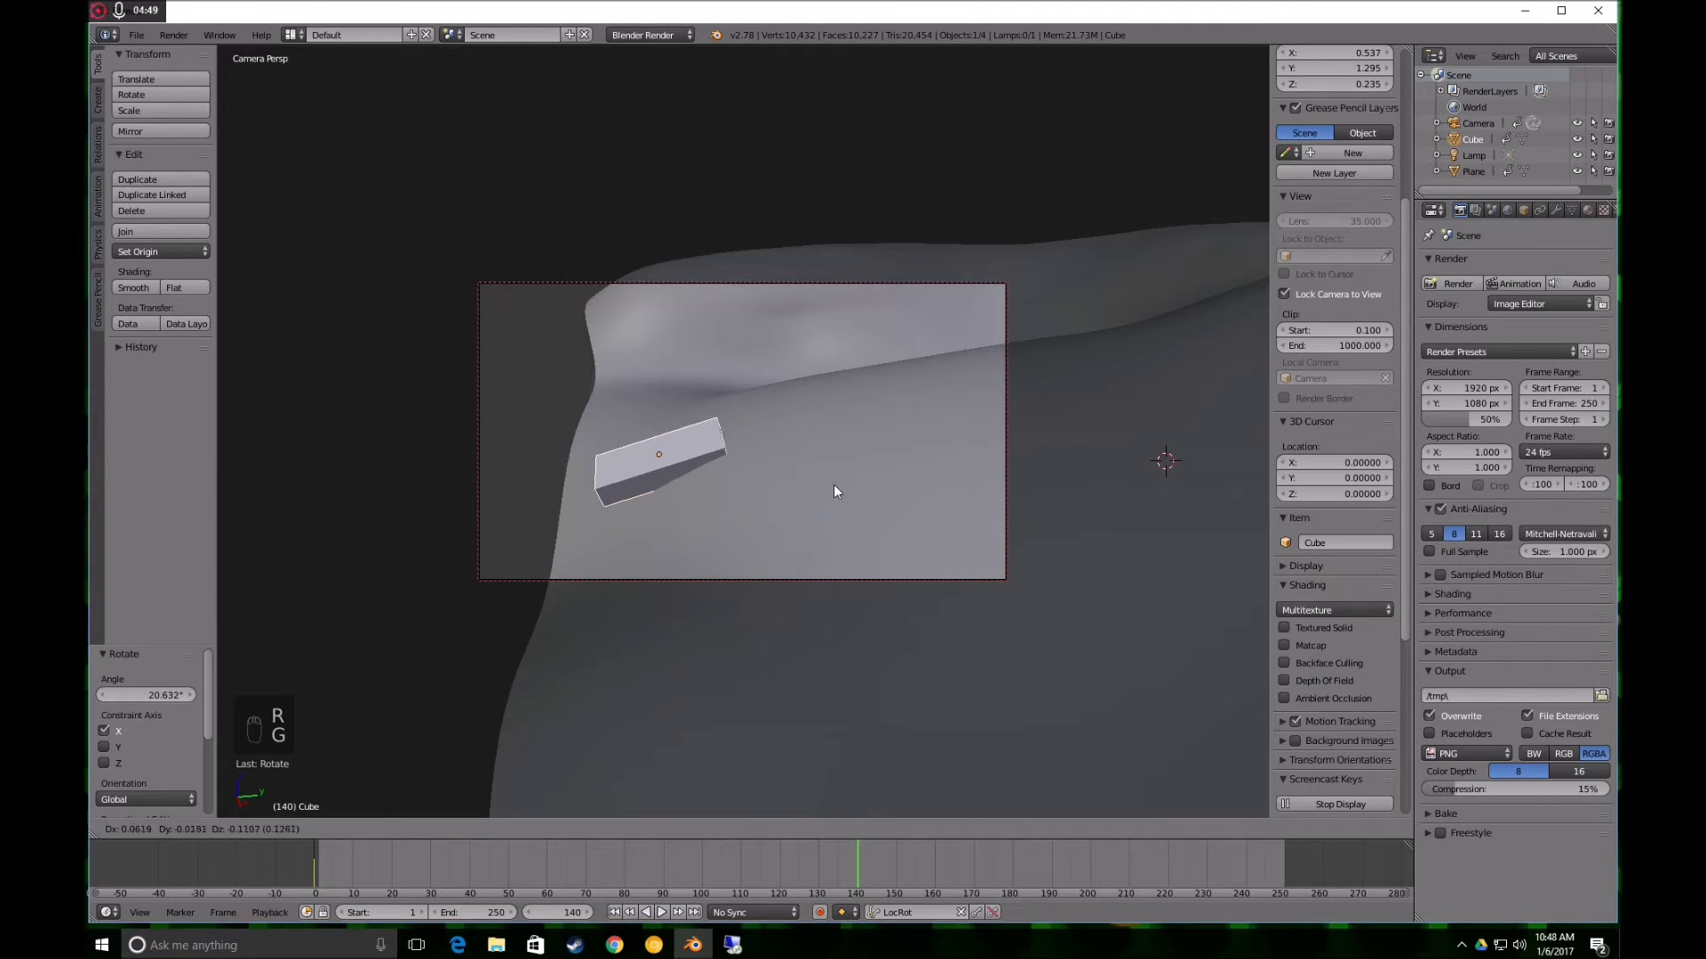
click(835, 493)
key(r)
key(x)
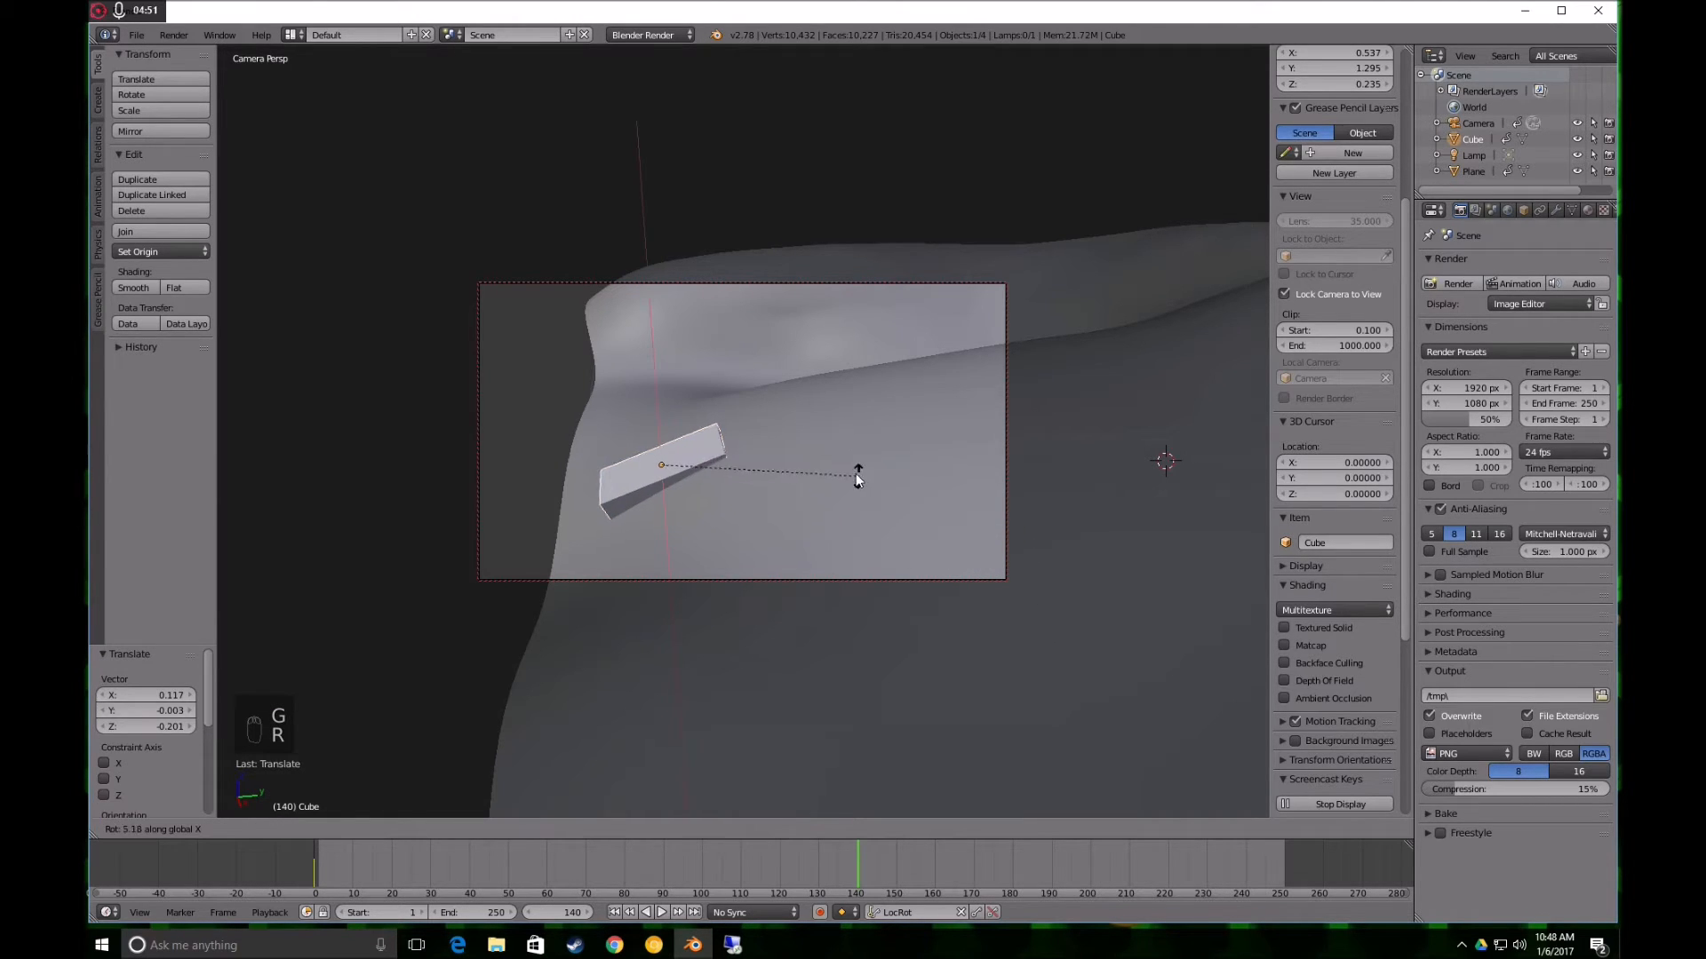
click(840, 464)
key(r)
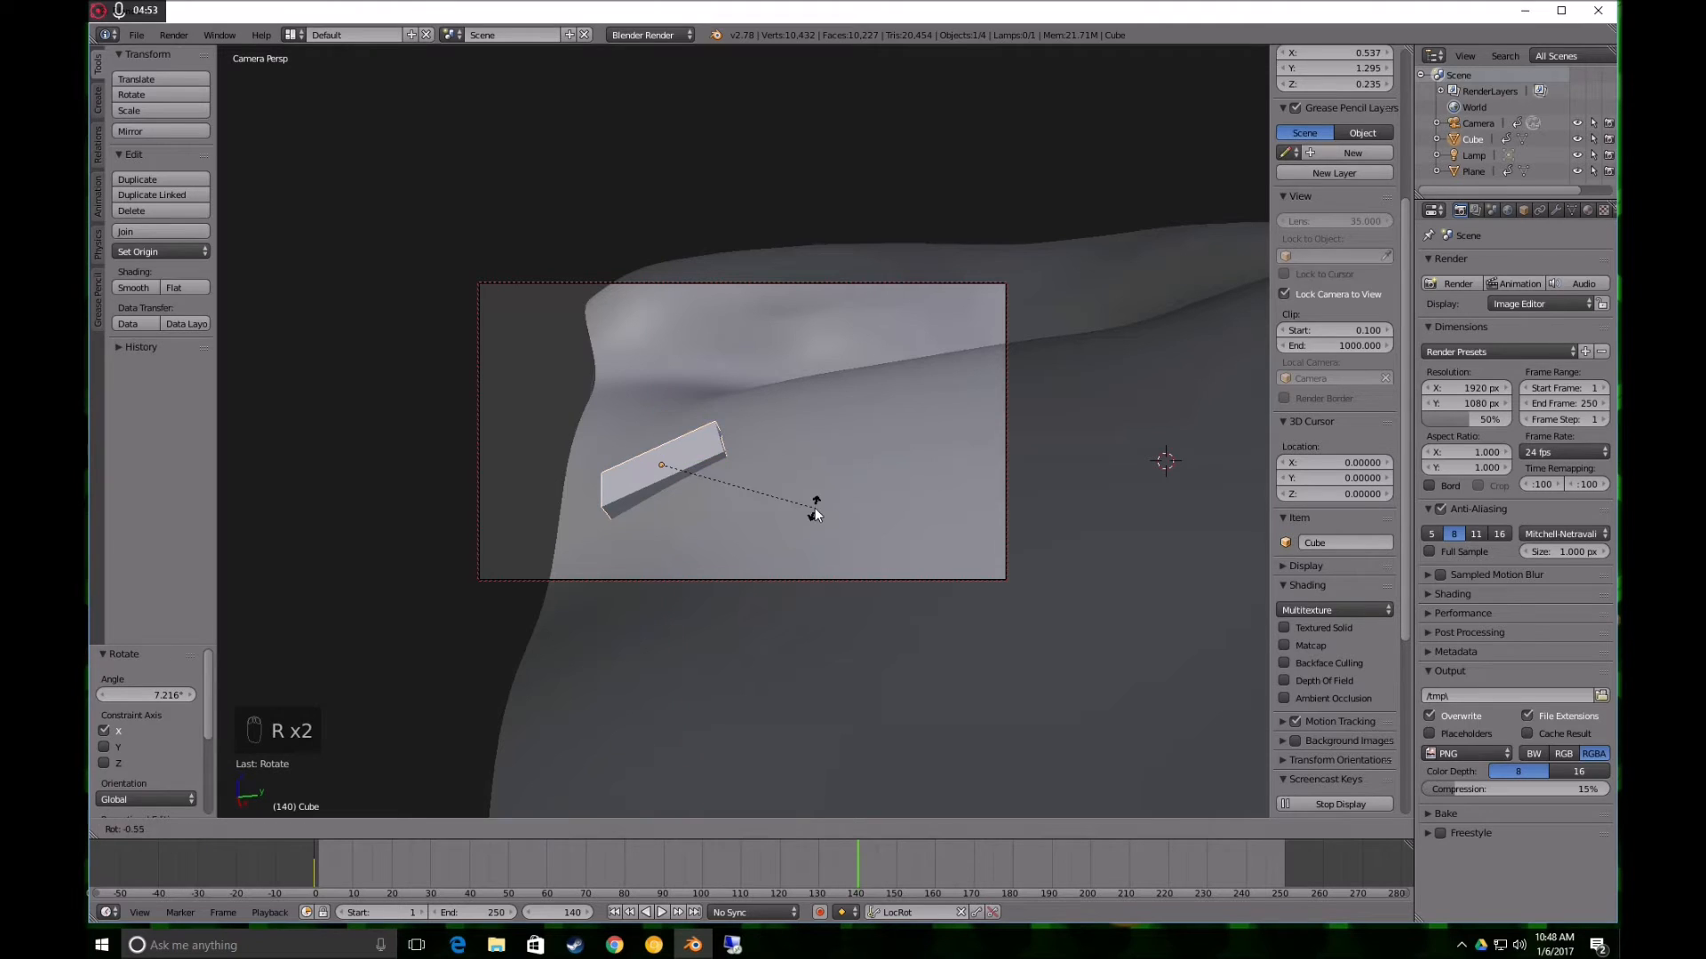
click(798, 488)
Settle the cube with about -0.033 along Z and a -4.4° tilt around Y, then insert a LocRot keyframe at frame 140
middle_drag(798, 488, 847, 499)
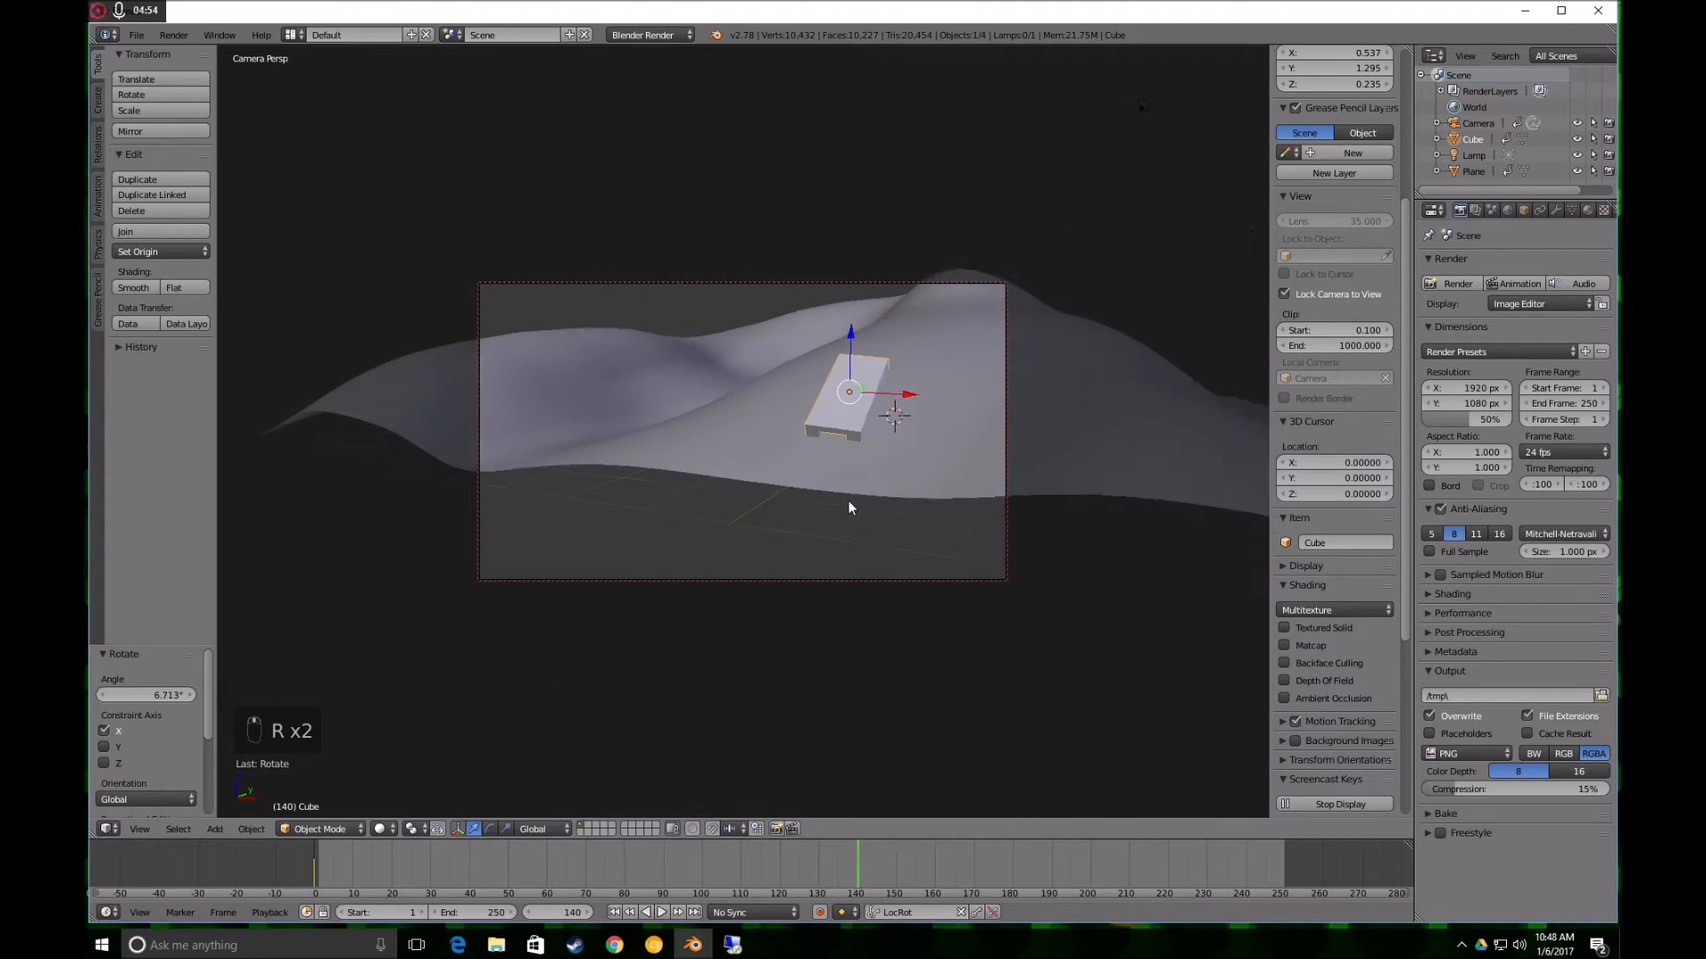
key(g)
key(z)
click(849, 334)
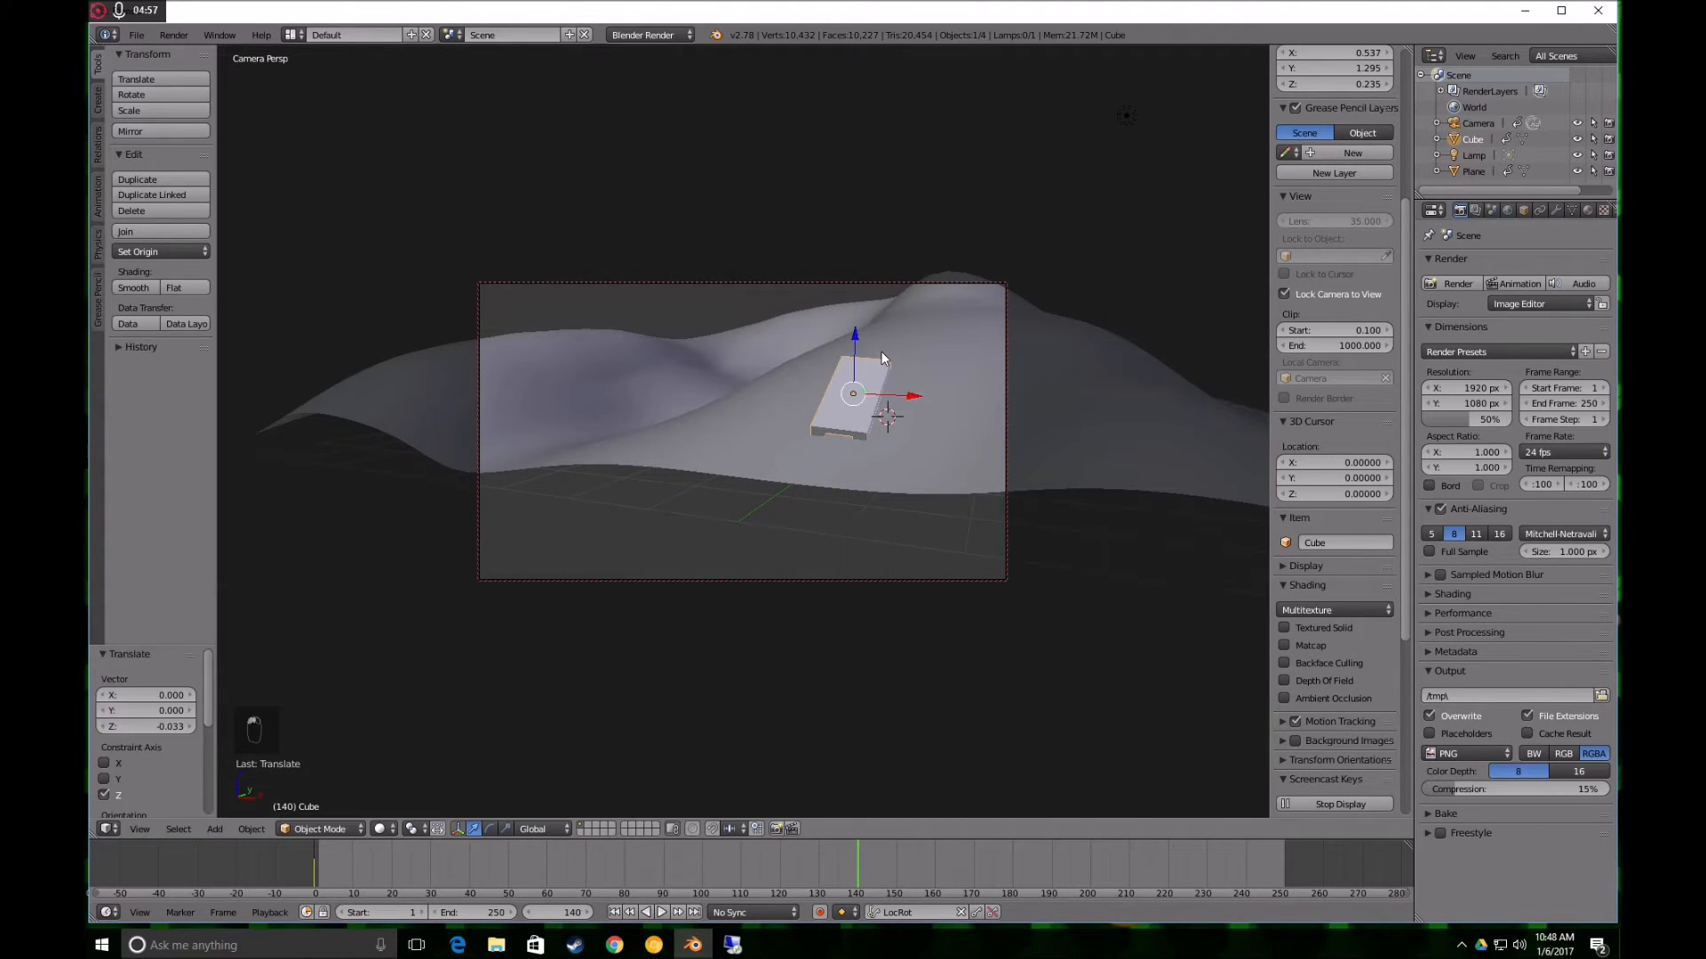
key(r)
key(y)
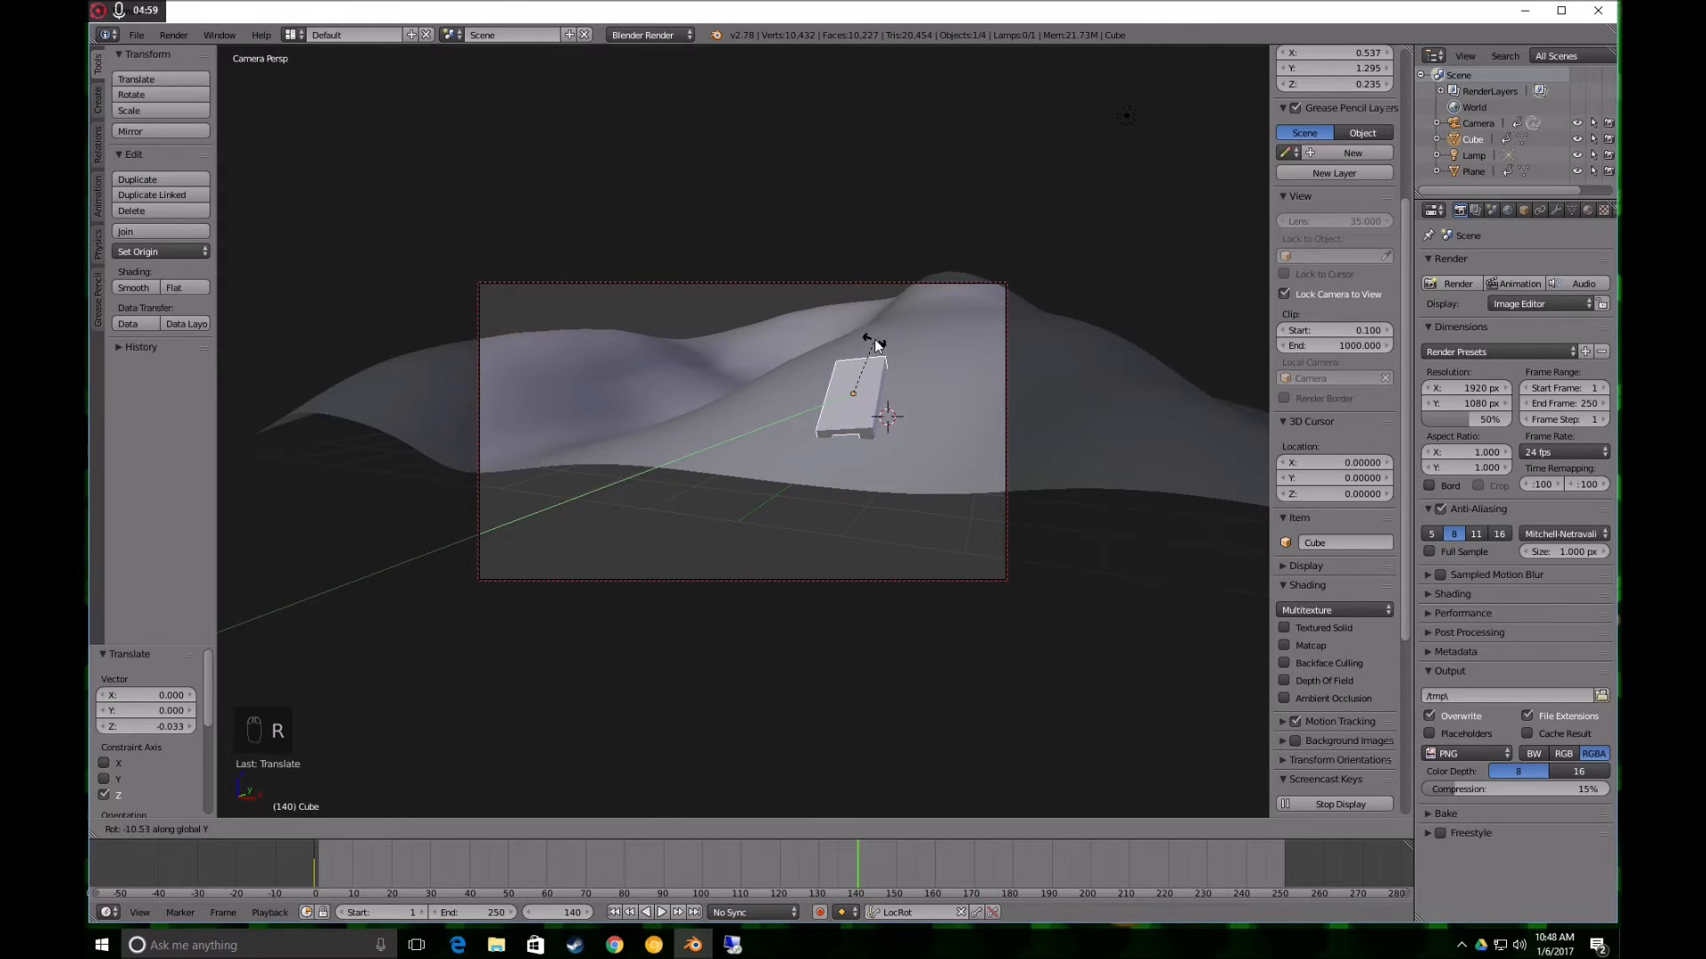
click(877, 347)
middle_drag(877, 348, 770, 396)
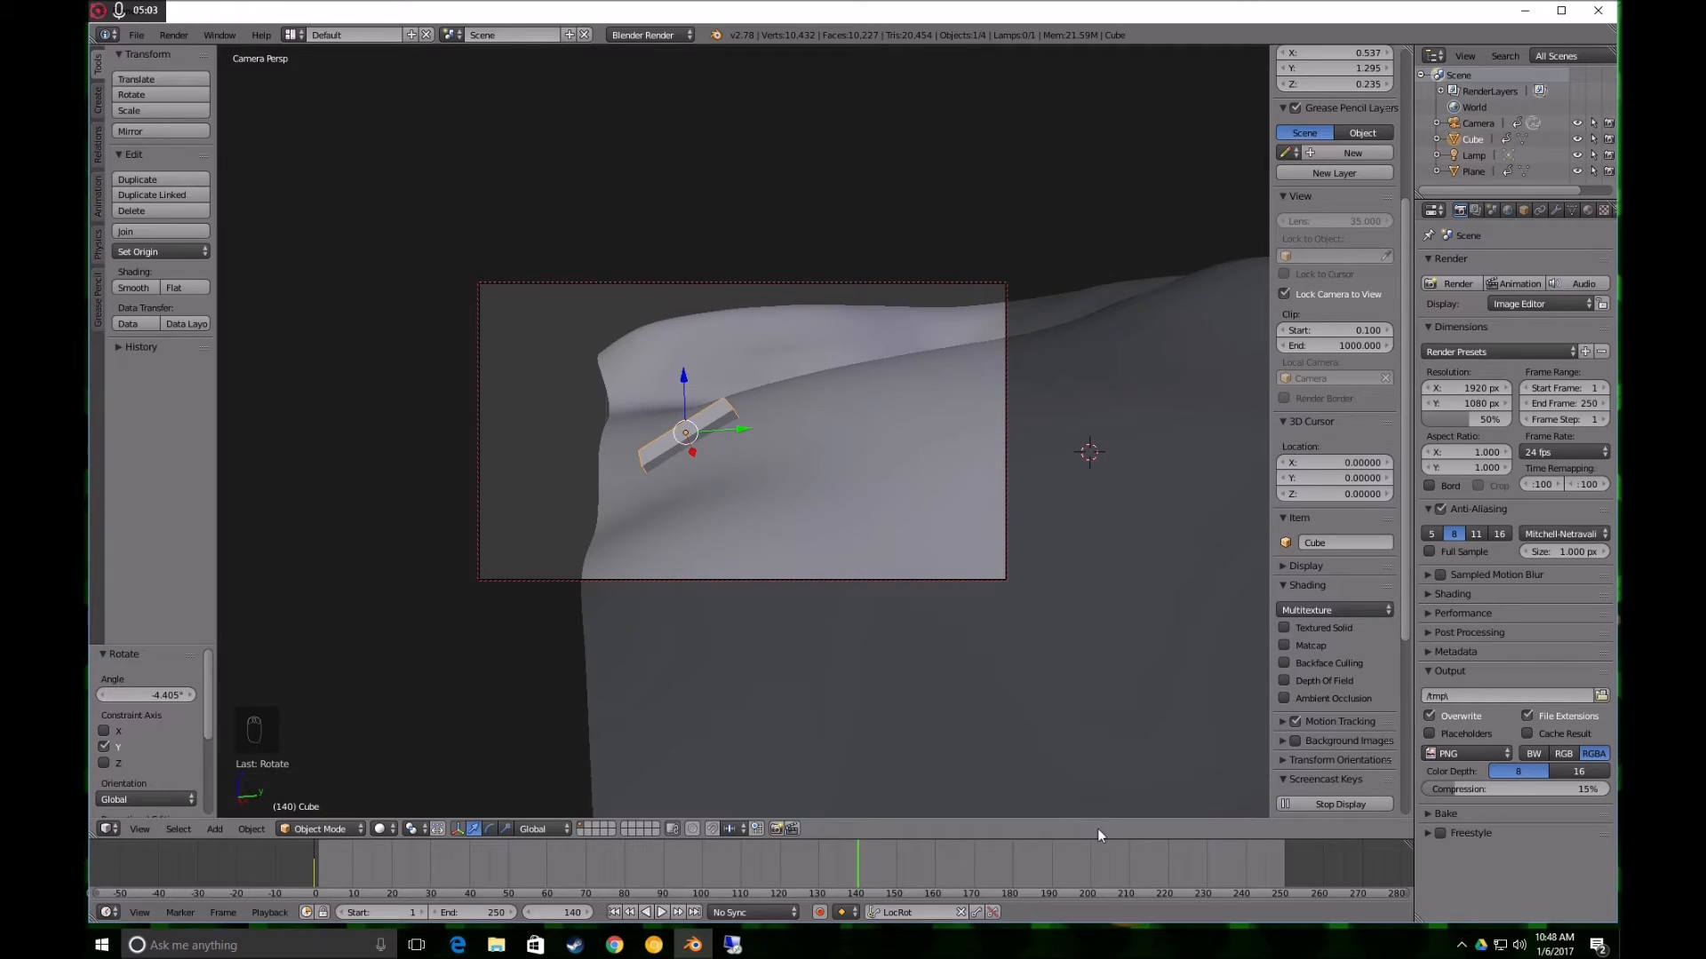
click(980, 915)
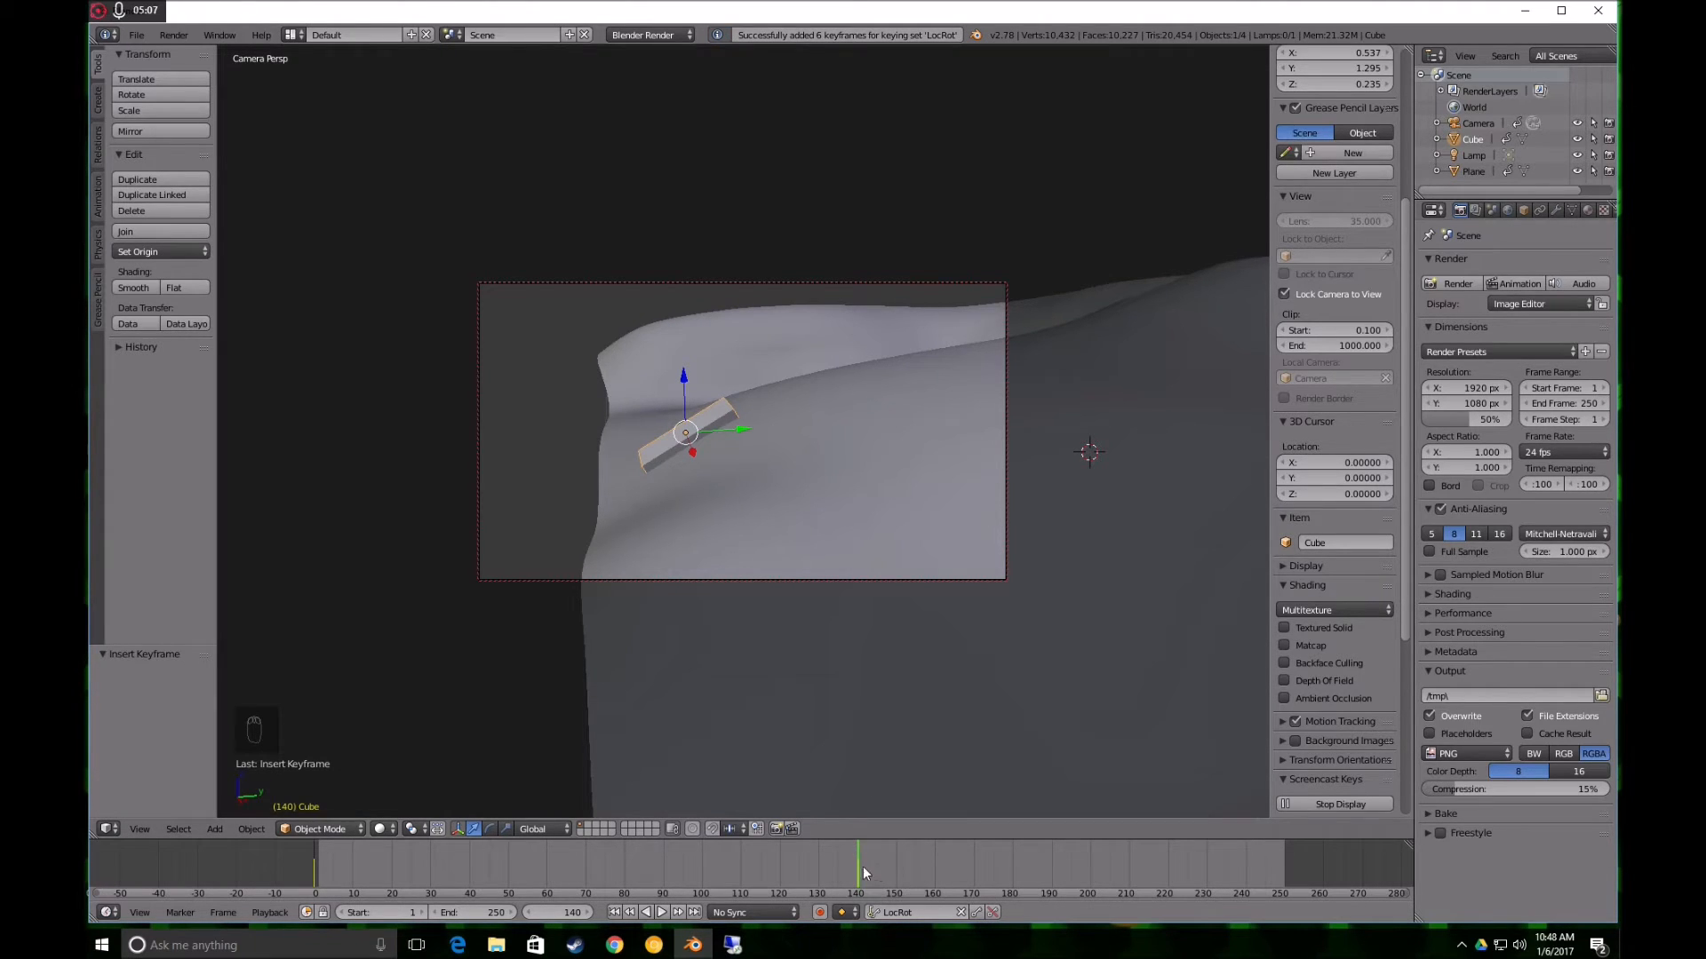
At frame 119, move the buried cube by about -0.106, 0.001, 0.180 up to the surface and rotate it about 4.1°
drag(857, 865, 775, 877)
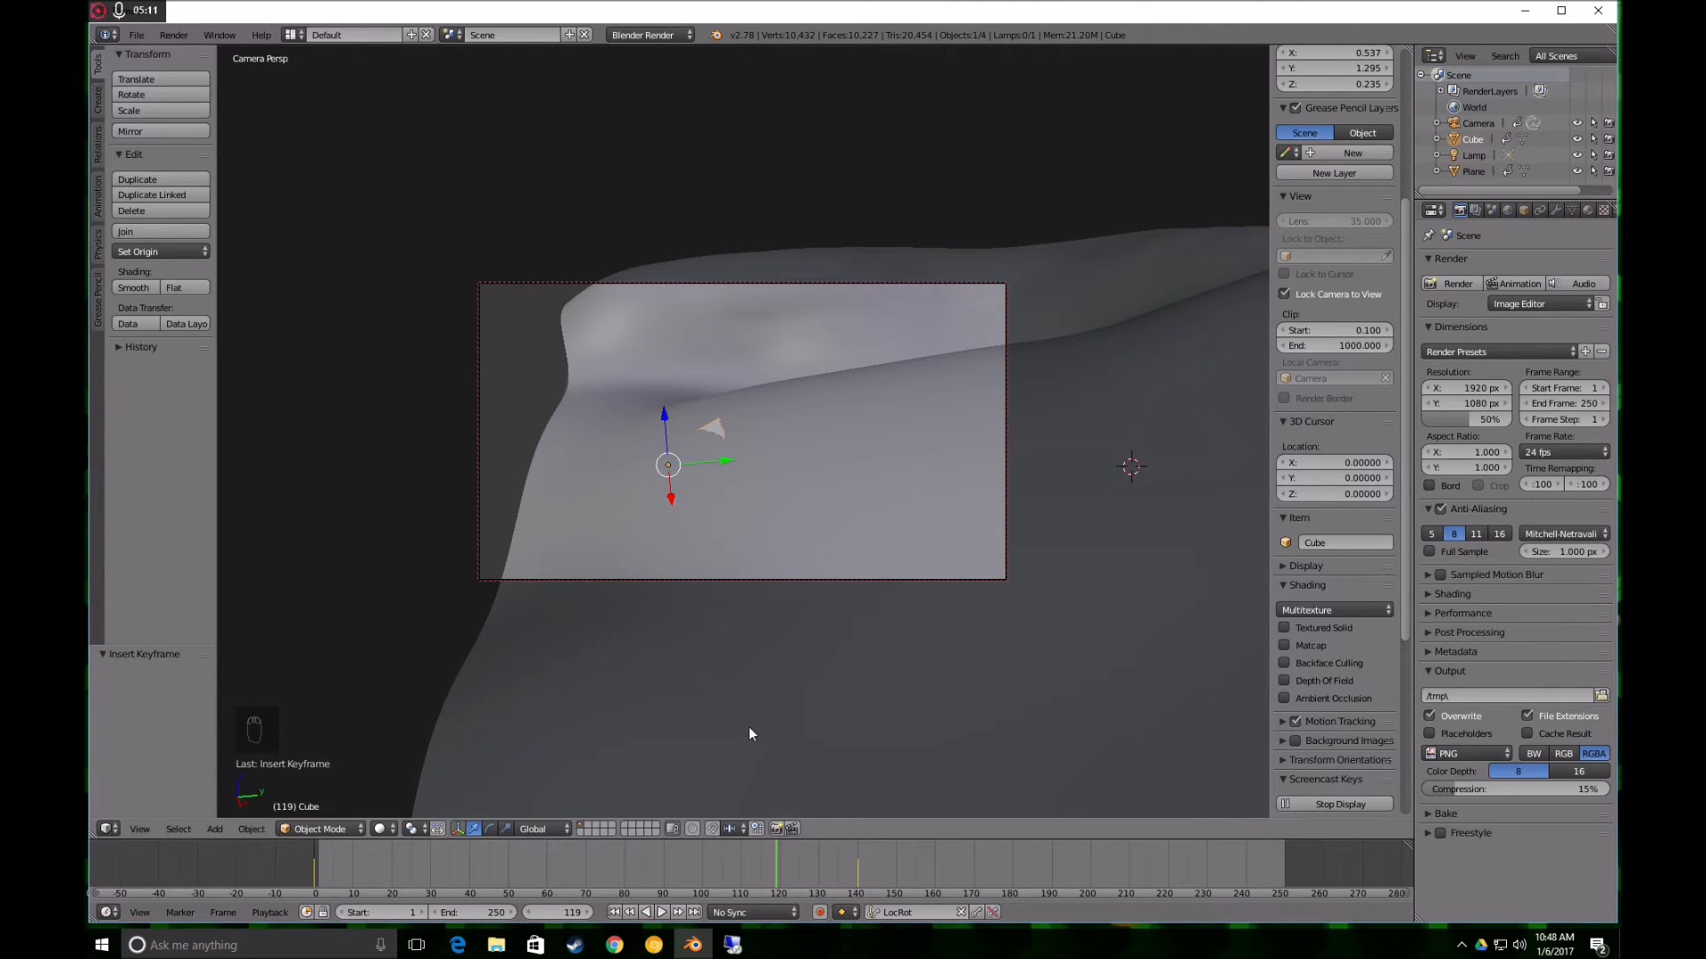
key(g)
click(741, 701)
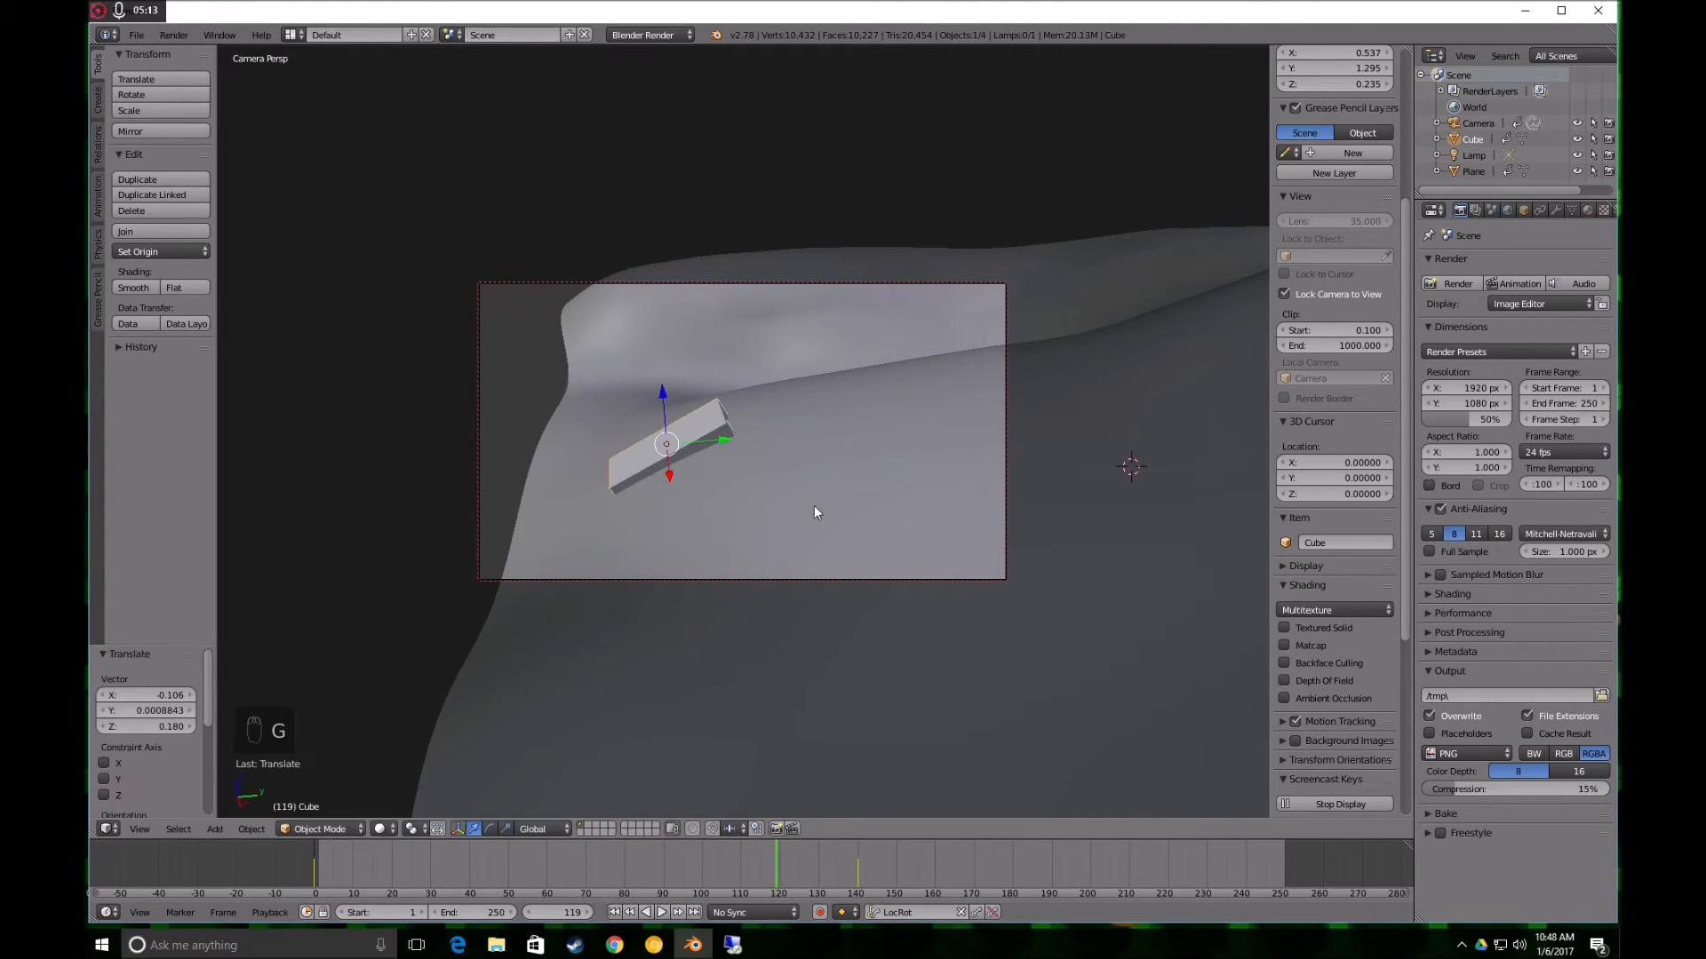
key(r)
click(808, 545)
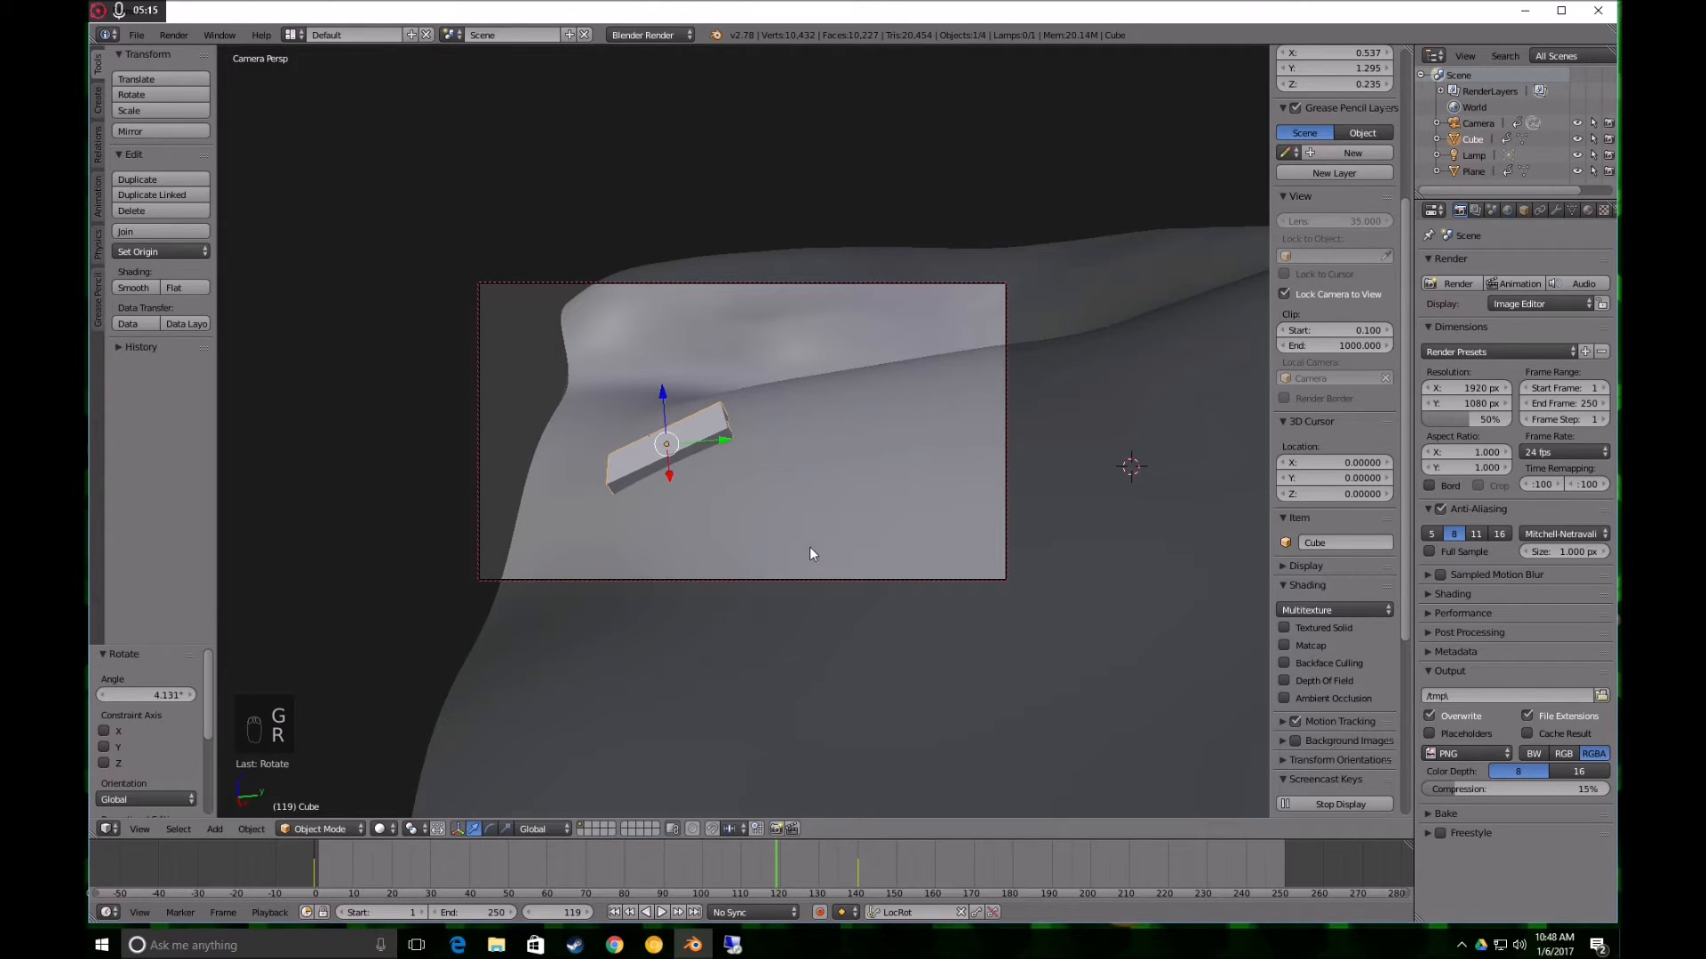
Align the cube to the slope with small Y and X tilts and a slight nudge, then insert a LocRot keyframe at frame 119
key(r)
key(y)
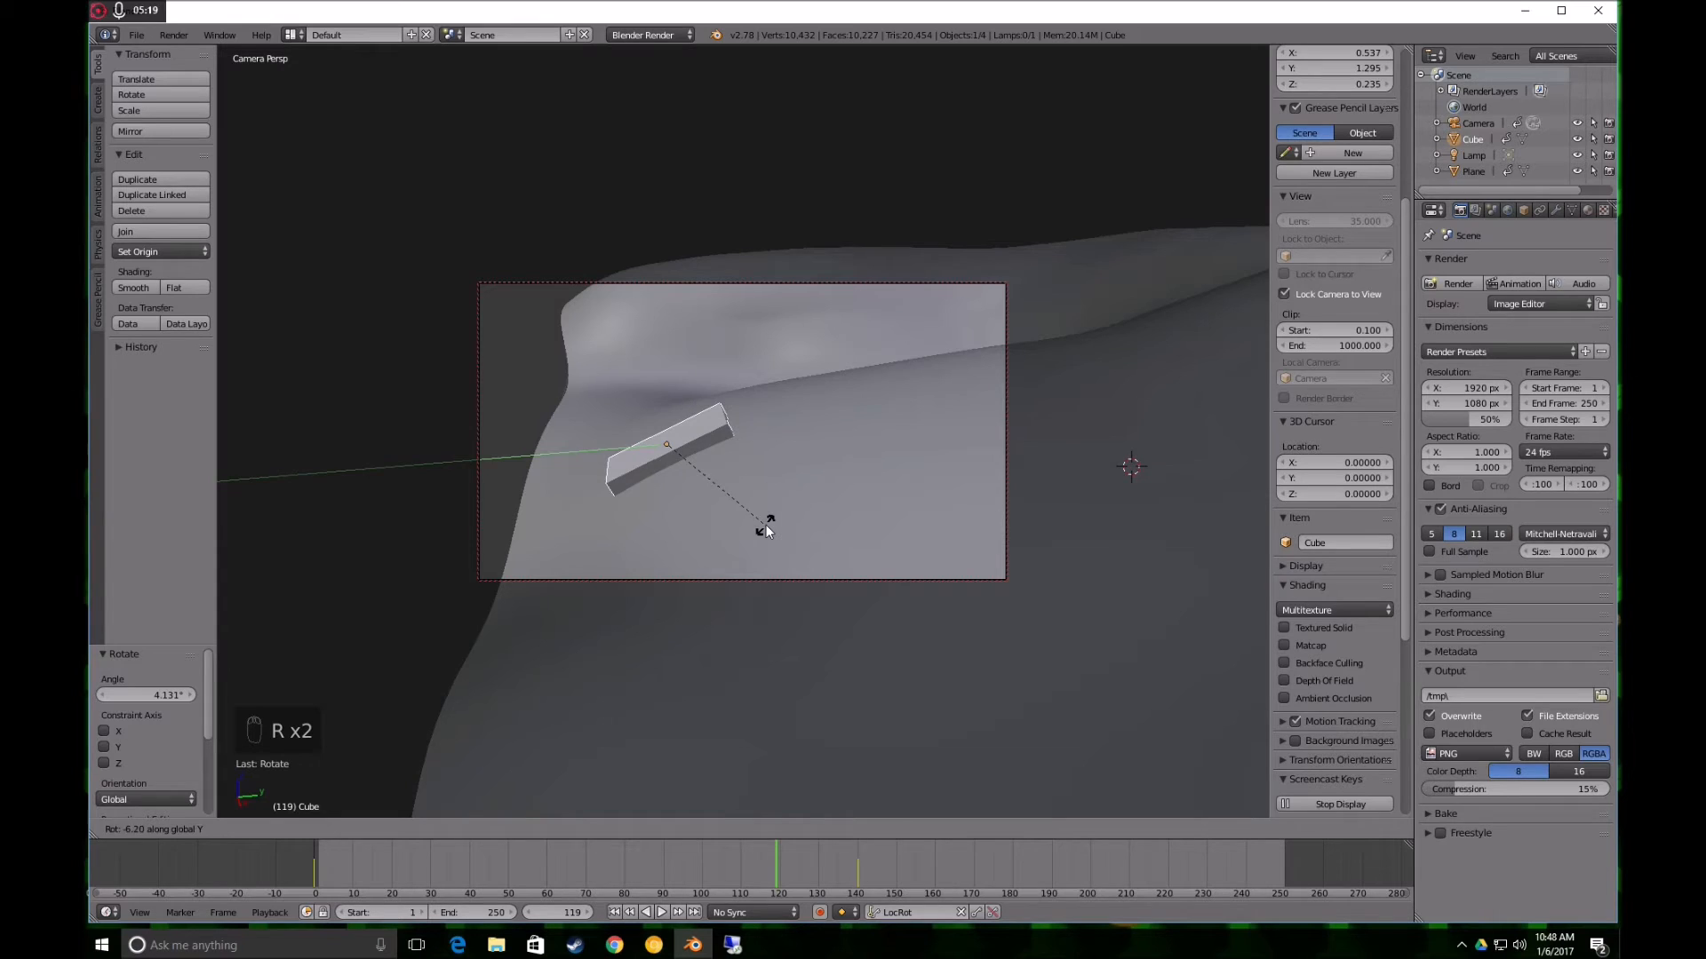
click(765, 524)
key(r)
key(x)
click(807, 590)
key(g)
click(804, 595)
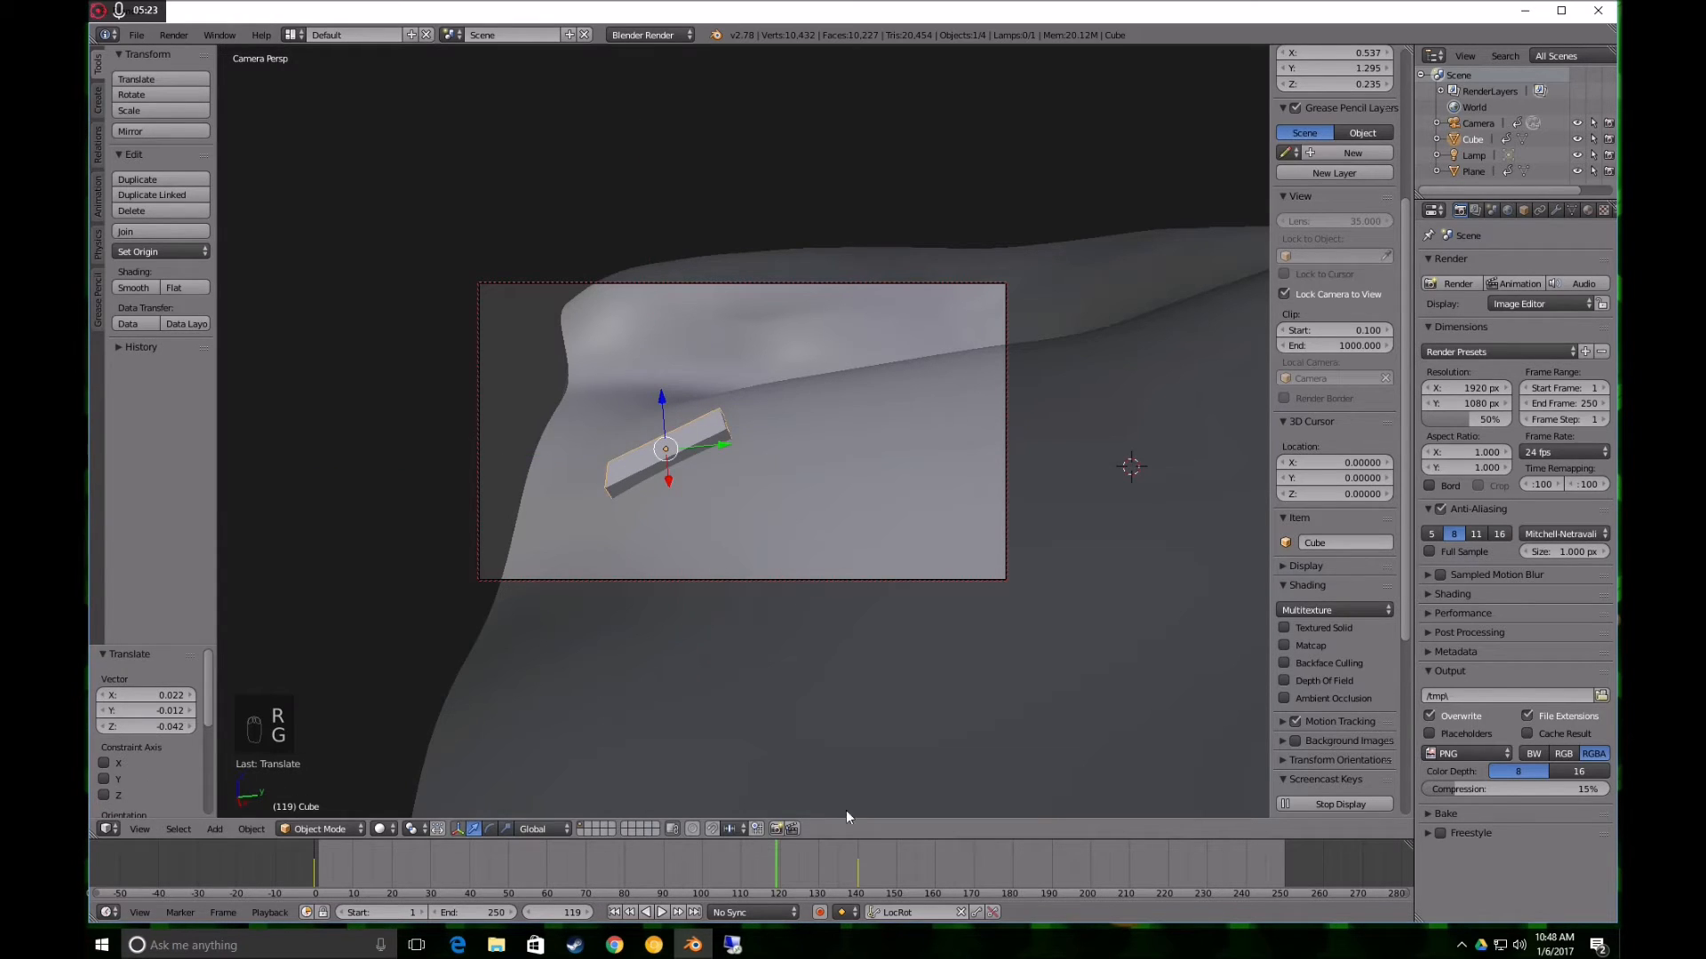
click(992, 913)
At frame 103, reposition the cube on the slope with a rotation of about 6.1° and insert a LocRot keyframe
key(alt+a)
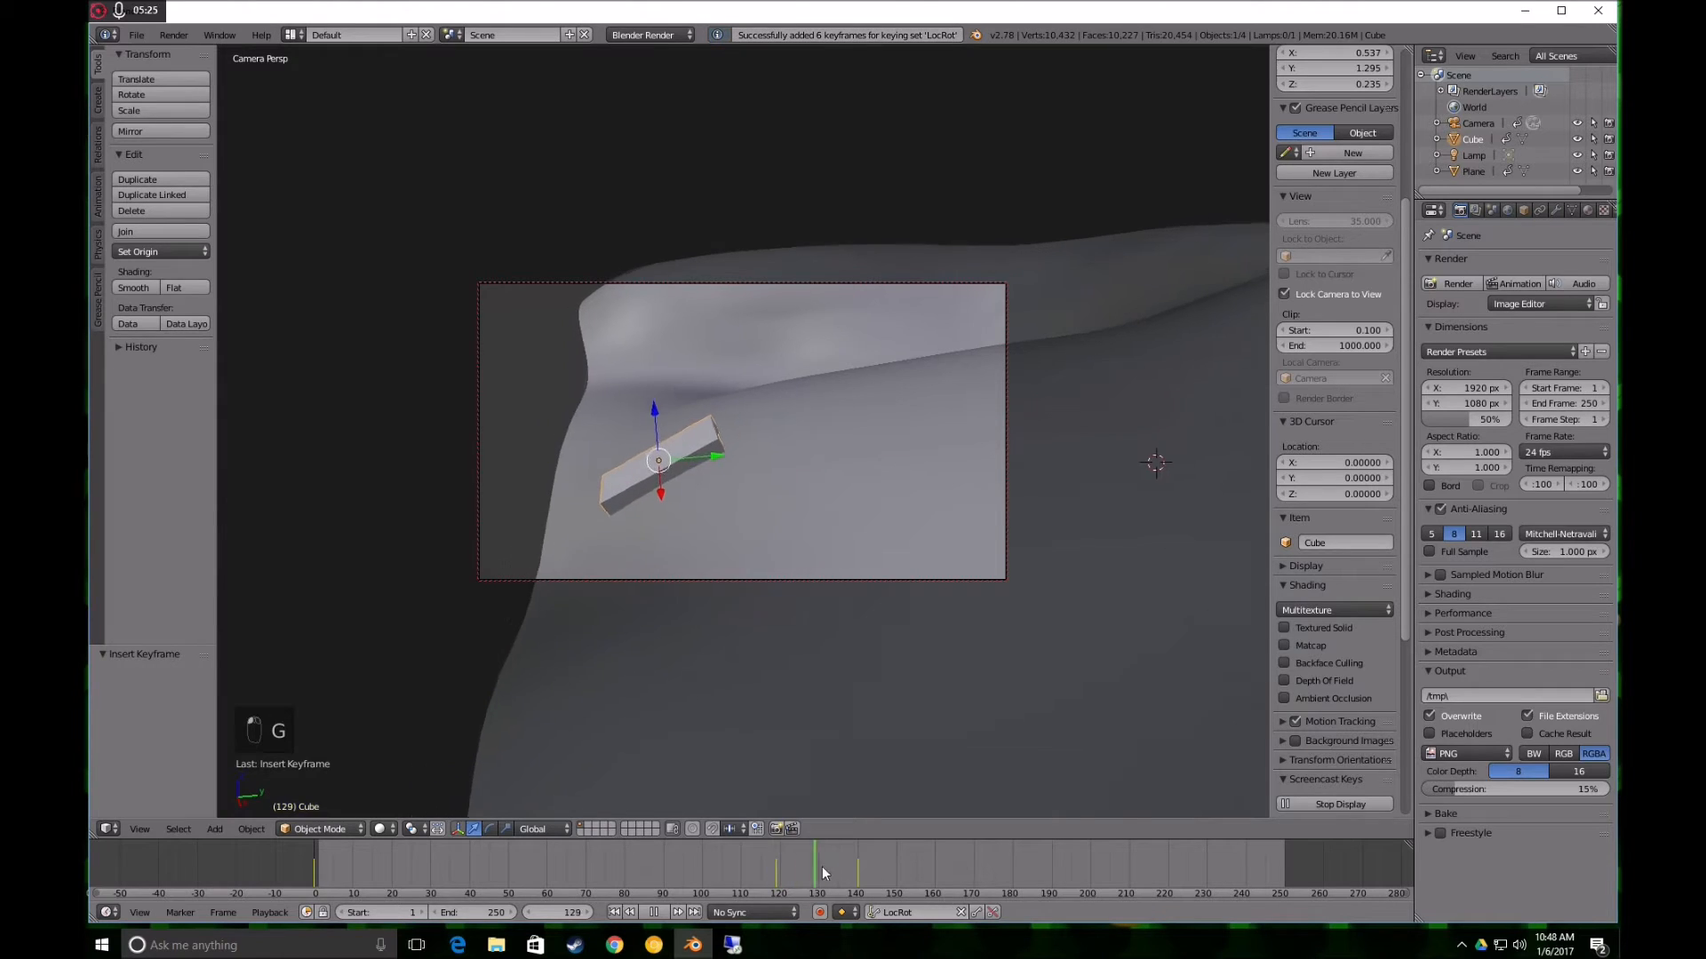
drag(819, 872, 716, 864)
key(alt+a)
key(g)
click(744, 575)
key(r)
click(731, 589)
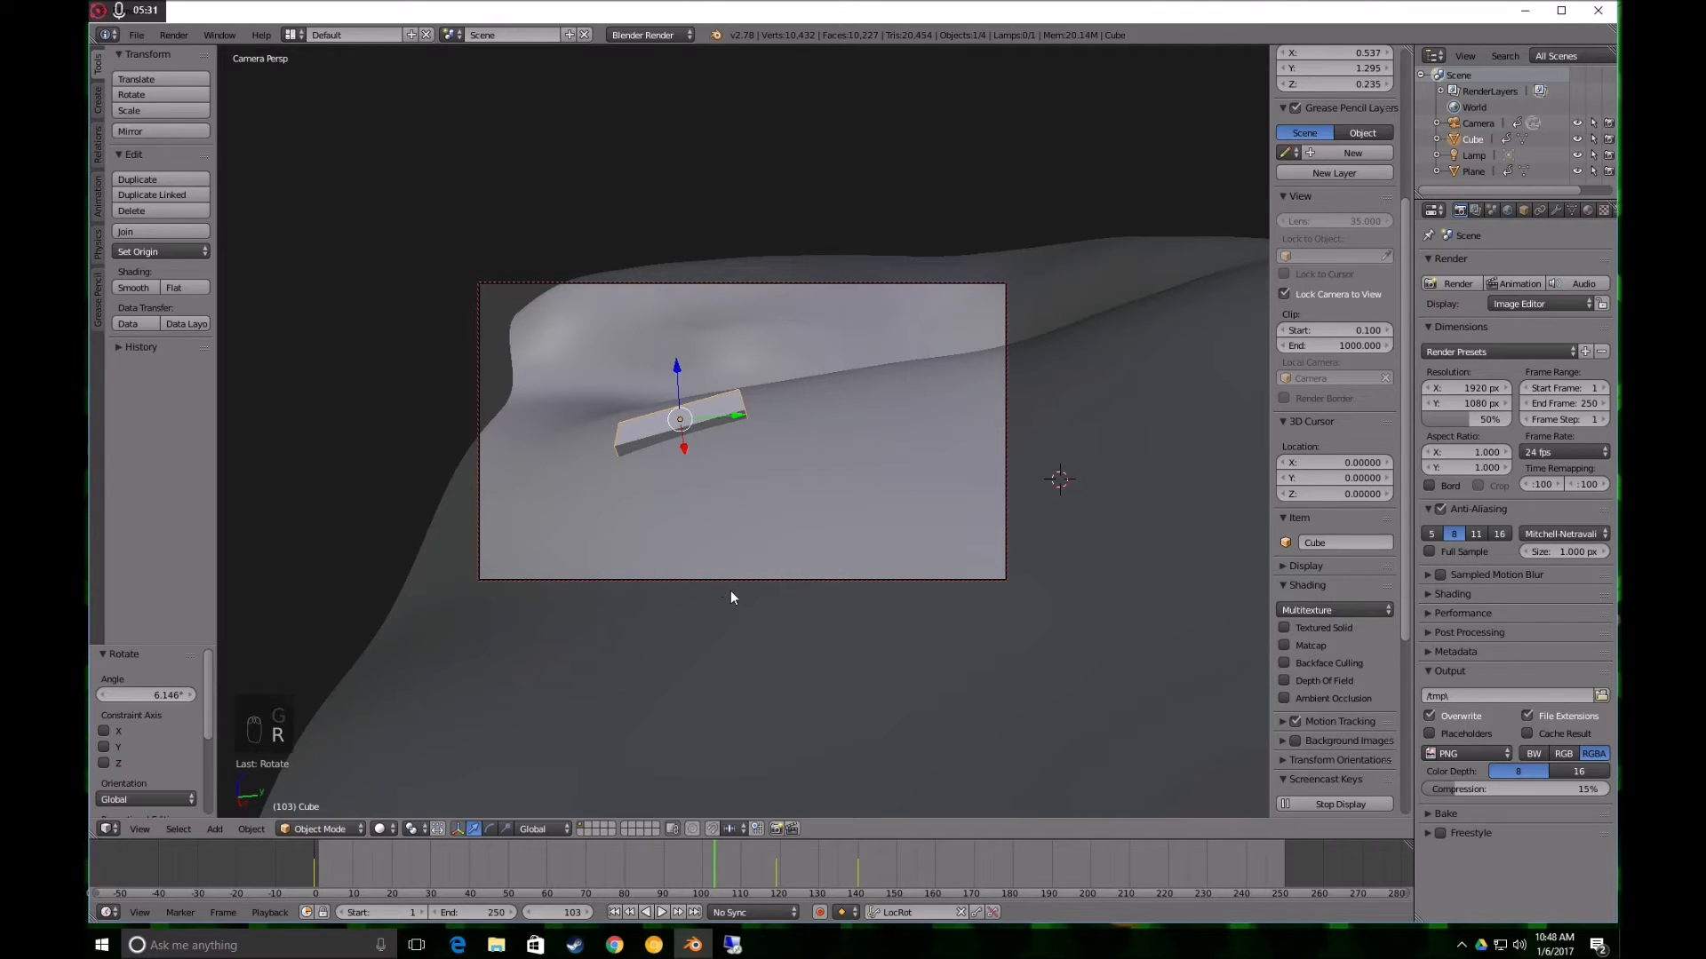
click(976, 913)
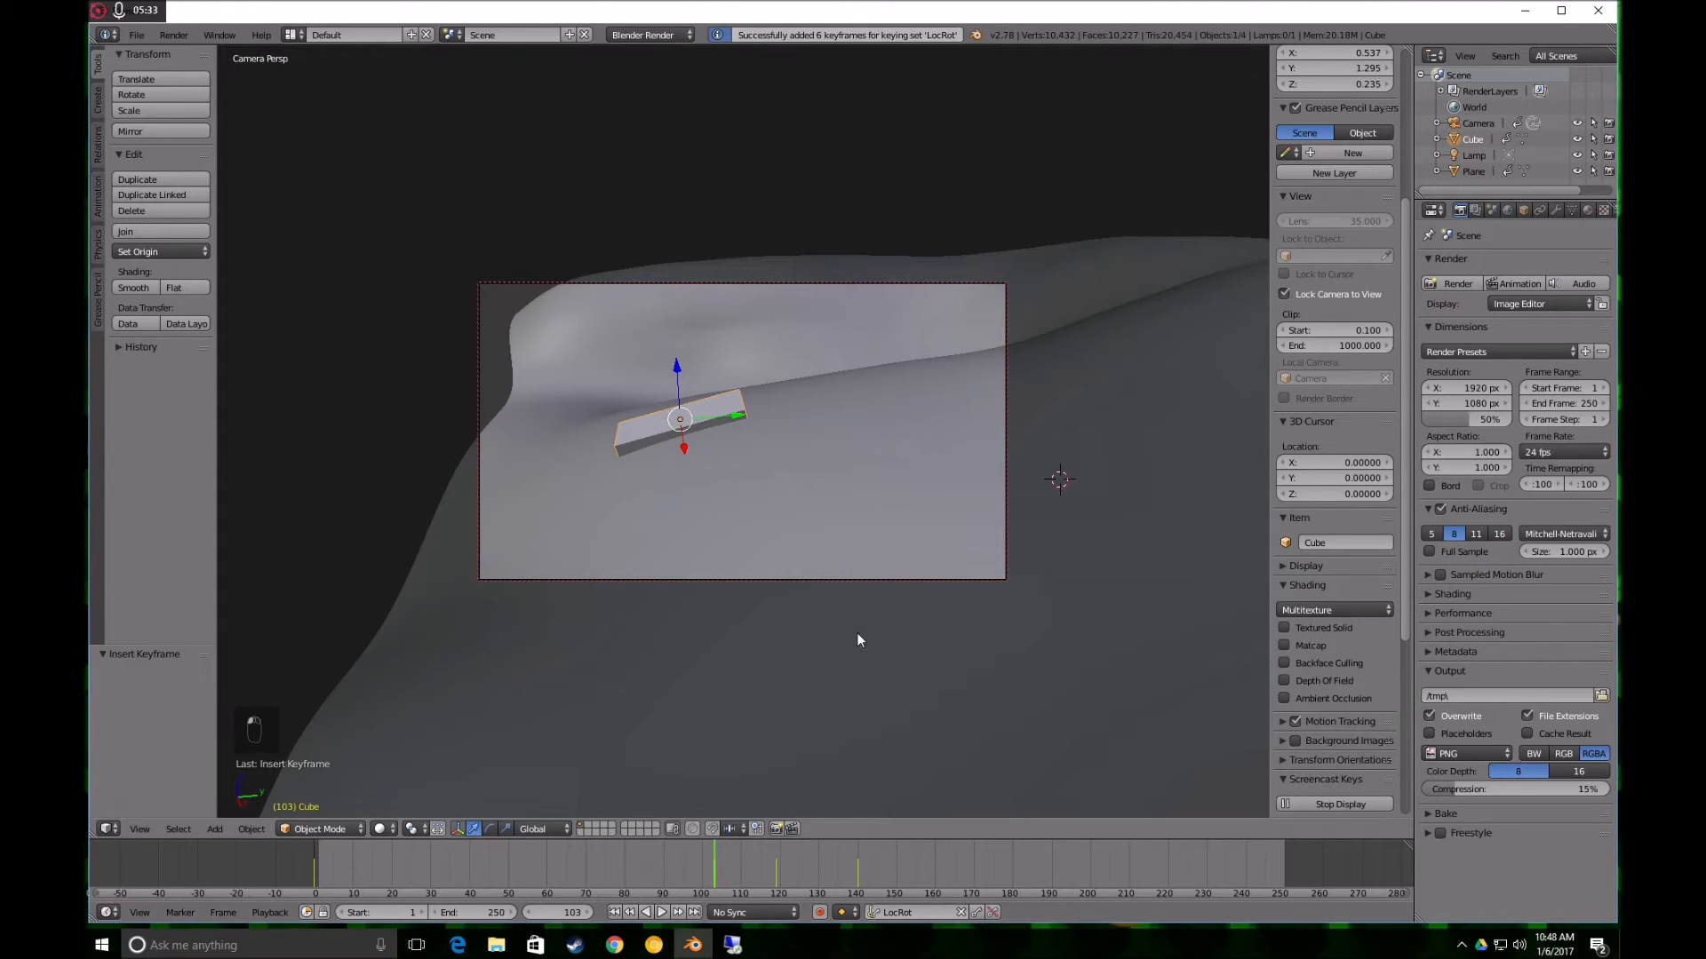
At frame 69, move the cube by about -0.060, -0.015, 0.098 and tilt it about 12.6° around the X axis
drag(708, 879, 583, 851)
key(g)
click(771, 563)
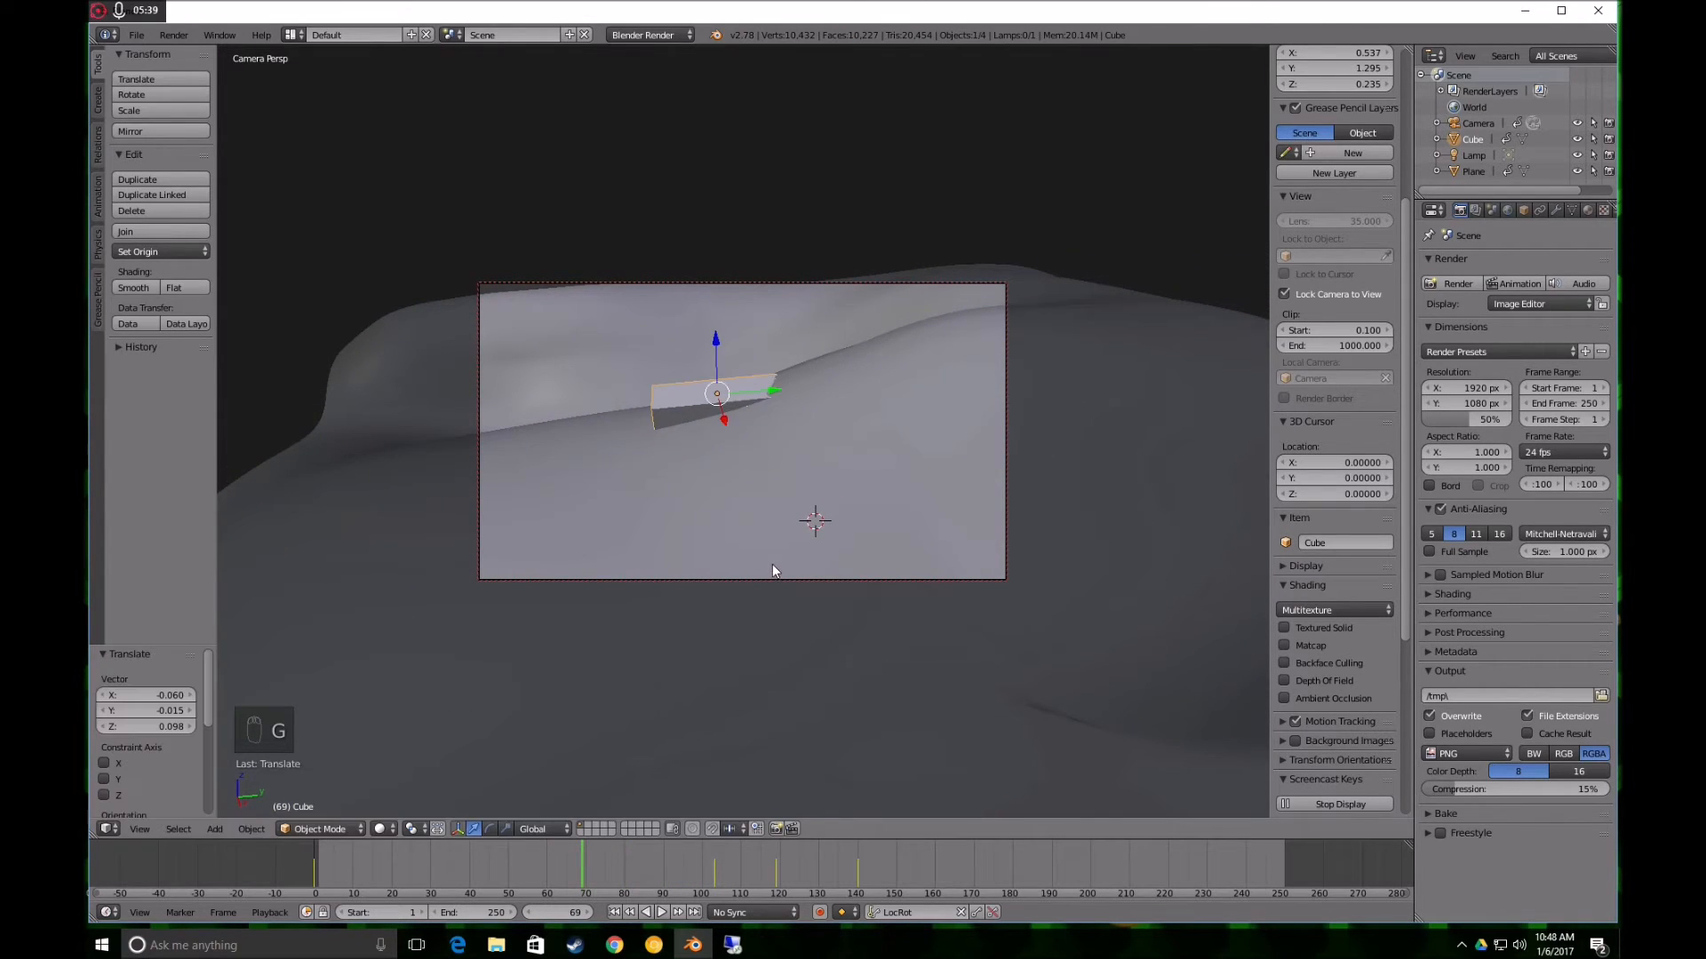
key(r)
key(x)
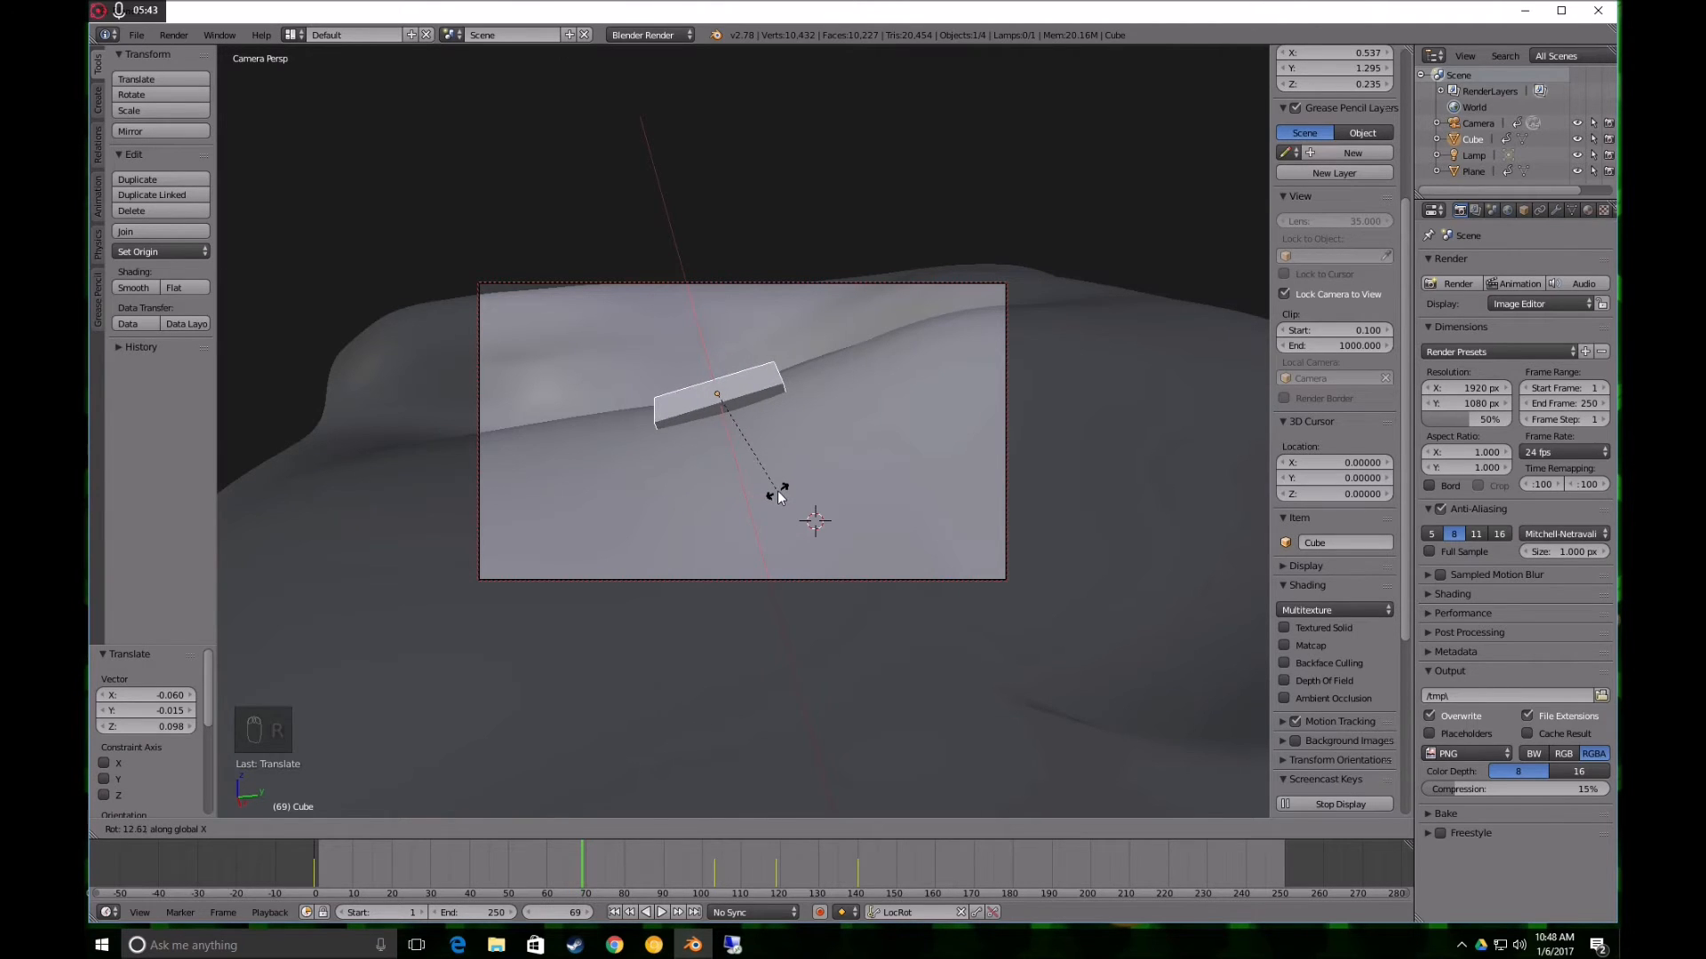
click(776, 490)
Tilt the cube about -7.7° around the Y axis and insert a LocRot keyframe at frame 69
middle_drag(786, 512, 906, 513)
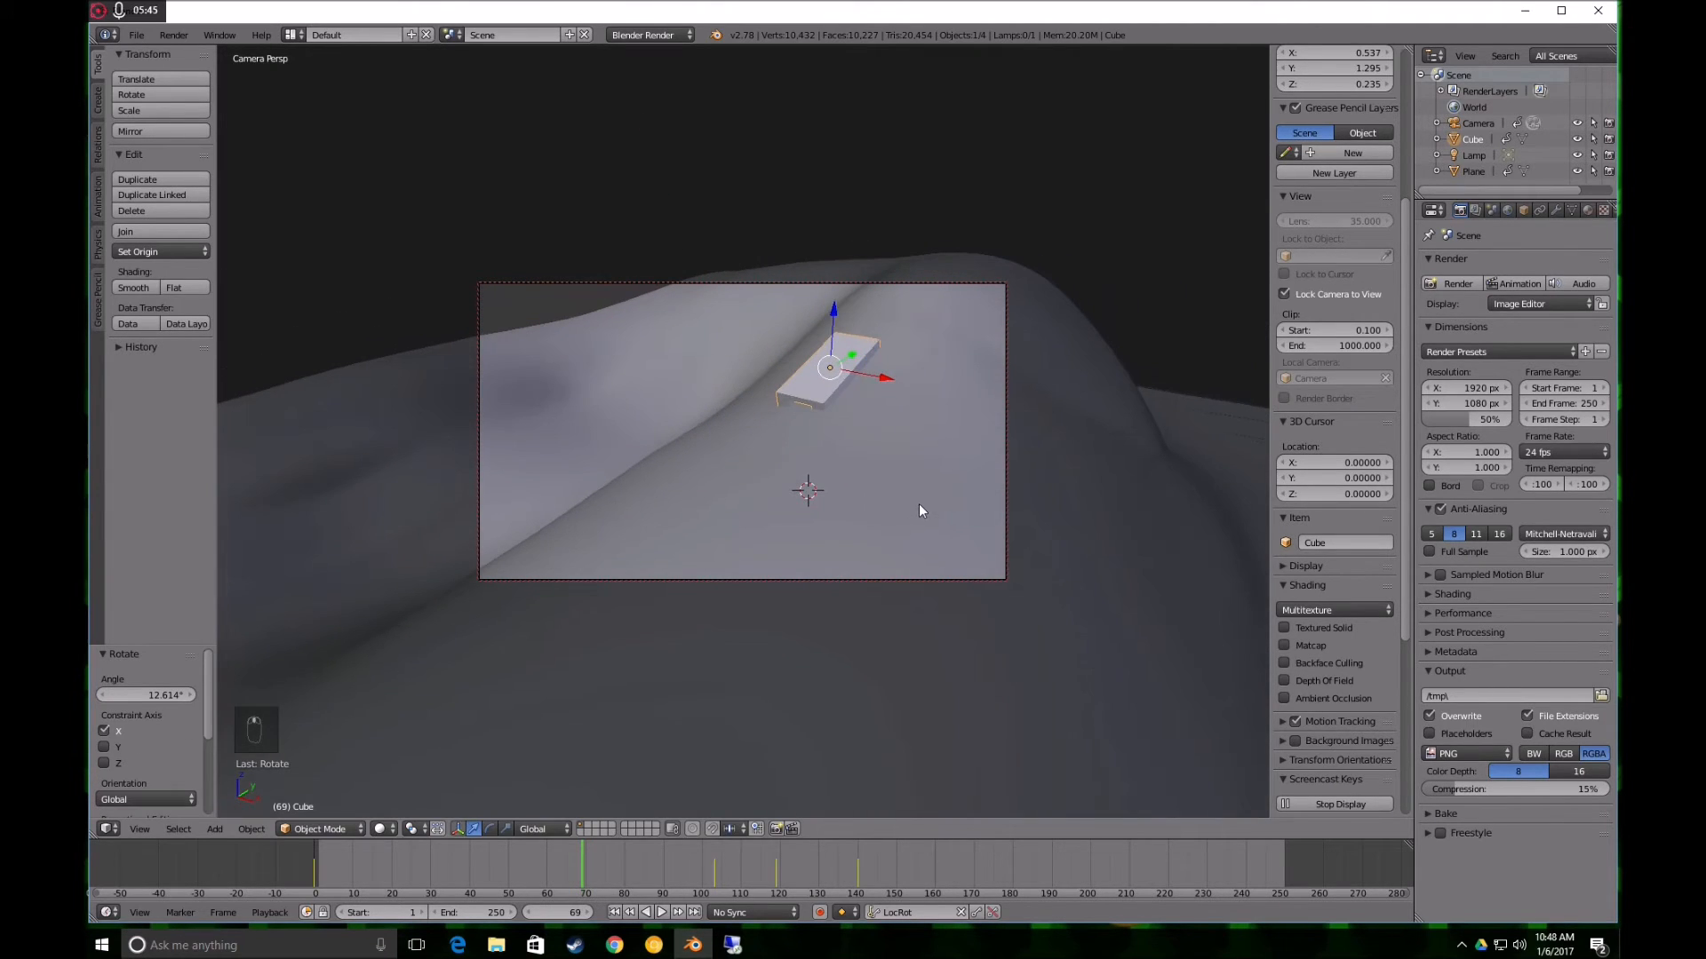
key(r)
key(y)
click(933, 491)
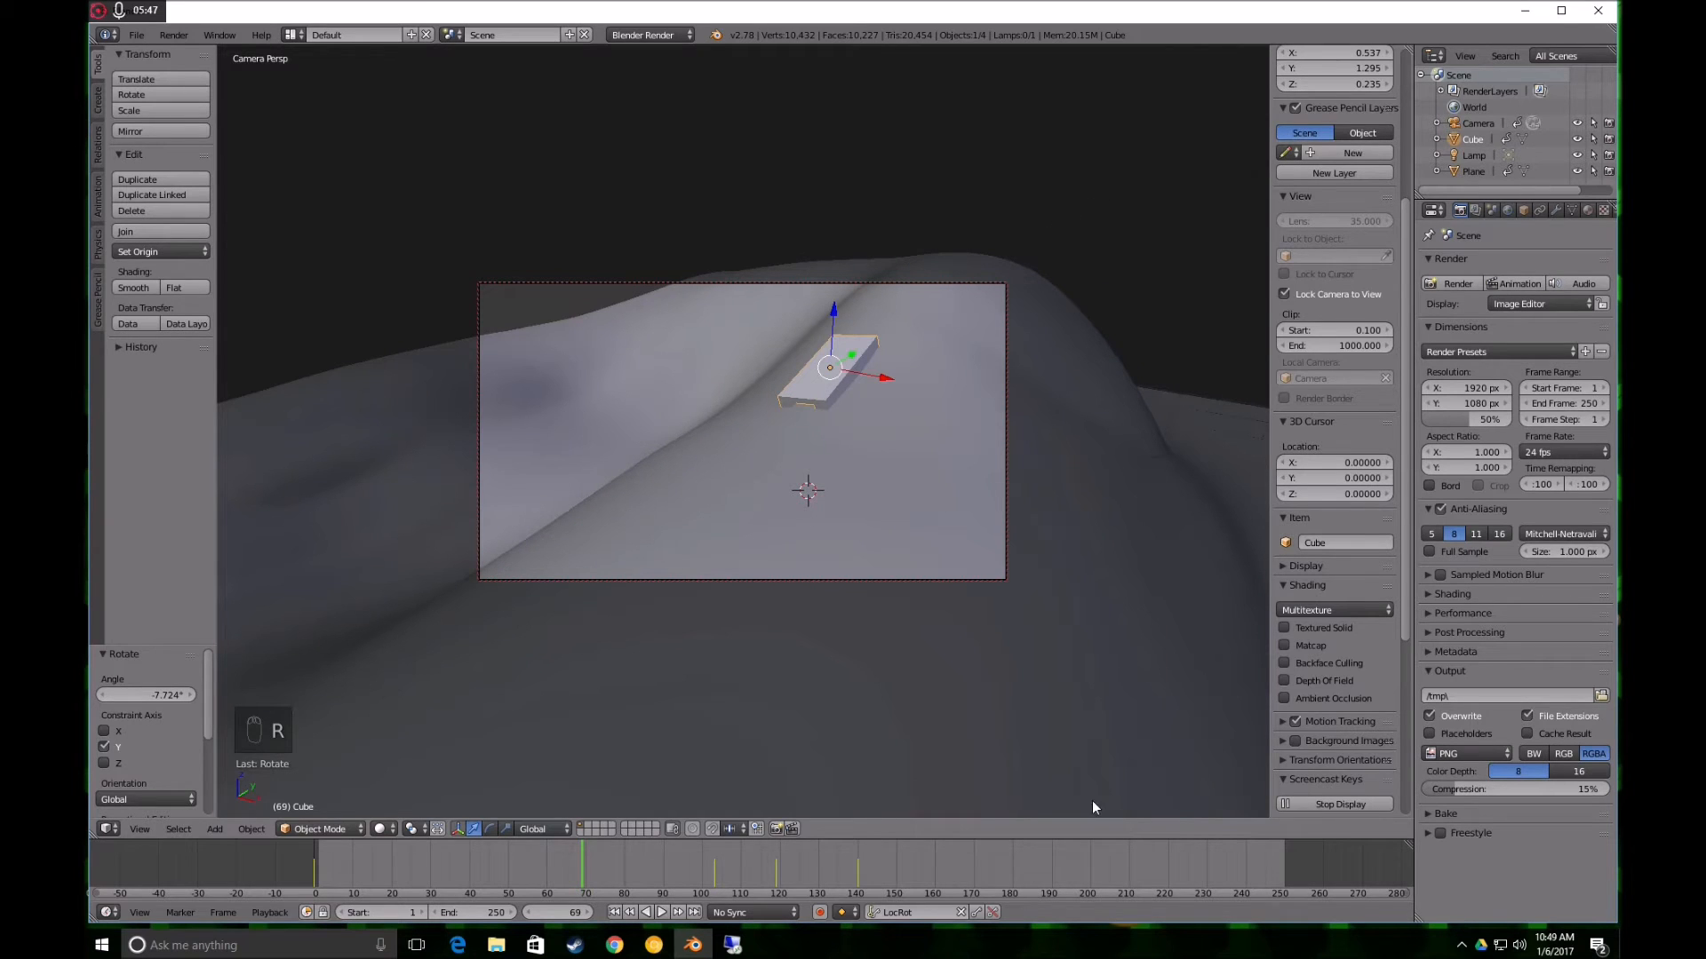
click(977, 913)
At frame 57, move the cube onto the slope surface and tilt it about 6.6° around the X axis
drag(590, 869, 537, 876)
key(g)
click(829, 460)
key(r)
key(x)
click(858, 453)
Refine the cube's X tilt and shift it by about 0.020, 0.040, -0.026, then insert a LocRot keyframe at frame 57
middle_drag(857, 453, 791, 494)
key(r)
key(x)
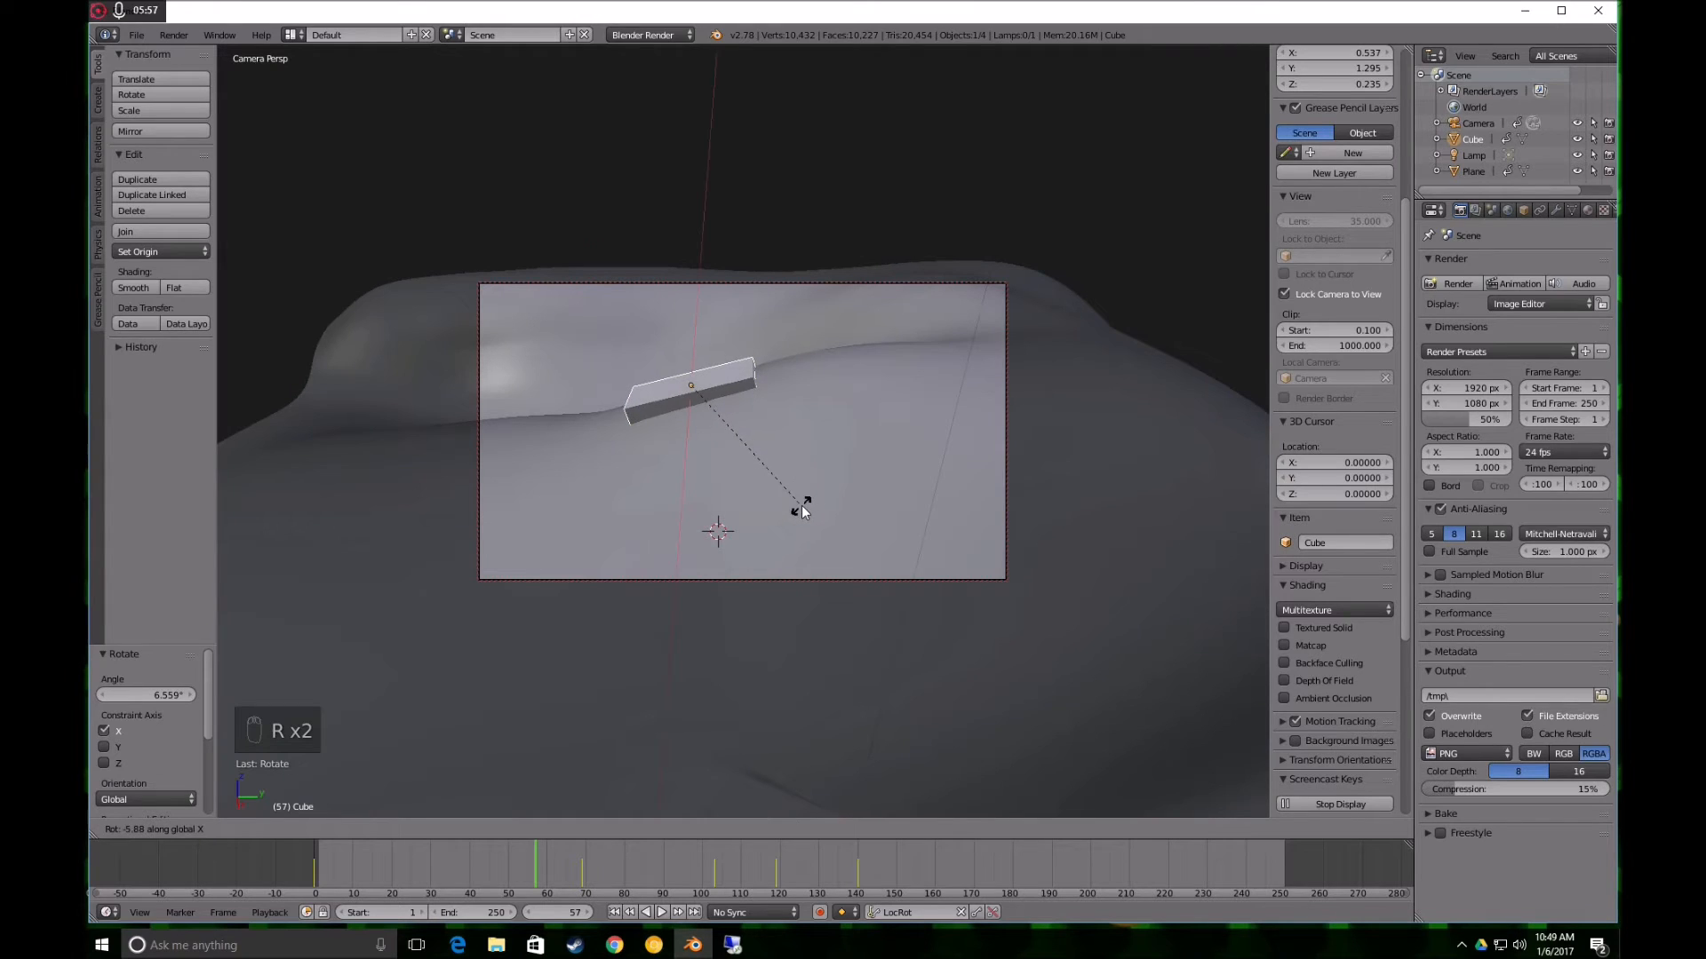
click(801, 507)
key(r)
key(x)
click(807, 493)
key(g)
click(812, 495)
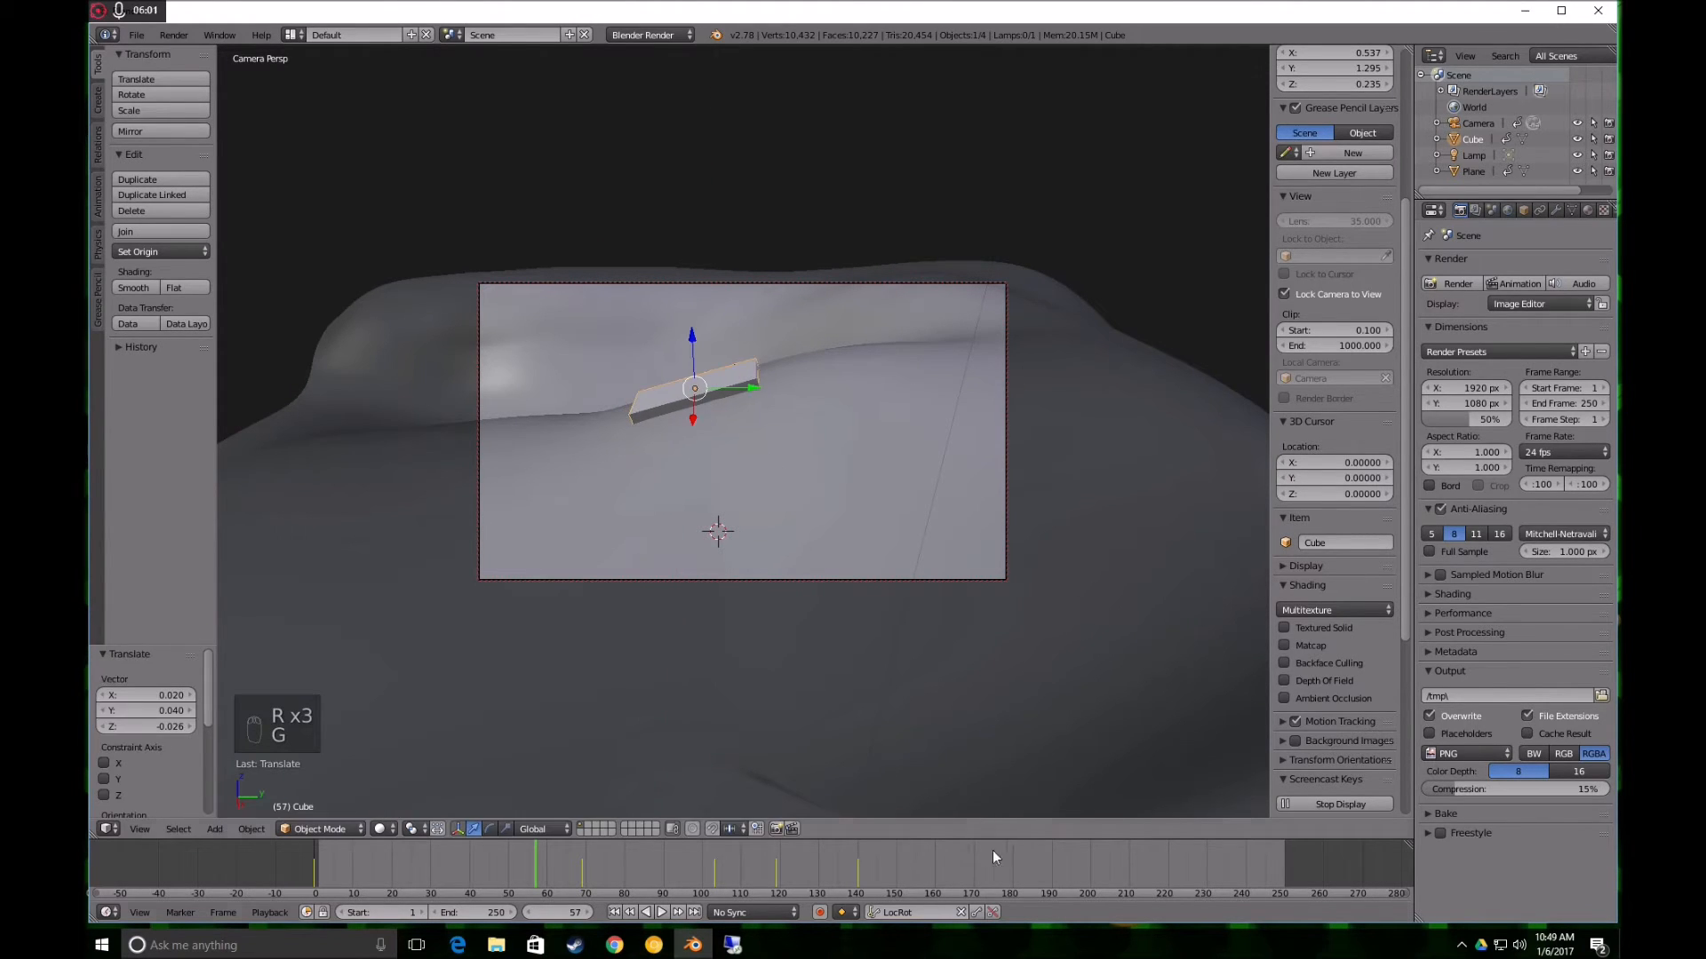
key(i)
At frame 51, raise the cube in three small moves of about 0.056, 0.028 and 0.042 in Z, and insert a LocRot keyframe
drag(563, 860, 512, 875)
key(g)
click(665, 490)
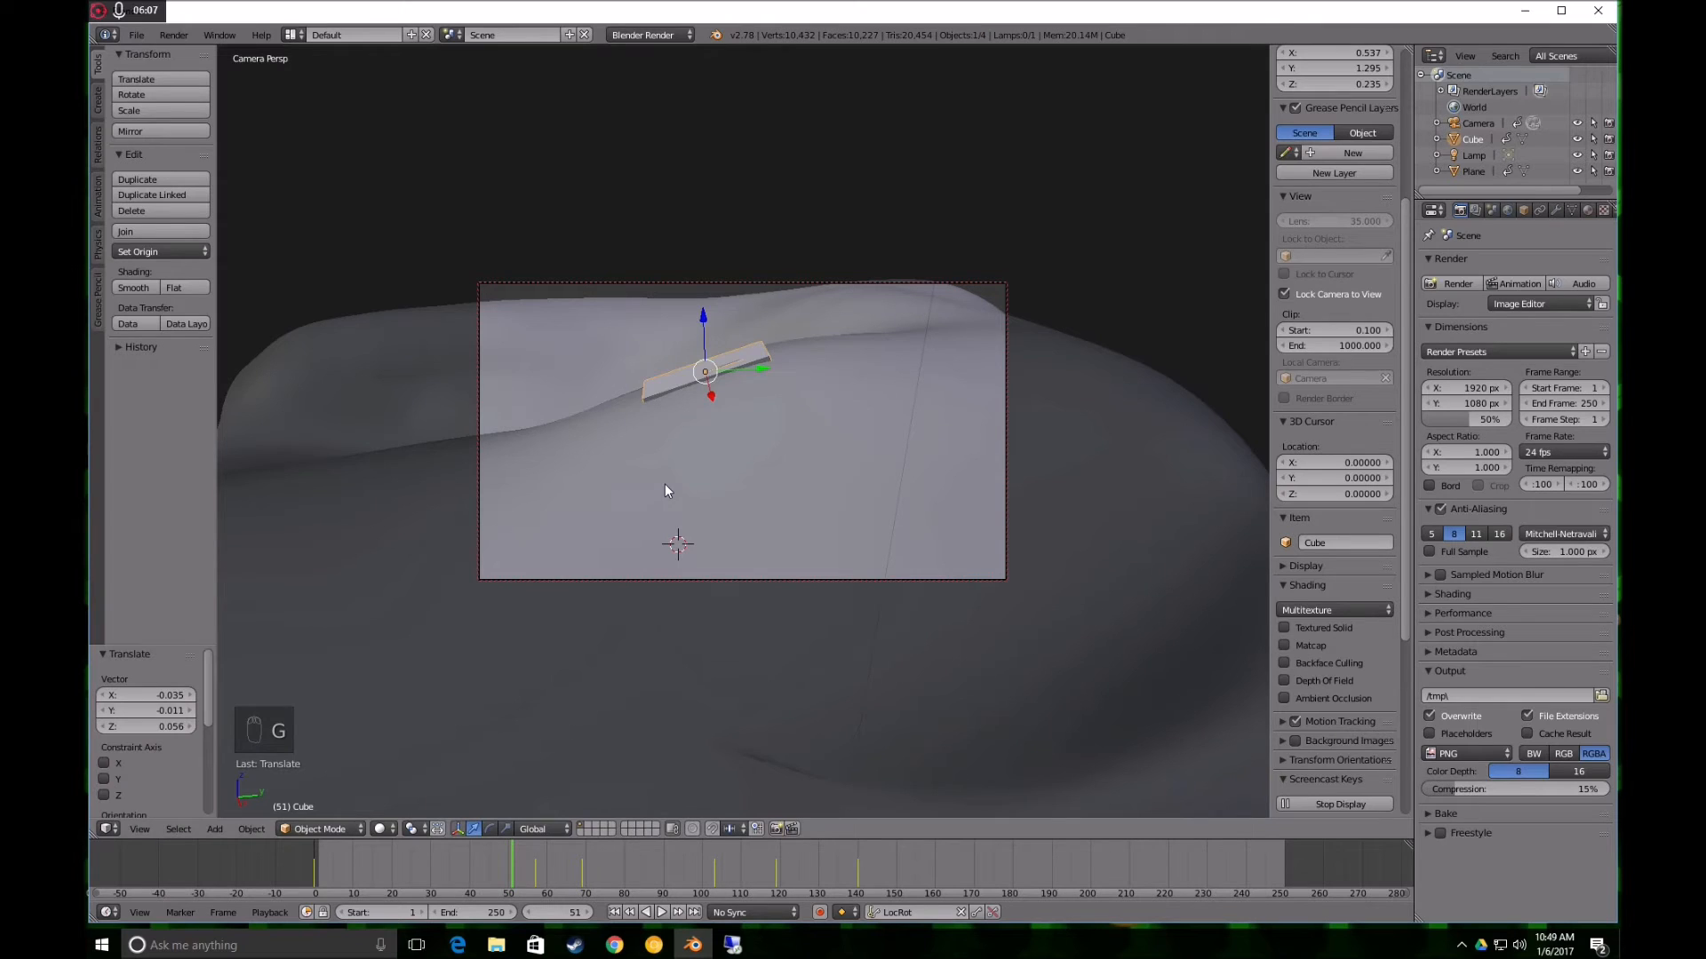
key(g)
click(721, 497)
key(g)
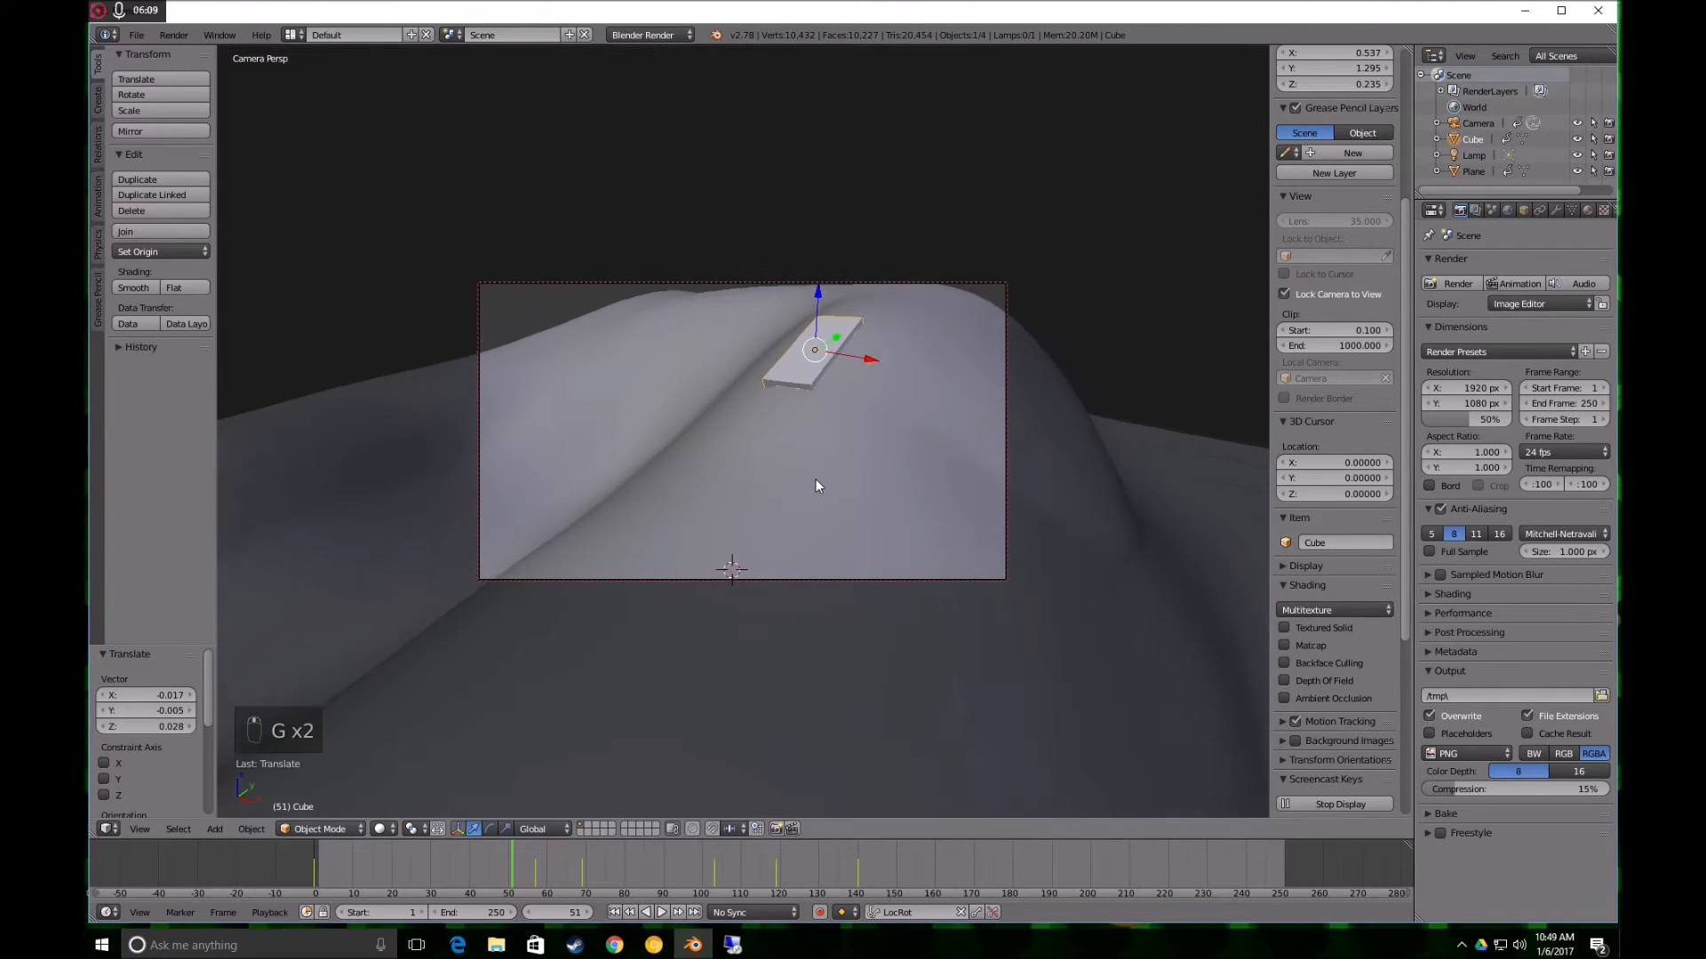
click(749, 489)
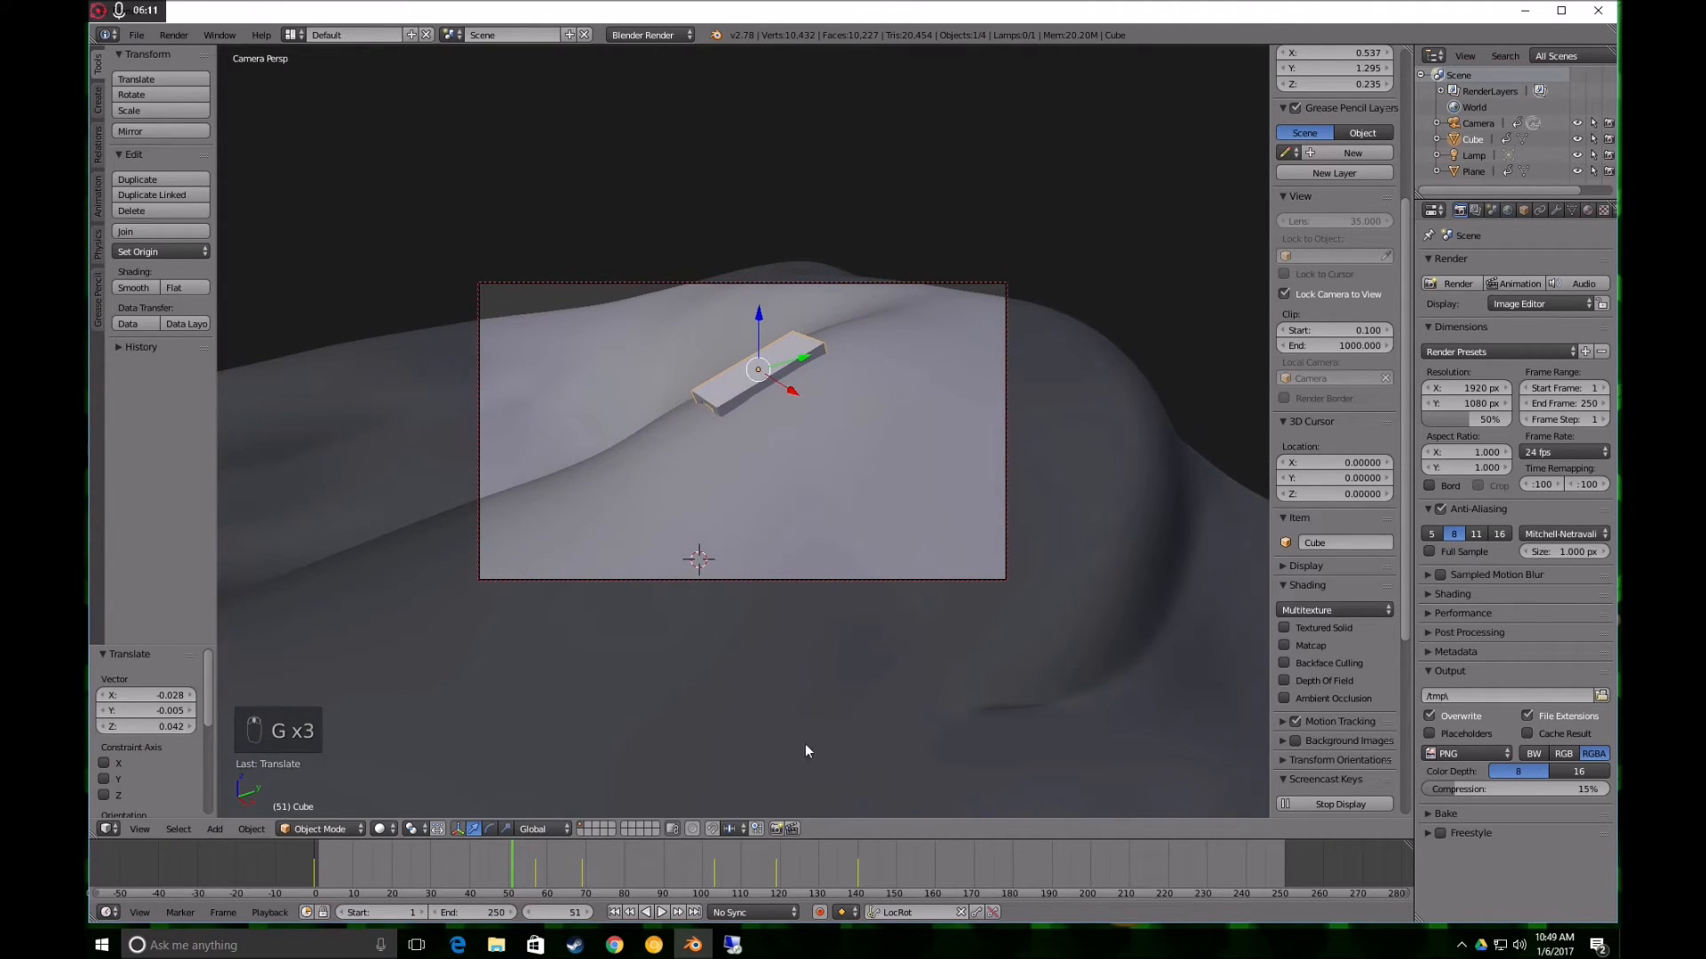
click(979, 914)
At frame 42, tilt the cube about -5.3° around the X axis and move it by about -0.081, 0.063, 0.156
drag(508, 860, 476, 882)
key(r)
key(x)
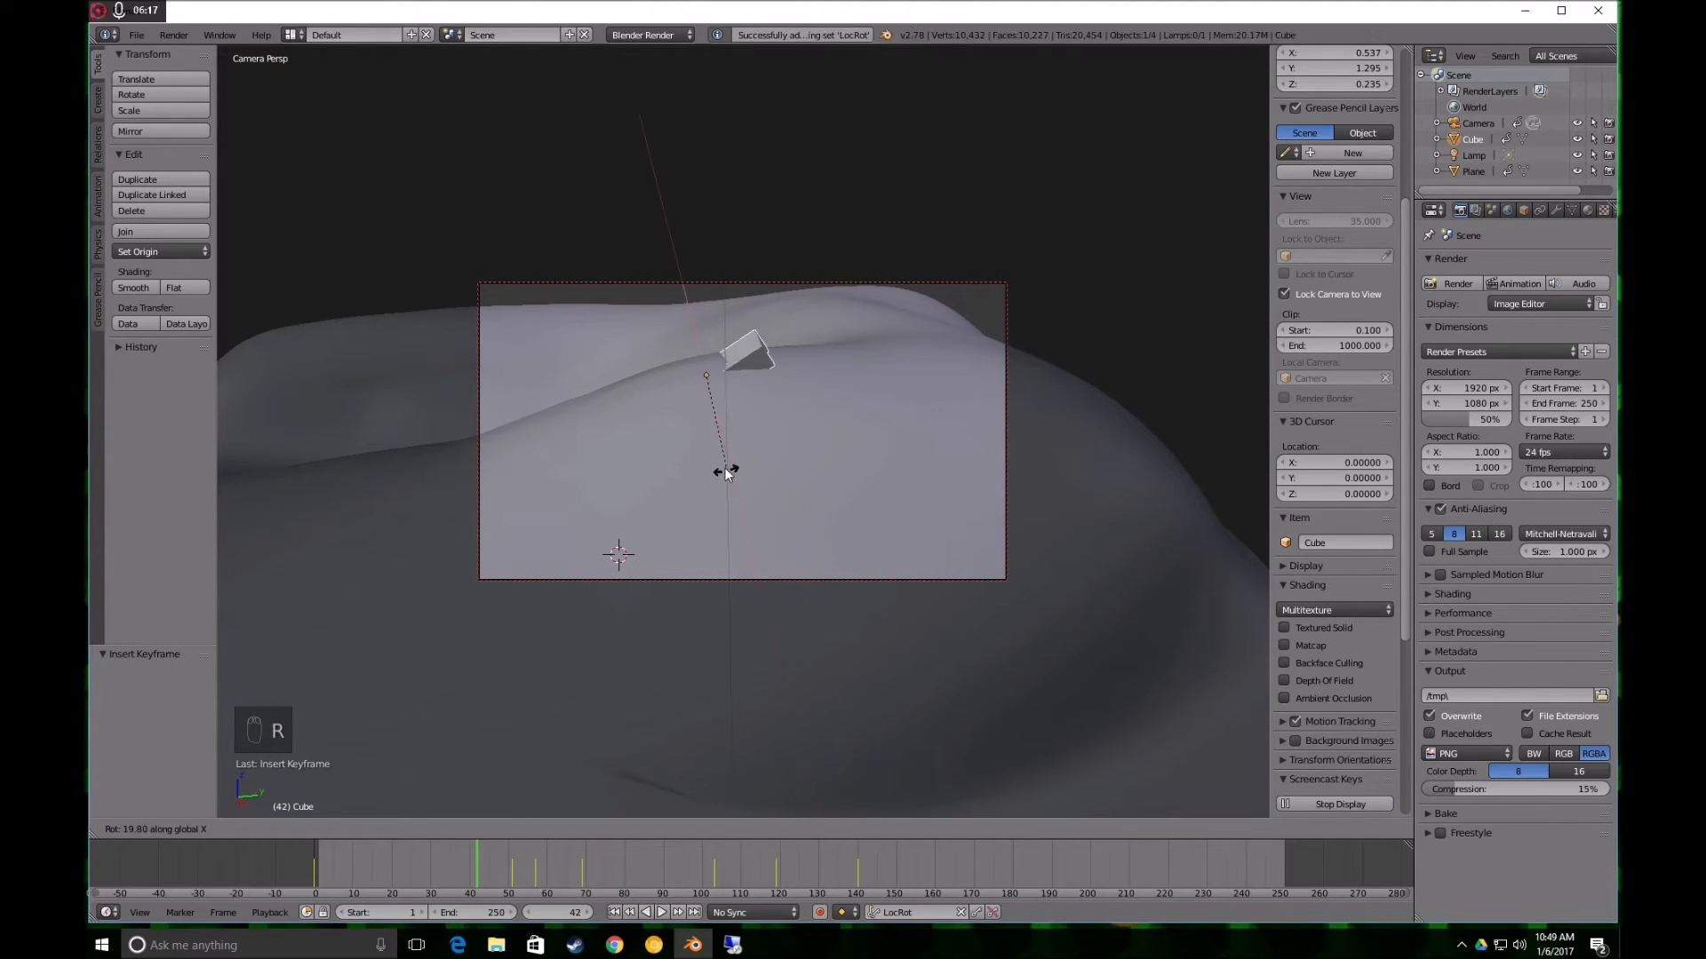
click(674, 515)
key(g)
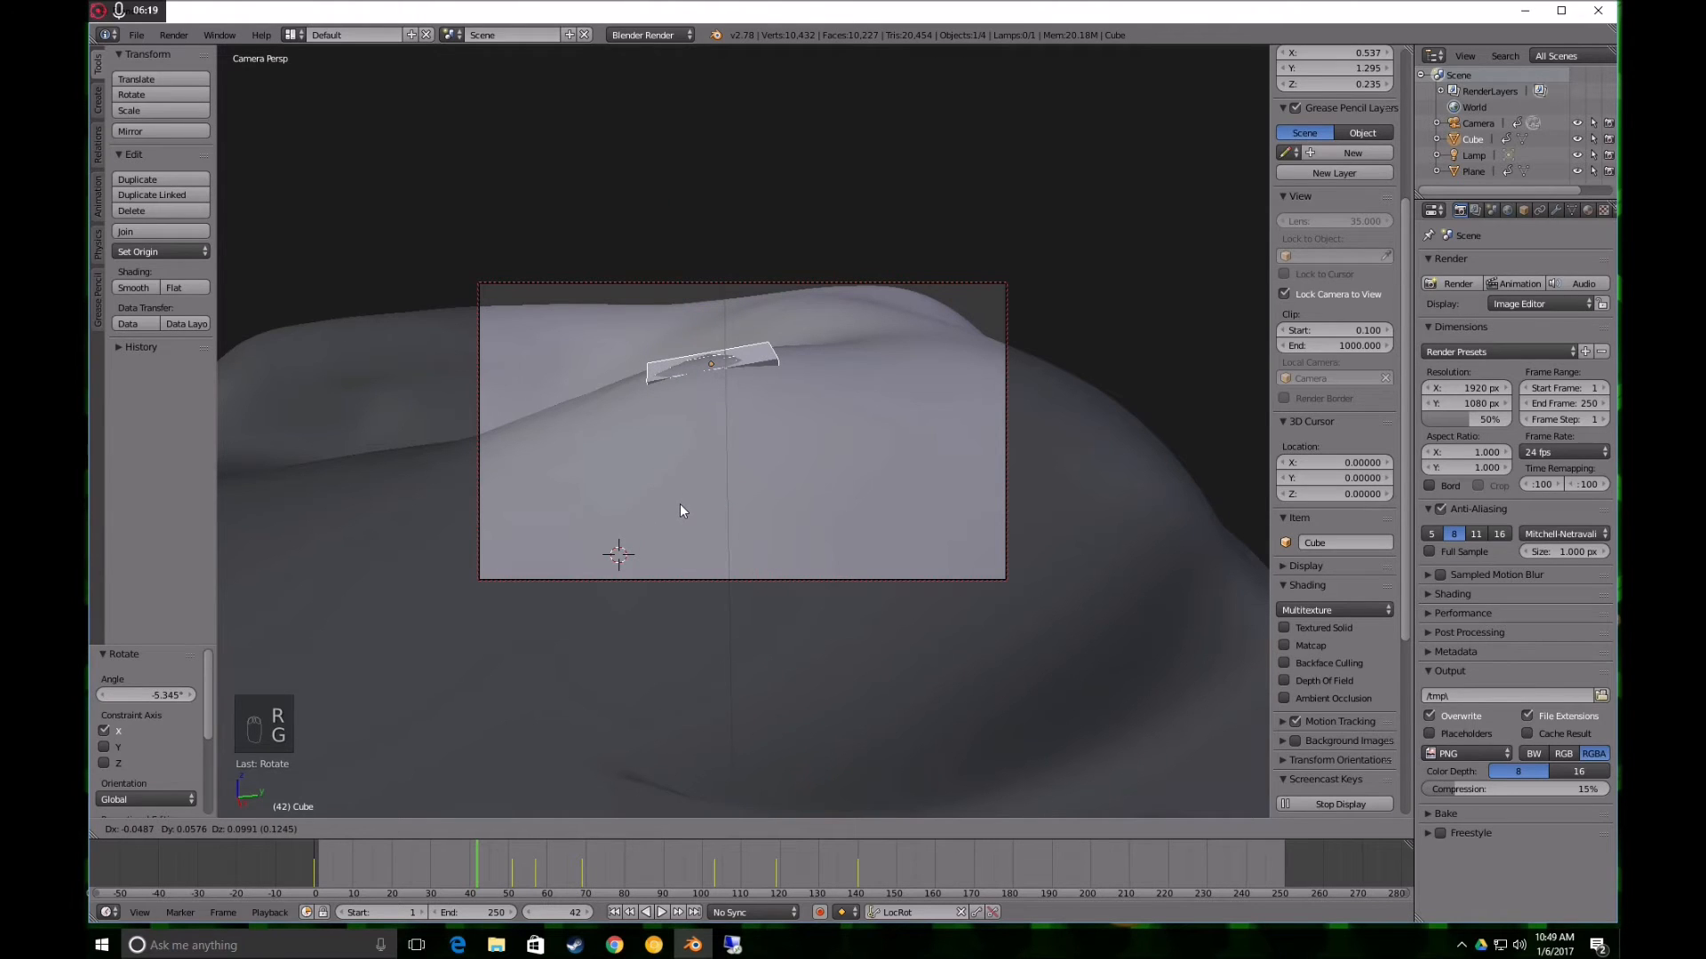
click(696, 506)
Tilt the cube about -6.7° around the Y axis and insert a LocRot keyframe at frame 42
middle_drag(696, 506, 812, 497)
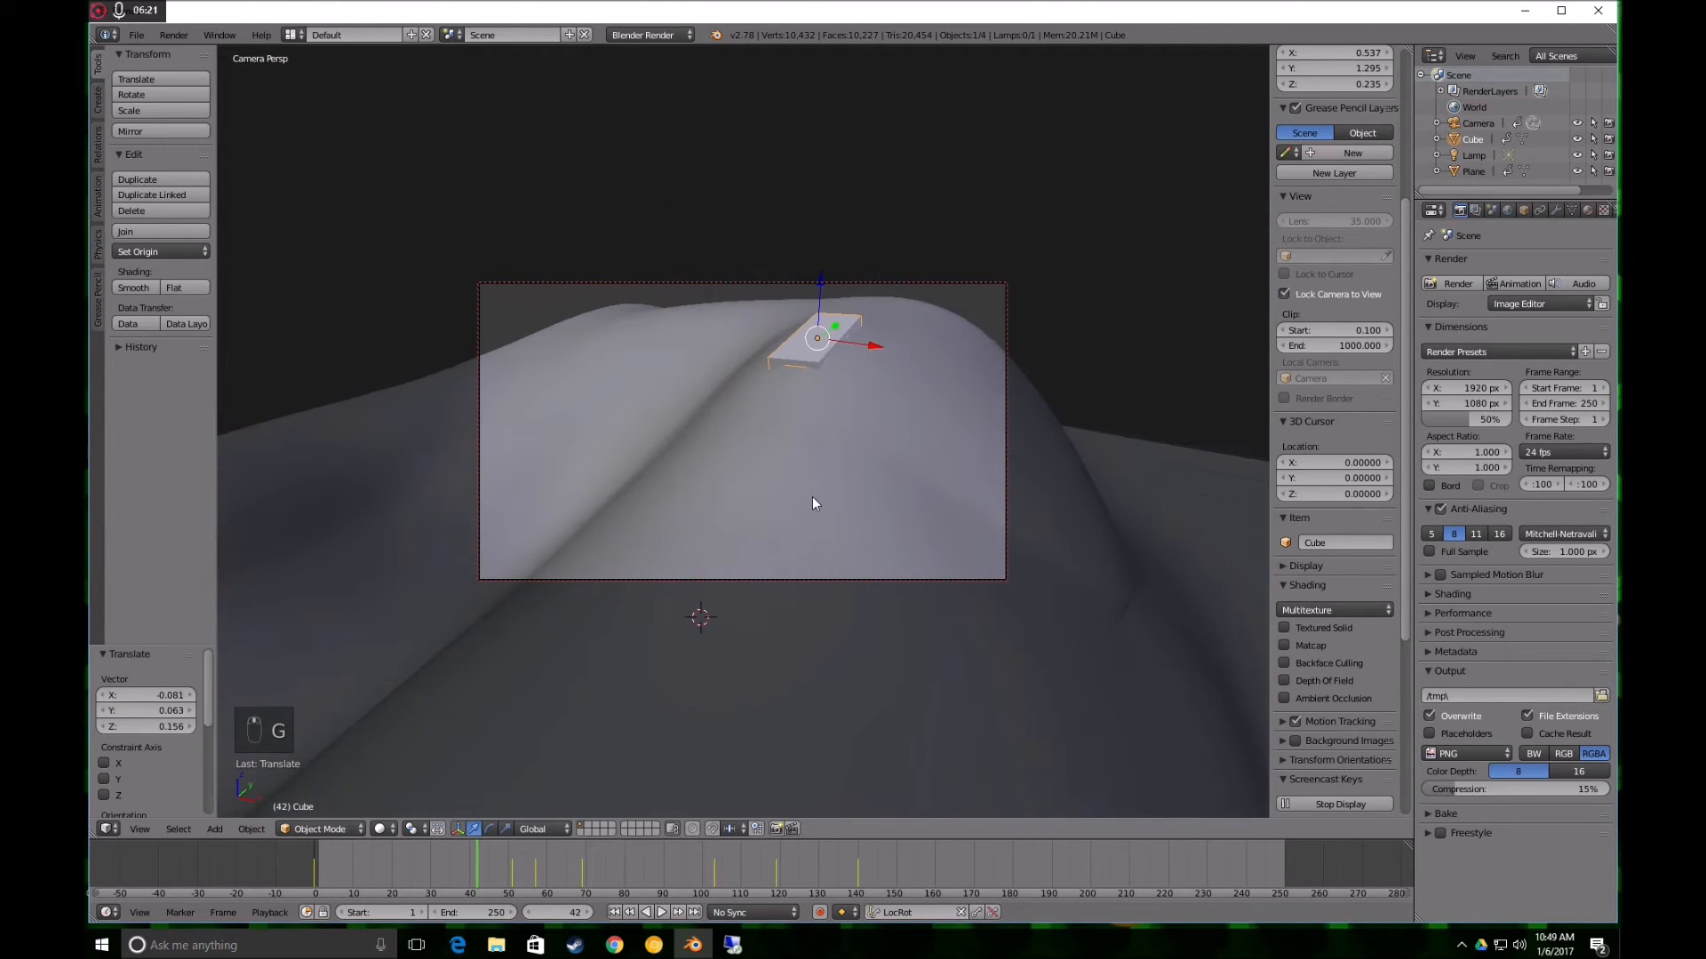
key(r)
key(y)
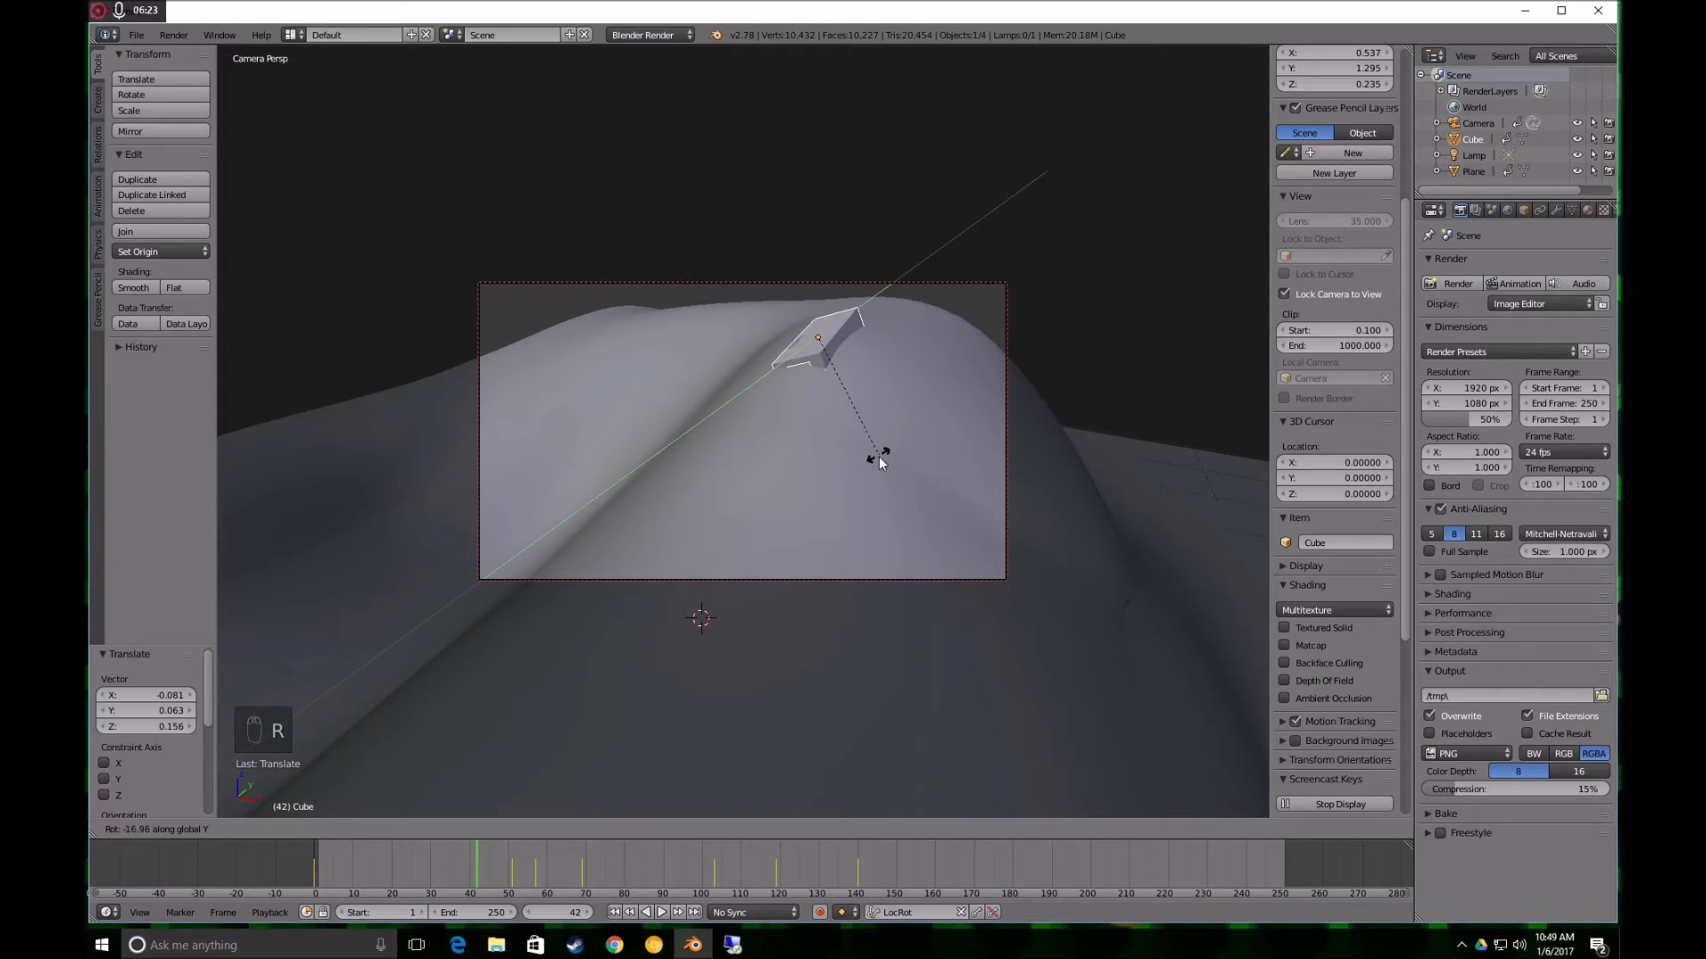
click(861, 480)
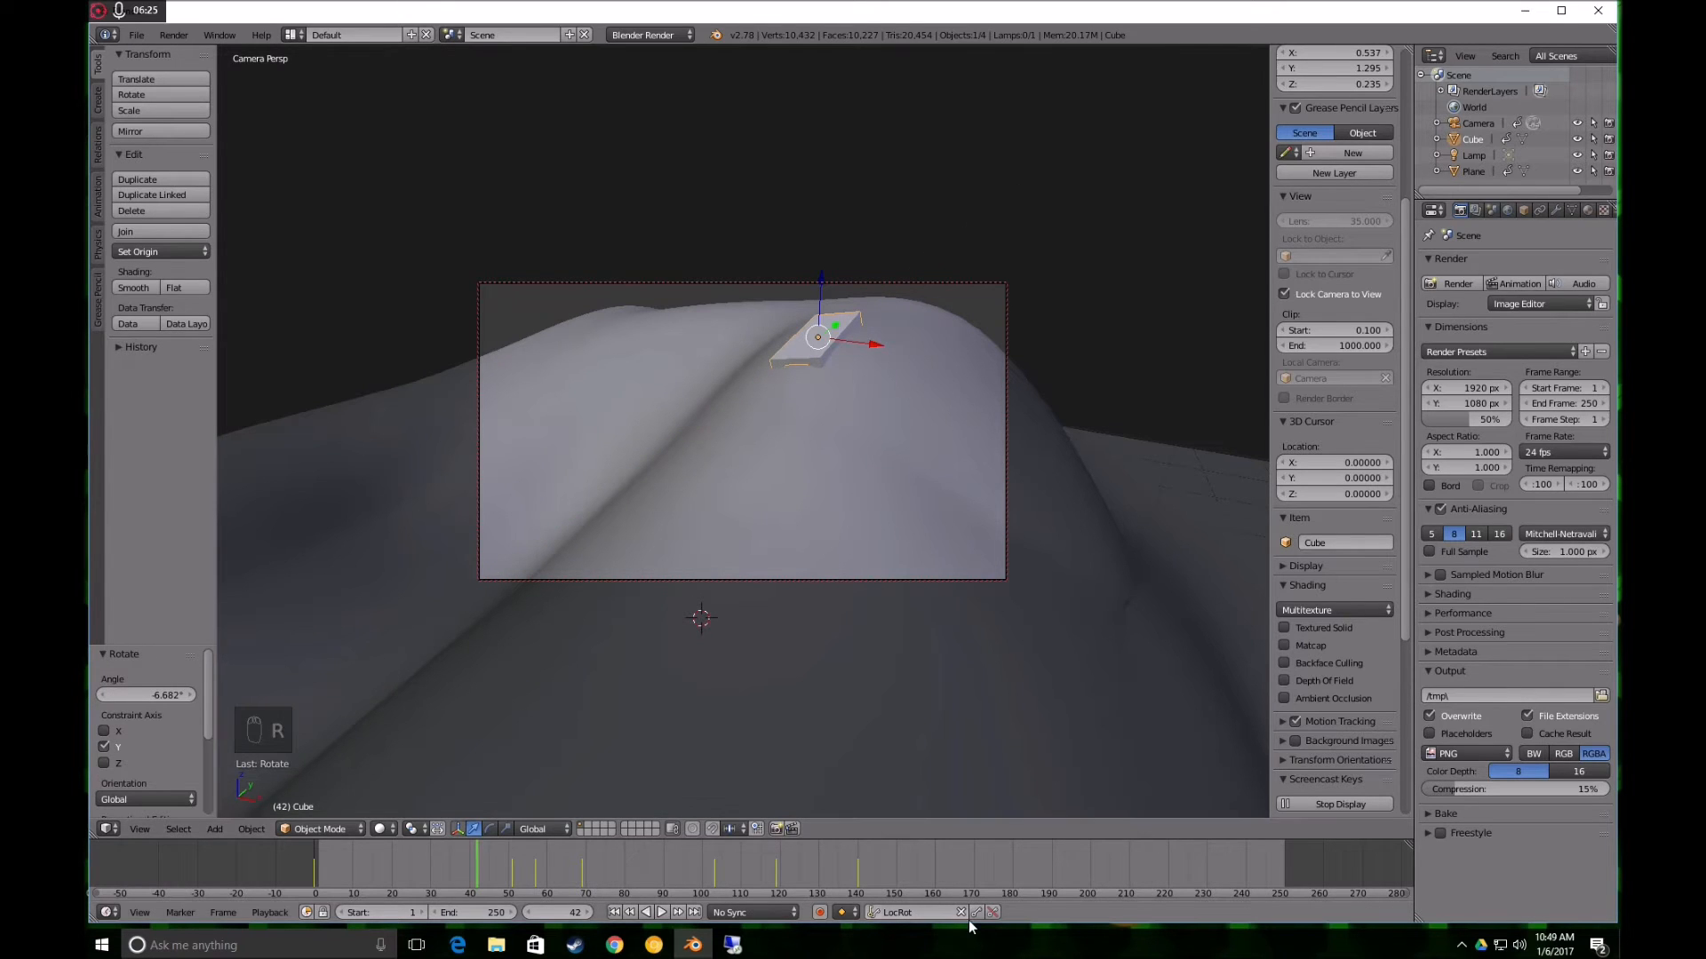
key(i)
At frame 30, move the cube by about -0.038, -0.052, 0.050, tilt it slightly around the X axis, and insert a LocRot keyframe
drag(489, 854, 430, 876)
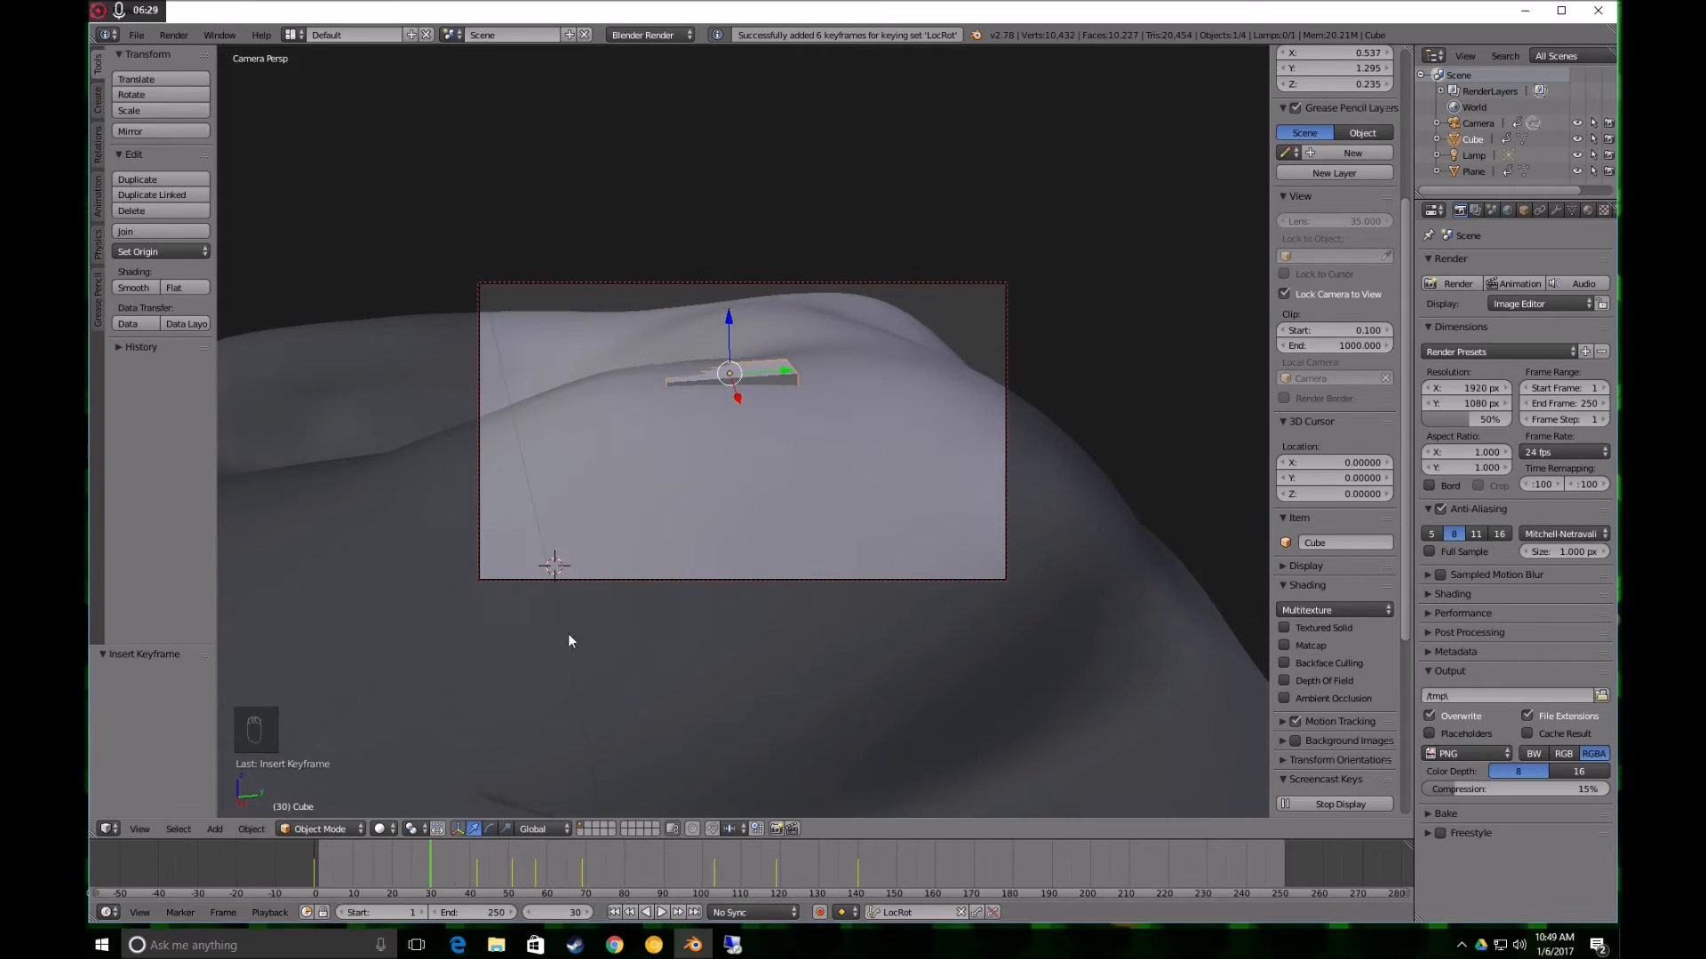
key(g)
click(633, 535)
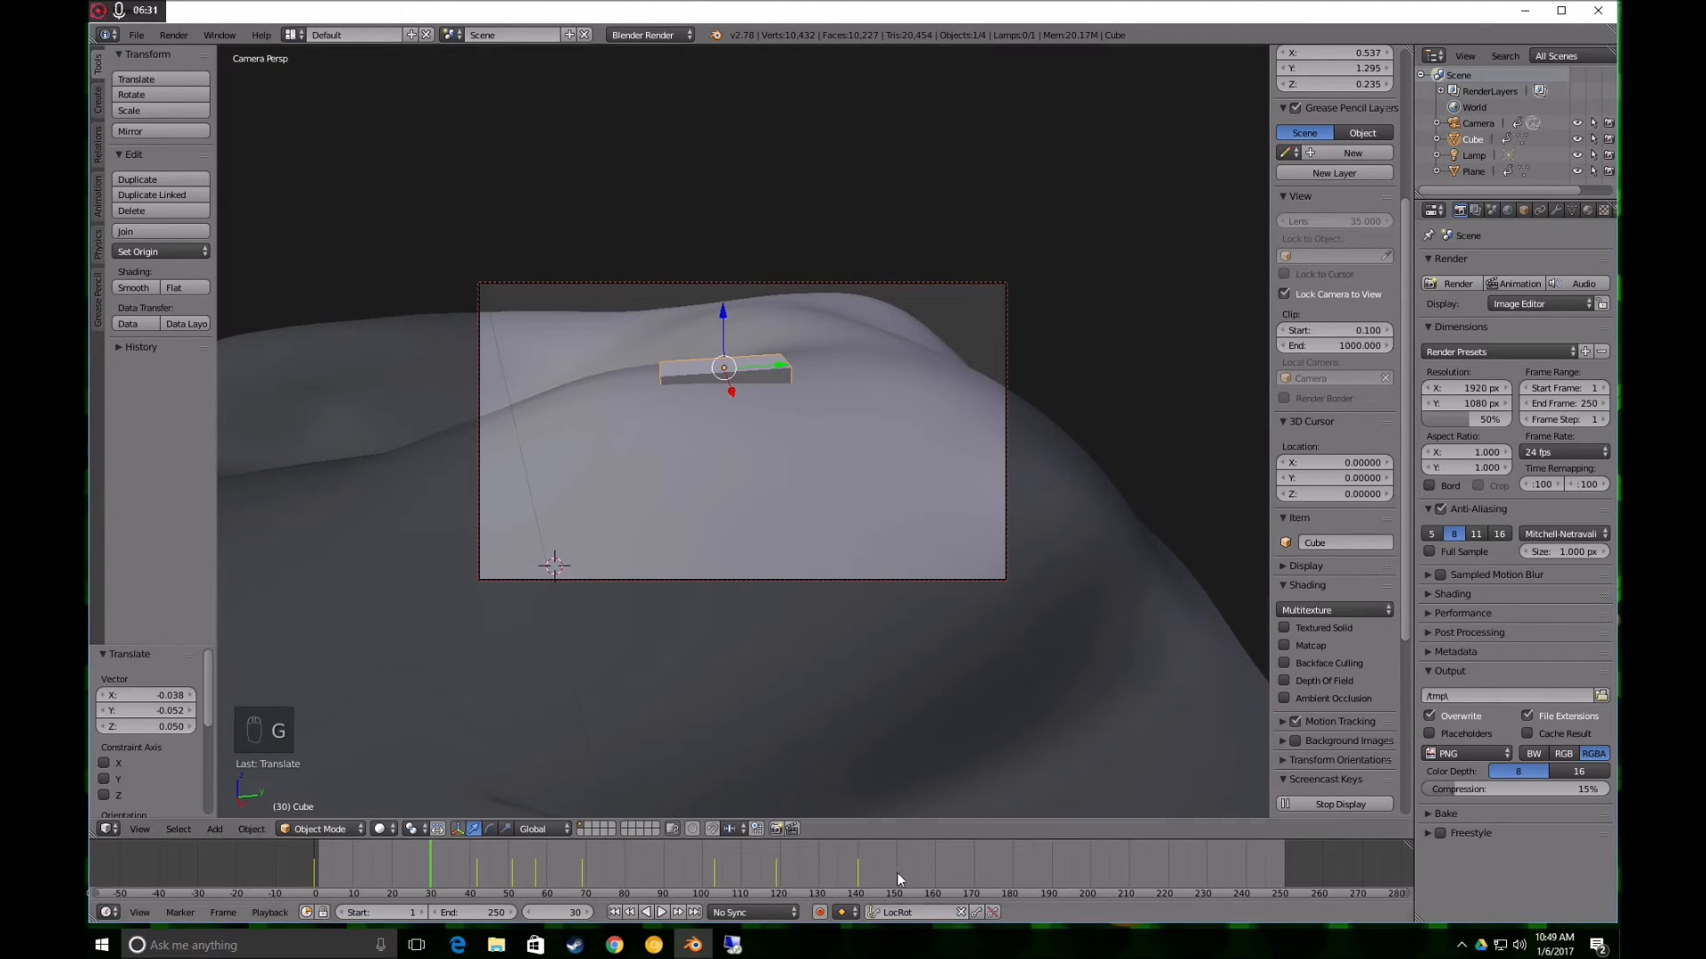
key(r)
key(x)
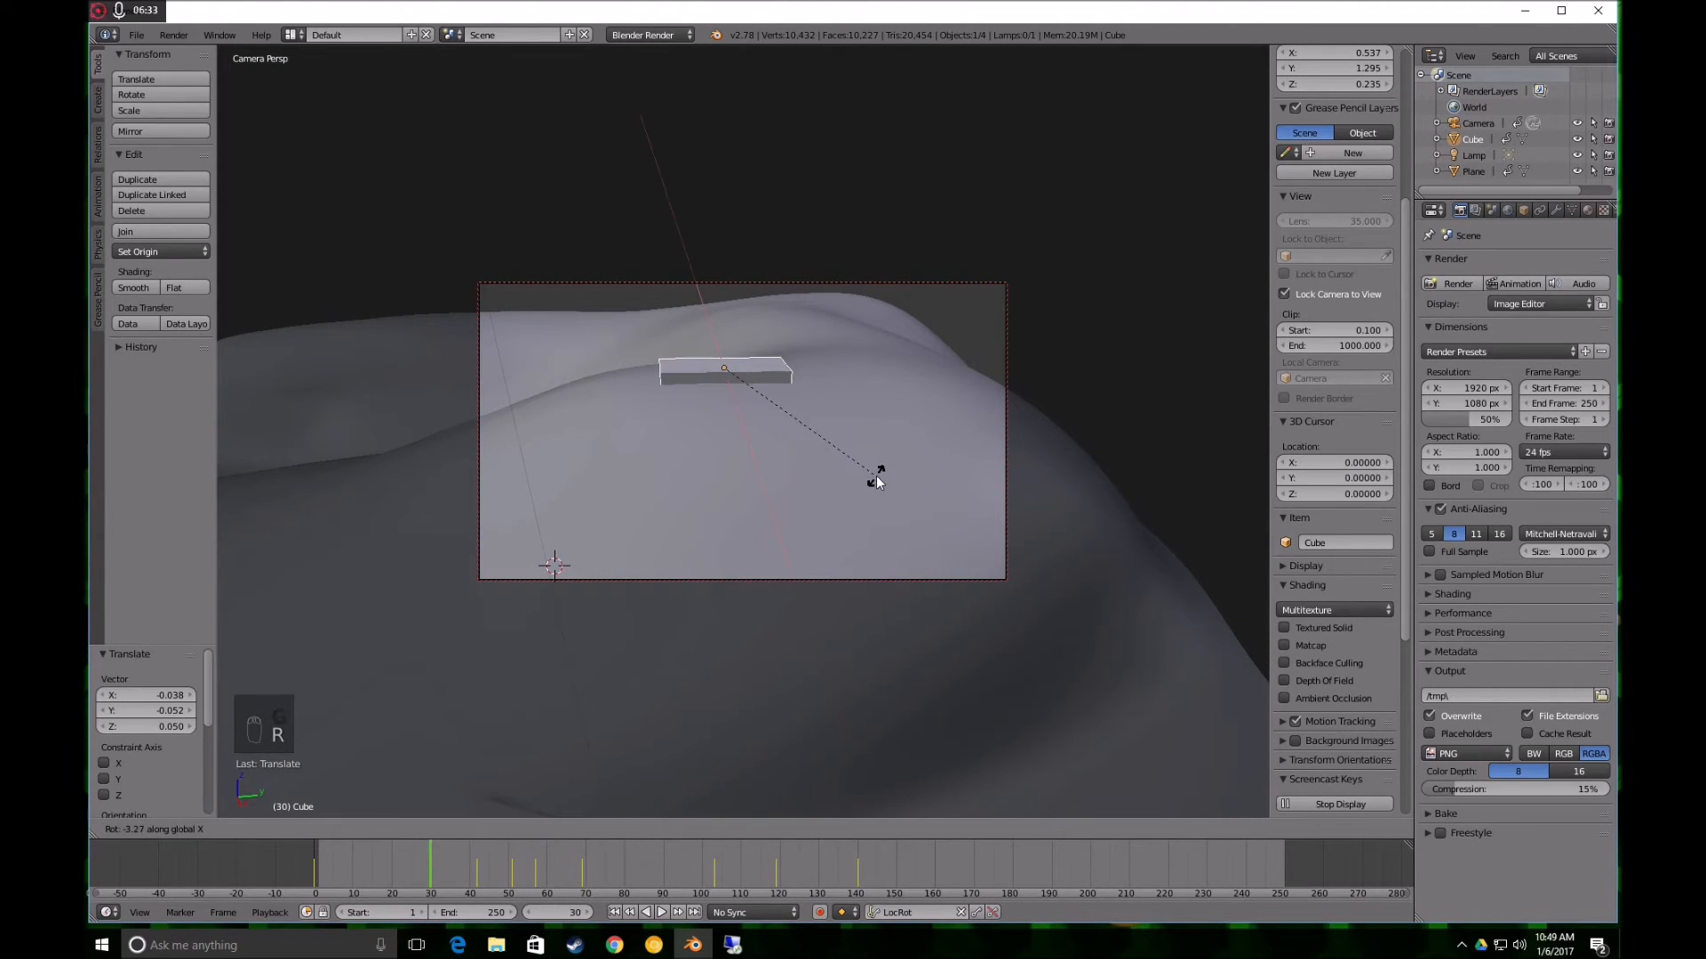
click(894, 524)
click(975, 912)
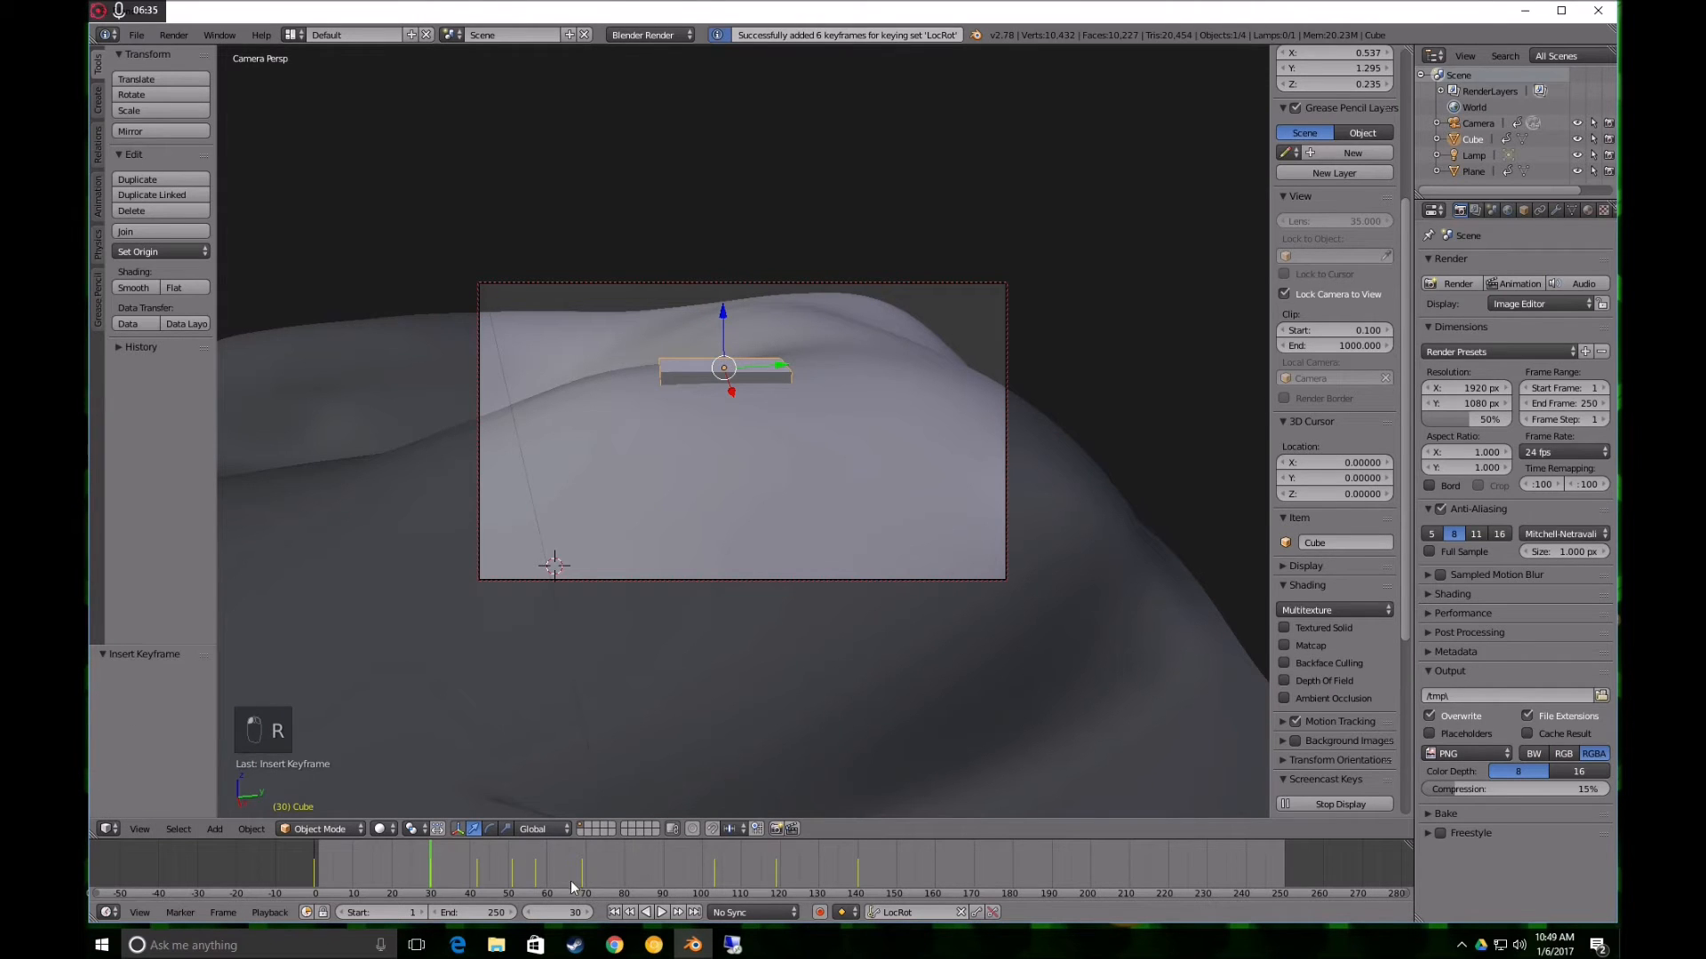
Set the animation's end frame to 120, play it back, and return to frame 1
drag(444, 867, 684, 880)
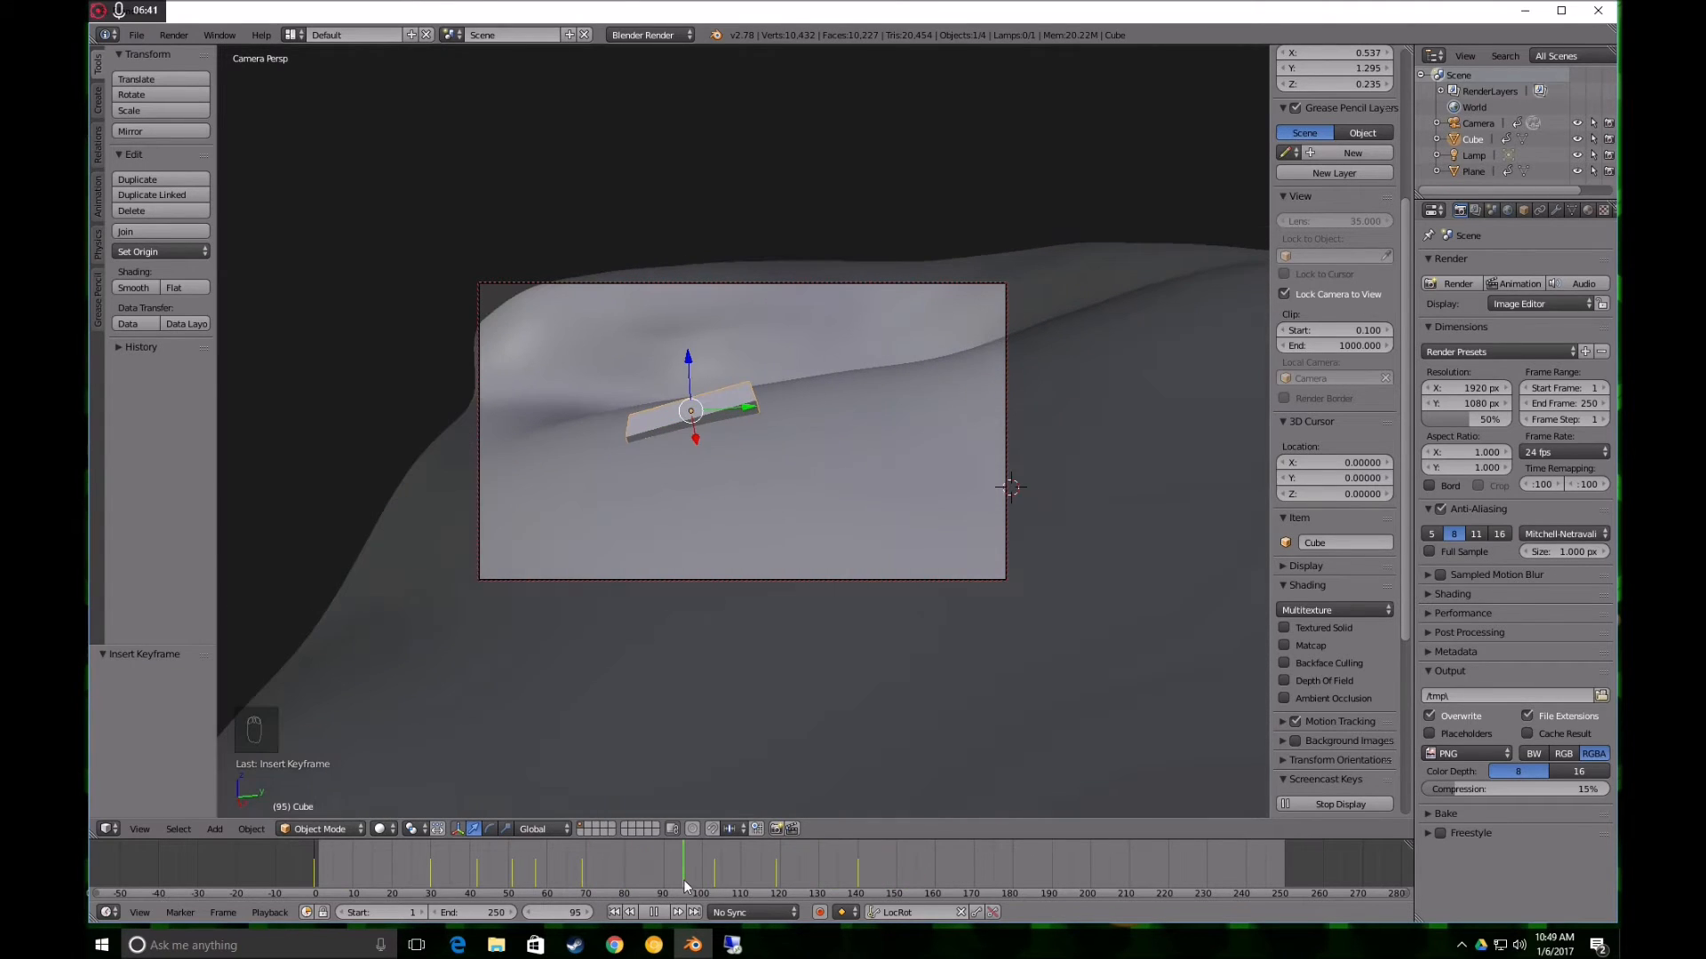
click(471, 913)
text(120)
key(Return)
click(662, 912)
mouse_move(308, 874)
mouse_down()
mouse_move(622, 846)
mouse_move(725, 890)
mouse_move(844, 879)
mouse_move(477, 888)
mouse_move(320, 845)
mouse_up()
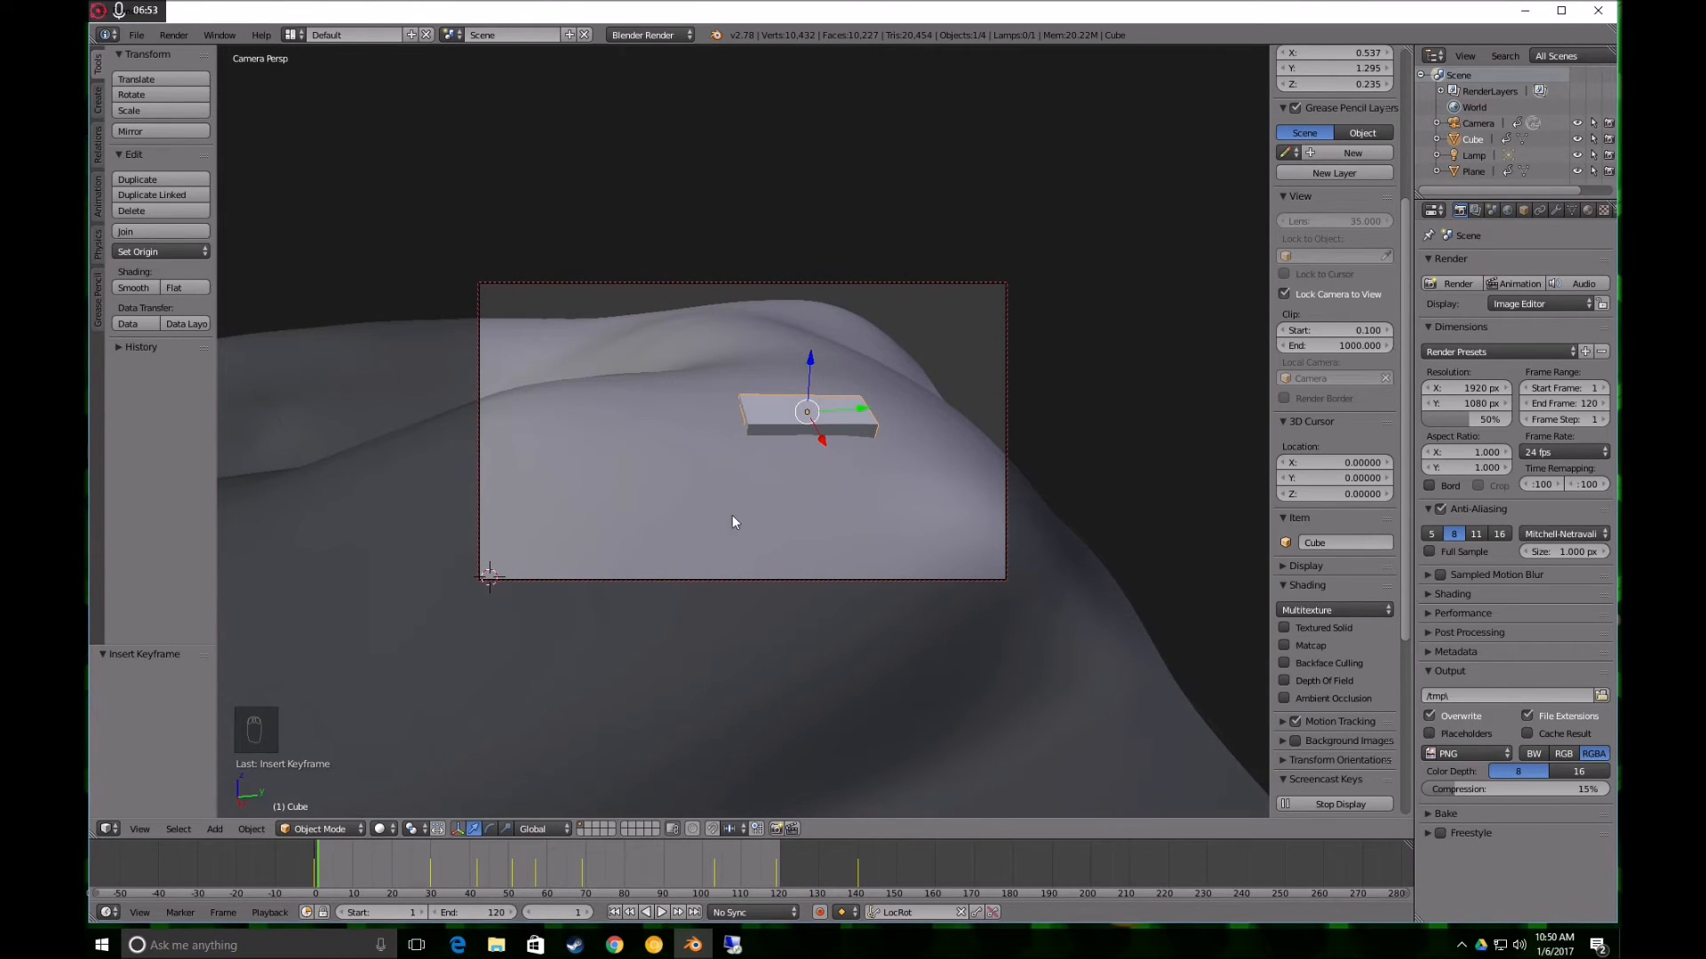
Angle the camera view slightly around the block, hide the 3D view's sidebar, and widen the properties editor
middle_drag(767, 471, 800, 447)
mouse_move(807, 460)
middle_down()
mouse_move(898, 429)
mouse_move(819, 456)
middle_up()
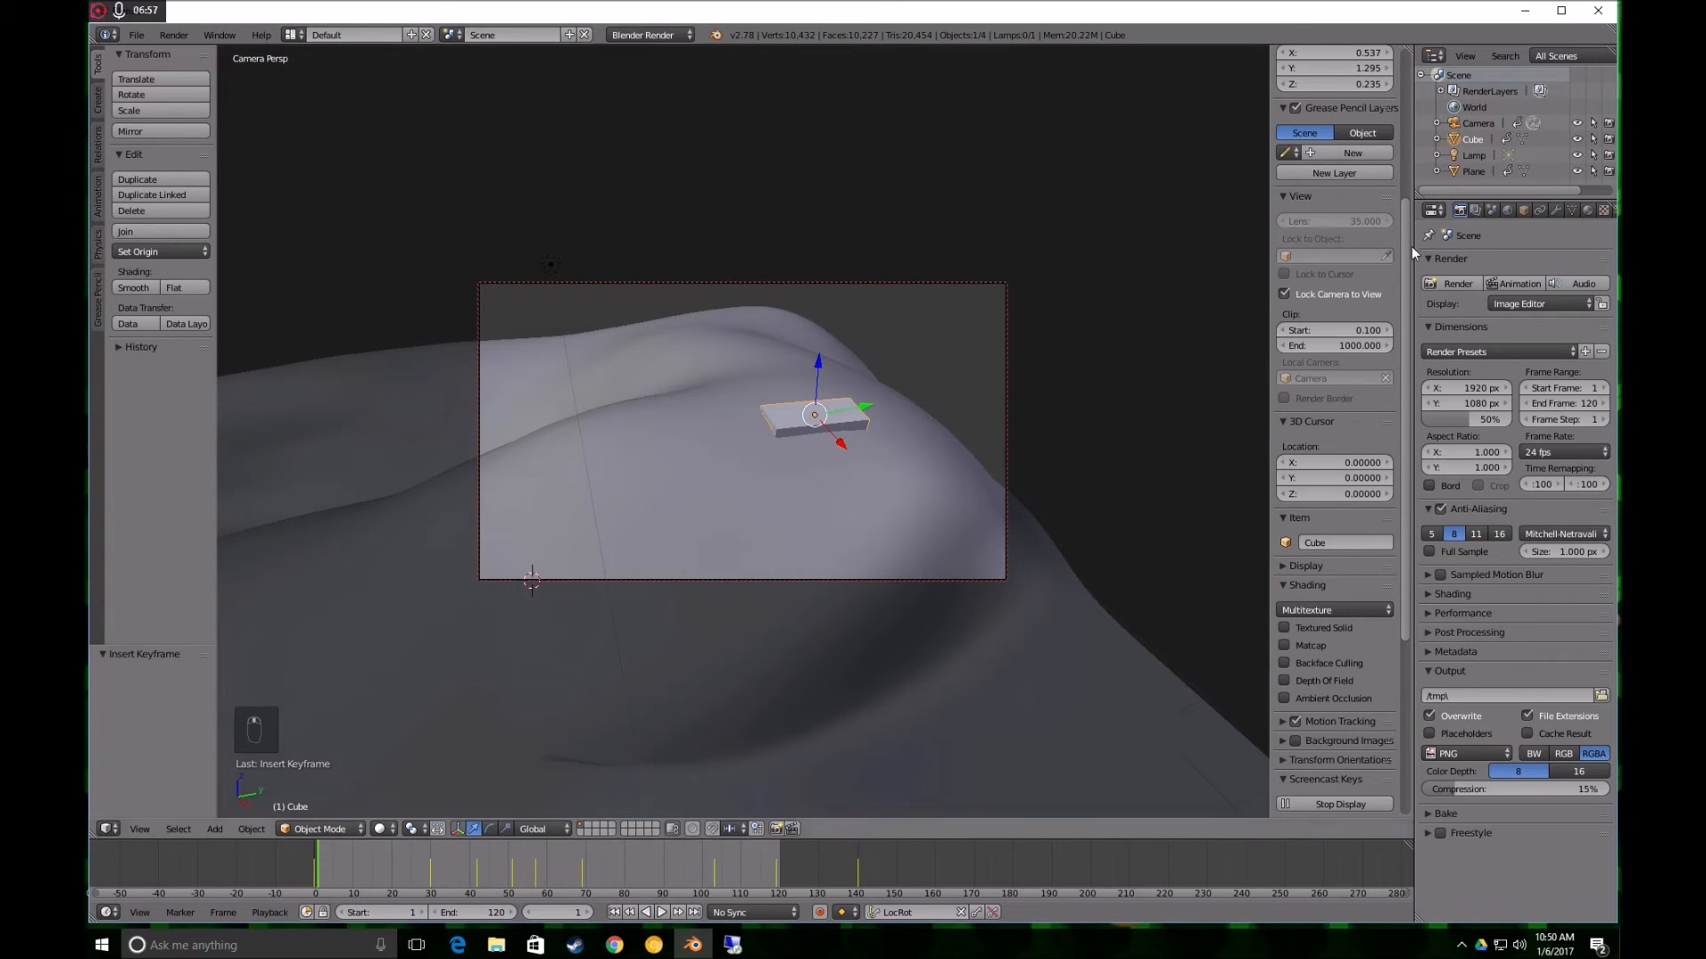
key(n)
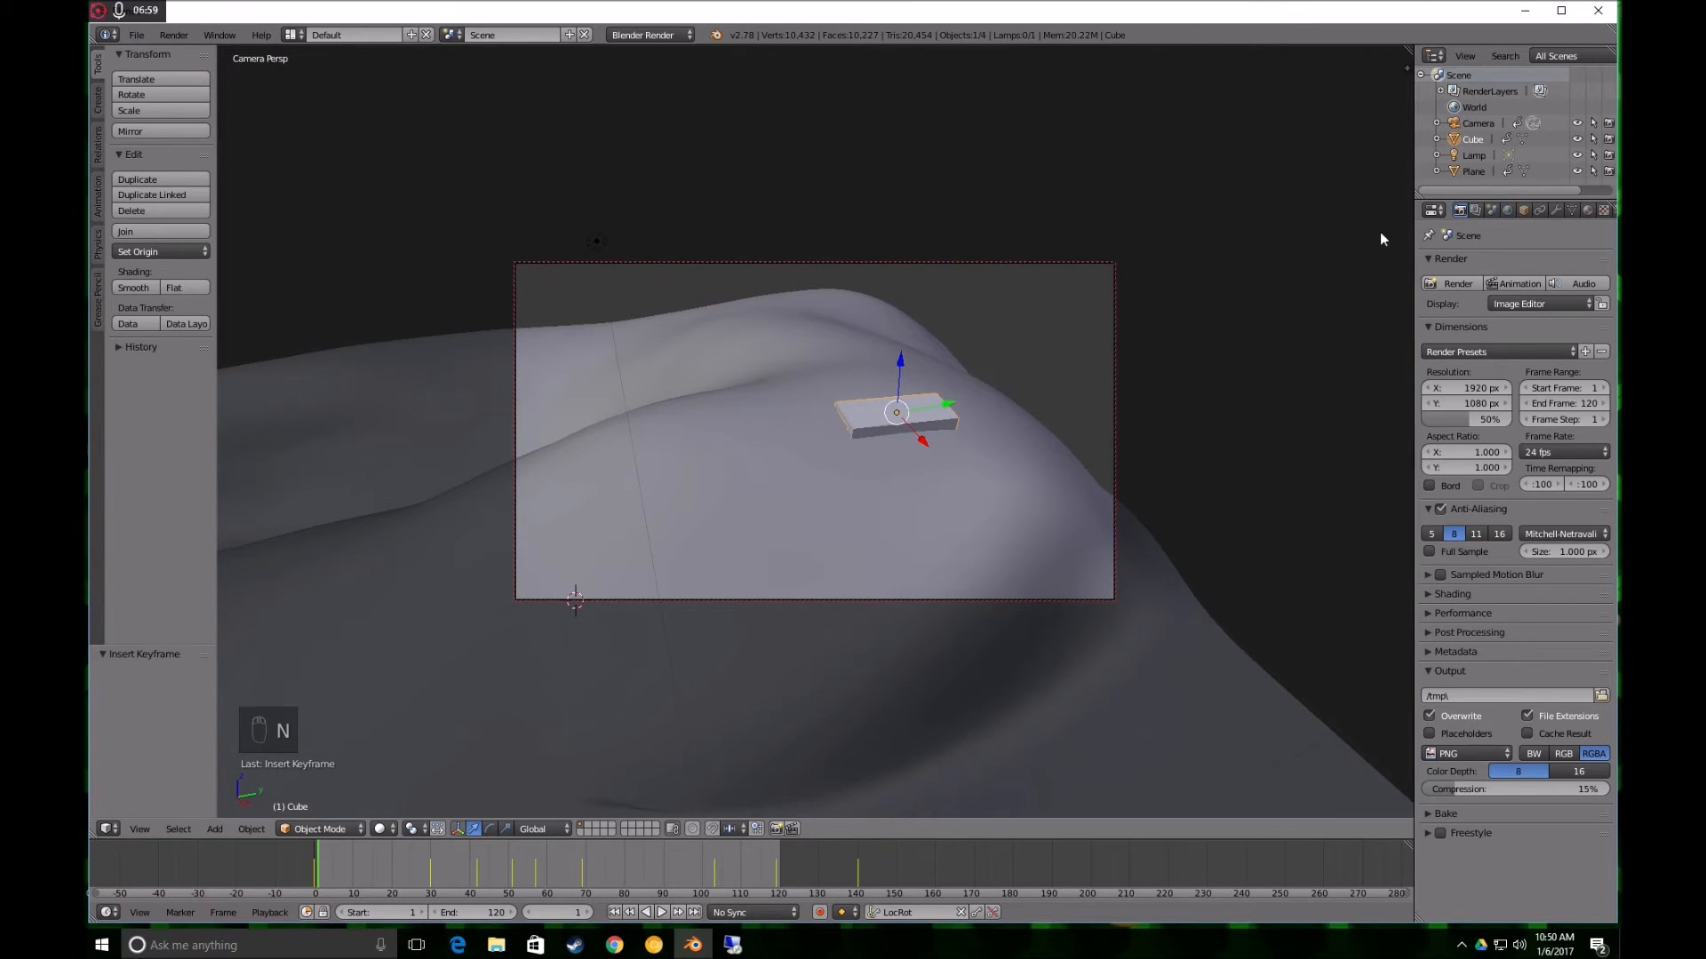
mouse_move(1413, 238)
mouse_down()
mouse_move(1378, 229)
mouse_move(1431, 238)
mouse_move(1384, 240)
mouse_up()
Enable Dynamic Paint on the cube as a brush, with Mesh Volume + Proximity as the paint source
click(1604, 210)
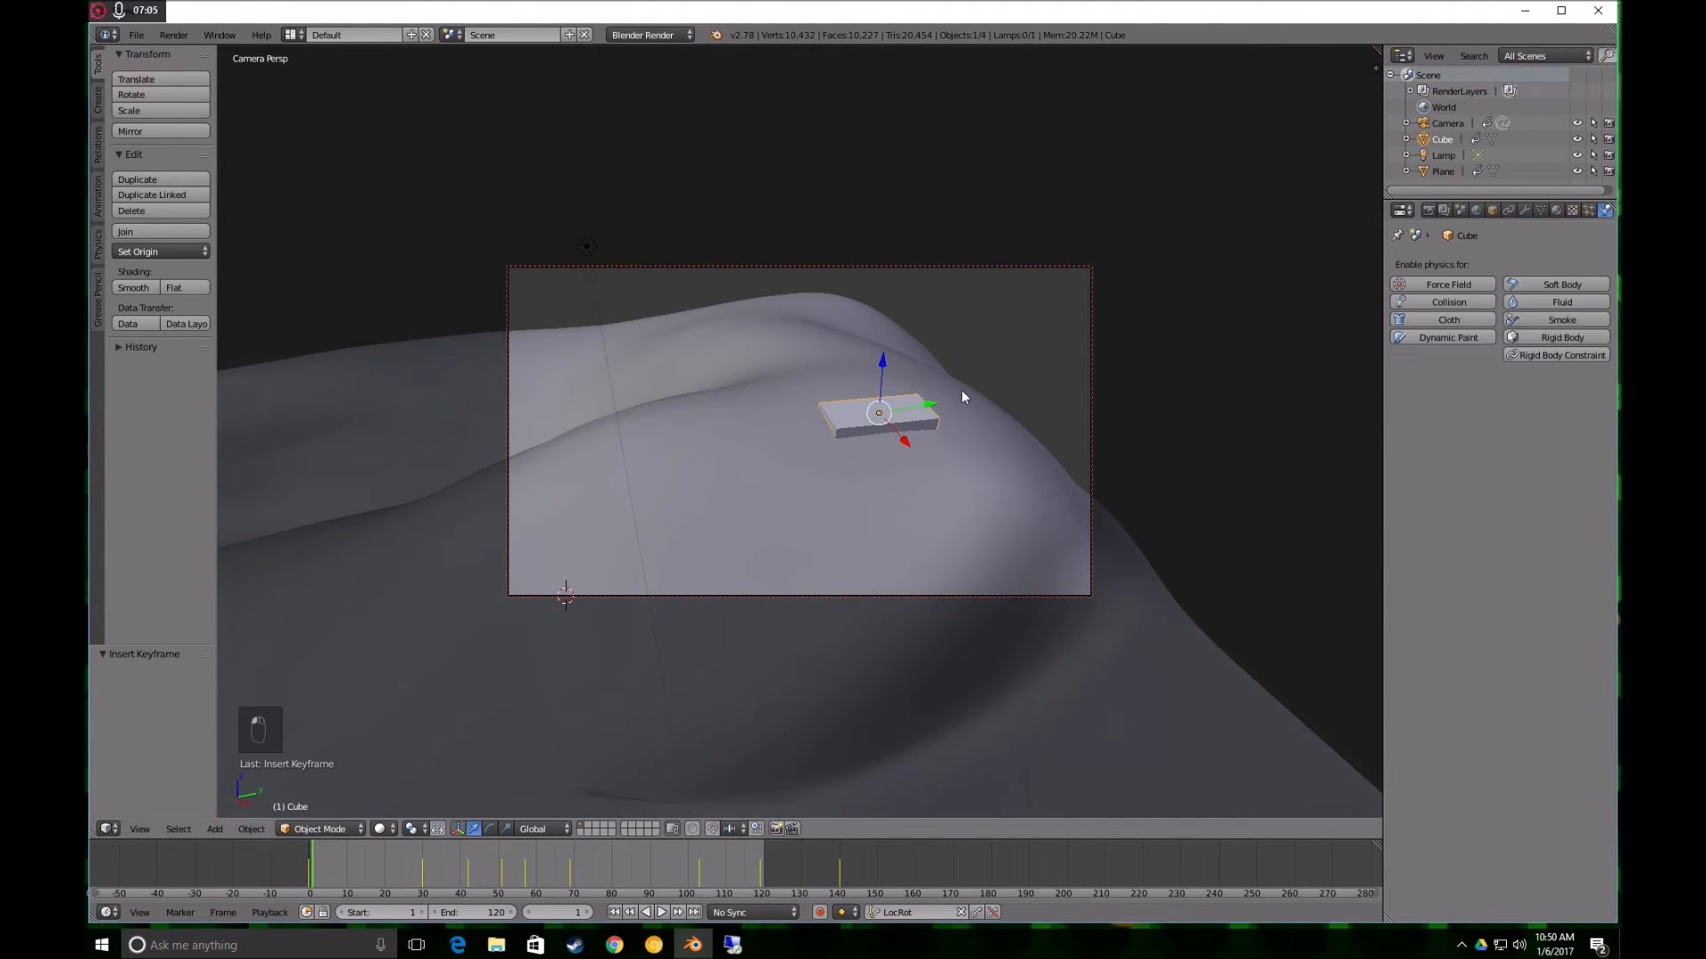
click(1427, 341)
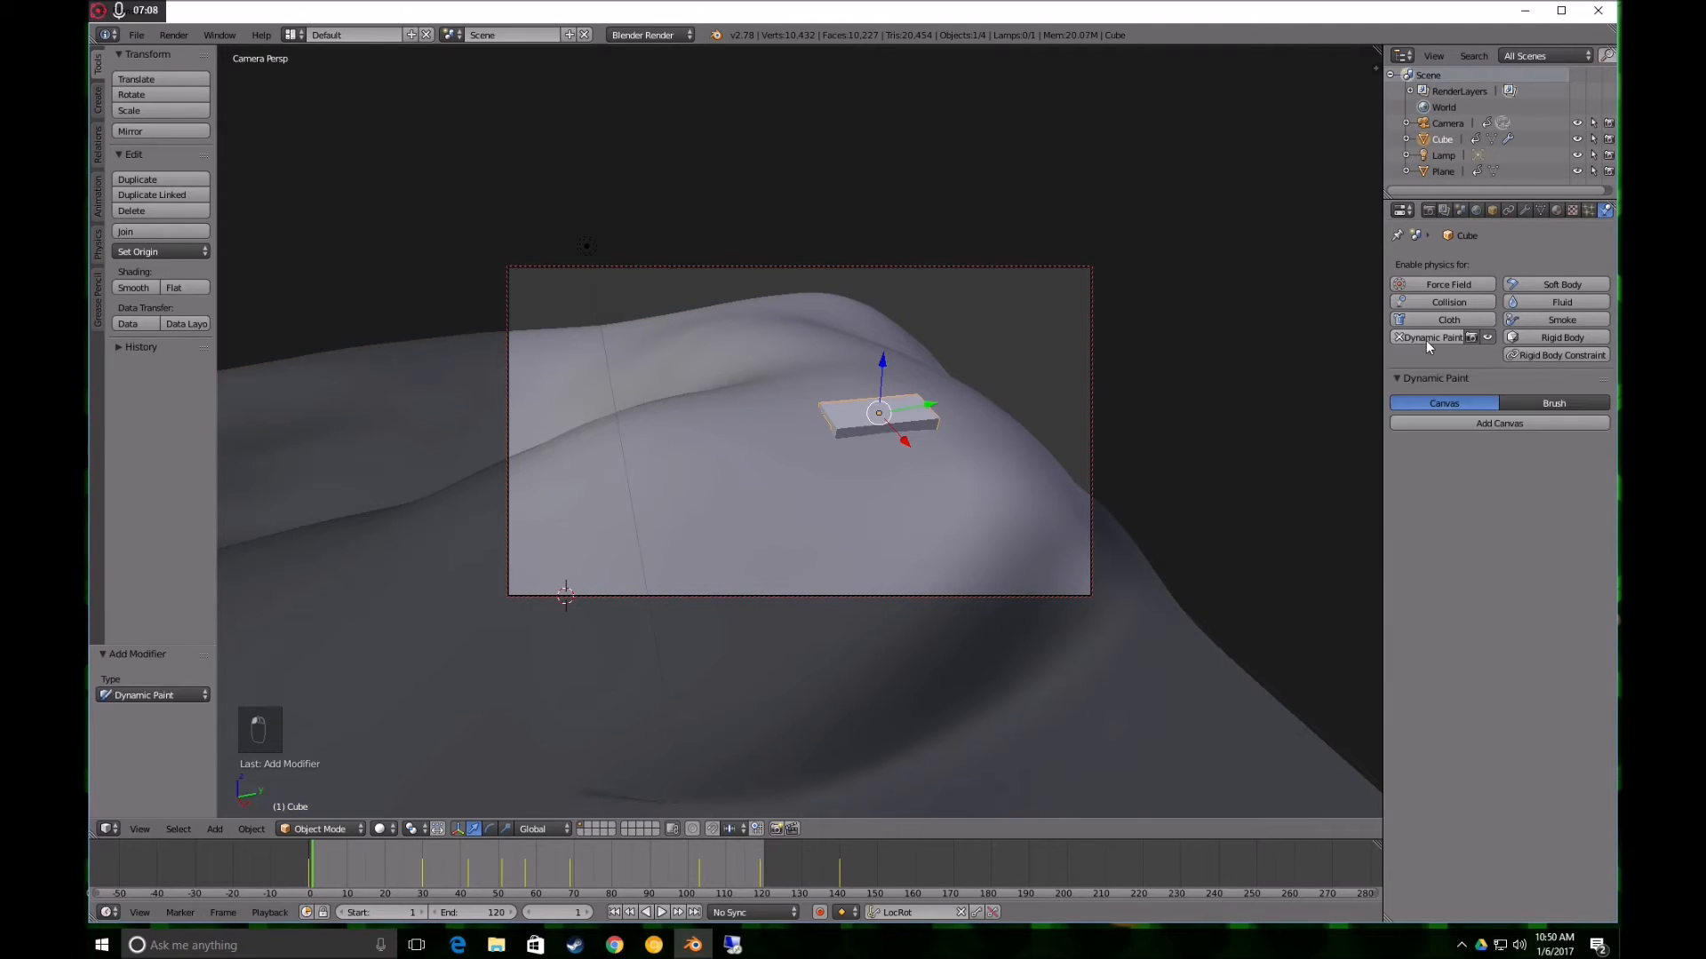
click(1541, 404)
click(1485, 423)
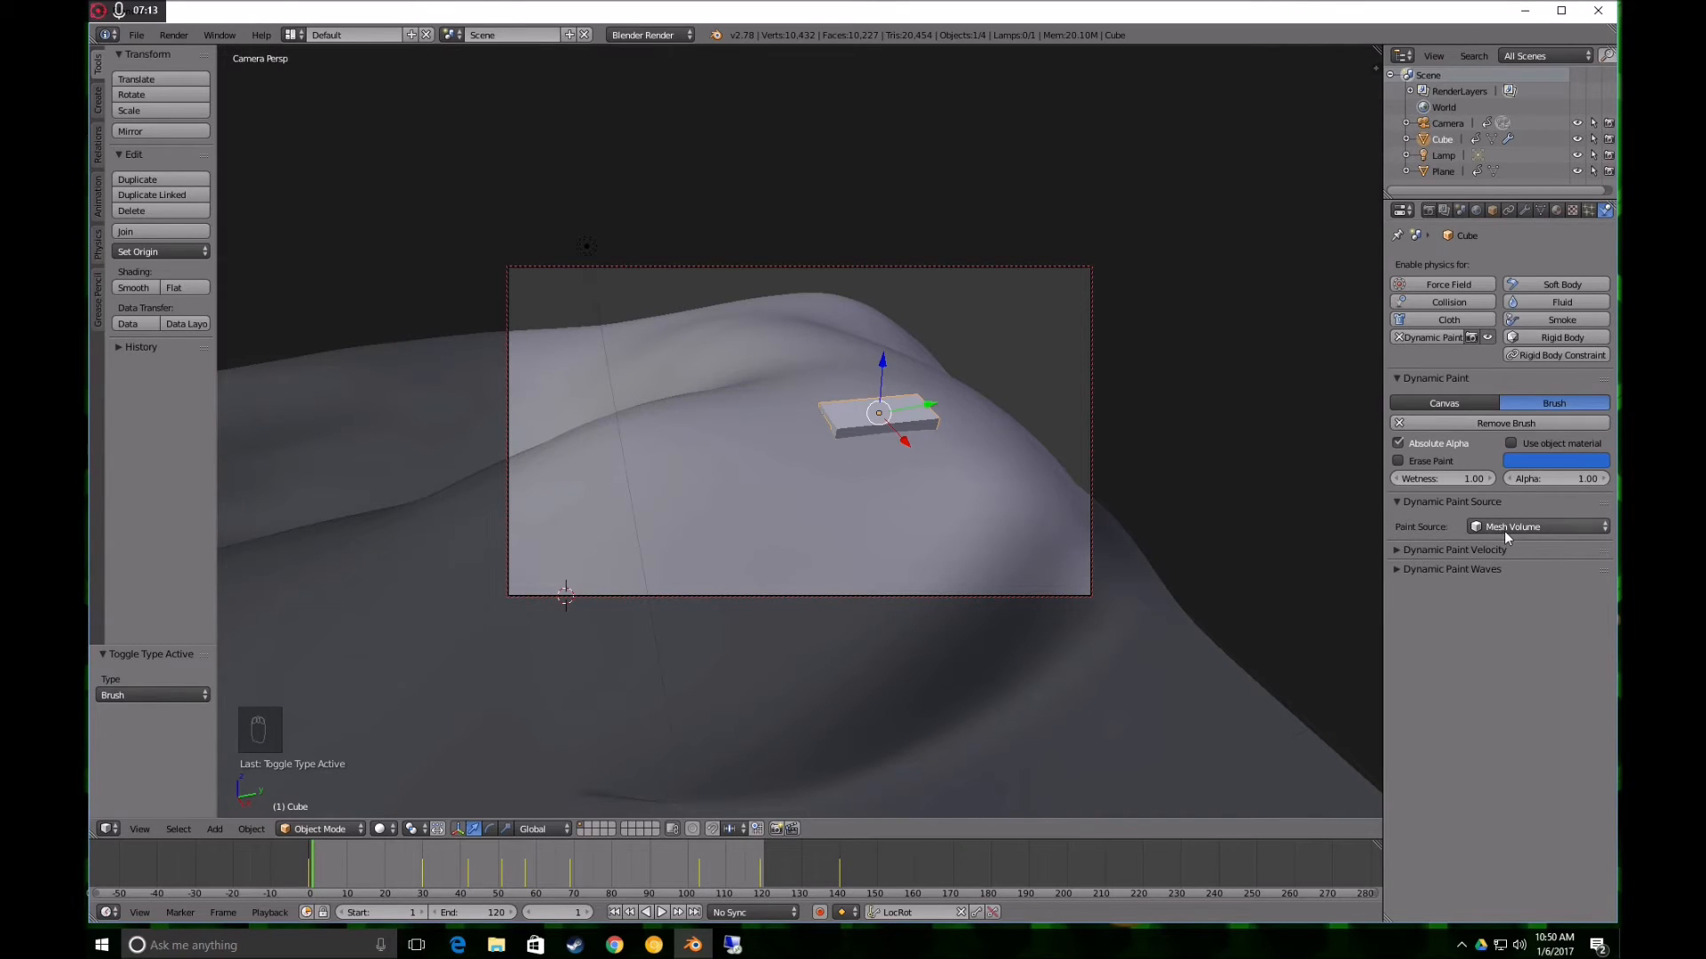
click(1506, 528)
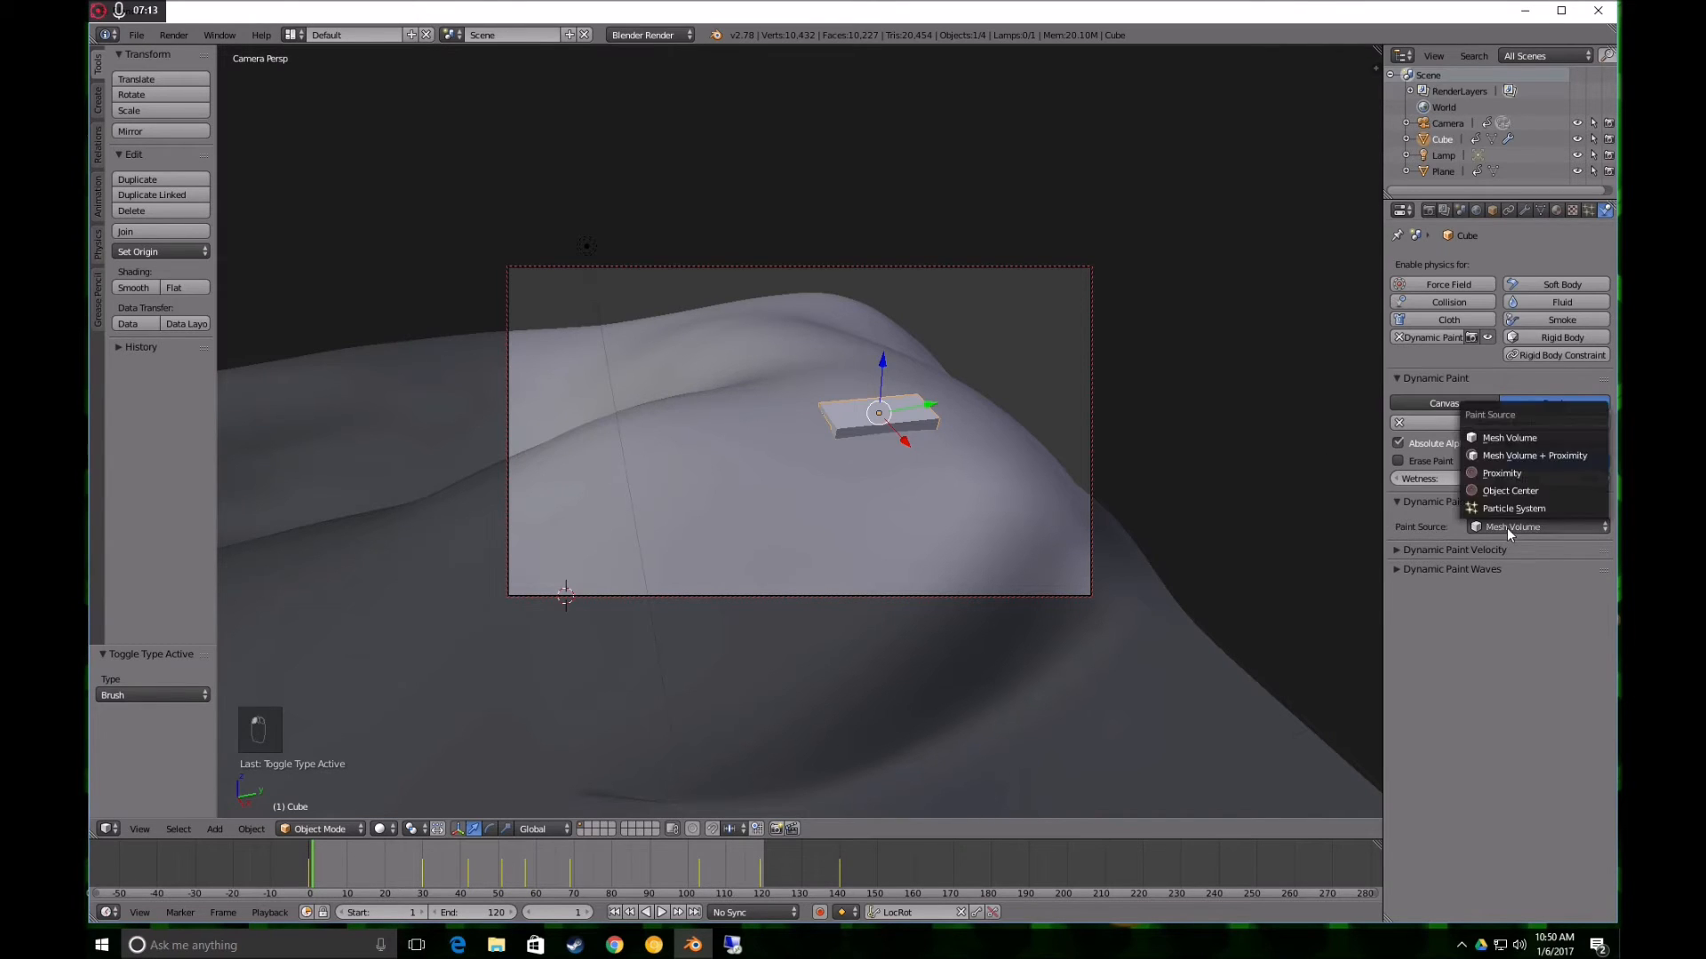
click(1519, 456)
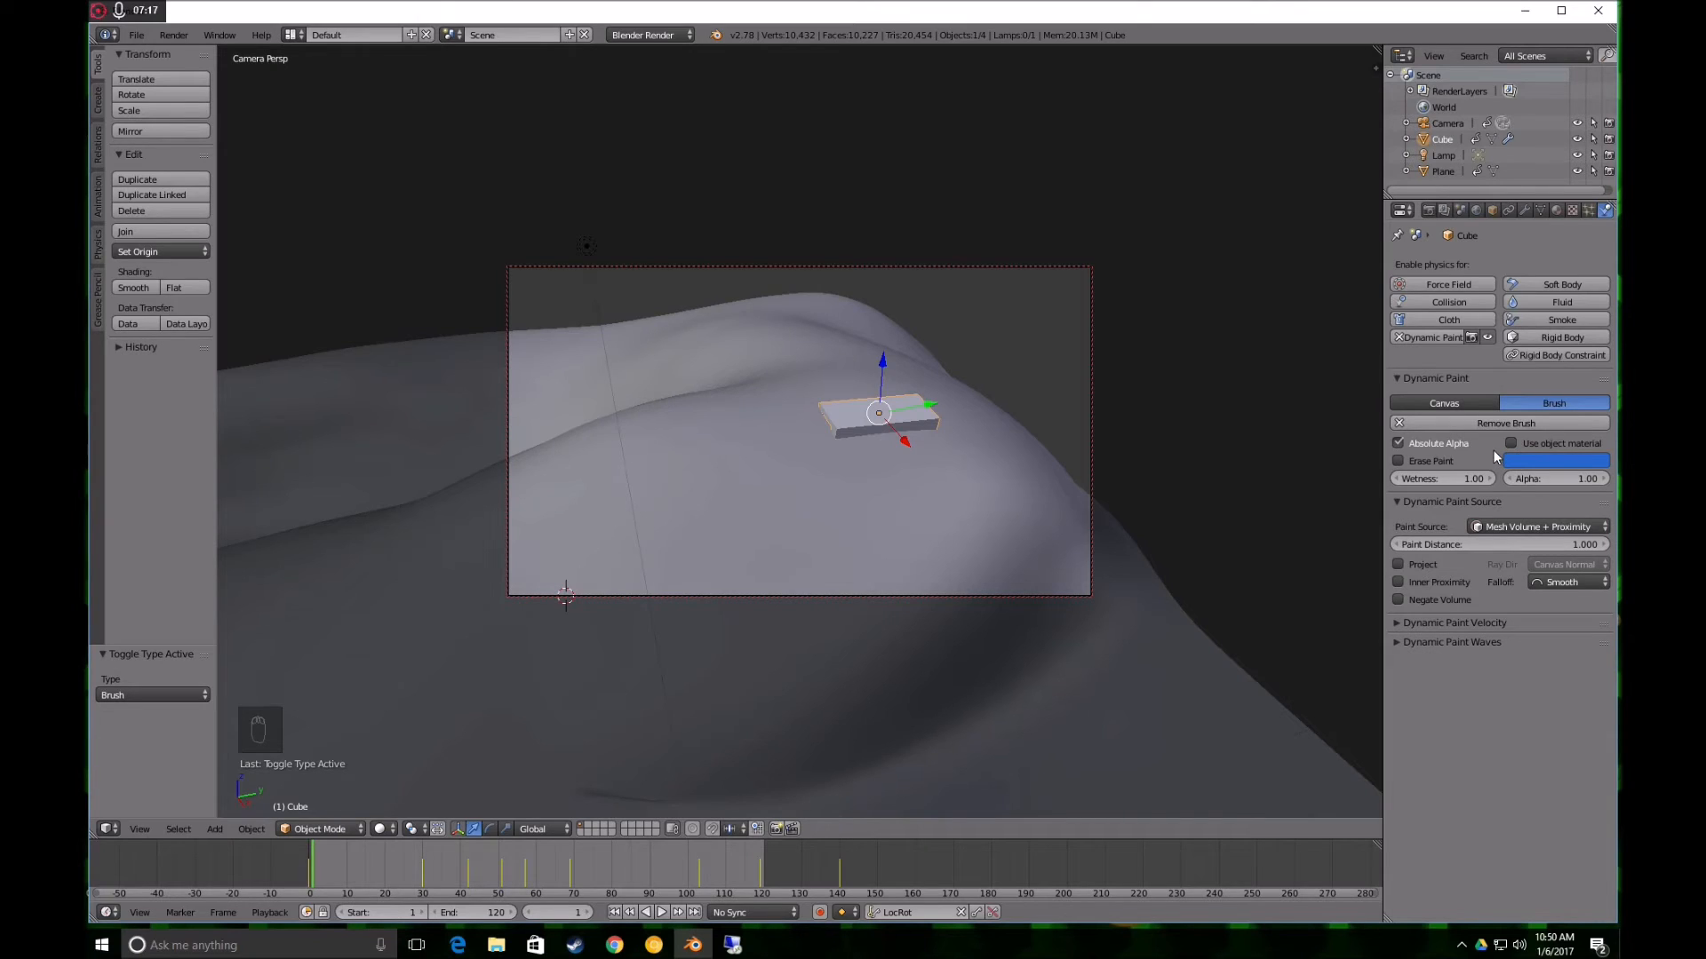
Enable Dynamic Paint on the terrain plane as a canvas and set its surface type to Displace
right_click(695, 428)
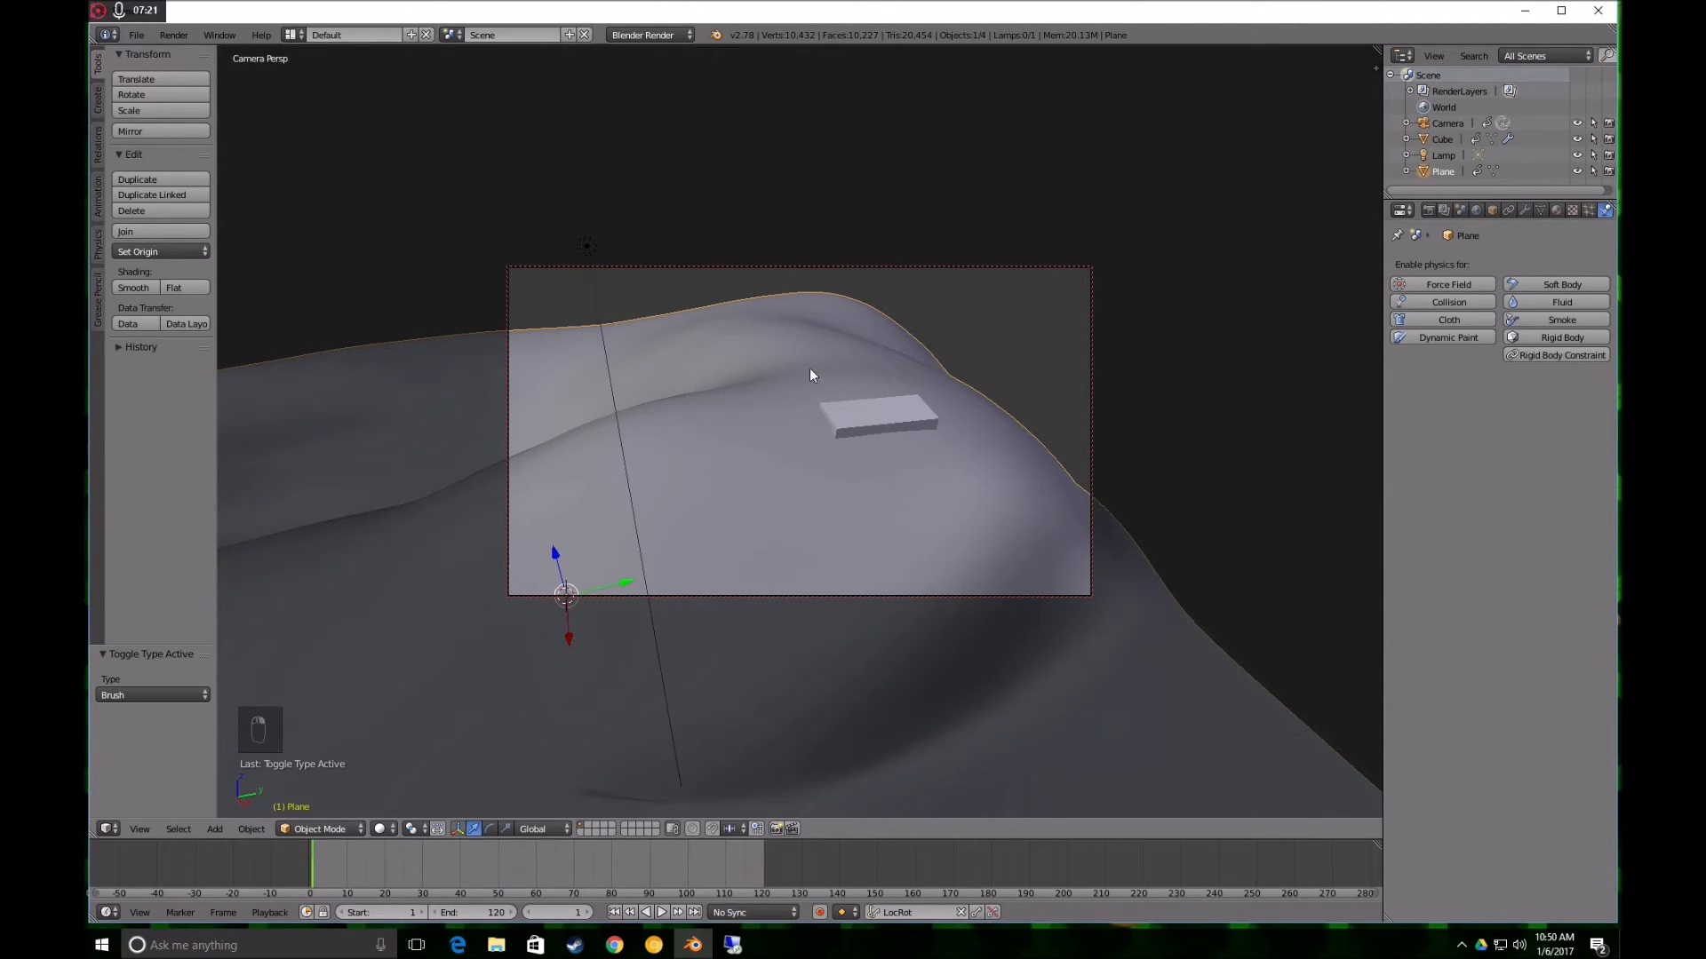
click(1414, 334)
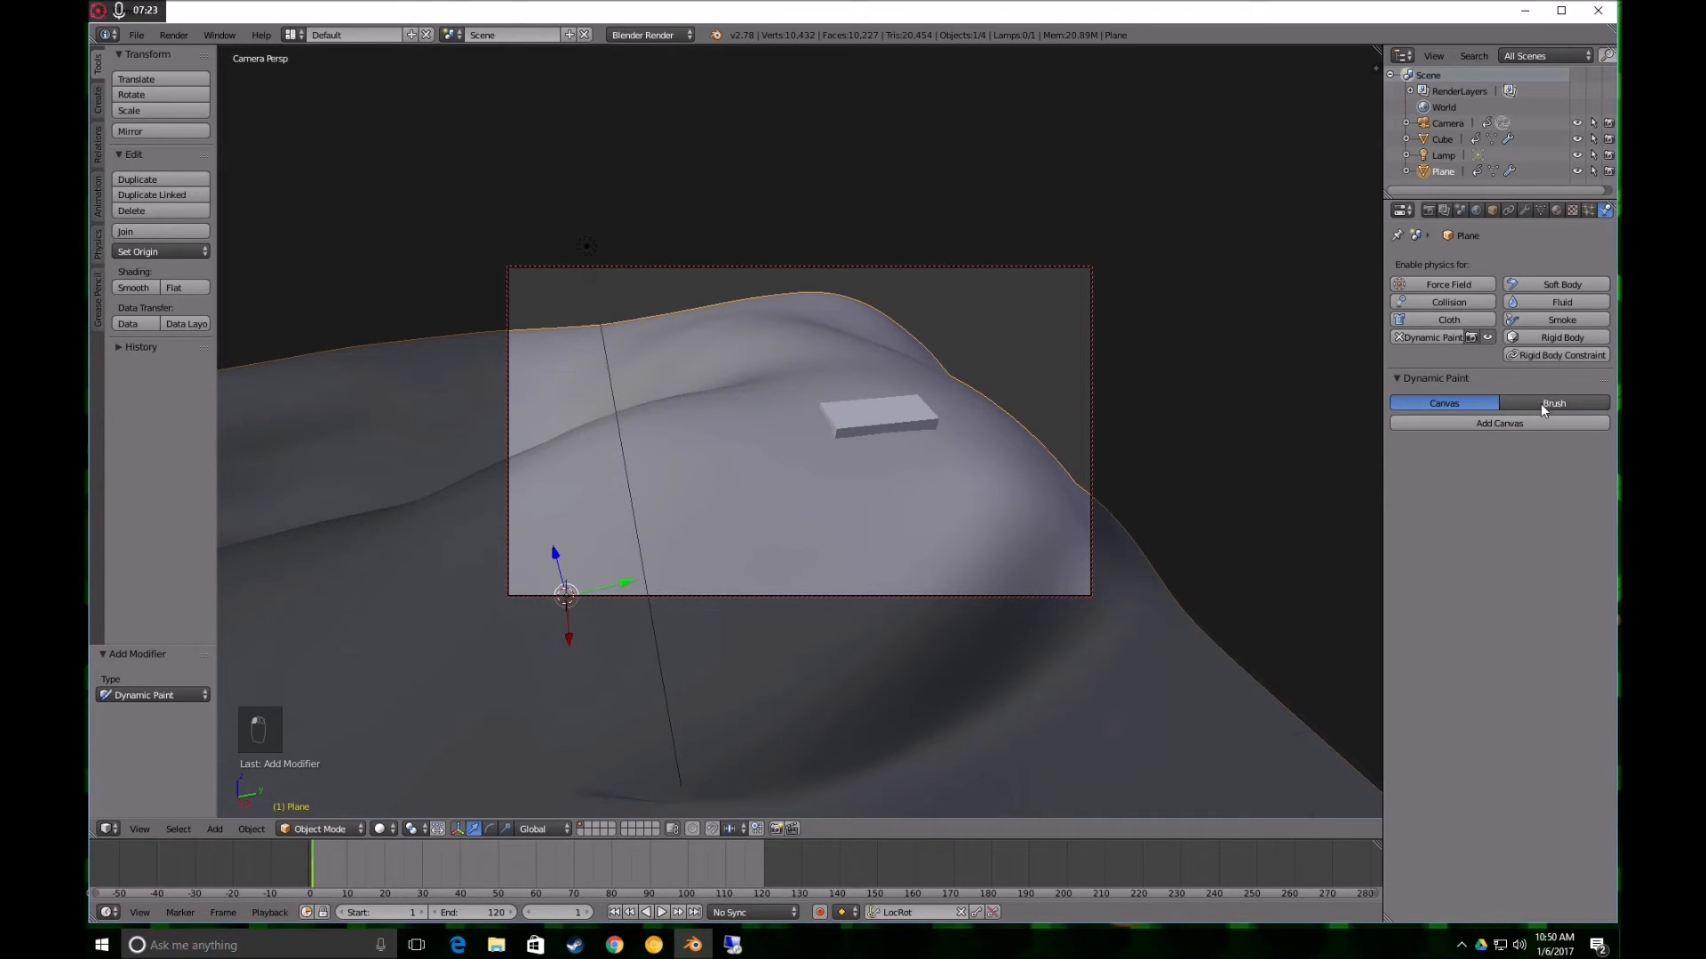
click(1479, 424)
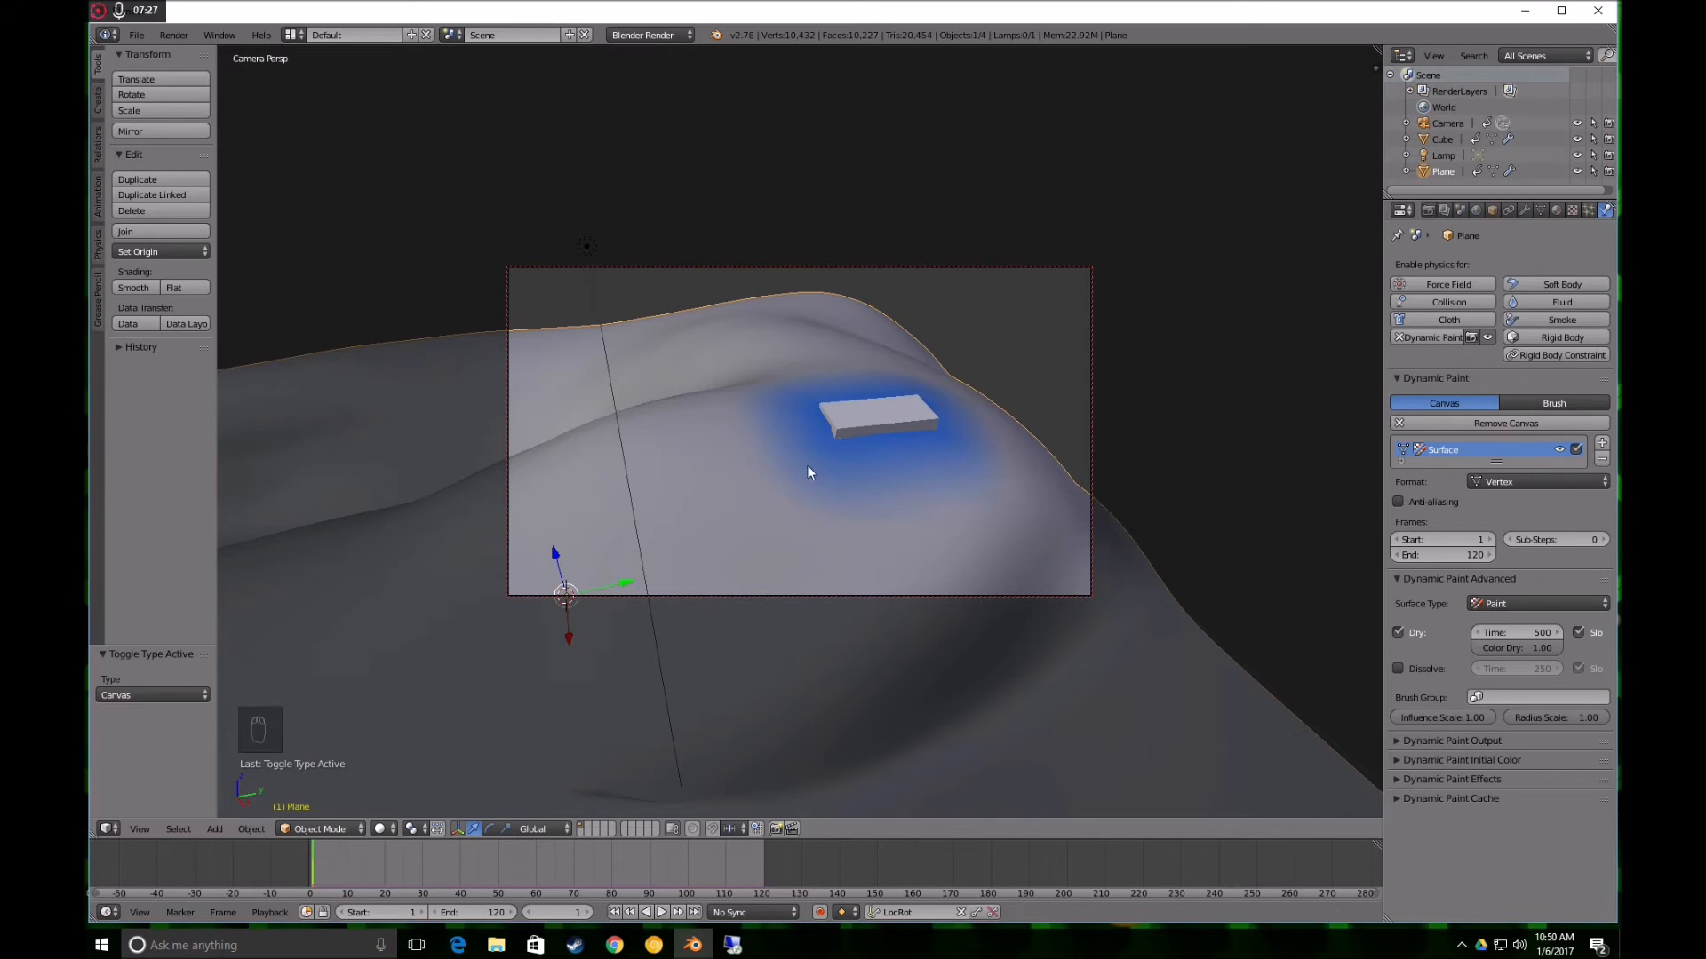
mouse_move(309, 839)
mouse_down()
mouse_move(805, 856)
mouse_move(310, 867)
mouse_up()
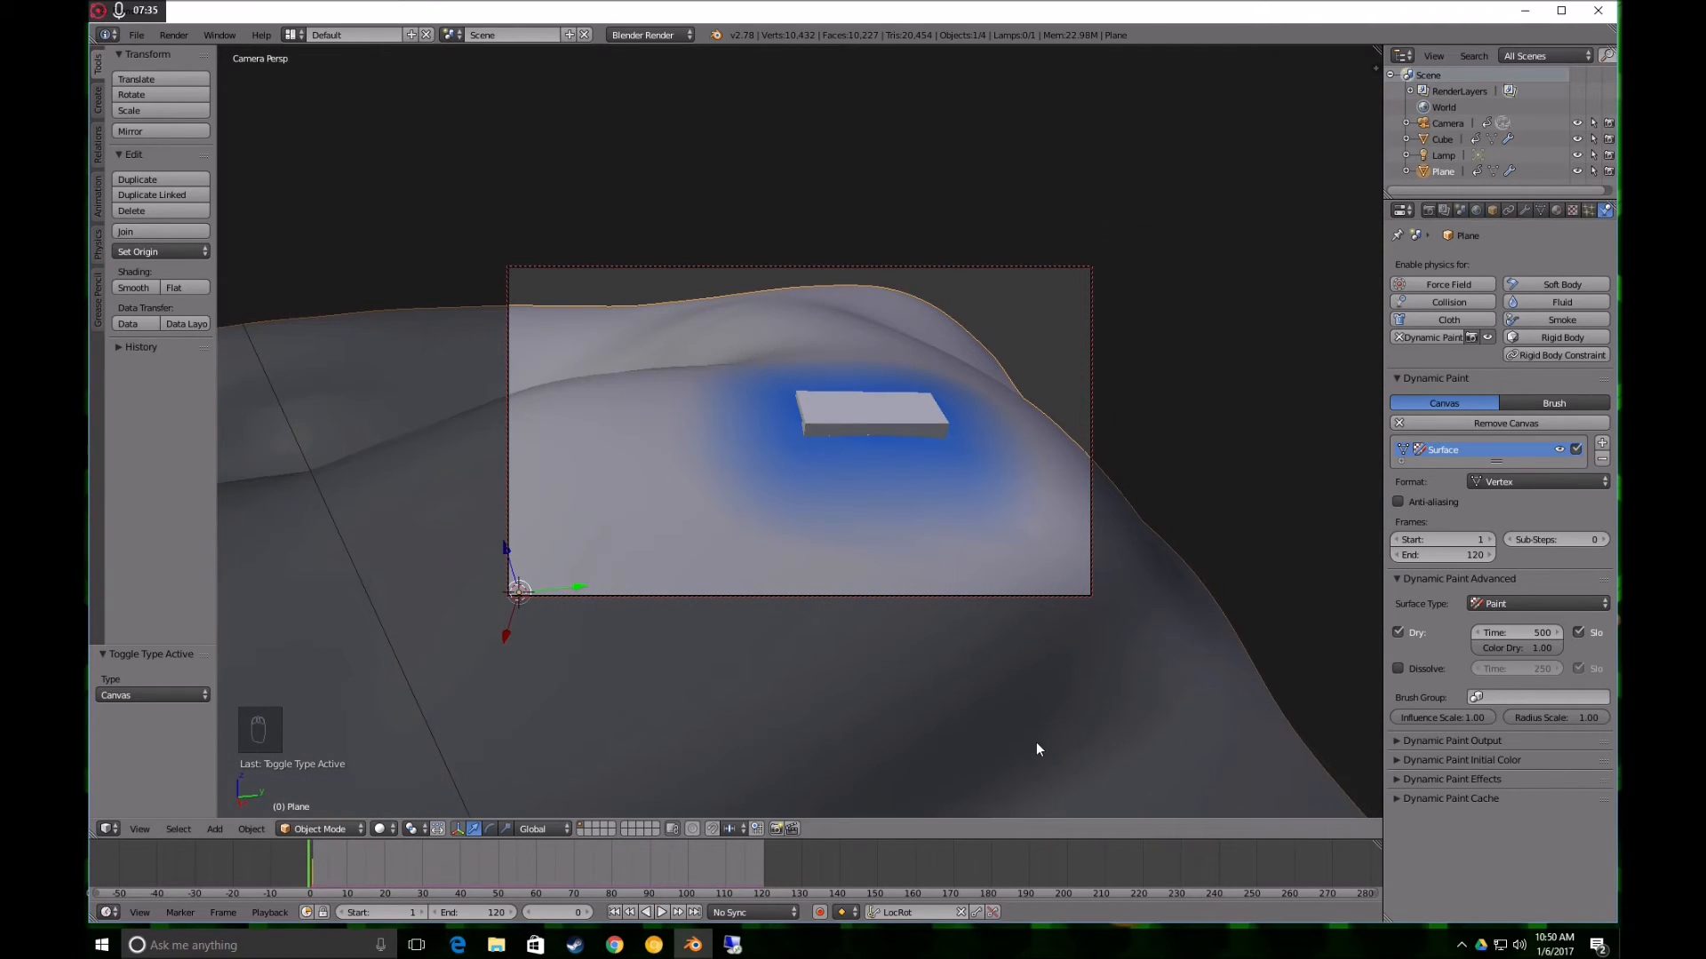
click(1523, 604)
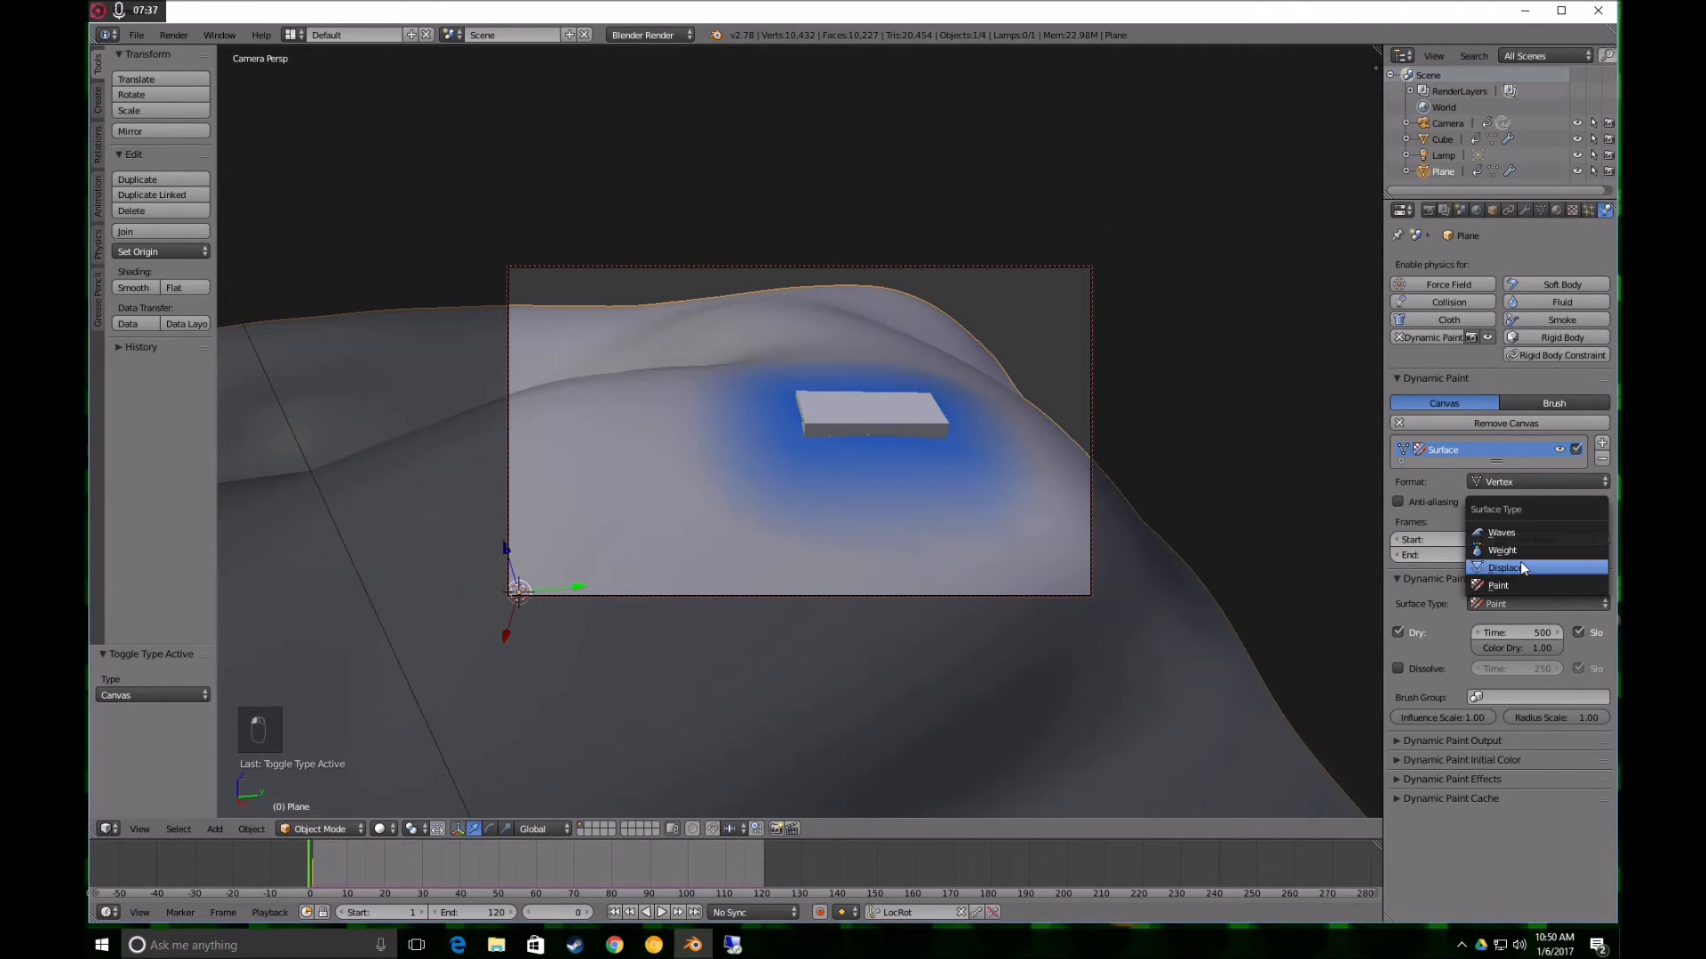
click(1521, 561)
Preview the terrain displacement by running through the animation to frame 150, and return to frame 0
key(alt+a)
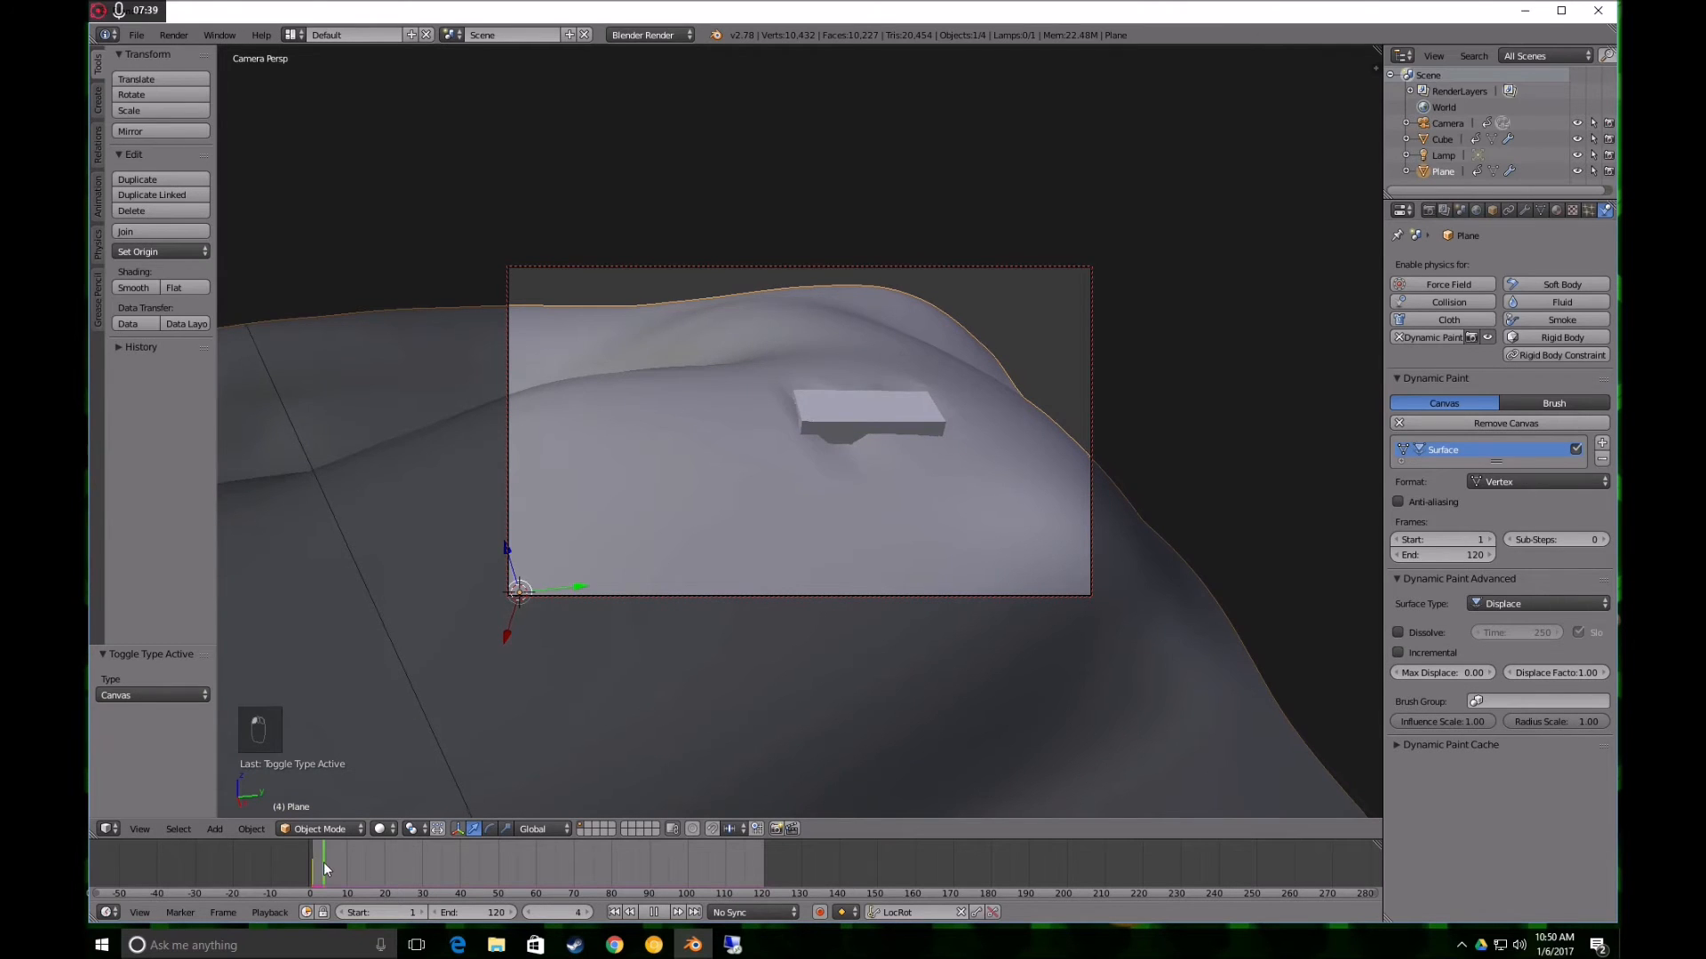
drag(402, 868, 876, 850)
key(alt+a)
scroll(983, 543, down, 2)
mouse_move(982, 544)
middle_down()
mouse_move(975, 613)
mouse_move(957, 533)
middle_up()
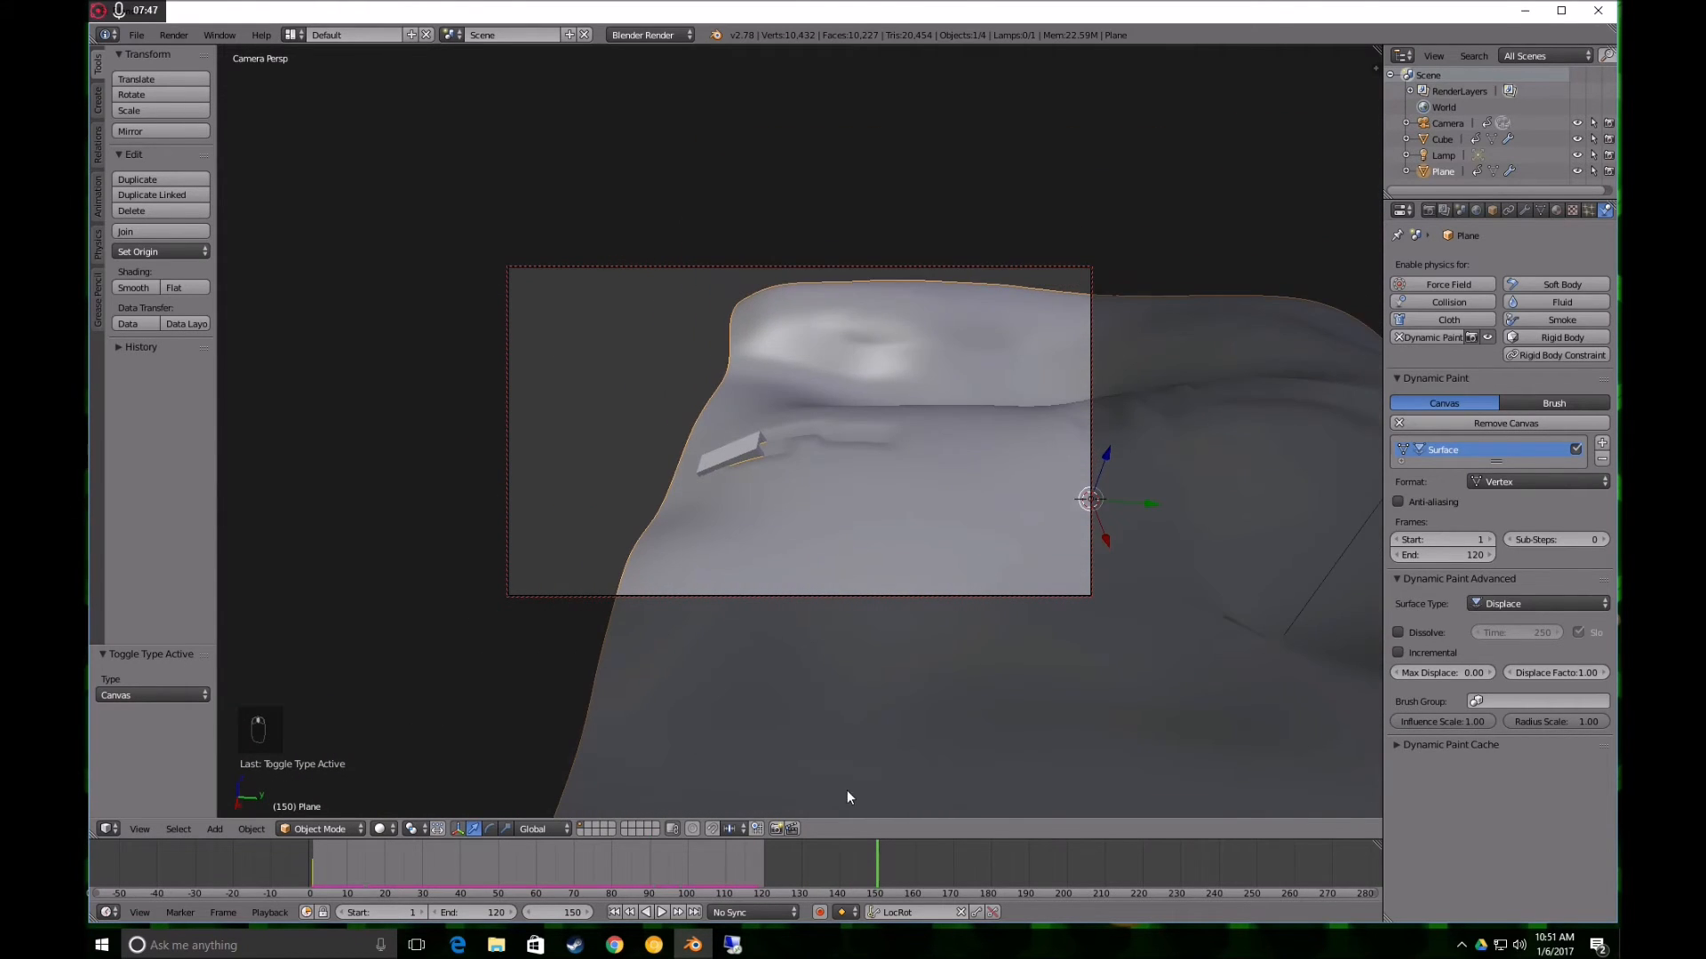
drag(881, 865, 309, 860)
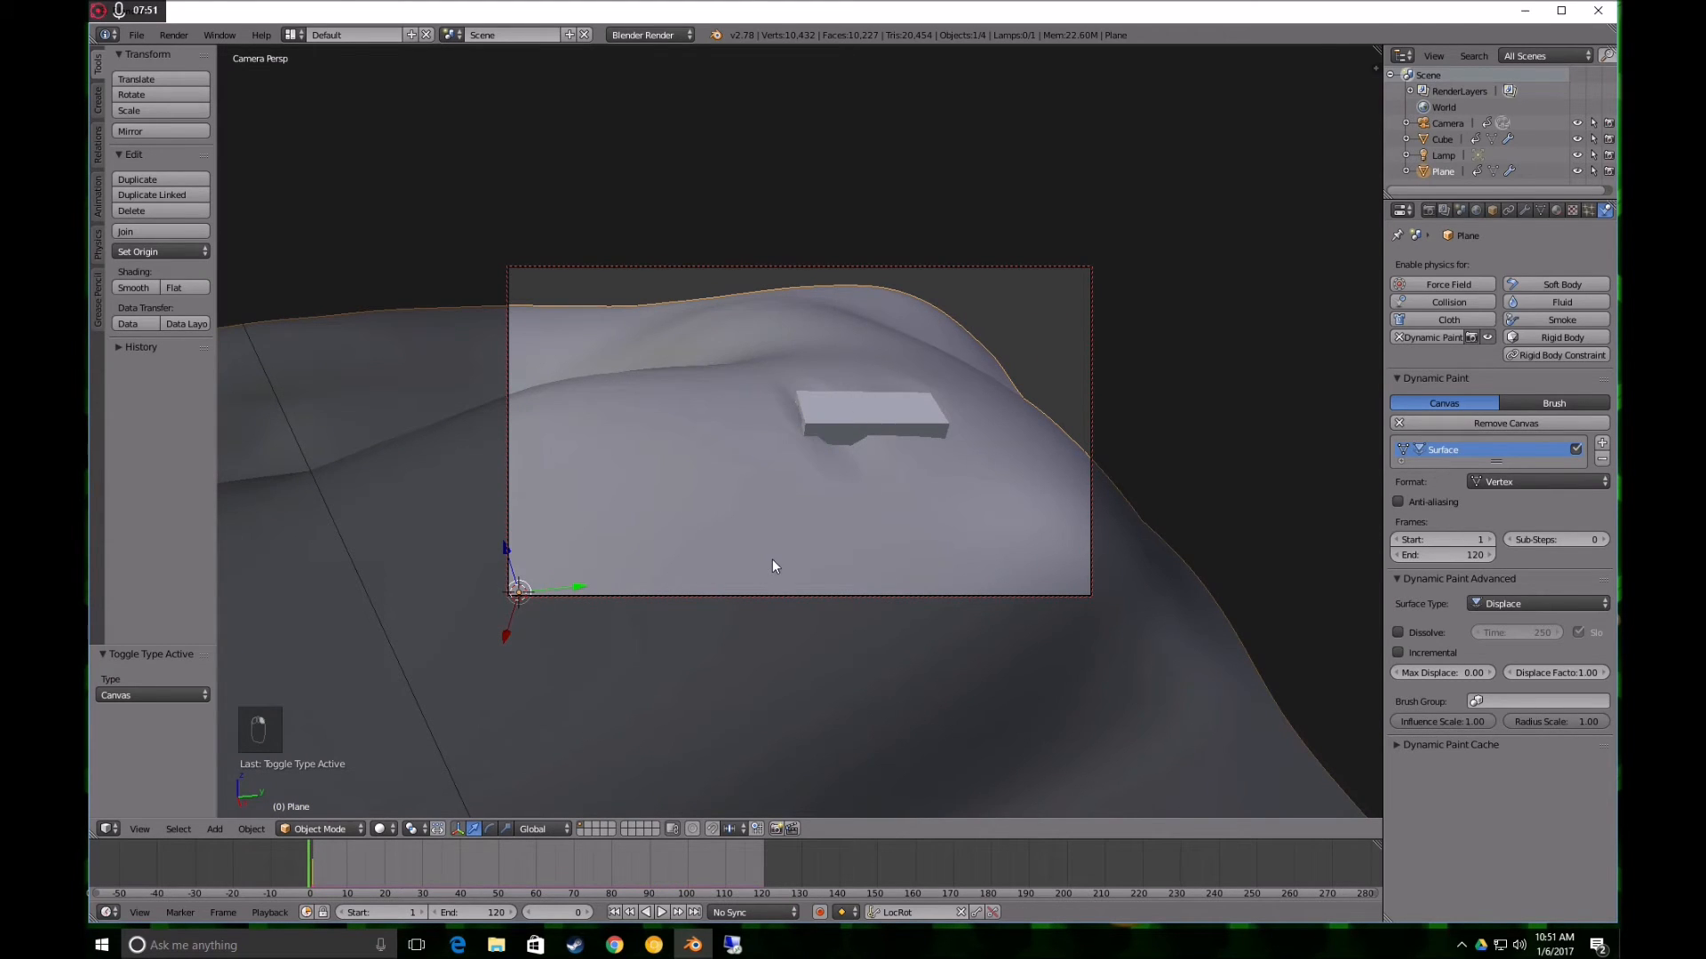
Examine the terrain plane's mesh density around the block in wireframe and in Edit Mode, and return to Object Mode
key(z)
scroll(779, 535, down, 4)
key(z)
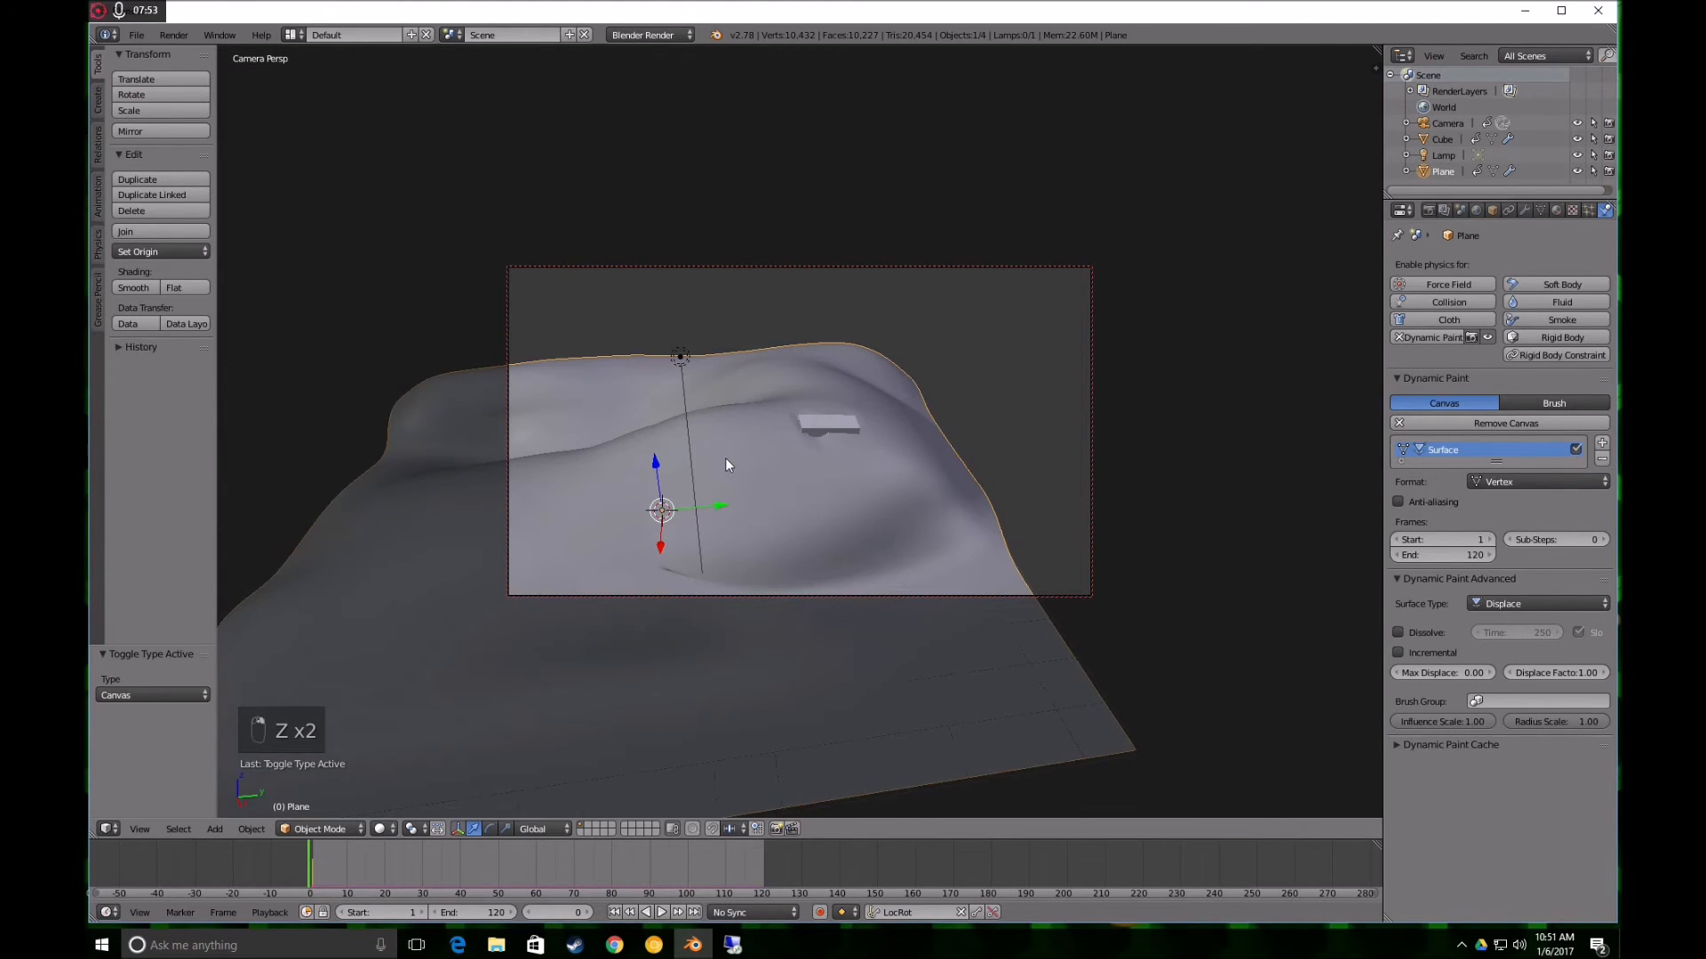
middle_drag(726, 459, 799, 495)
key(z)
key(z)
key(Tab)
mouse_move(799, 496)
middle_down()
mouse_move(854, 458)
mouse_move(782, 511)
middle_up()
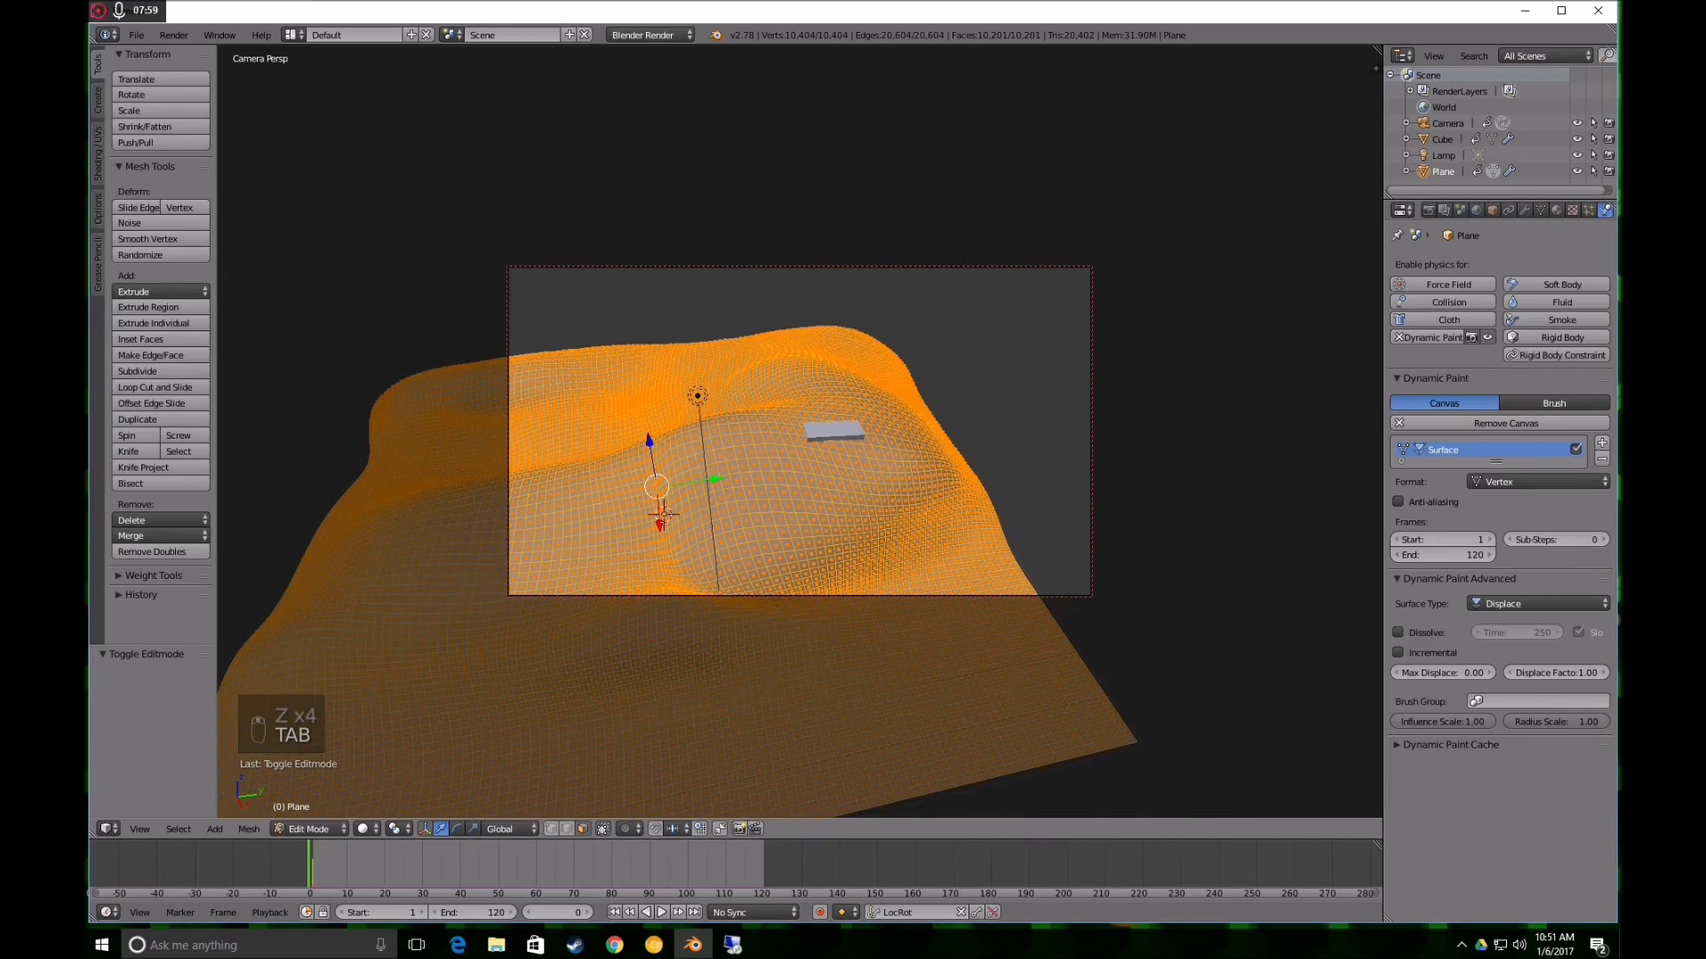
key(Tab)
Add a Subdivision Surface modifier to the terrain plane with view and render subdivisions of 1, and apply it
click(1524, 210)
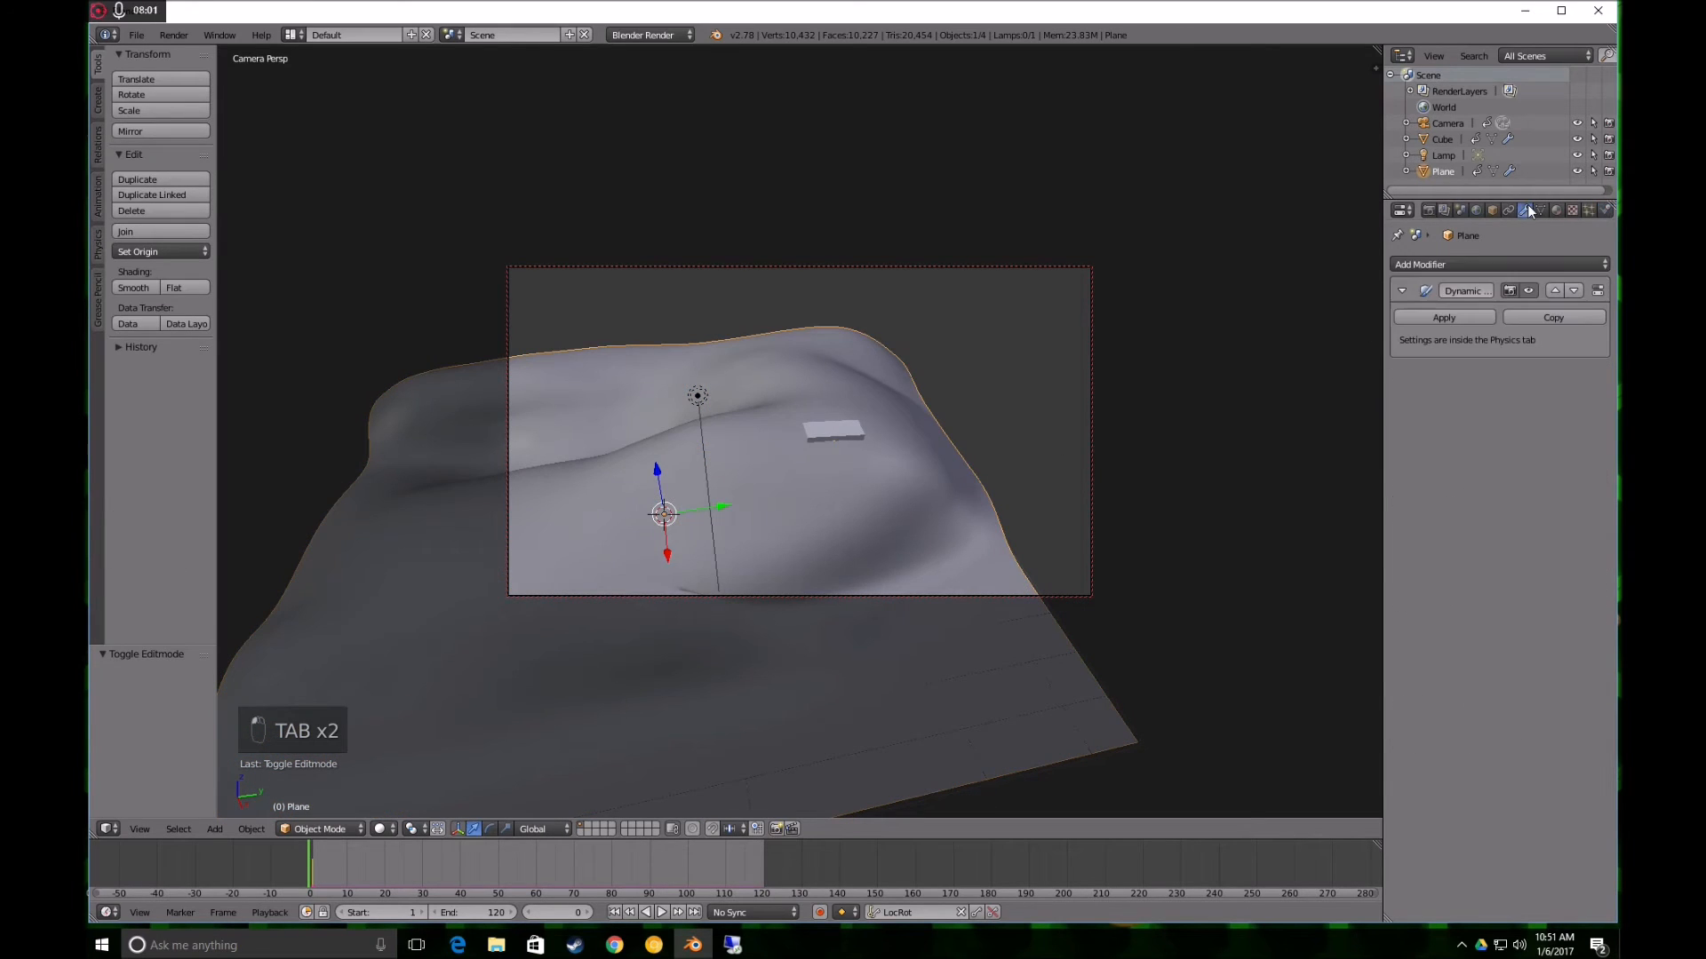
click(1468, 264)
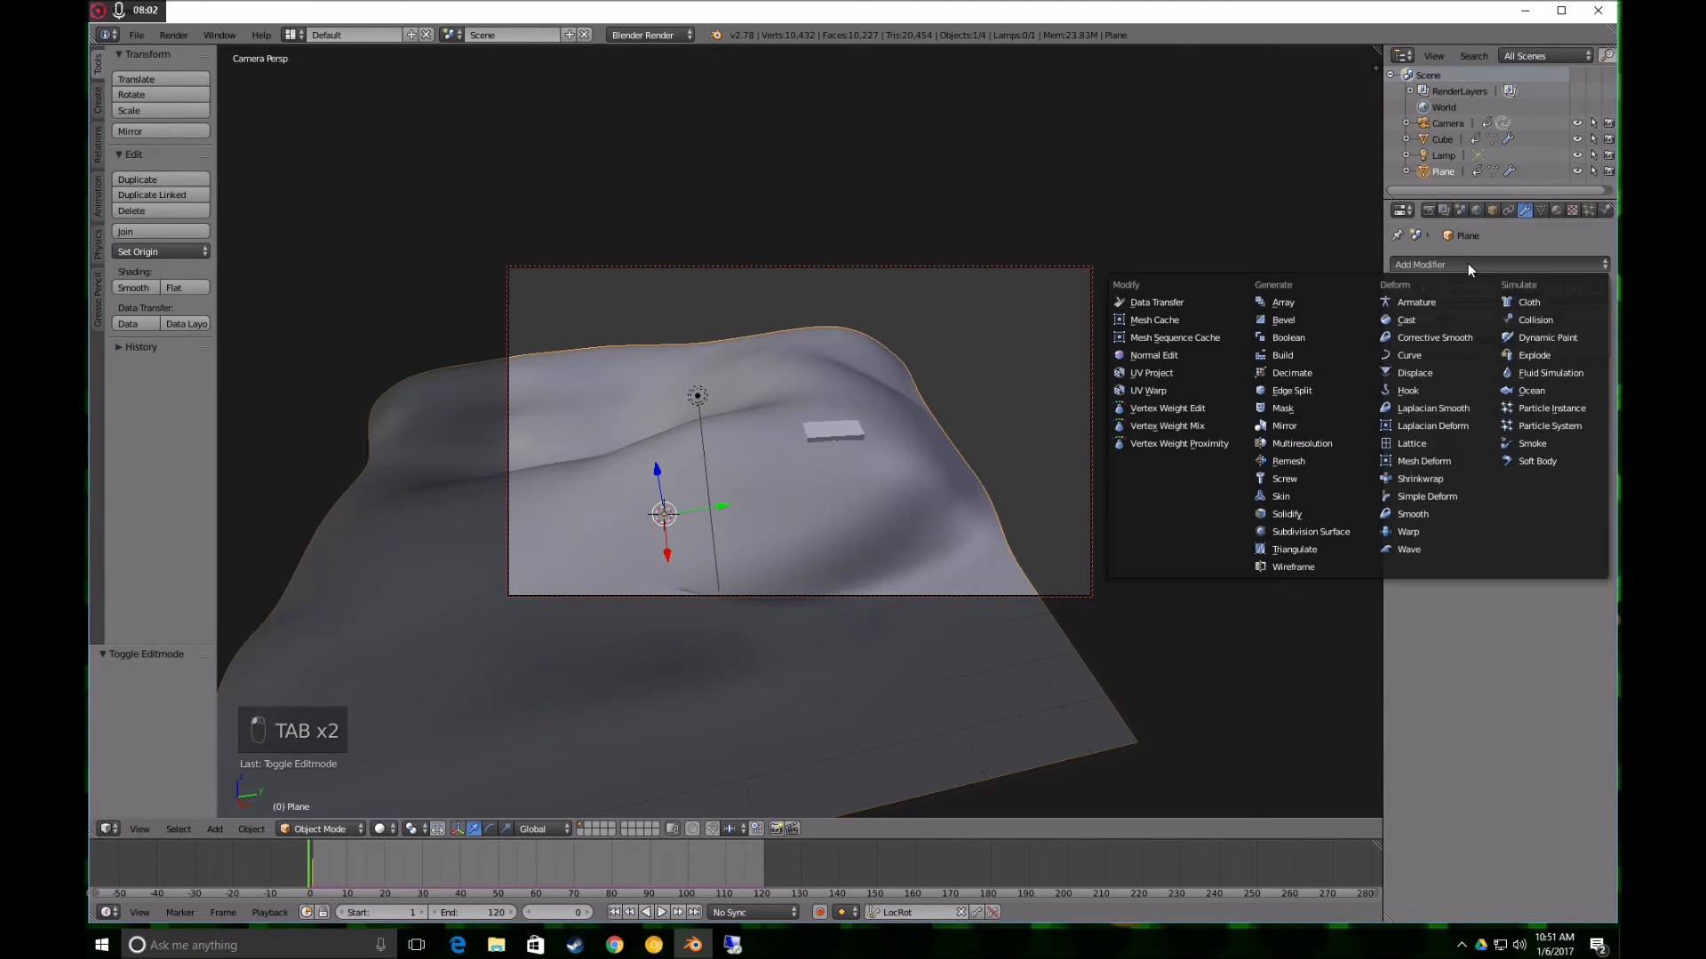
click(1322, 529)
click(1403, 479)
key(z)
key(z)
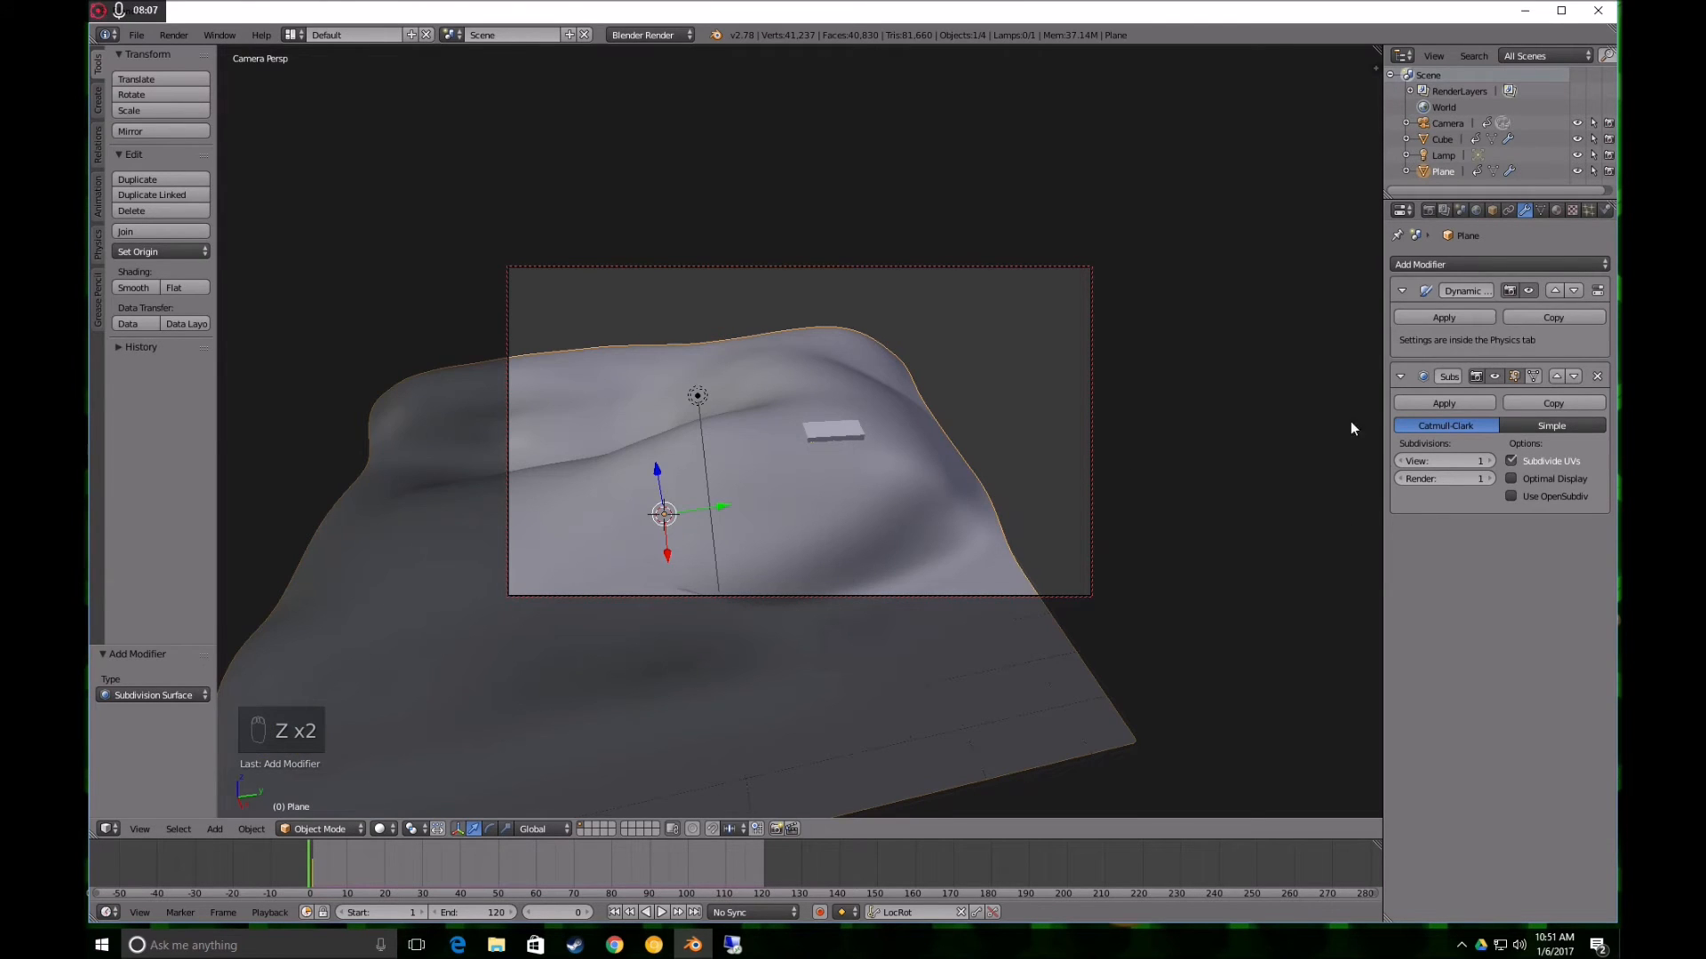
click(1444, 403)
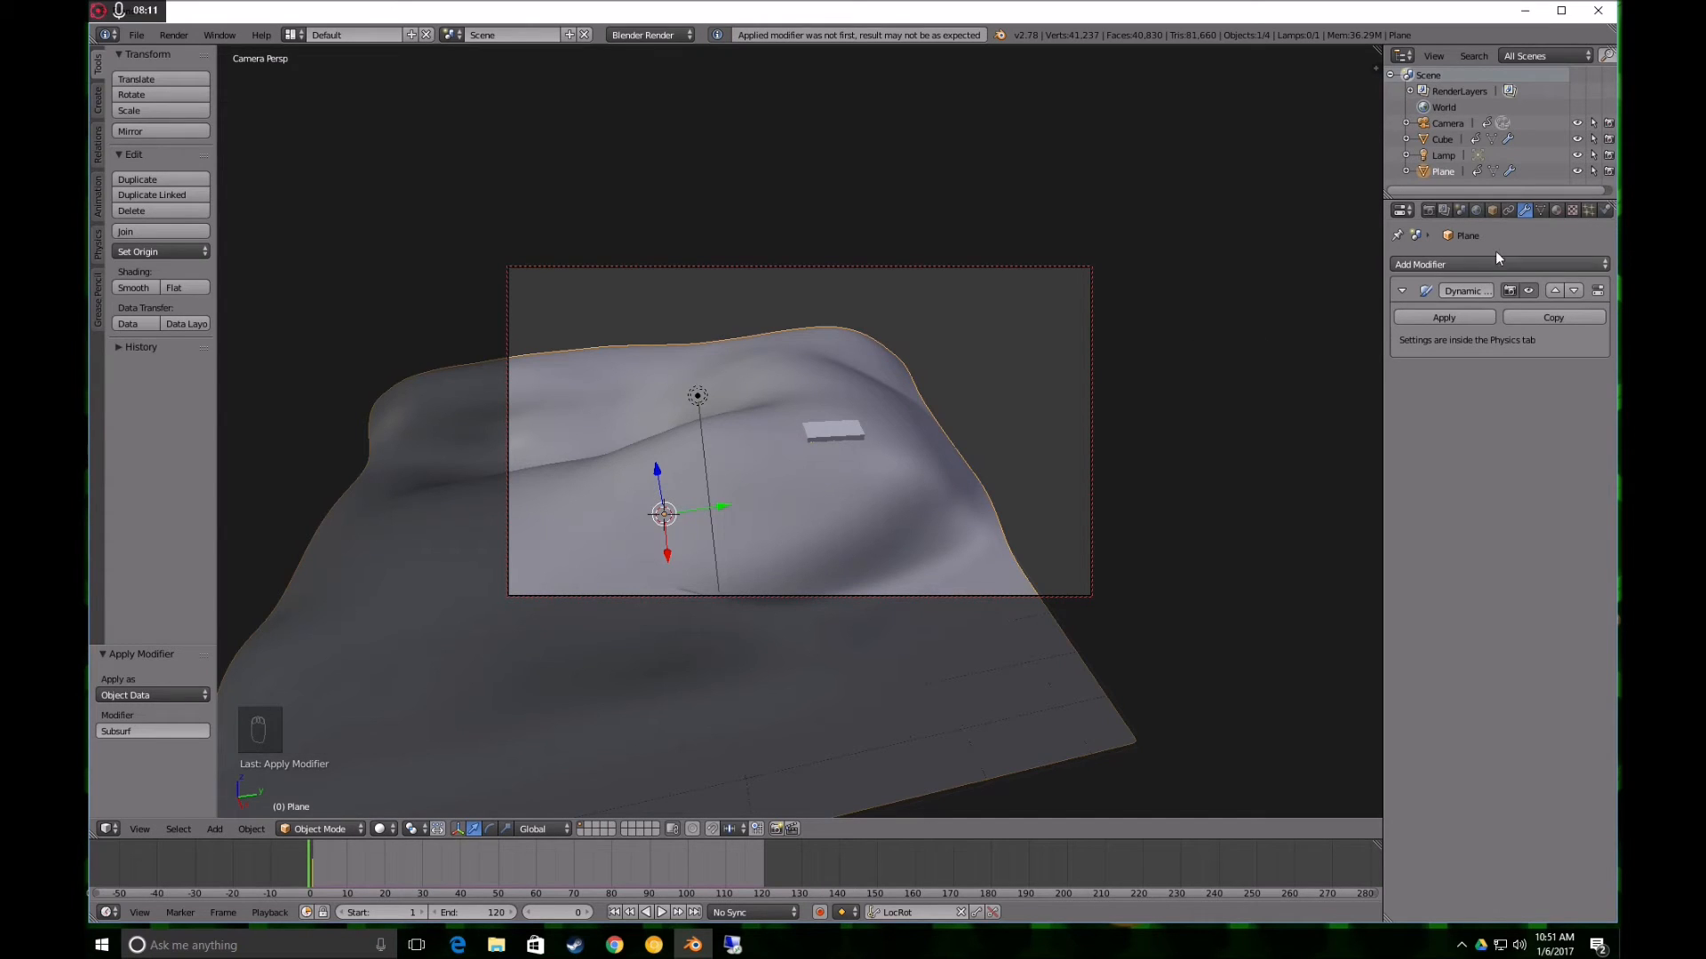
Play the animation to frame 108 to check the track the block presses into the subdivided terrain
click(1605, 210)
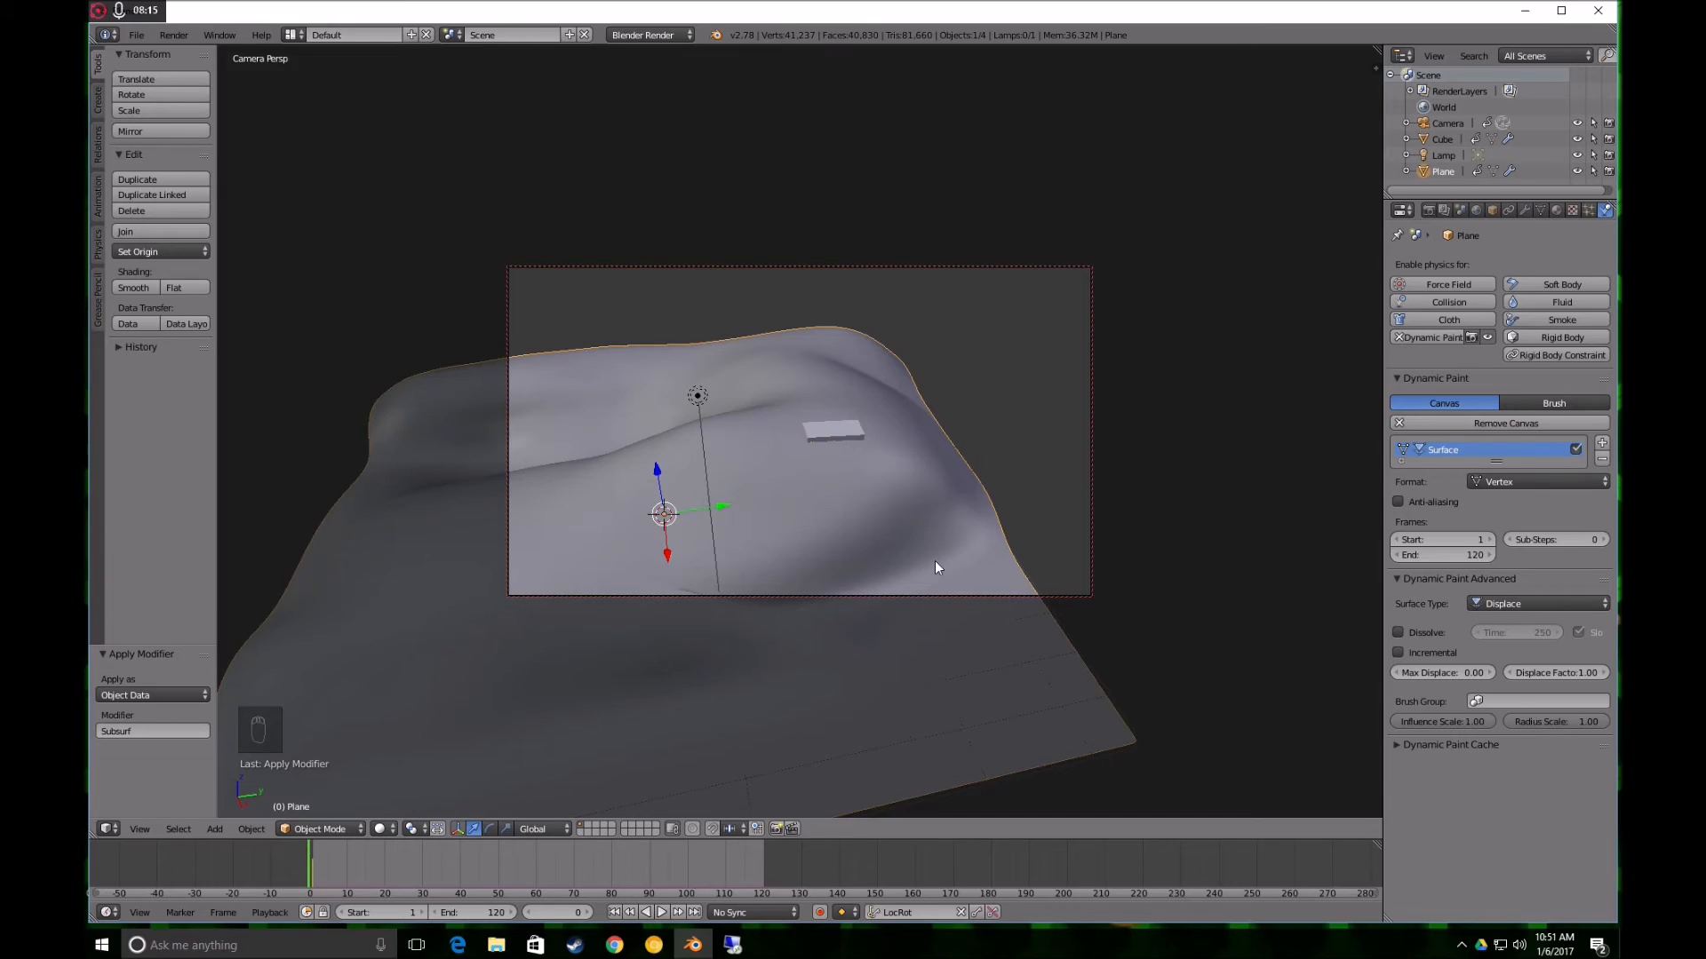
key(alt+a)
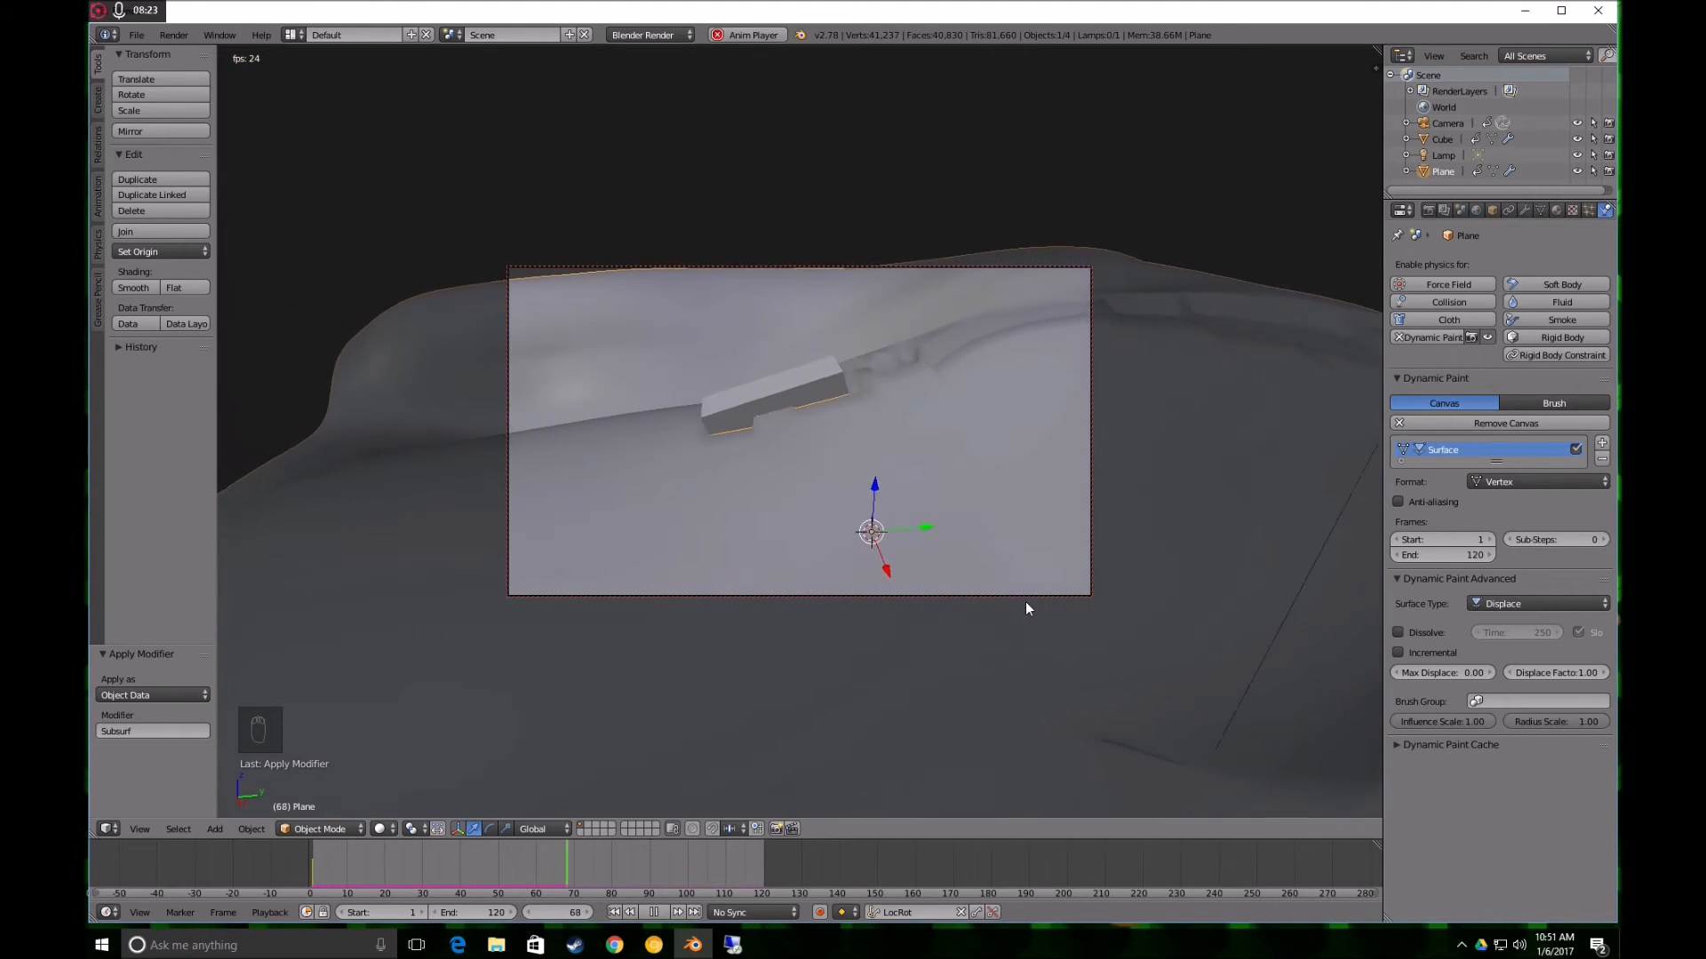
key(alt+a)
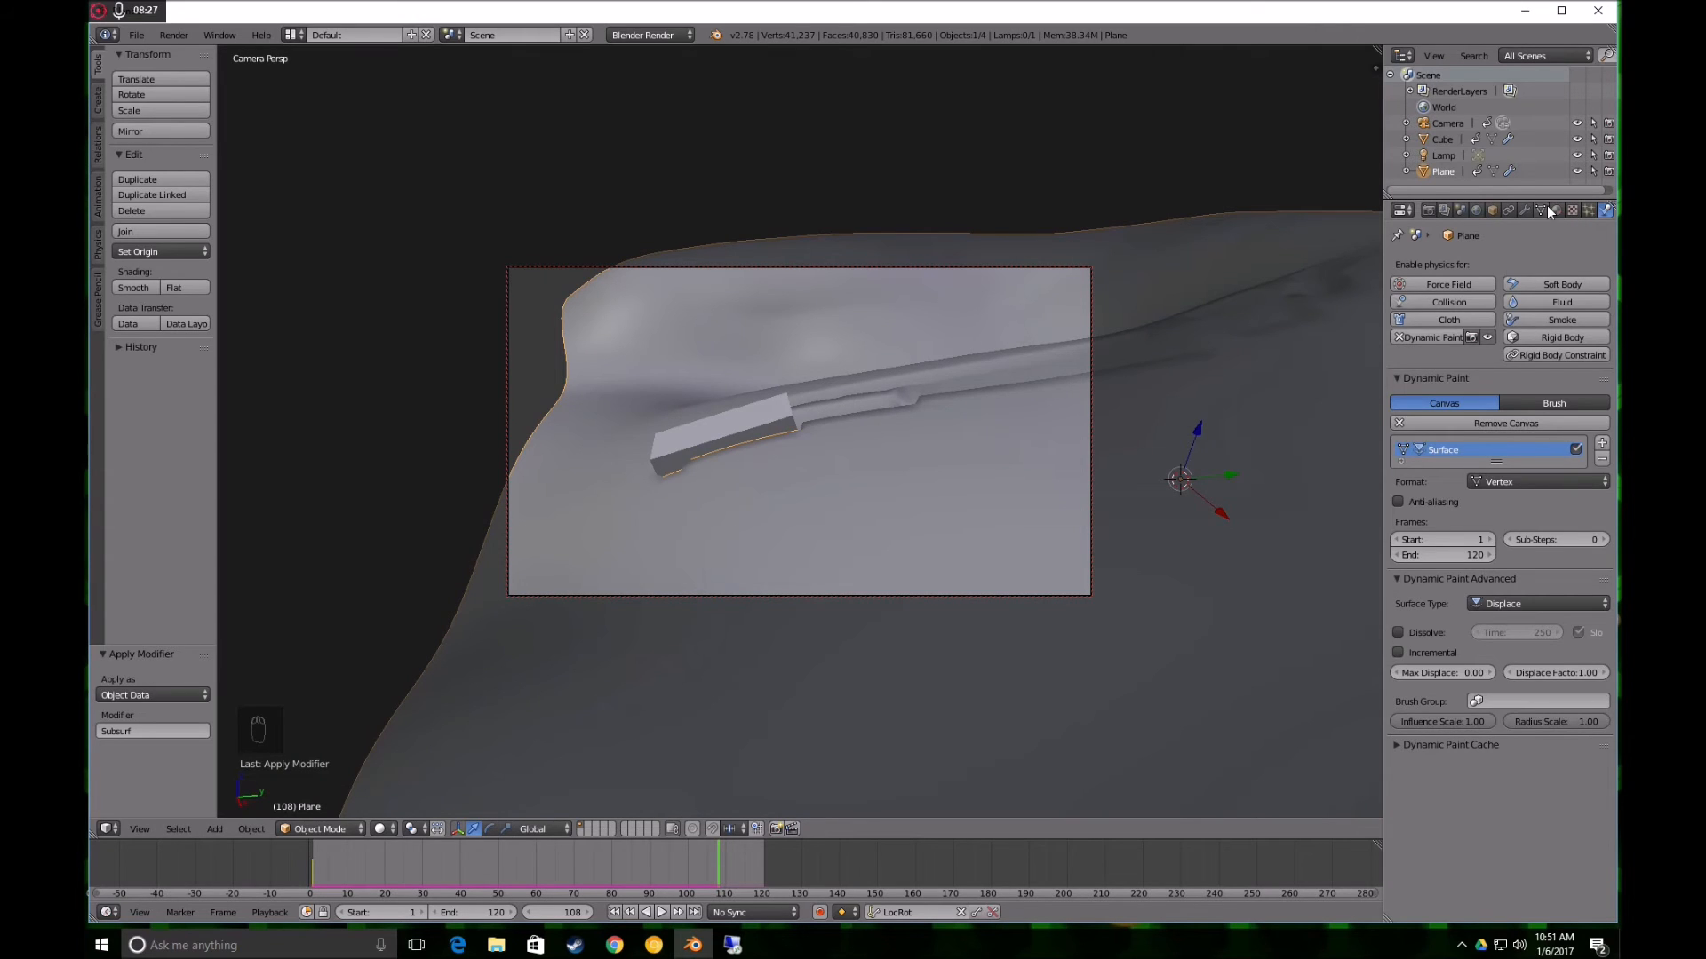
Add another Subdivision Surface modifier to the terrain plane with view and render subdivisions of 1
click(1524, 210)
click(1447, 263)
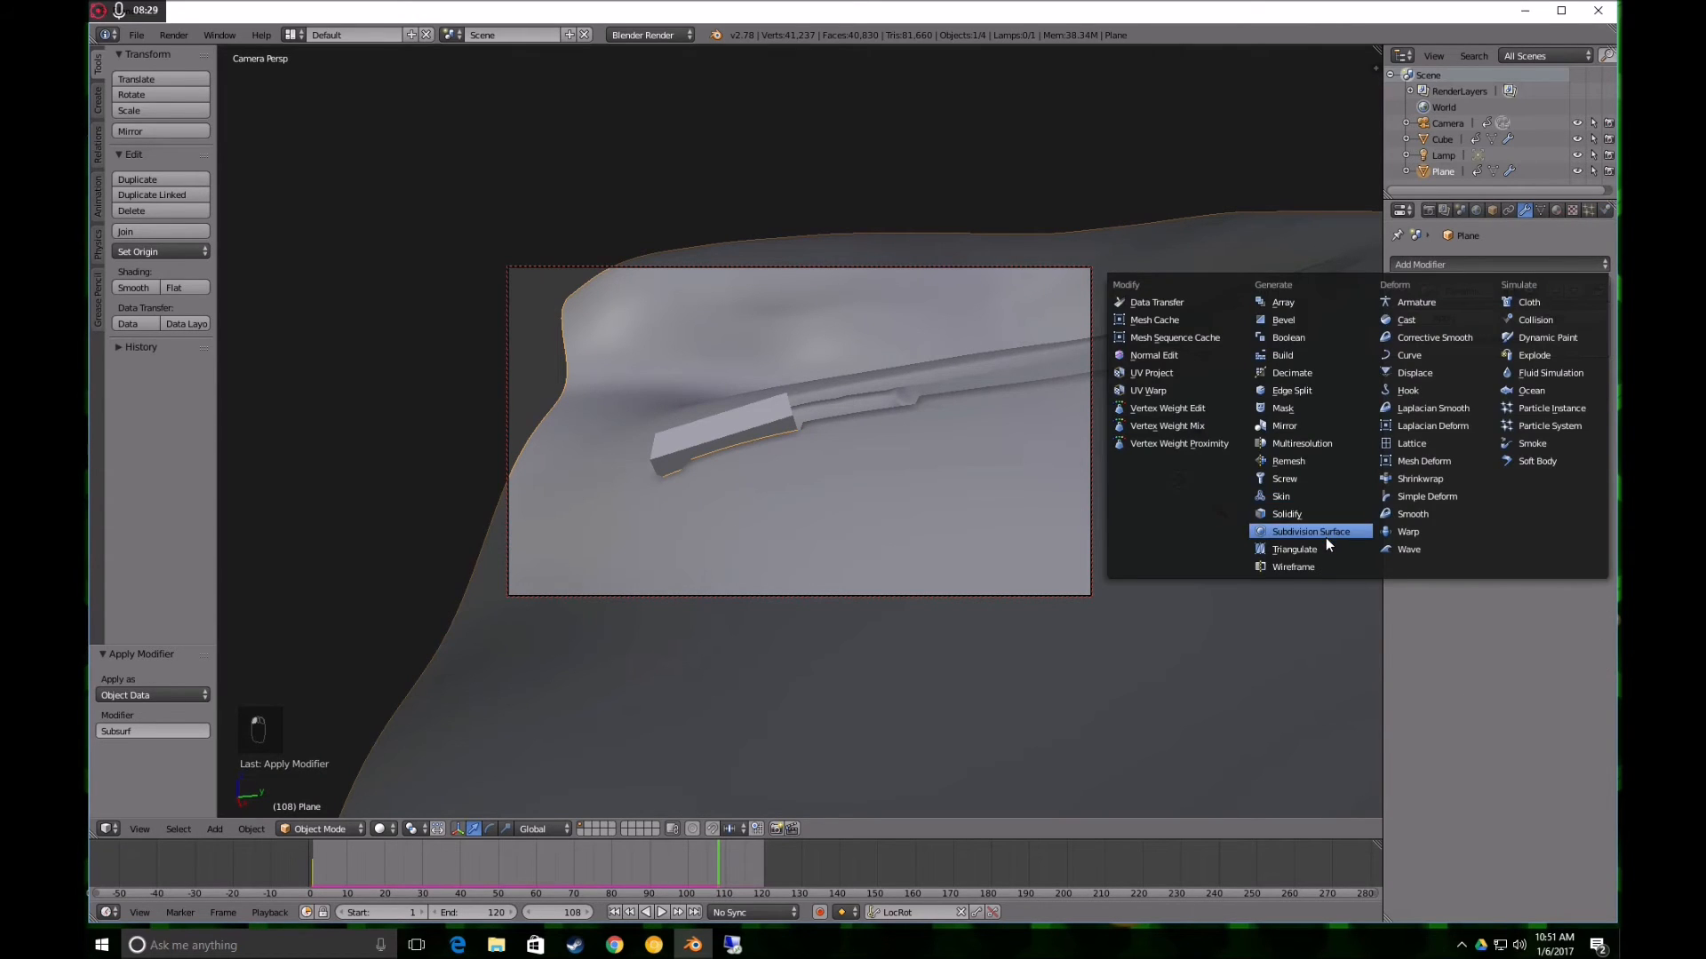
click(1325, 535)
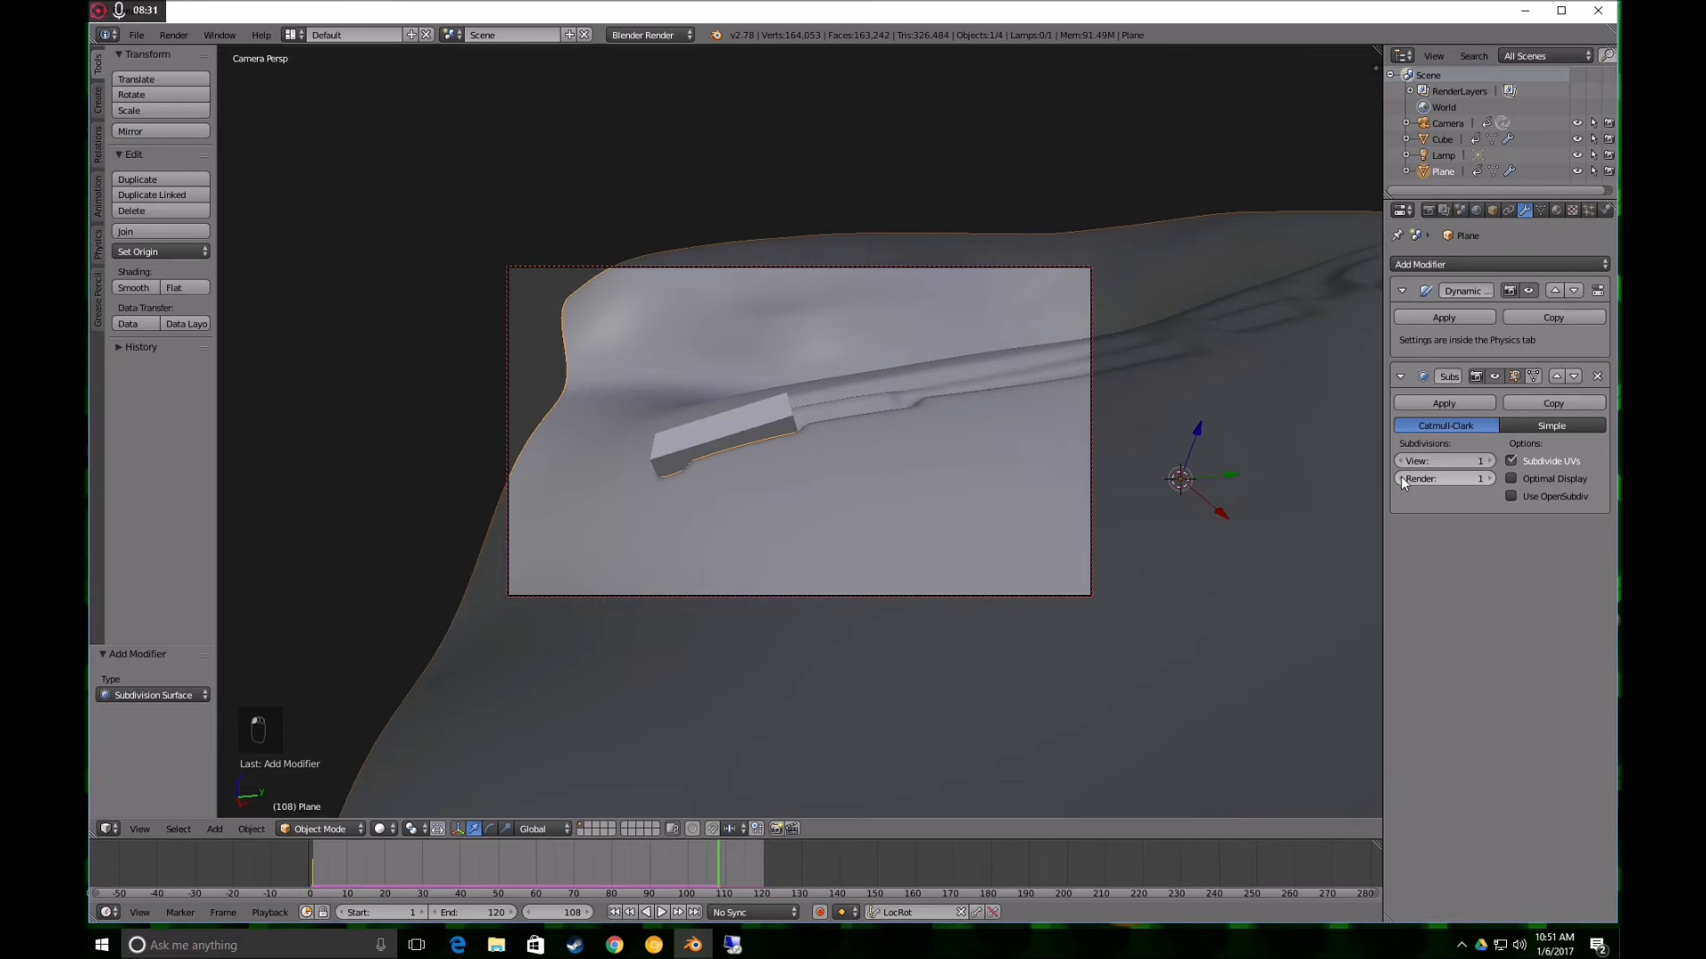
Replay the animation from frame 0 to check the smoothed track in the terrain, stopping at frame 94
drag(716, 850, 302, 851)
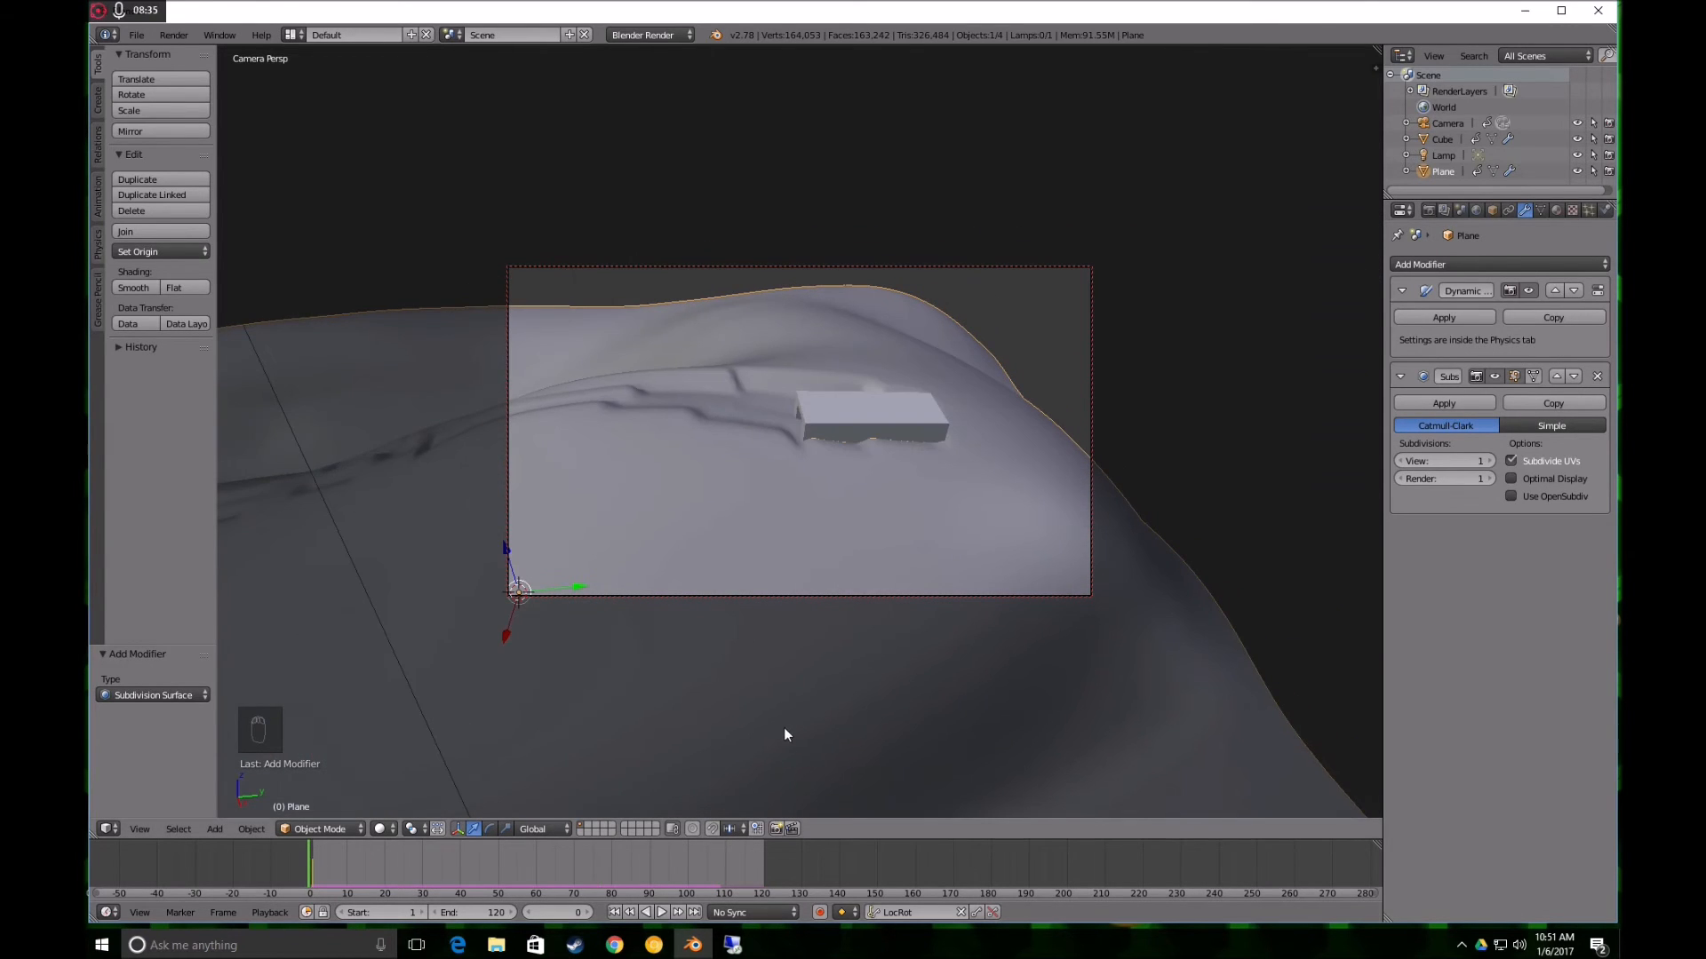
key(alt+a)
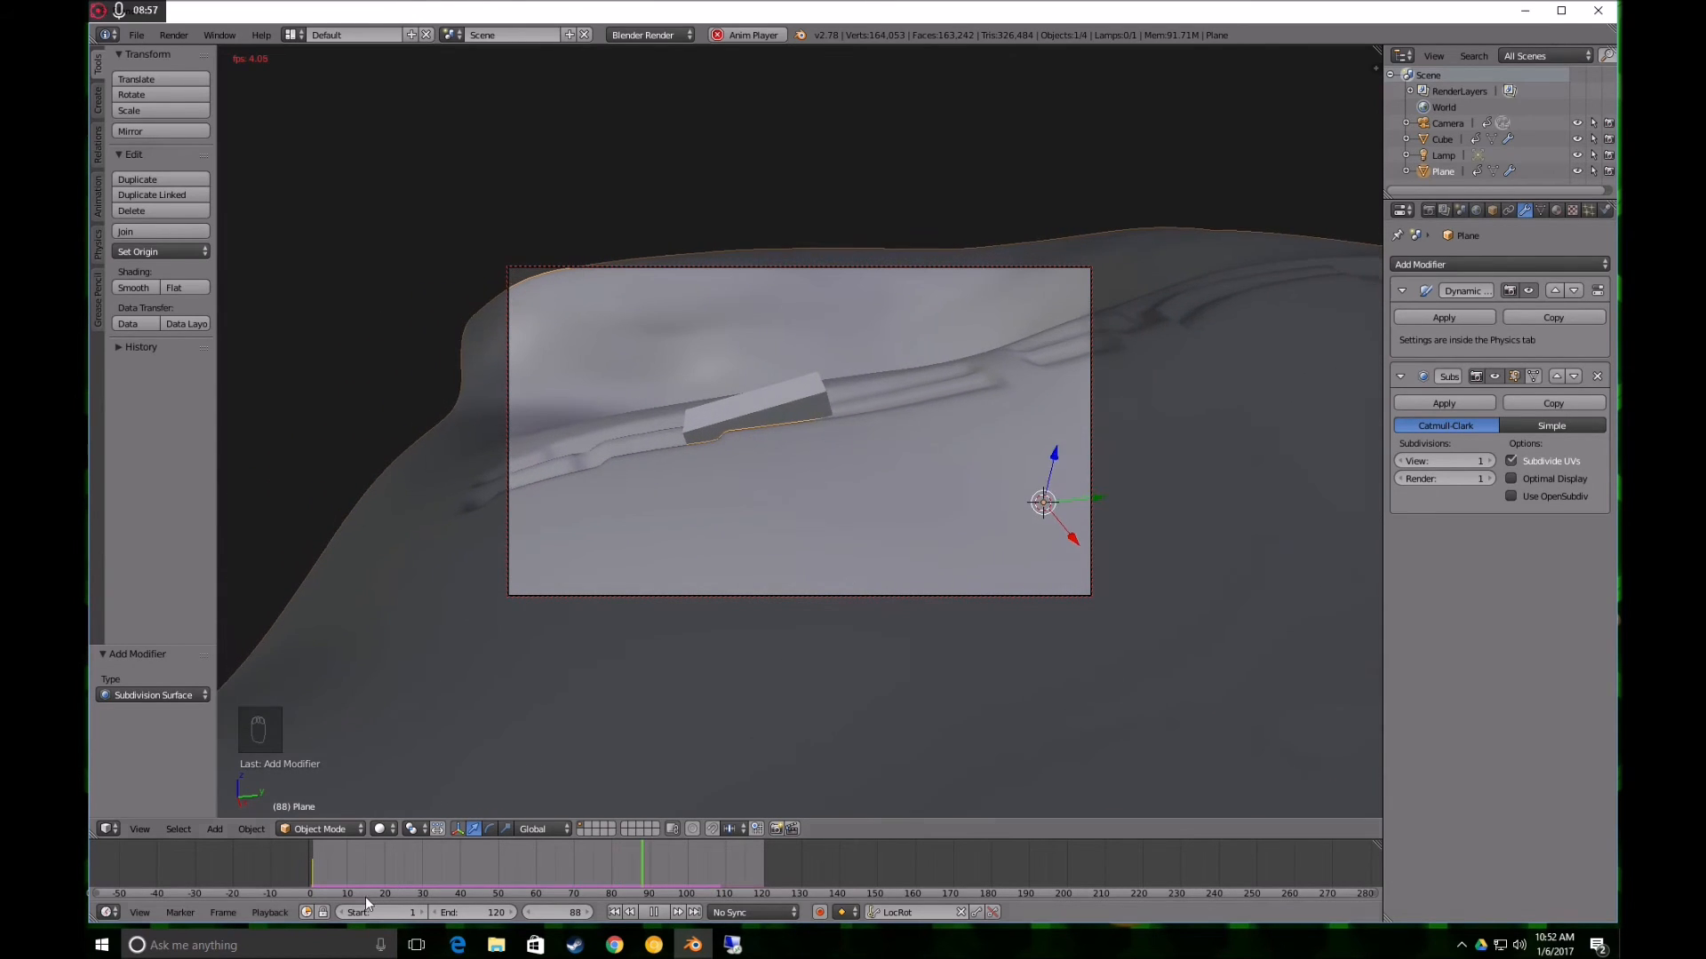
click(656, 913)
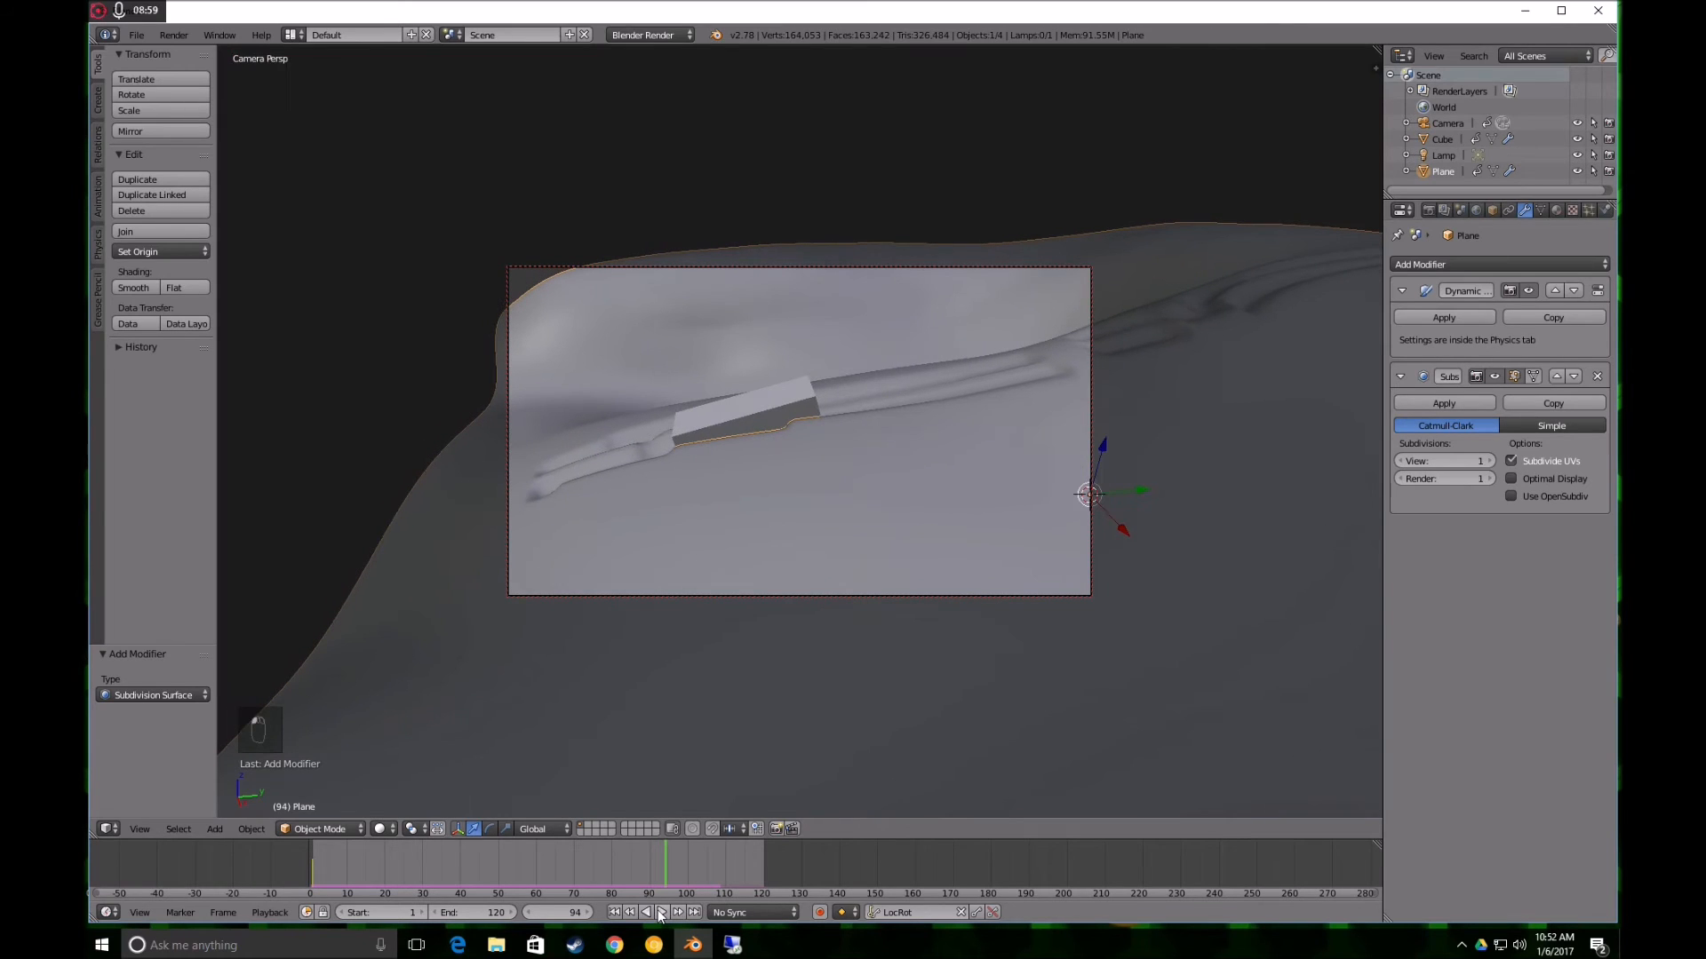
Save the scene as a new Blender file named test in the current folder
click(136, 35)
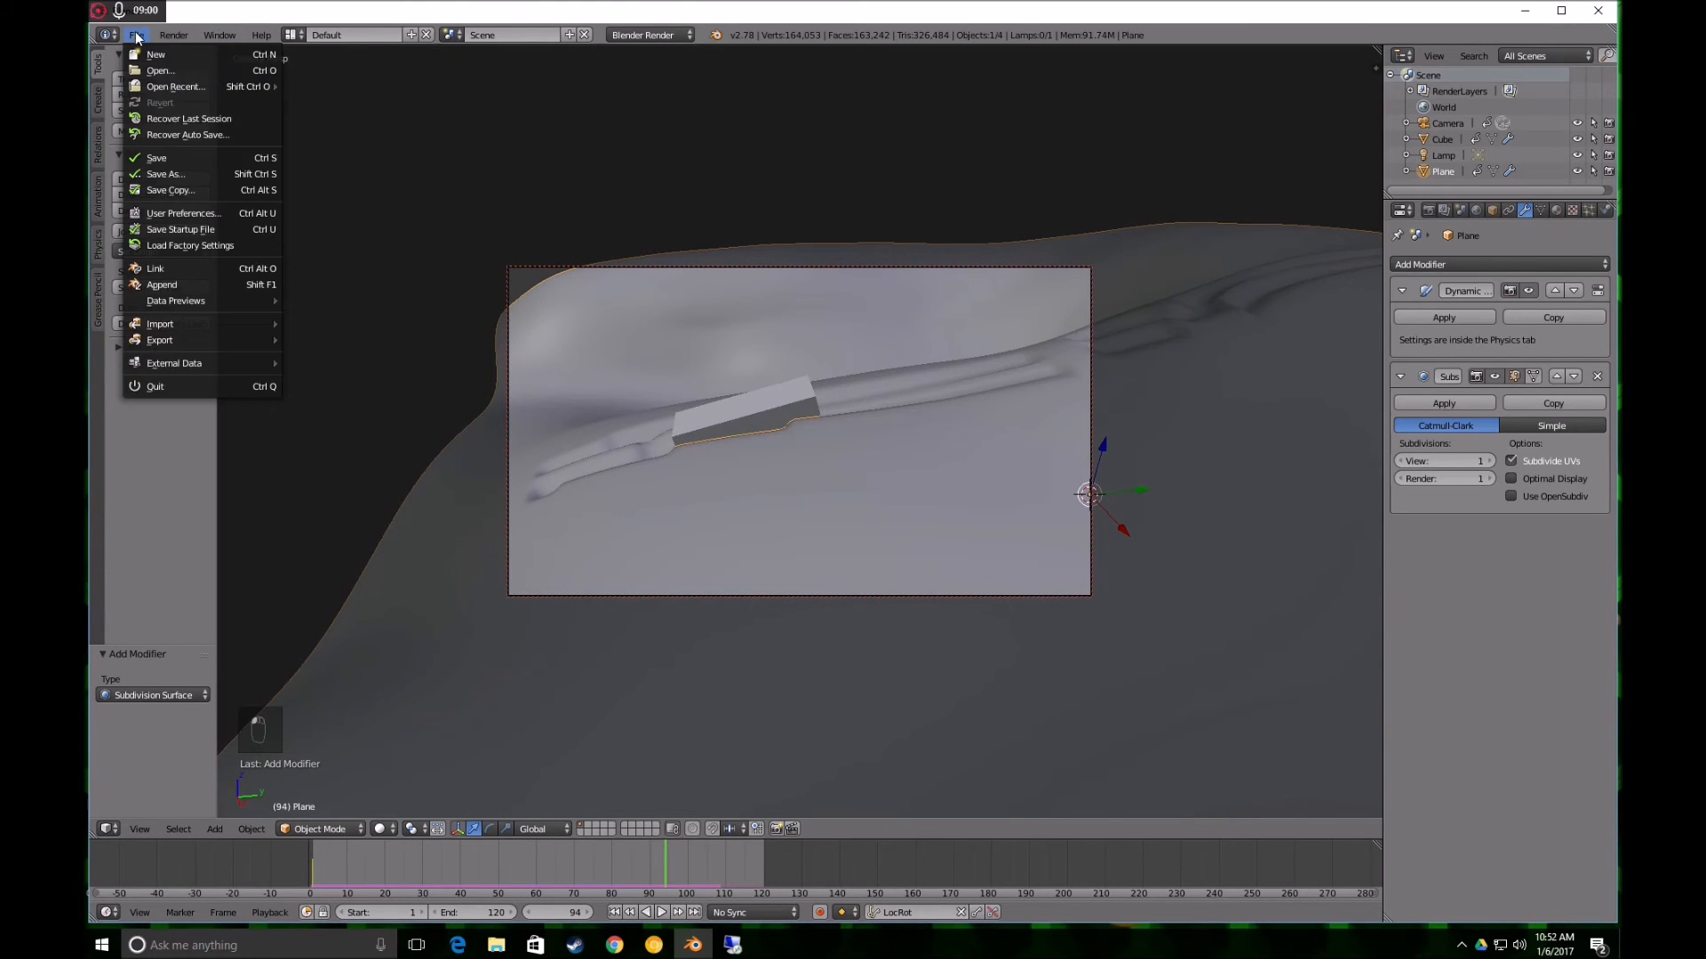
click(169, 175)
click(372, 95)
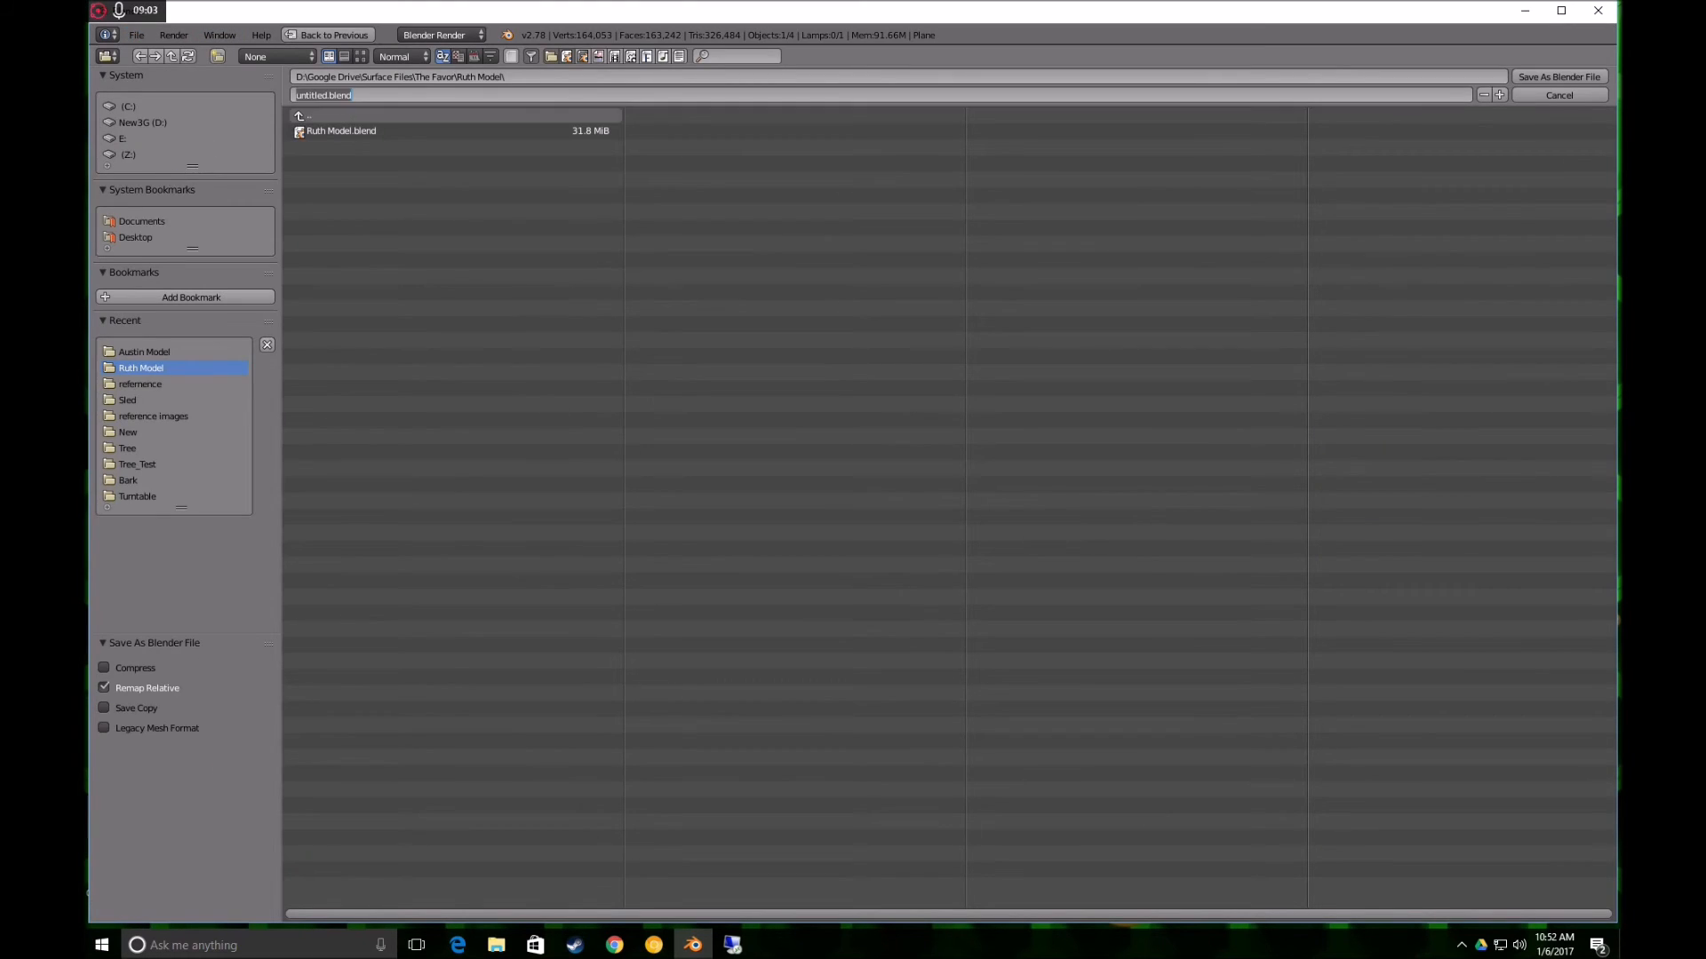
text(test)
key(Return)
click(1545, 79)
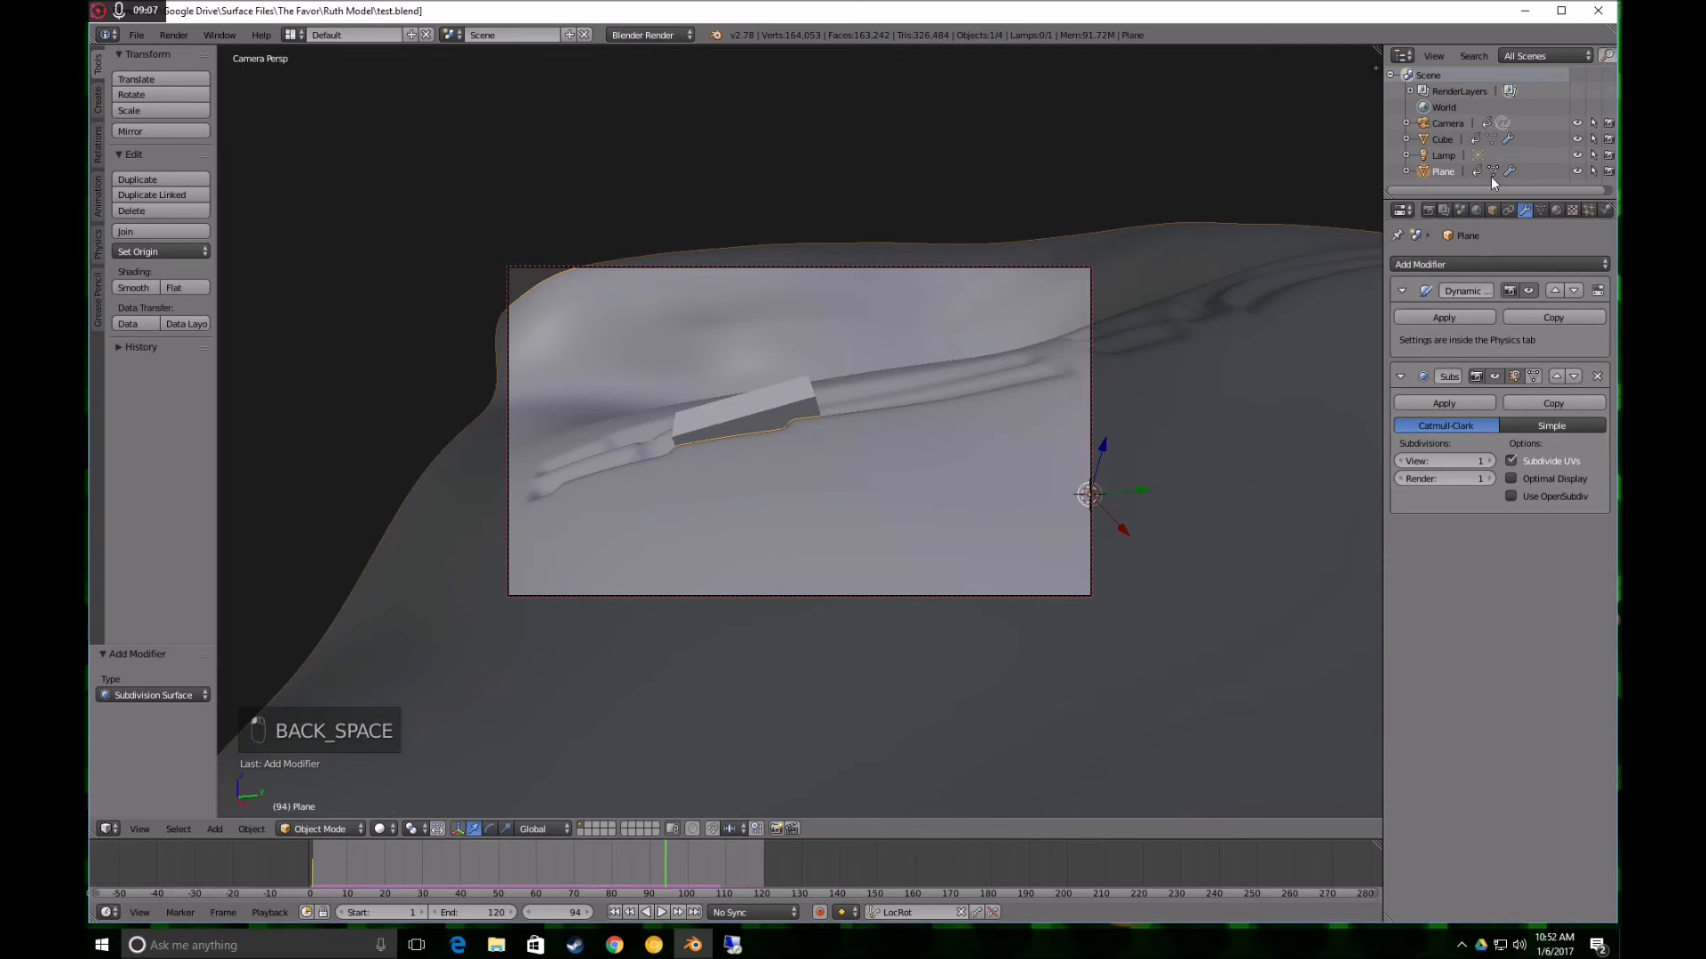
Bake all dynamics from the terrain plane's Dynamic Paint cache
click(1606, 211)
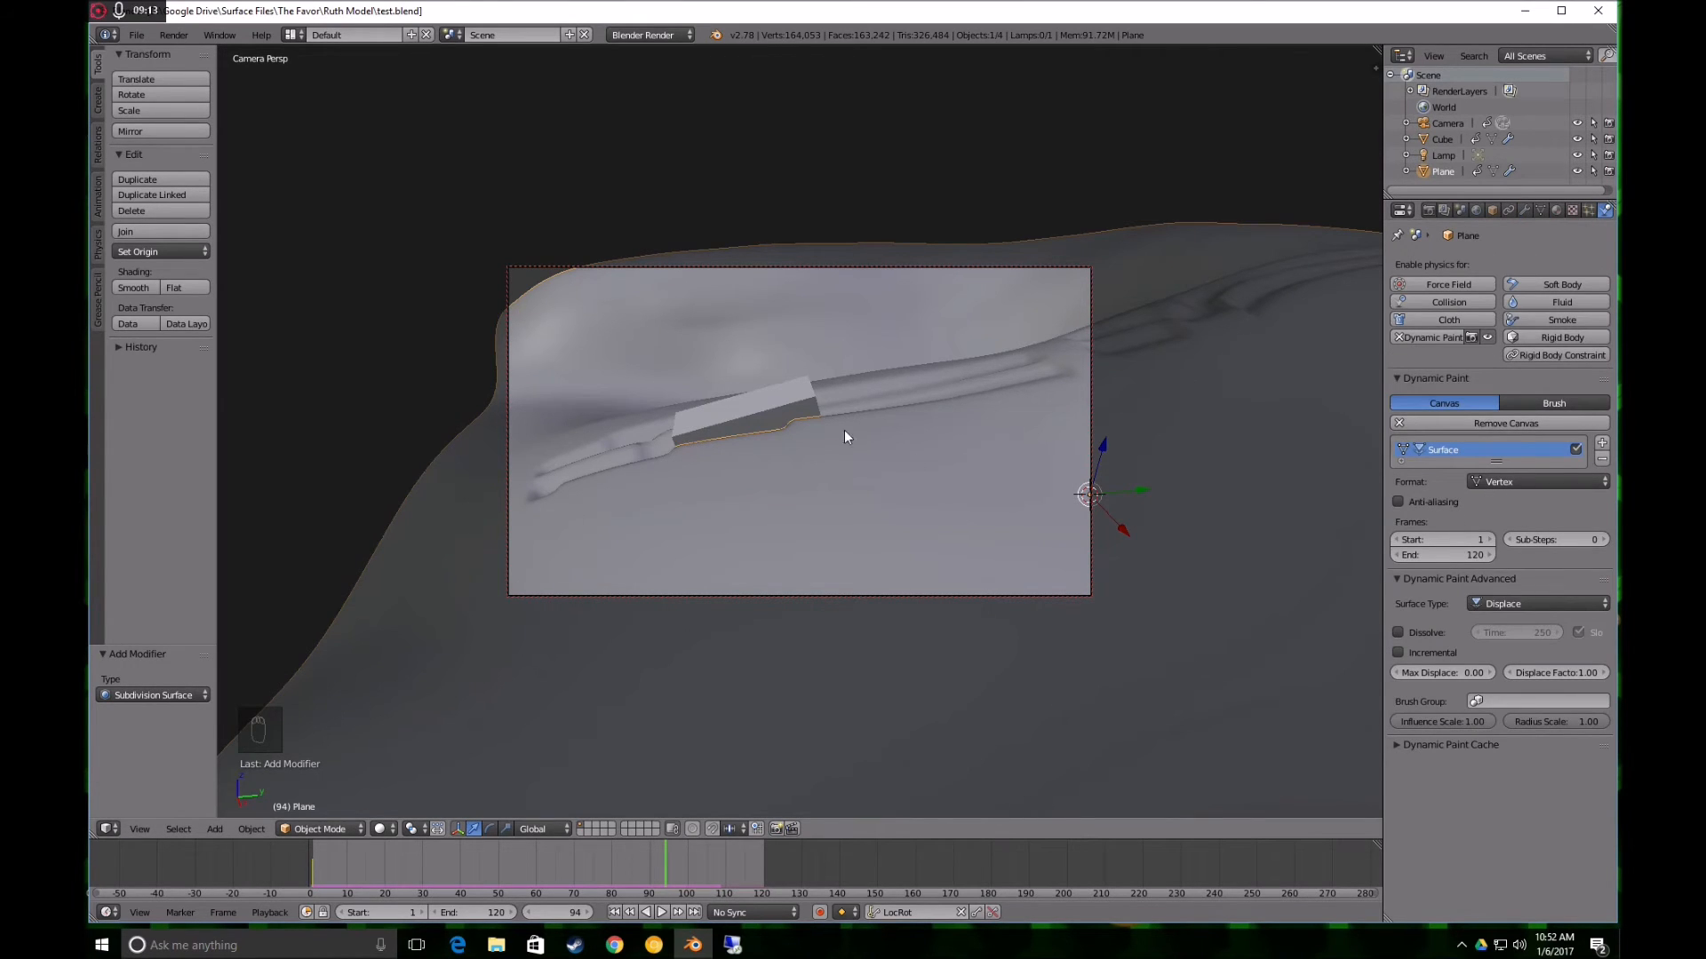
click(1396, 746)
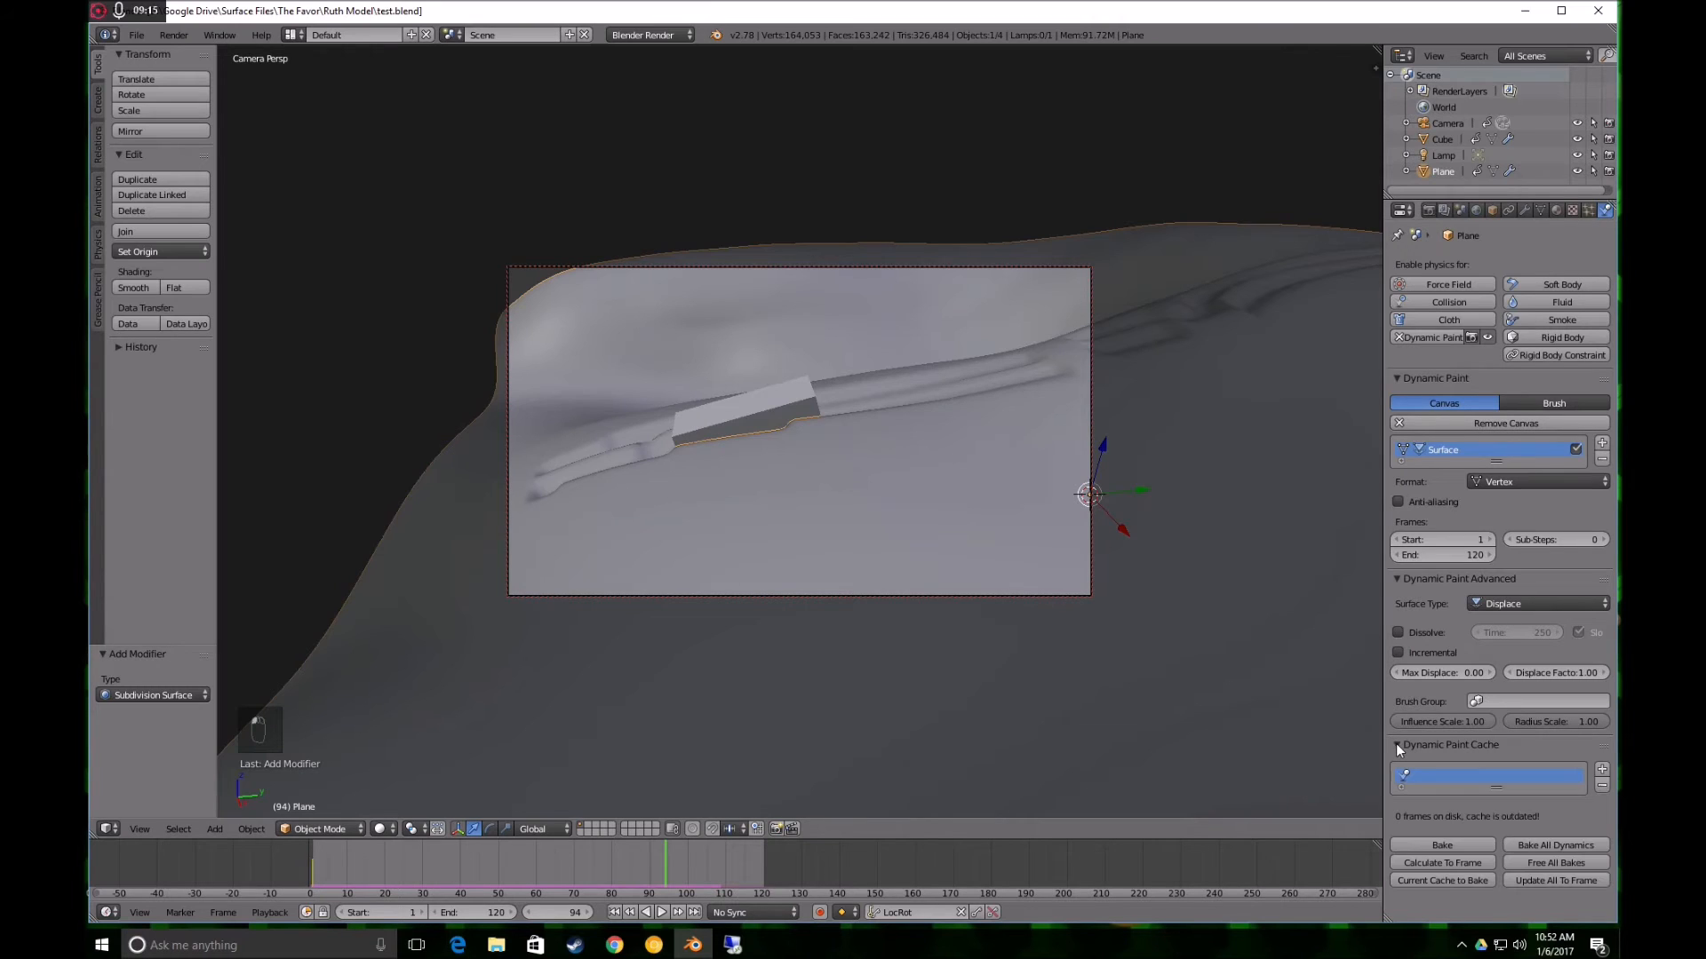
click(1545, 845)
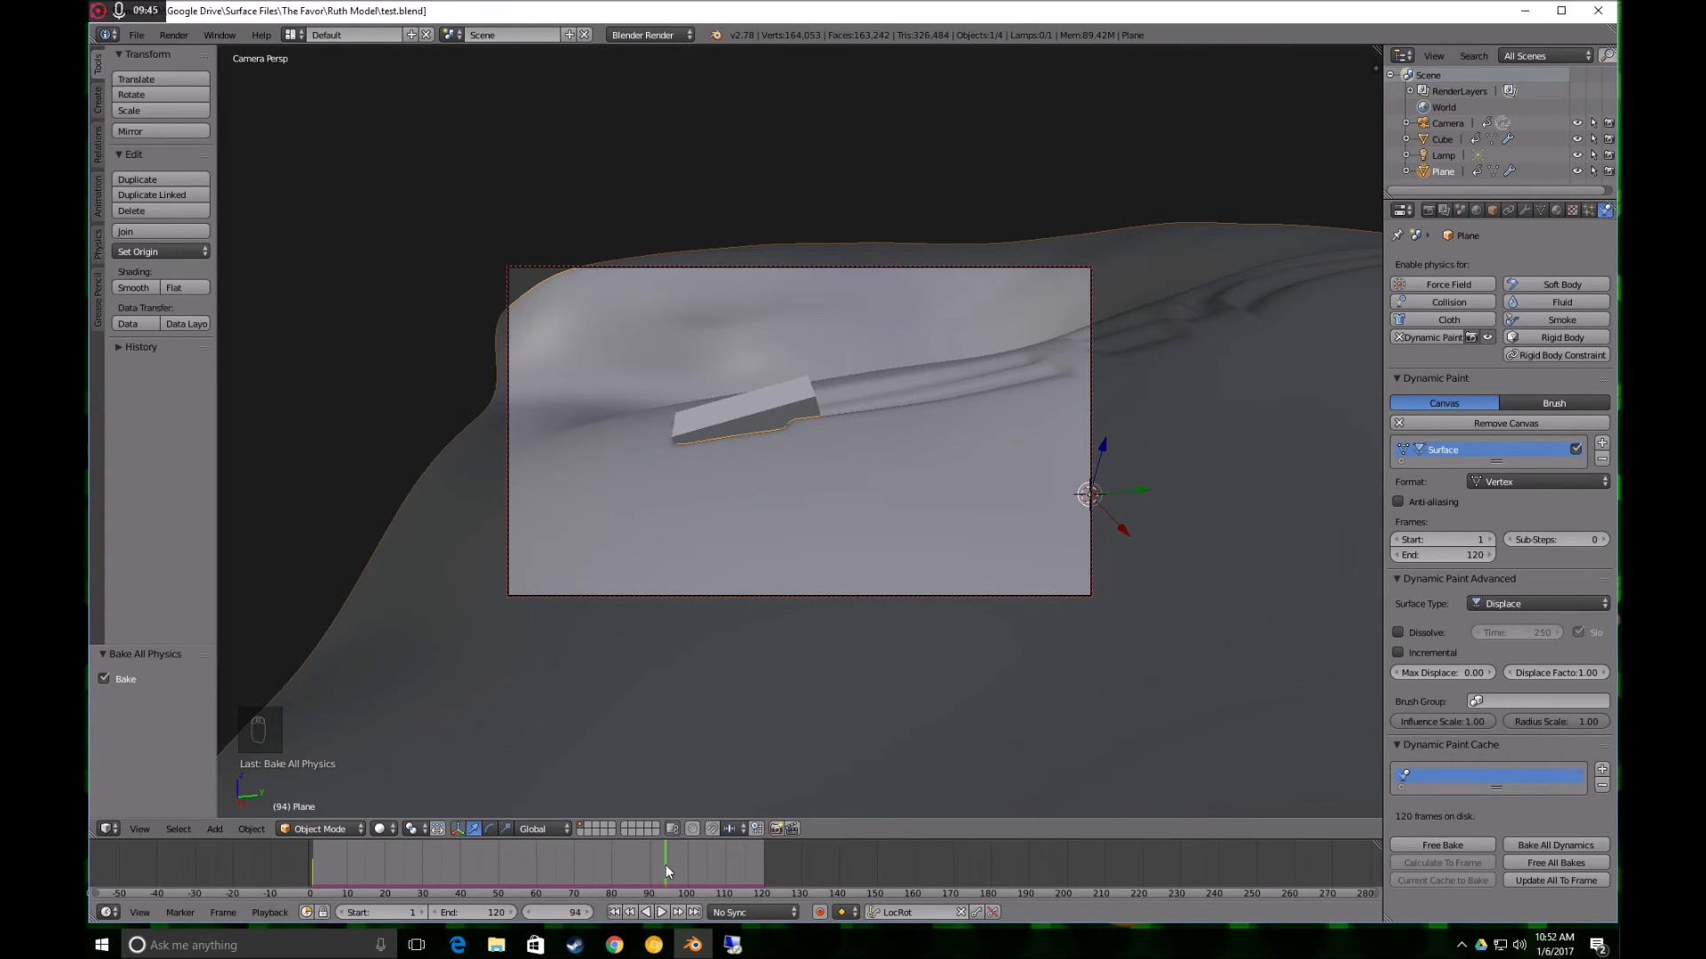
Play the baked animation from the start through frame 119 to check the track, and return to frame 2
drag(609, 862, 295, 867)
click(663, 914)
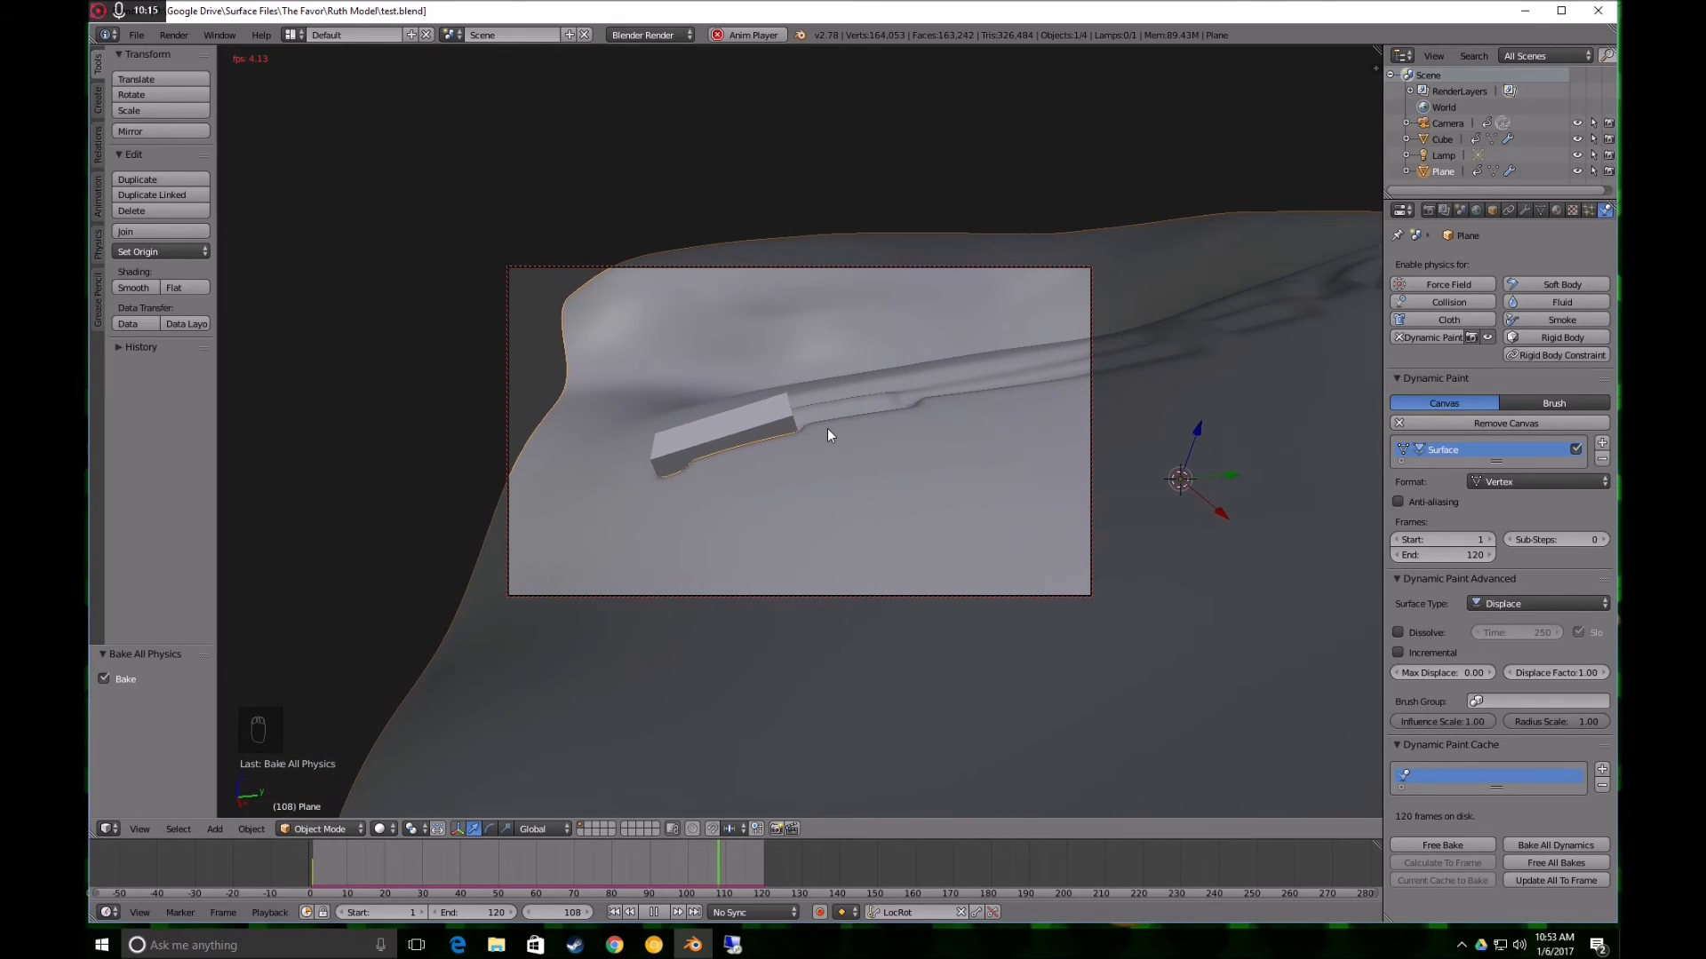
click(654, 912)
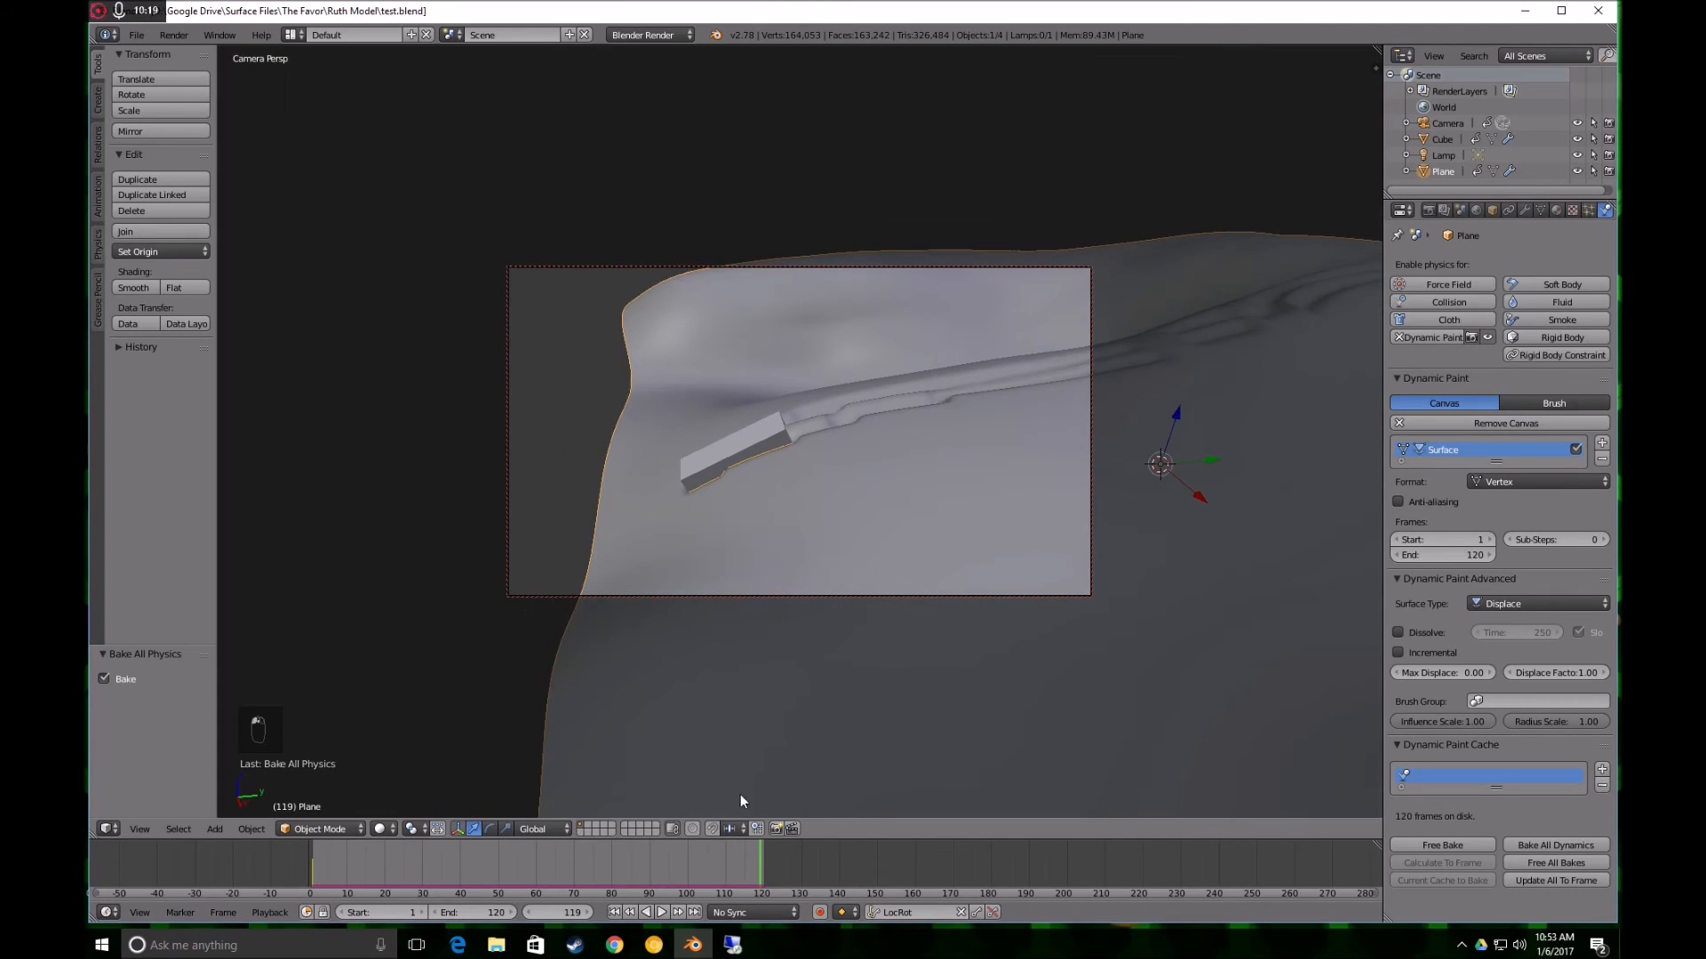
drag(758, 856, 317, 873)
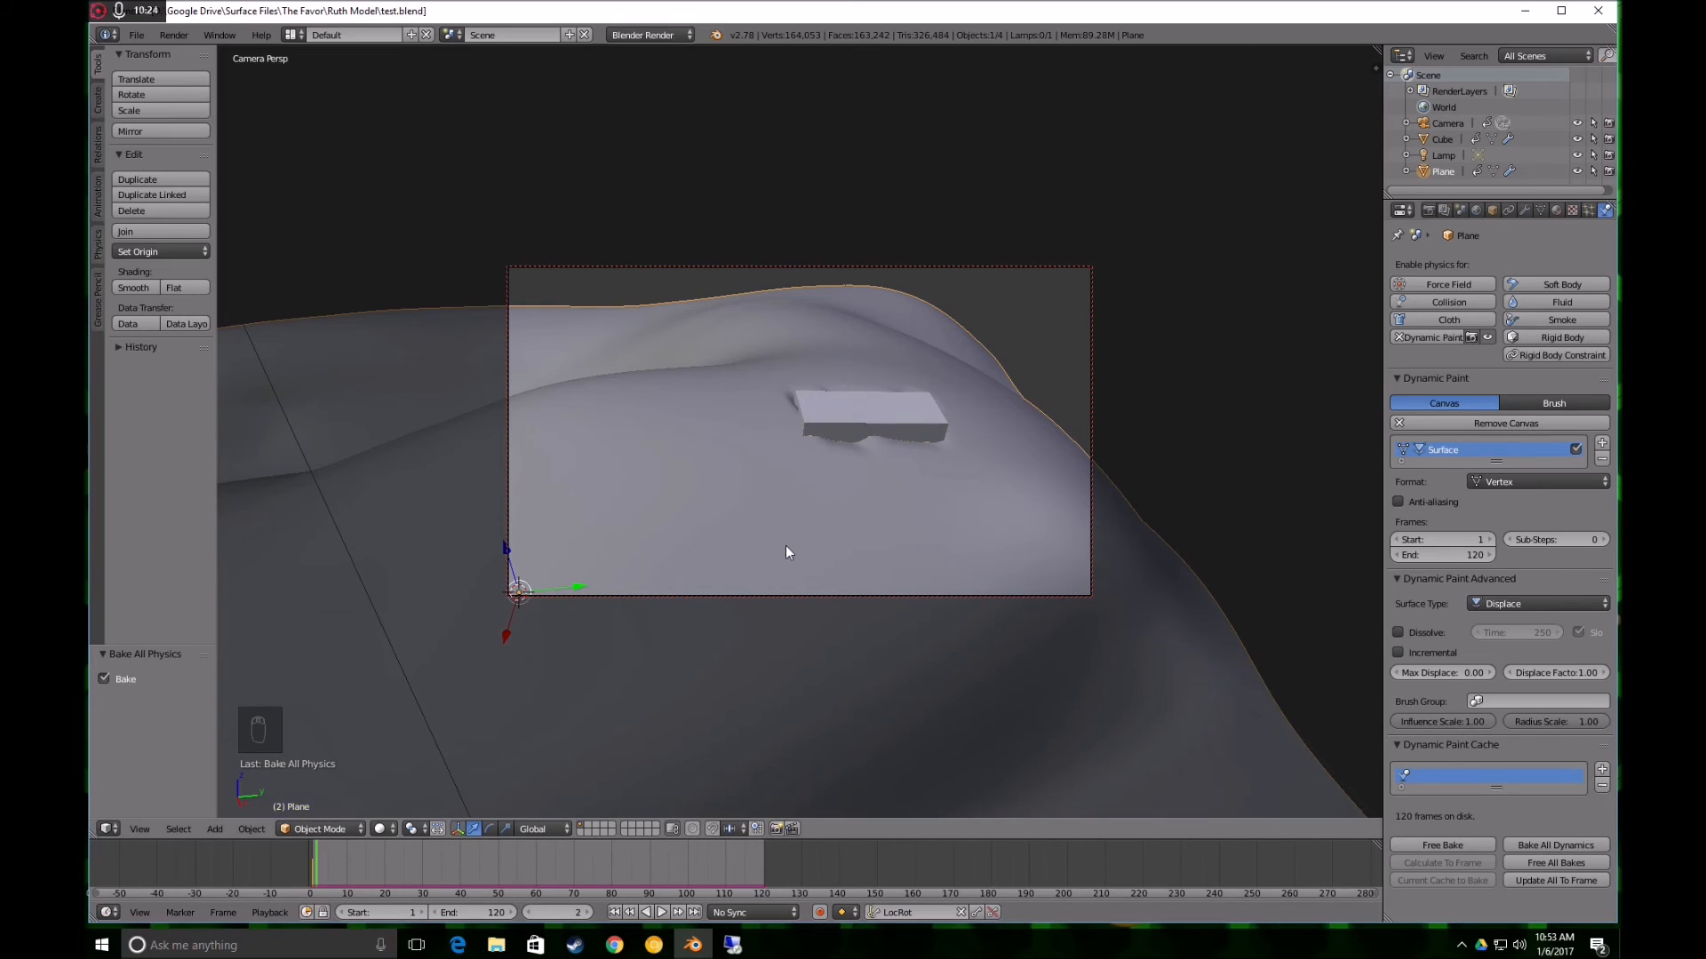
Append the Sled object from sled.blend in the Sled folder
right_click(824, 419)
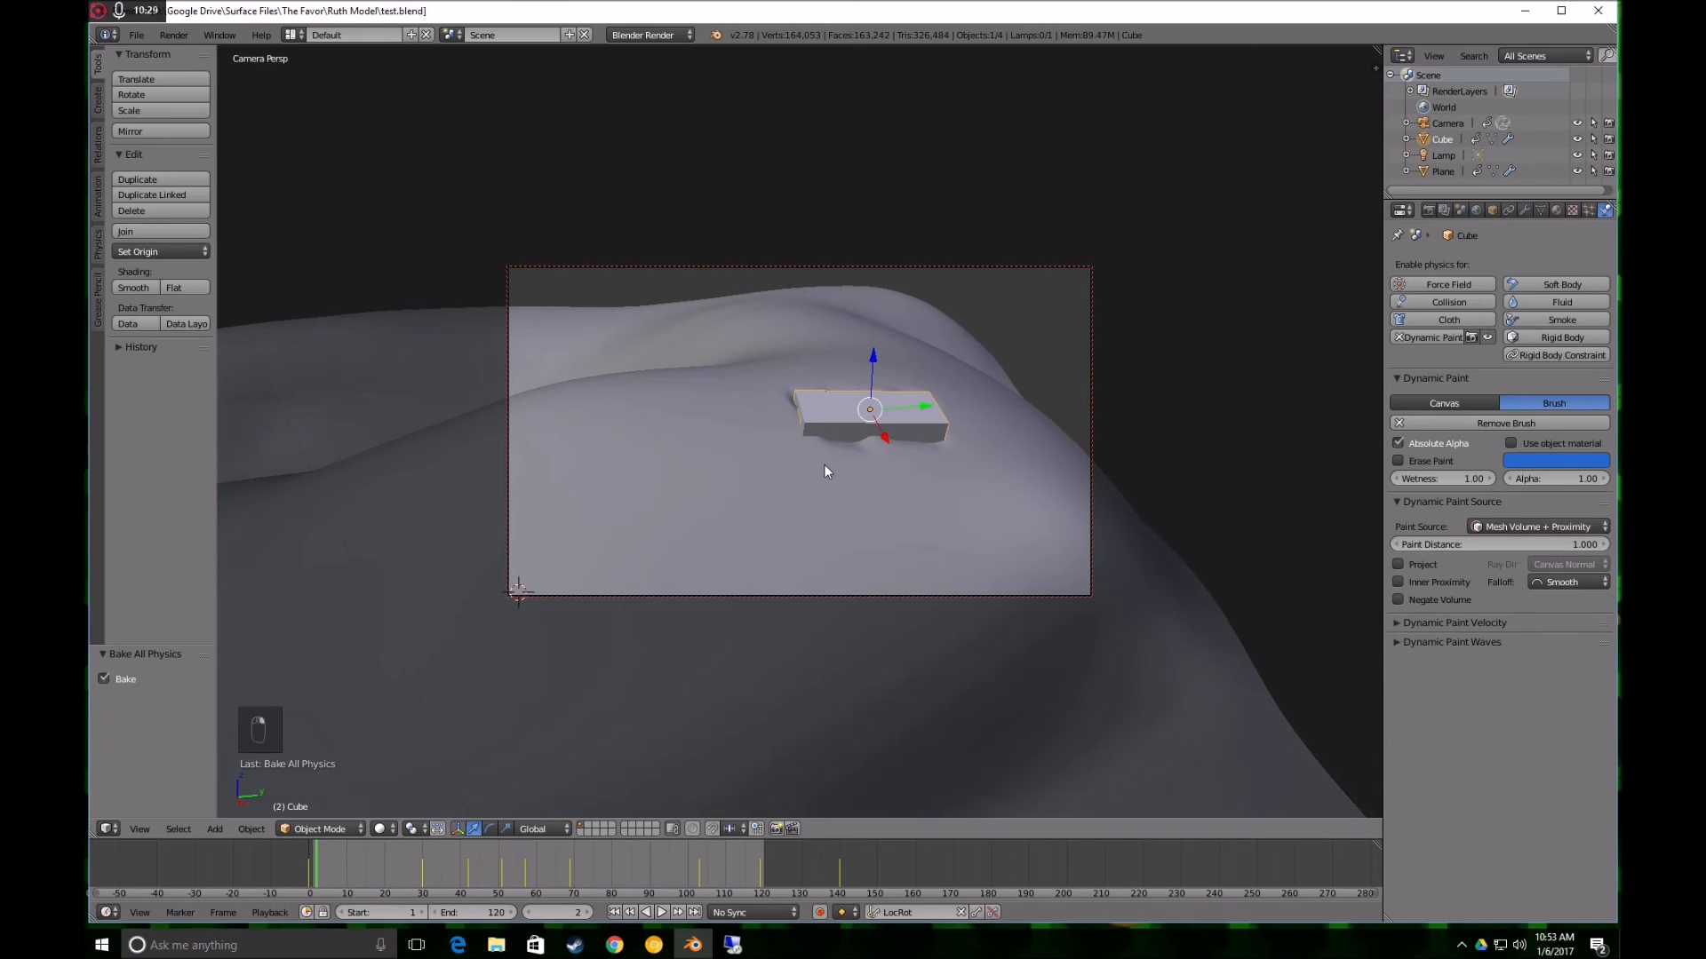
click(145, 35)
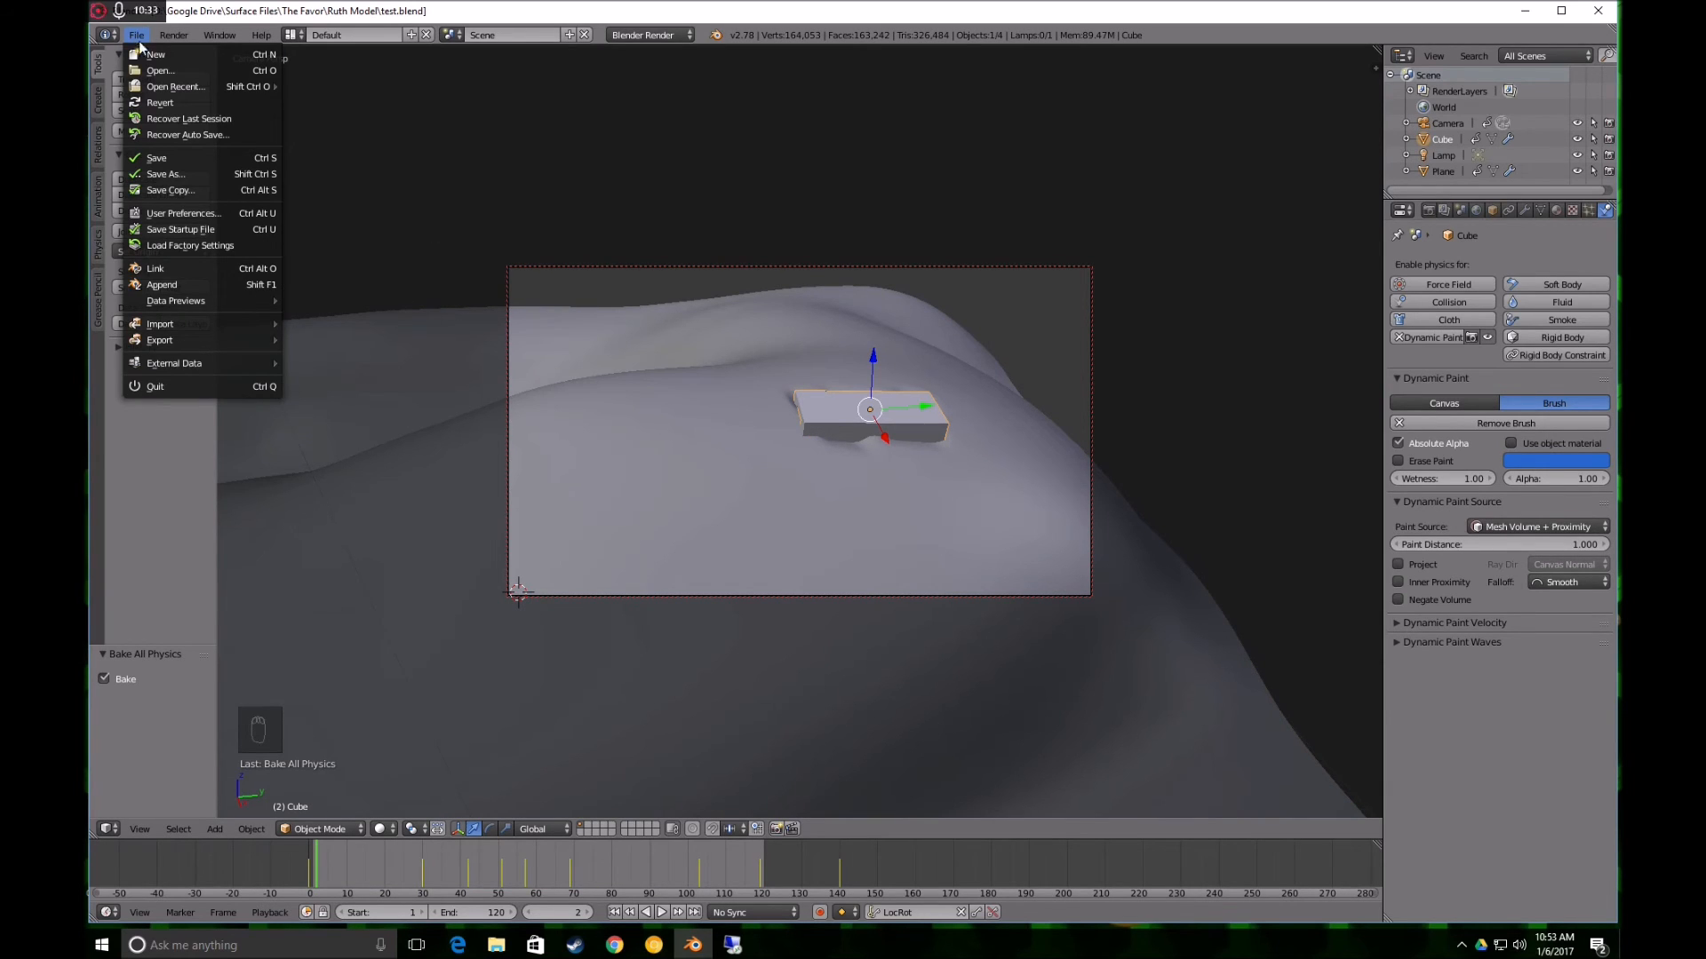
click(160, 285)
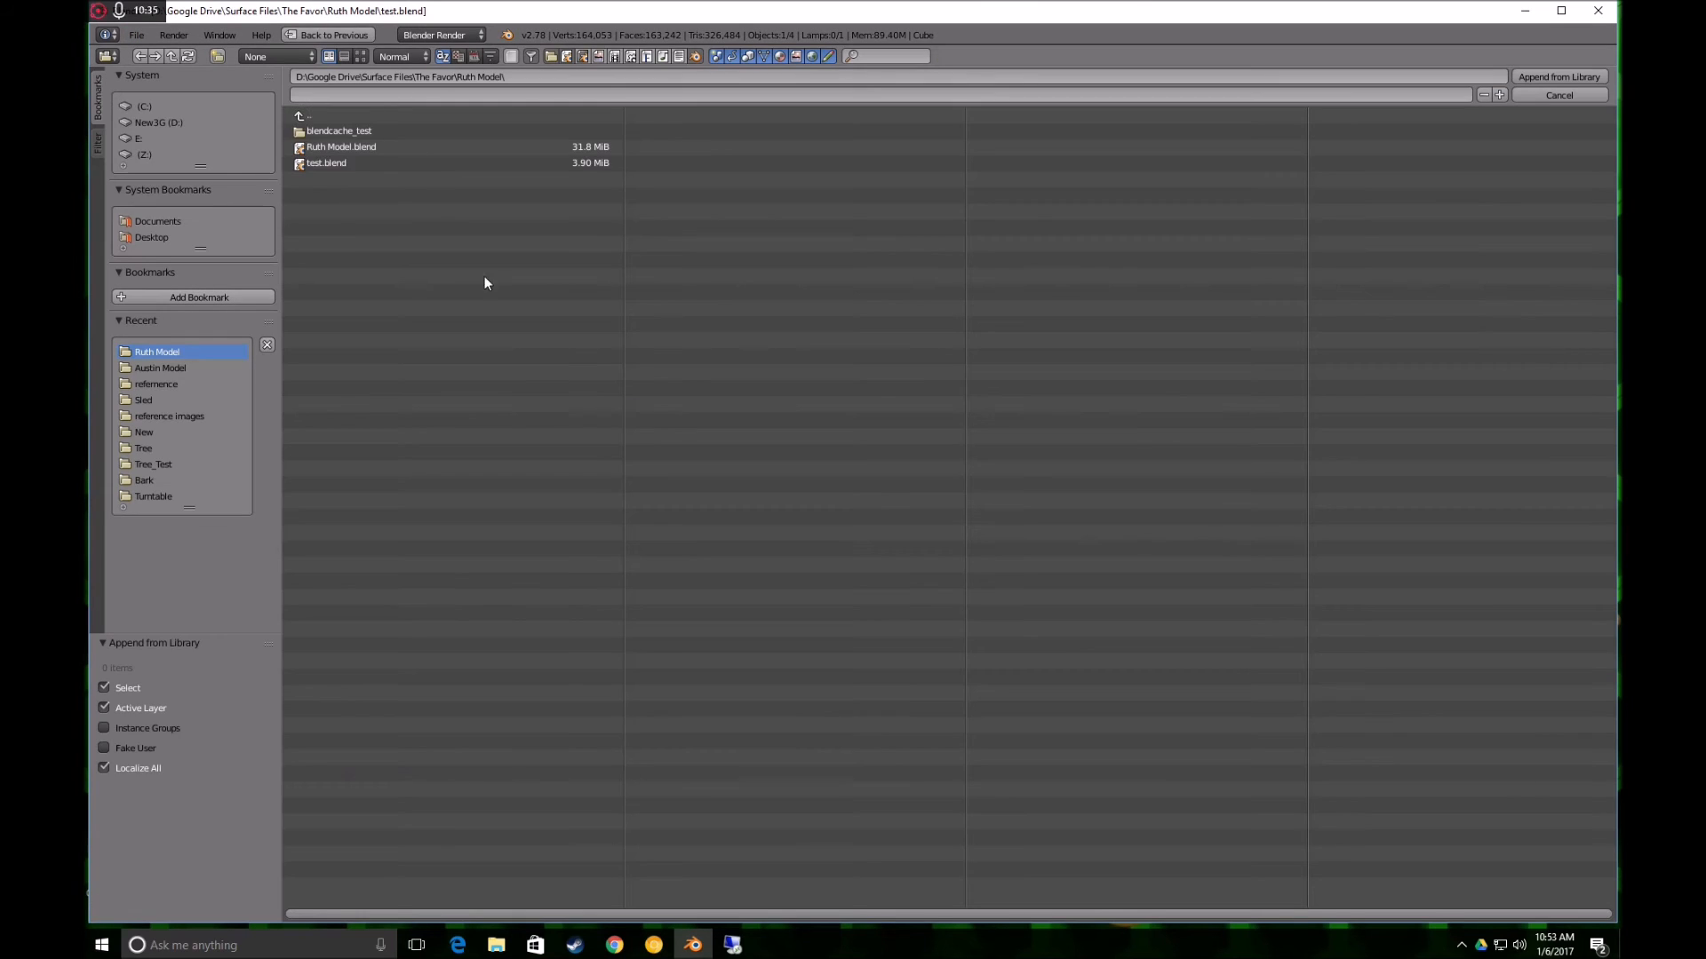
click(144, 400)
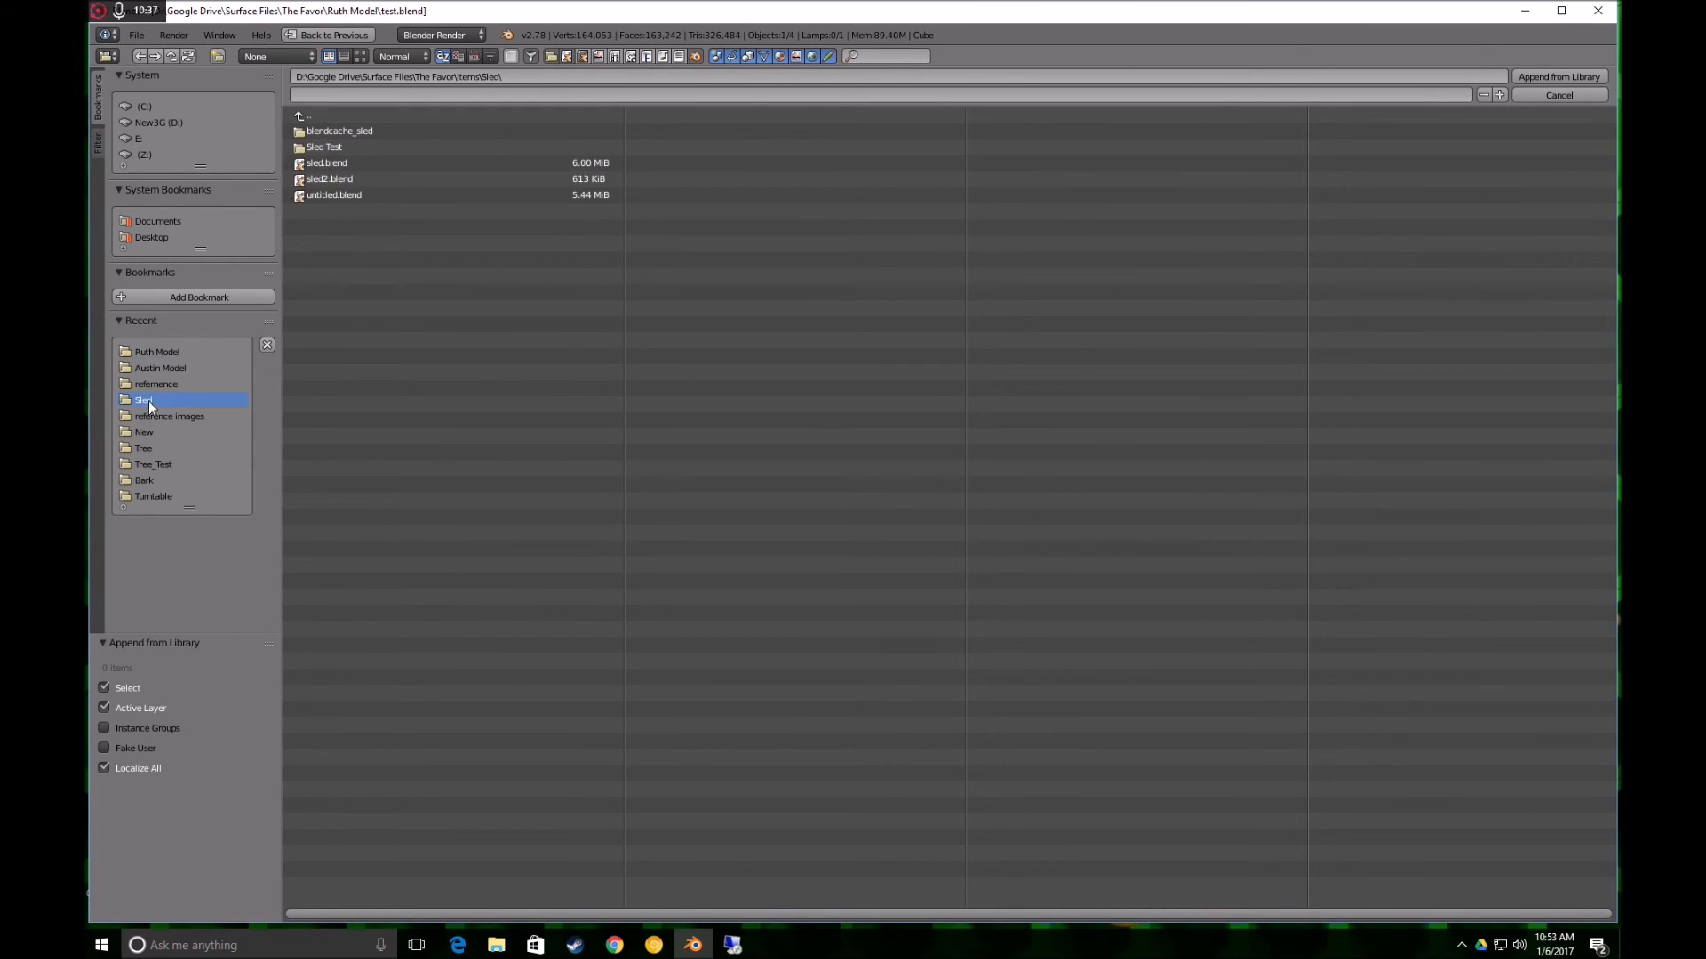
double_click(321, 163)
double_click(313, 245)
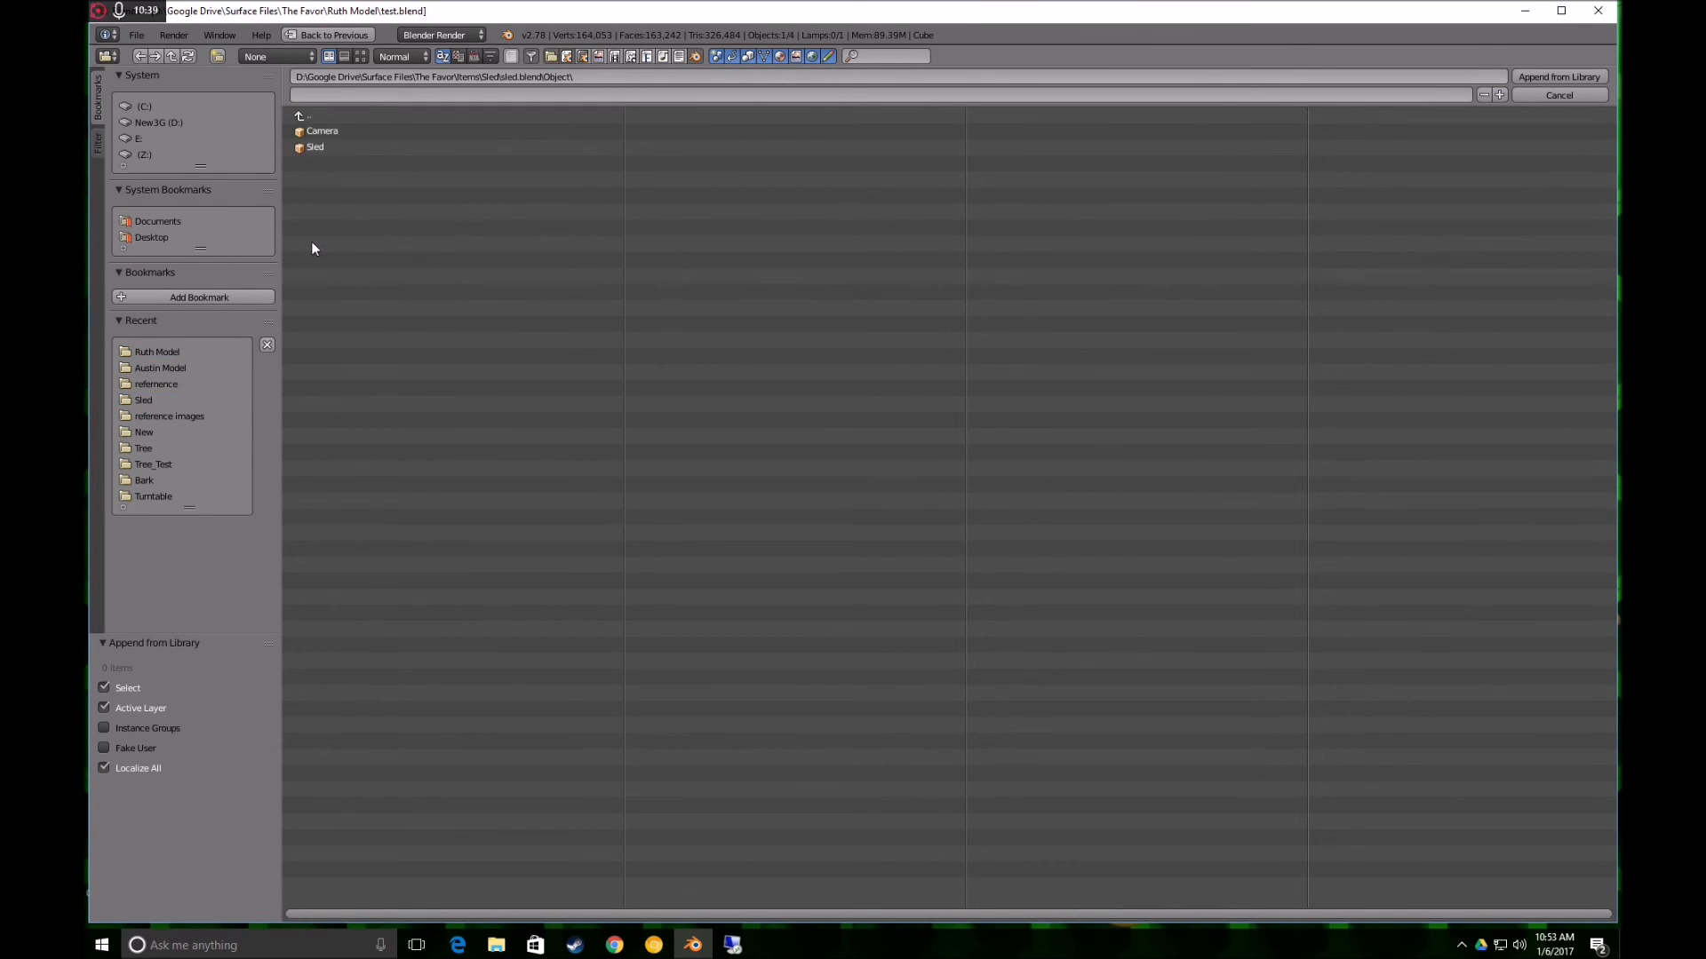
double_click(324, 145)
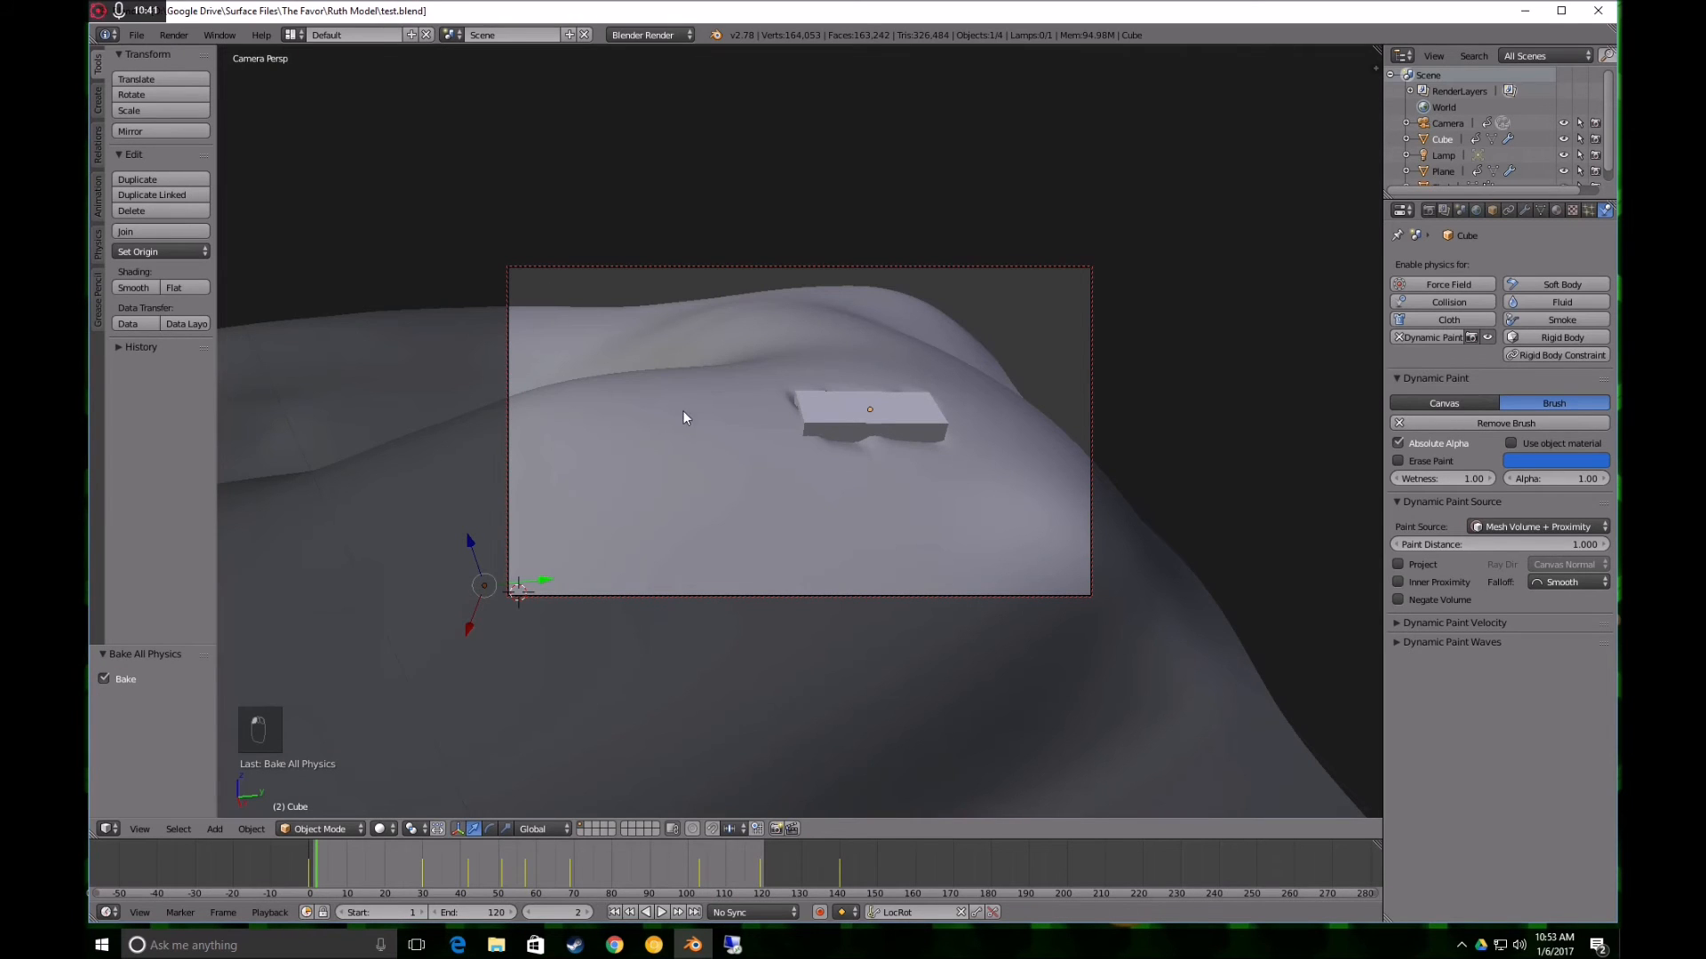
Move the appended sled up onto the terrain and rotate it 180° about the Z axis
key(g)
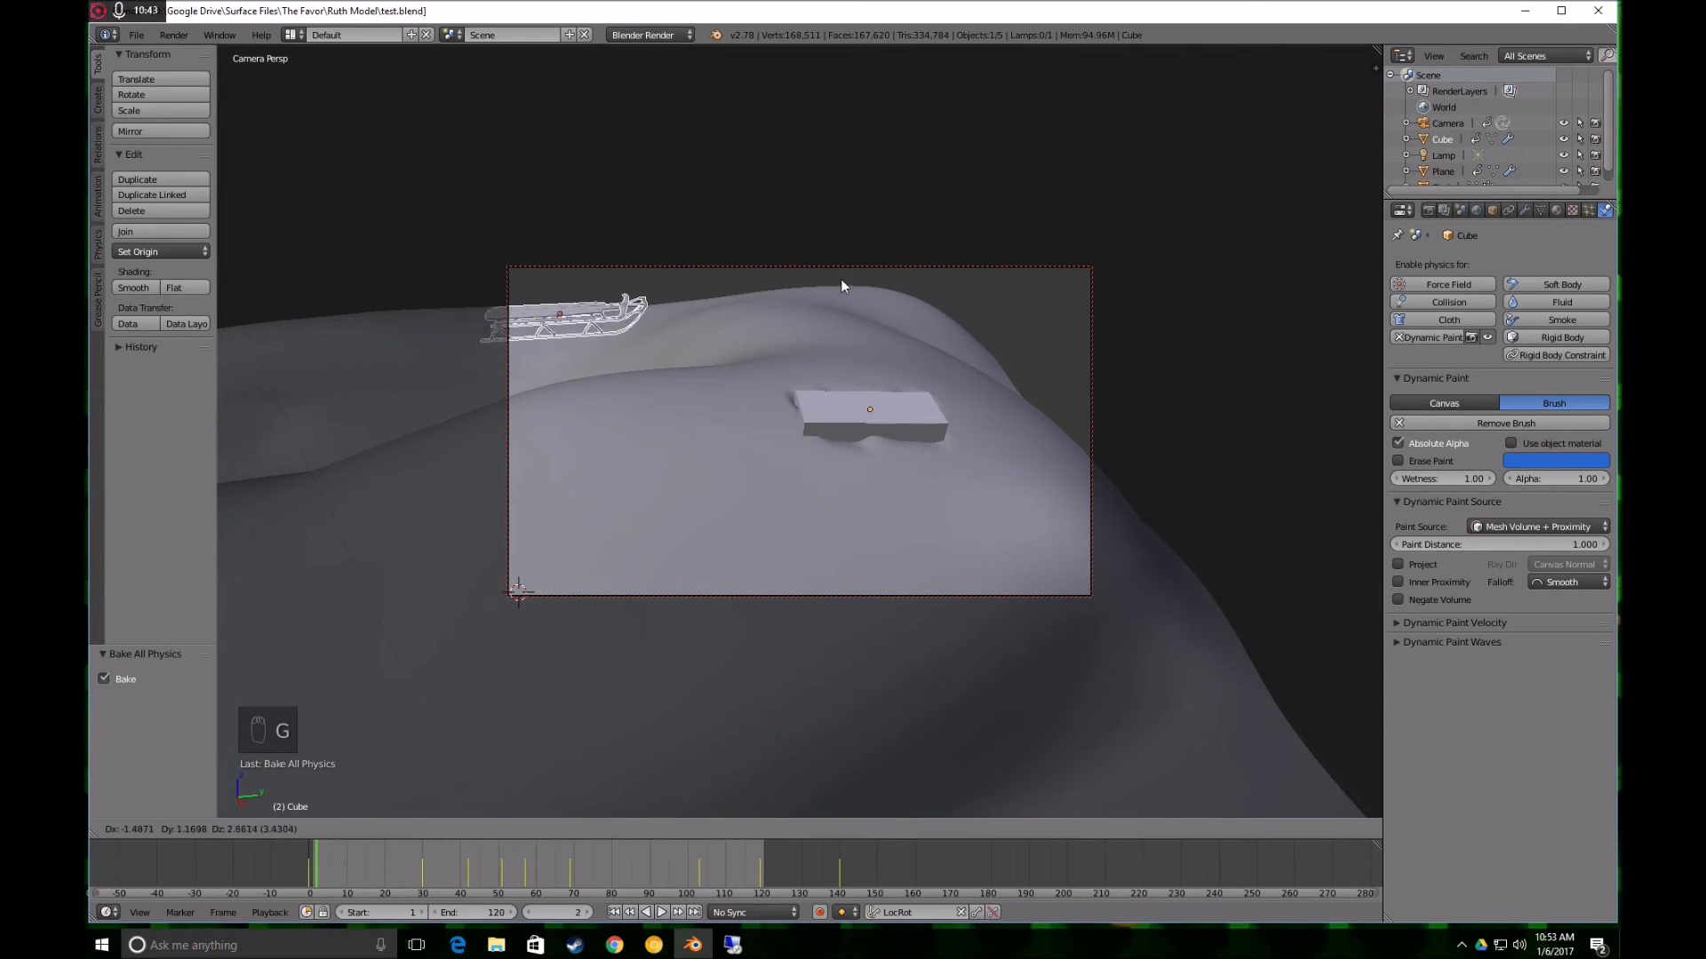
click(832, 275)
text(rz)
text(180)
key(Return)
Move the sled over the channel-shaped block and rotate it about 3.6° to follow the block's tilt
key(g)
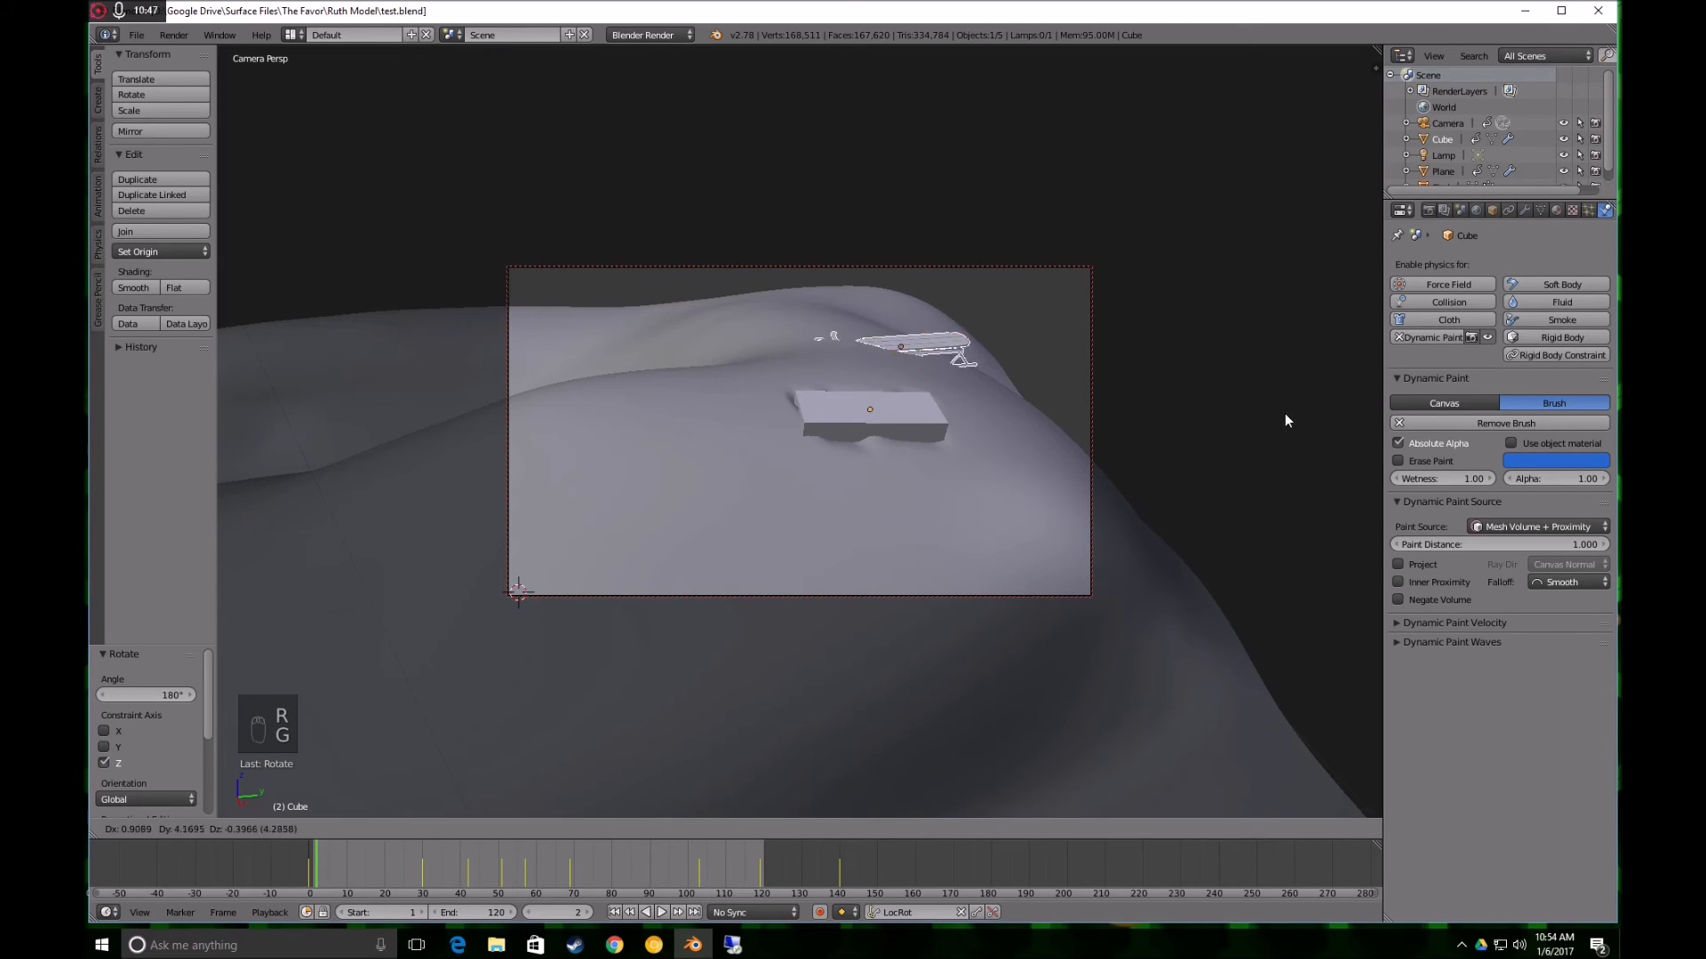
click(1284, 413)
click(978, 442)
drag(970, 372, 933, 403)
key(r)
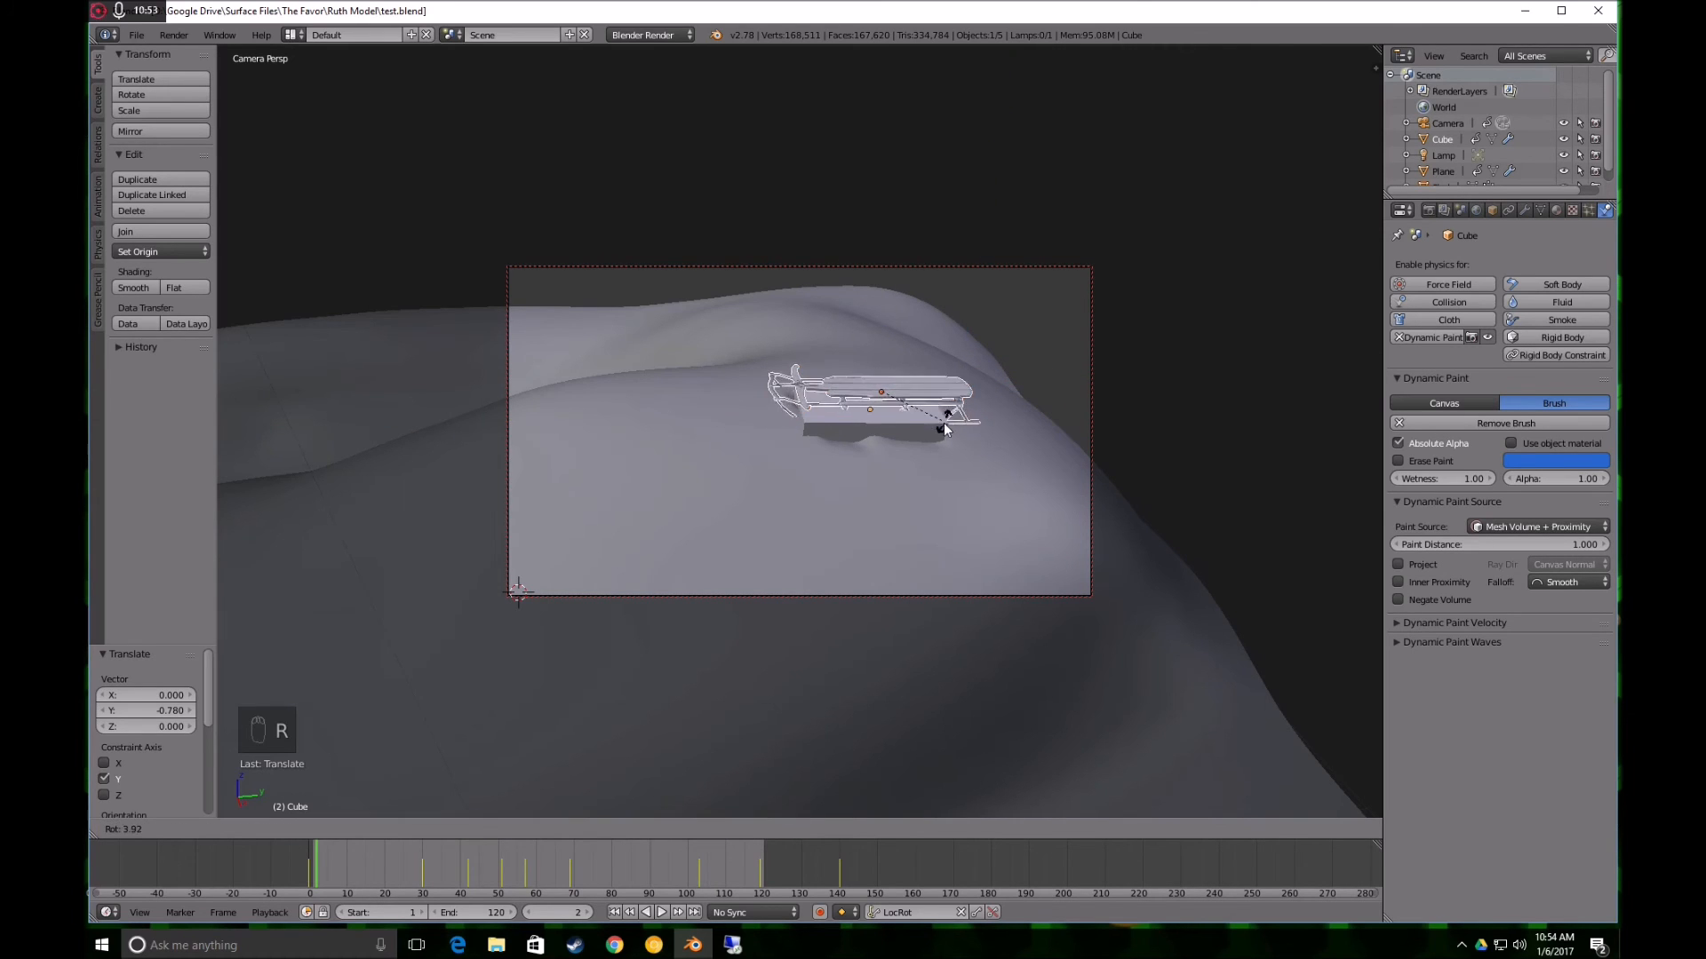
click(940, 431)
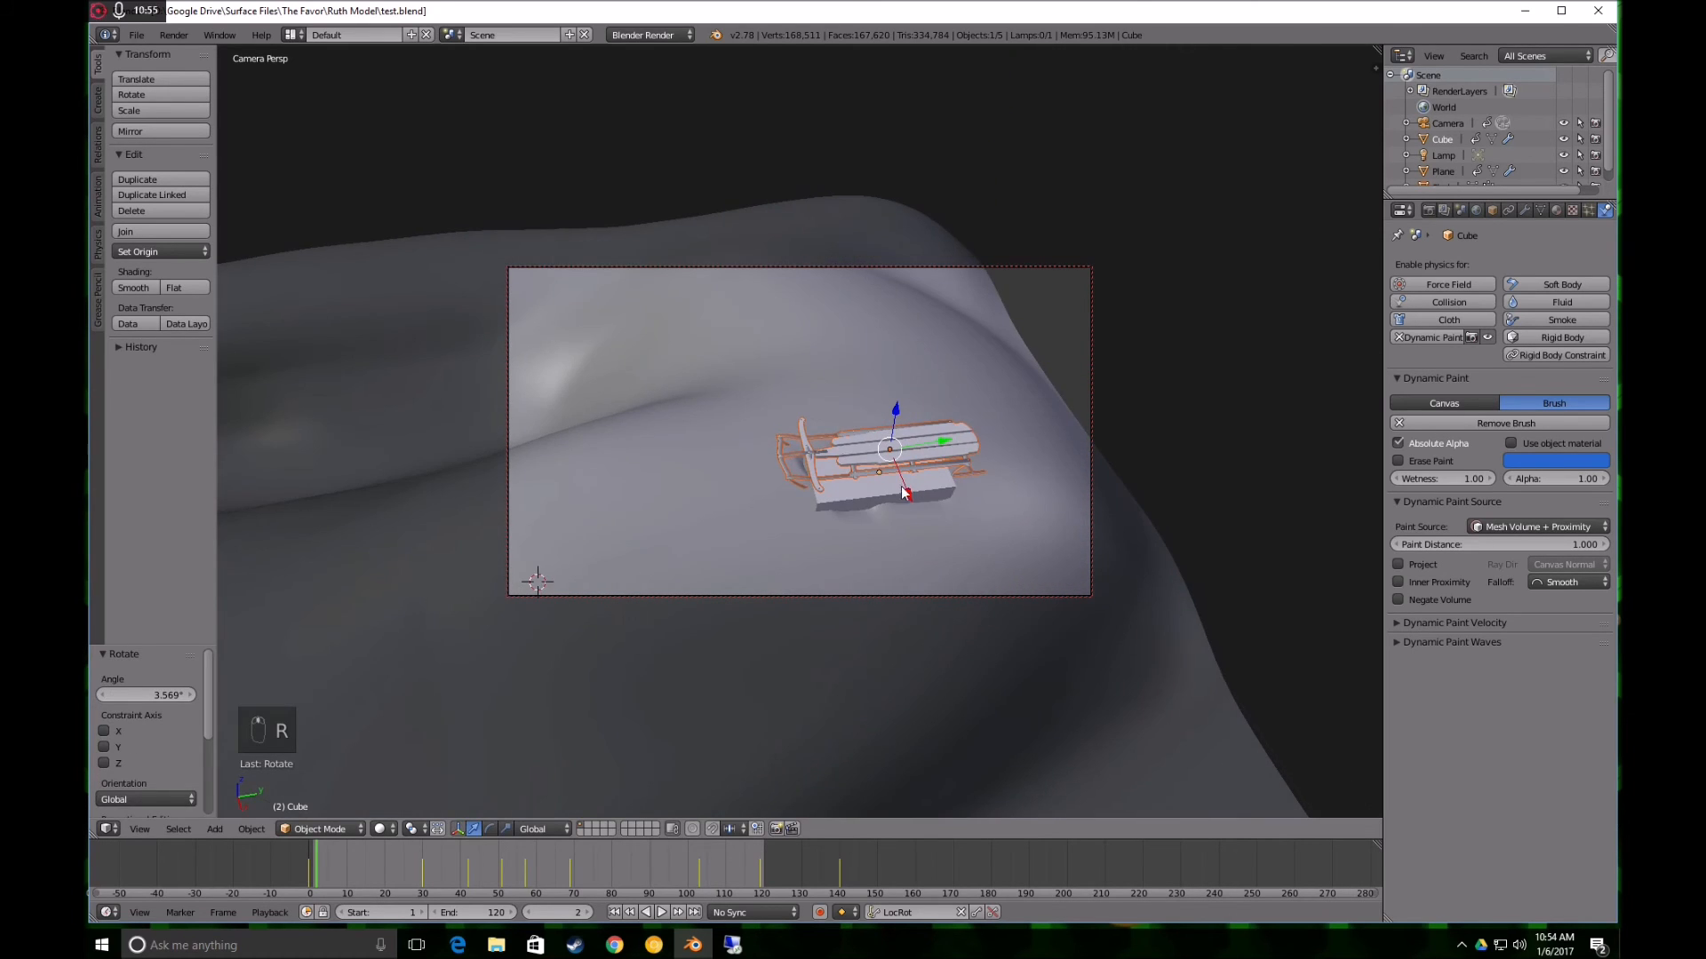
Shift the sled along X, scale it to match the block, and nudge it about -0.08 along Y
drag(902, 494, 950, 500)
key(s)
click(1026, 475)
drag(881, 403, 871, 401)
From the right side view, lower the sled about 0.06 along Z, then fine-tune its tilt and position against the block
key(KP_3)
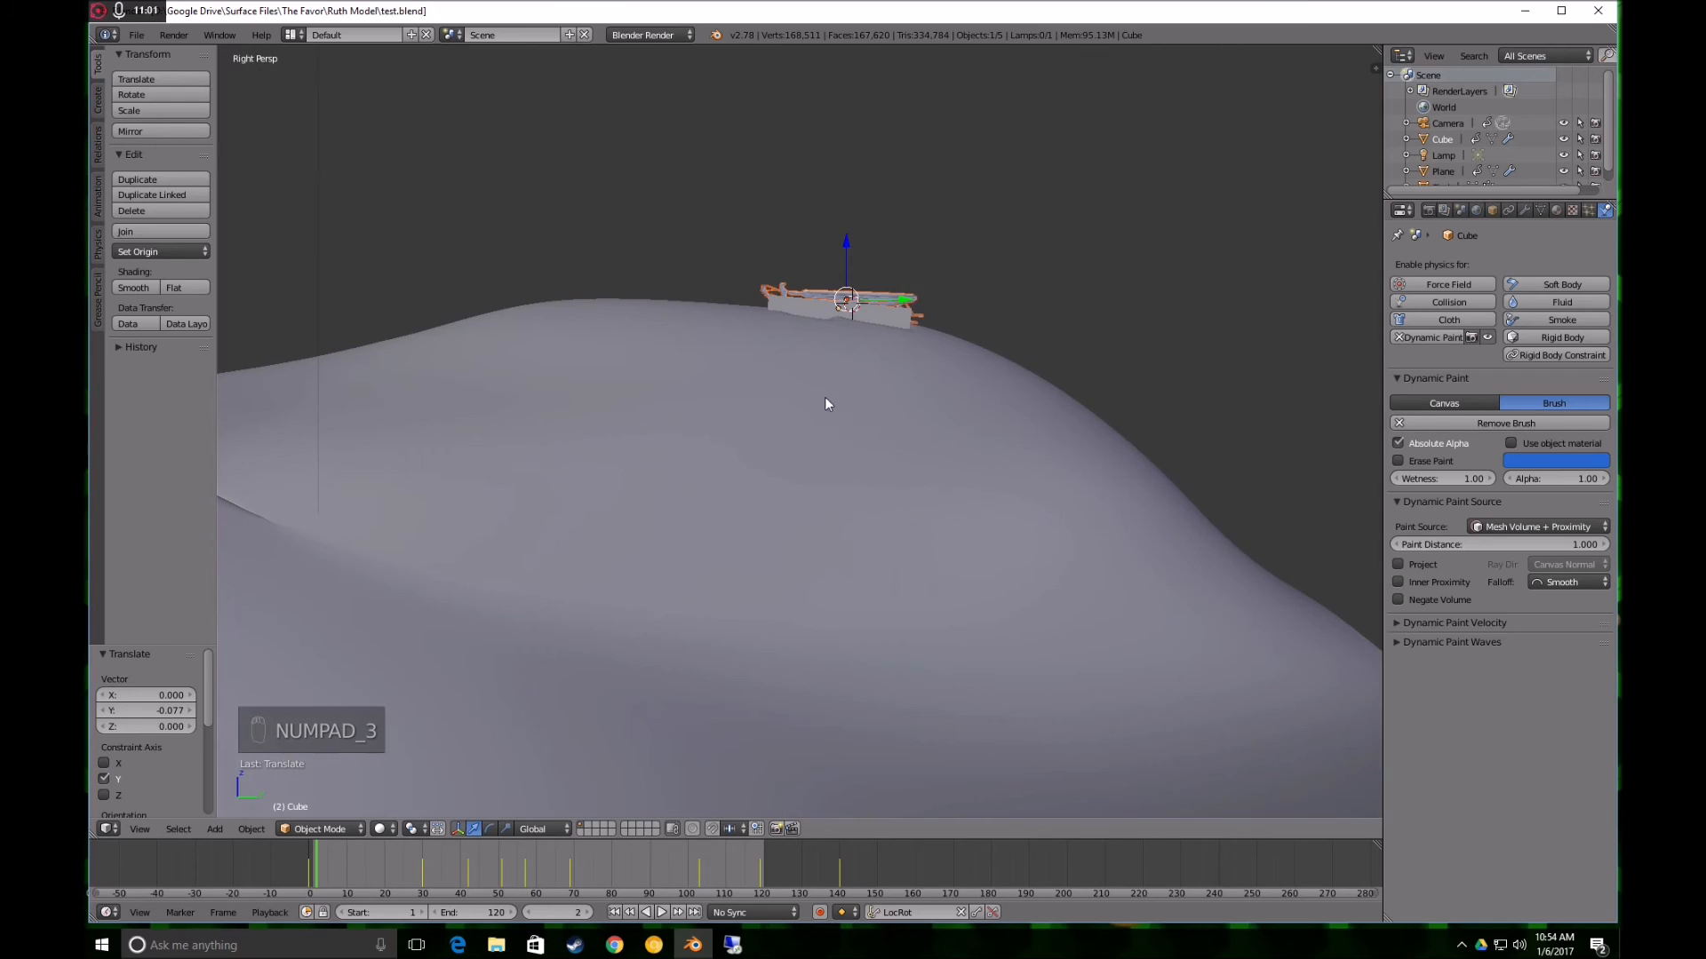
key(z)
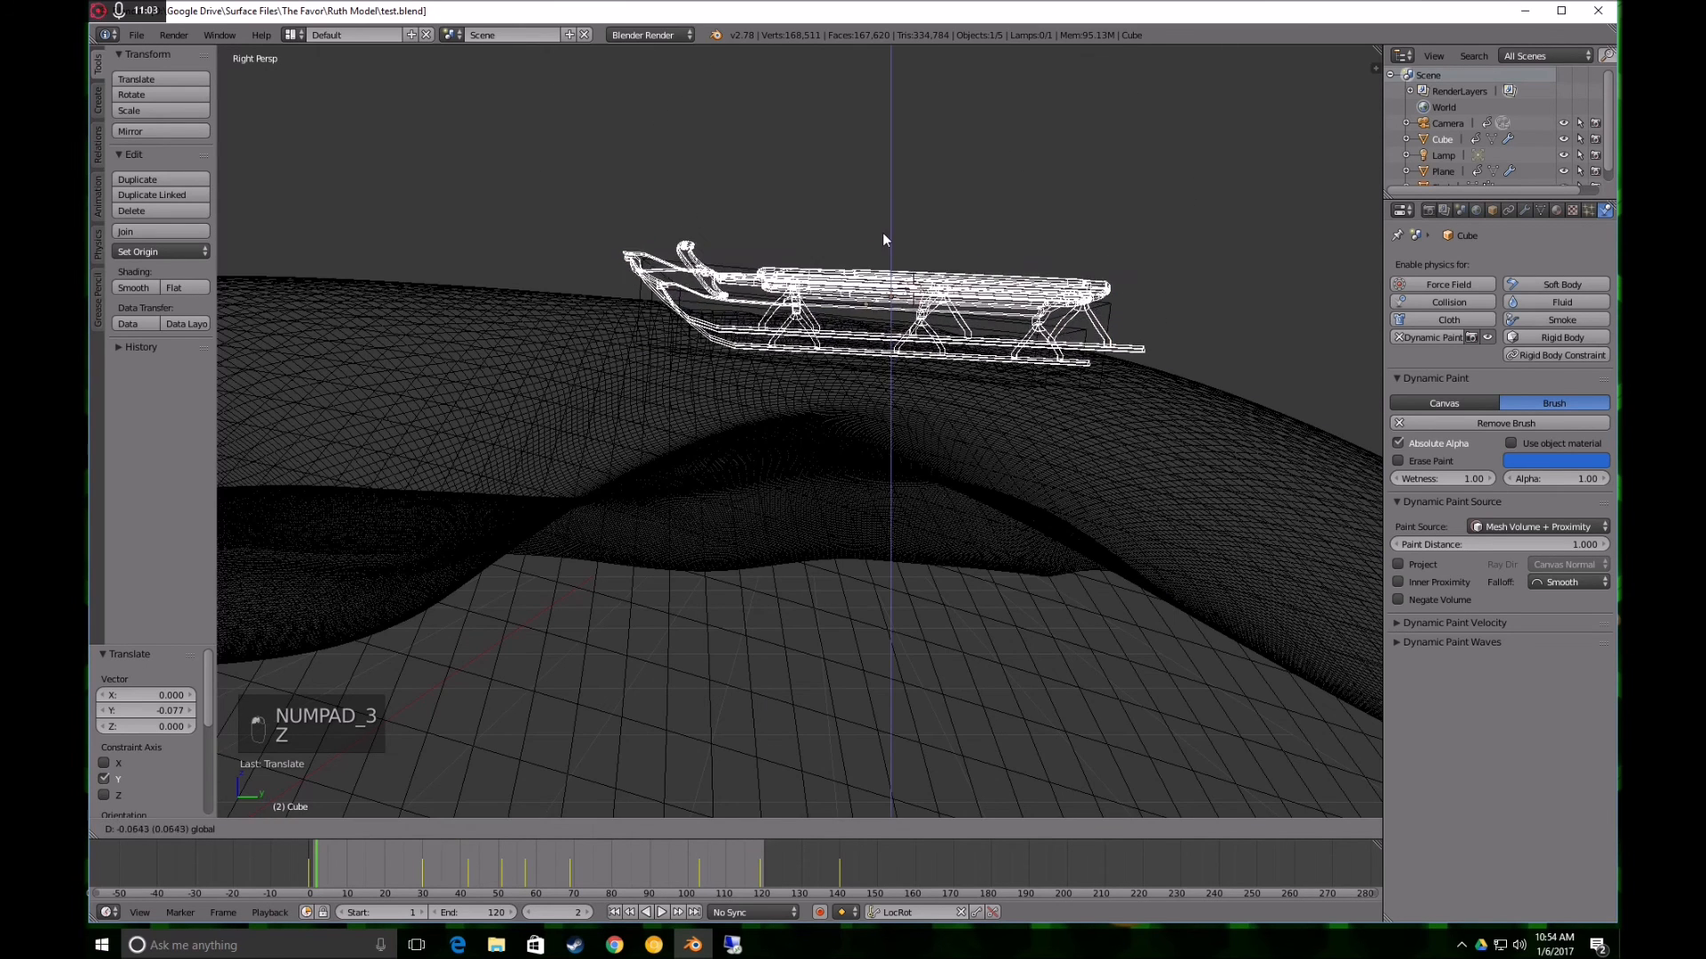
drag(882, 240, 885, 243)
key(z)
key(r)
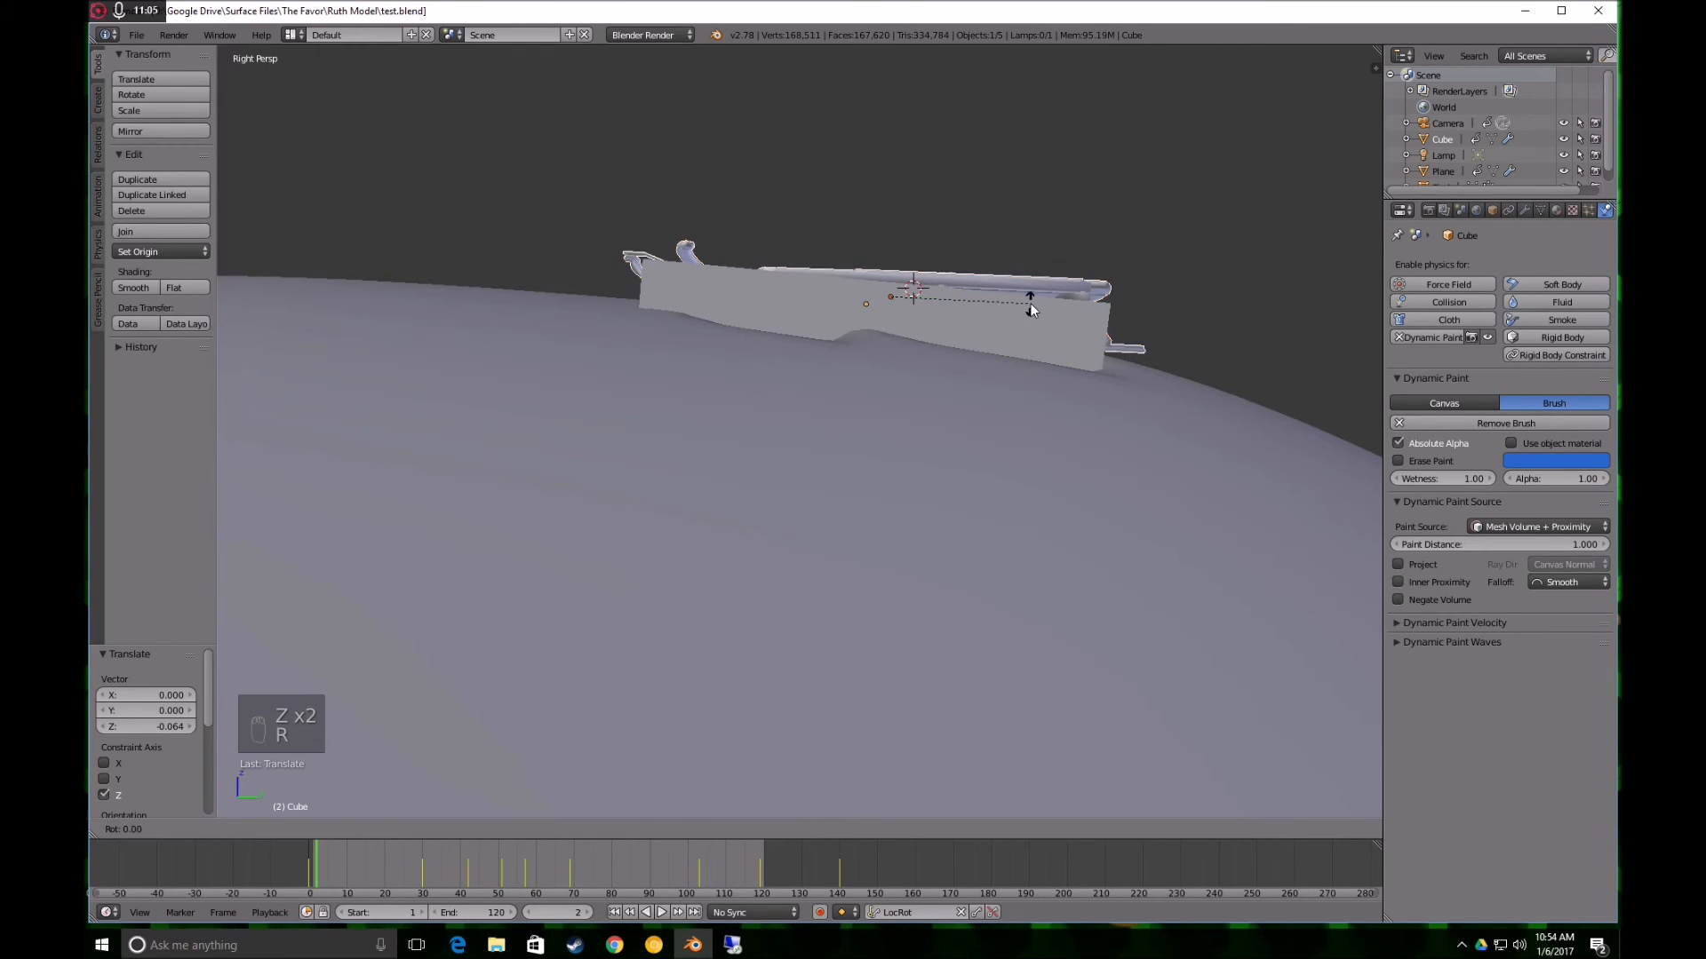
click(980, 295)
drag(895, 240, 881, 250)
Rotate the sled about the Y axis by about 1.9° and another 2.4° to match the block's sideways slope
middle_drag(881, 250, 1199, 482)
key(r)
key(y)
click(1220, 449)
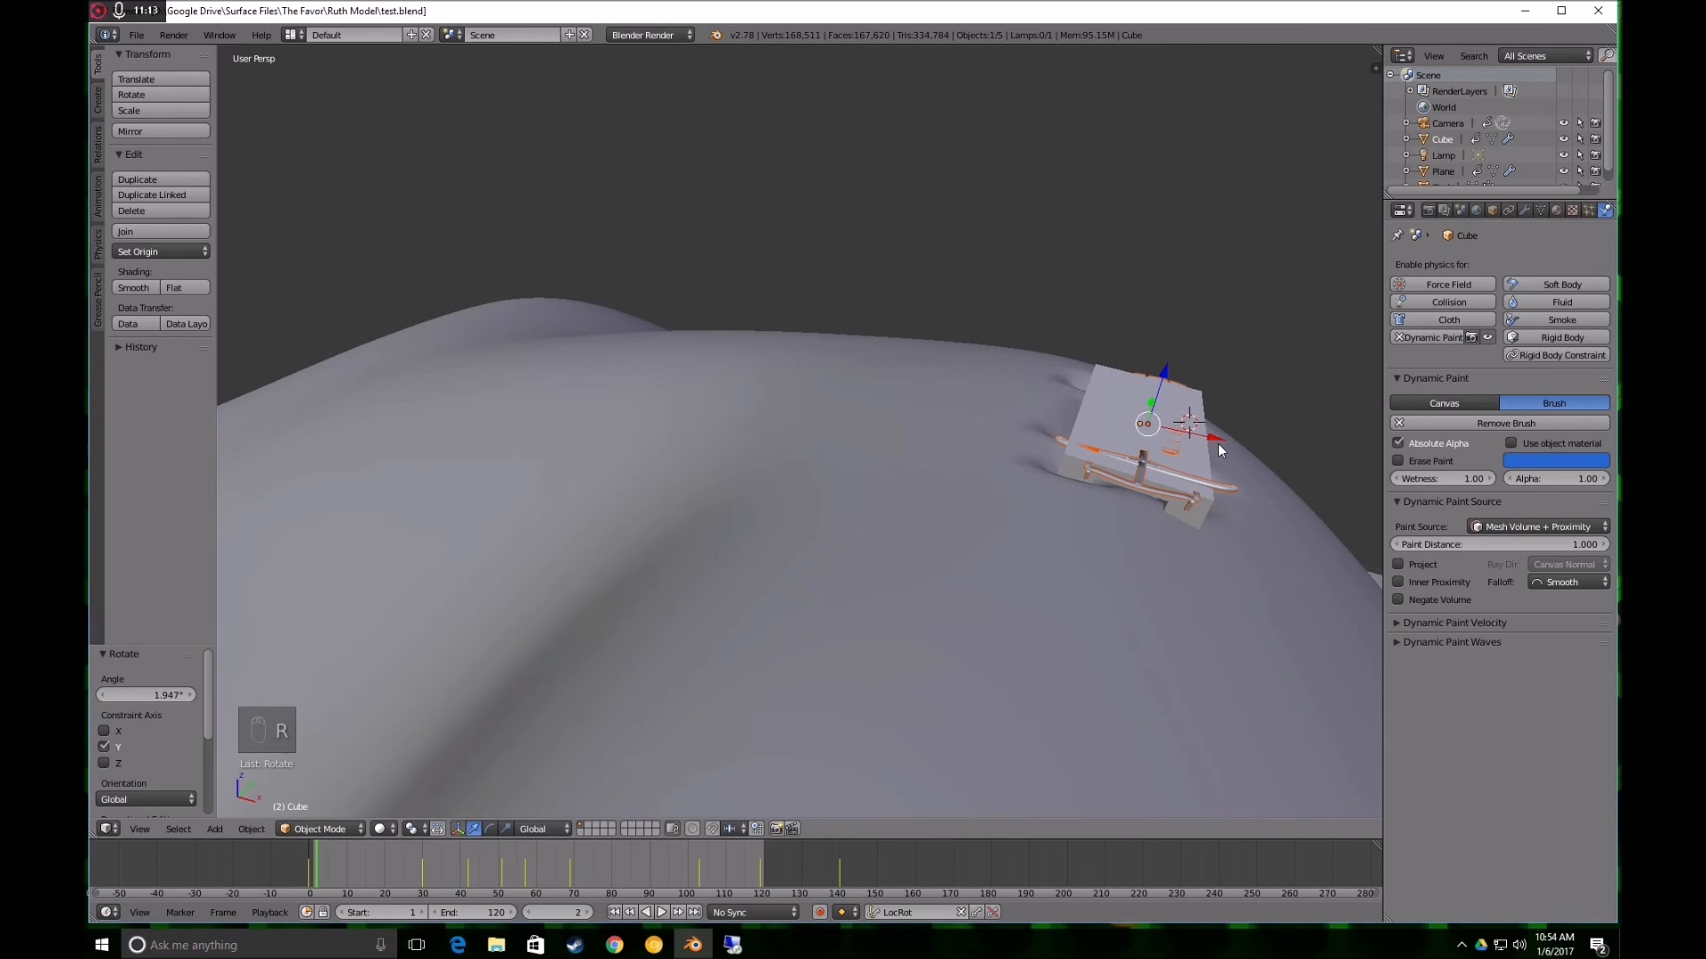
key(r)
key(y)
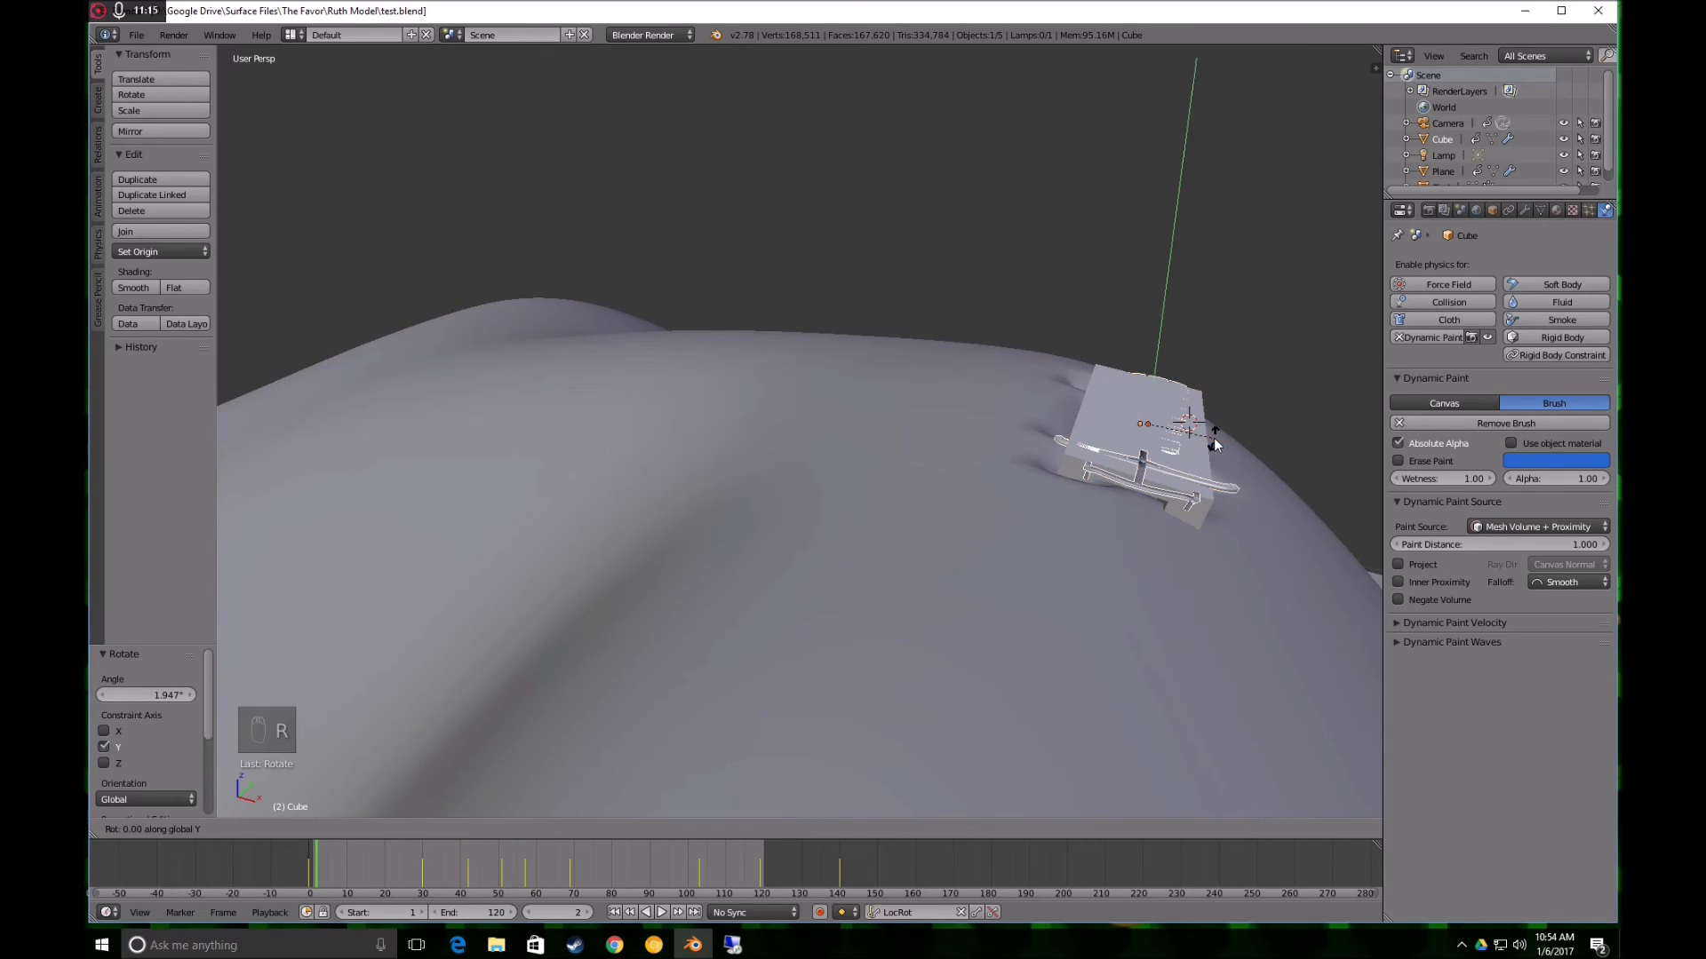
click(1205, 462)
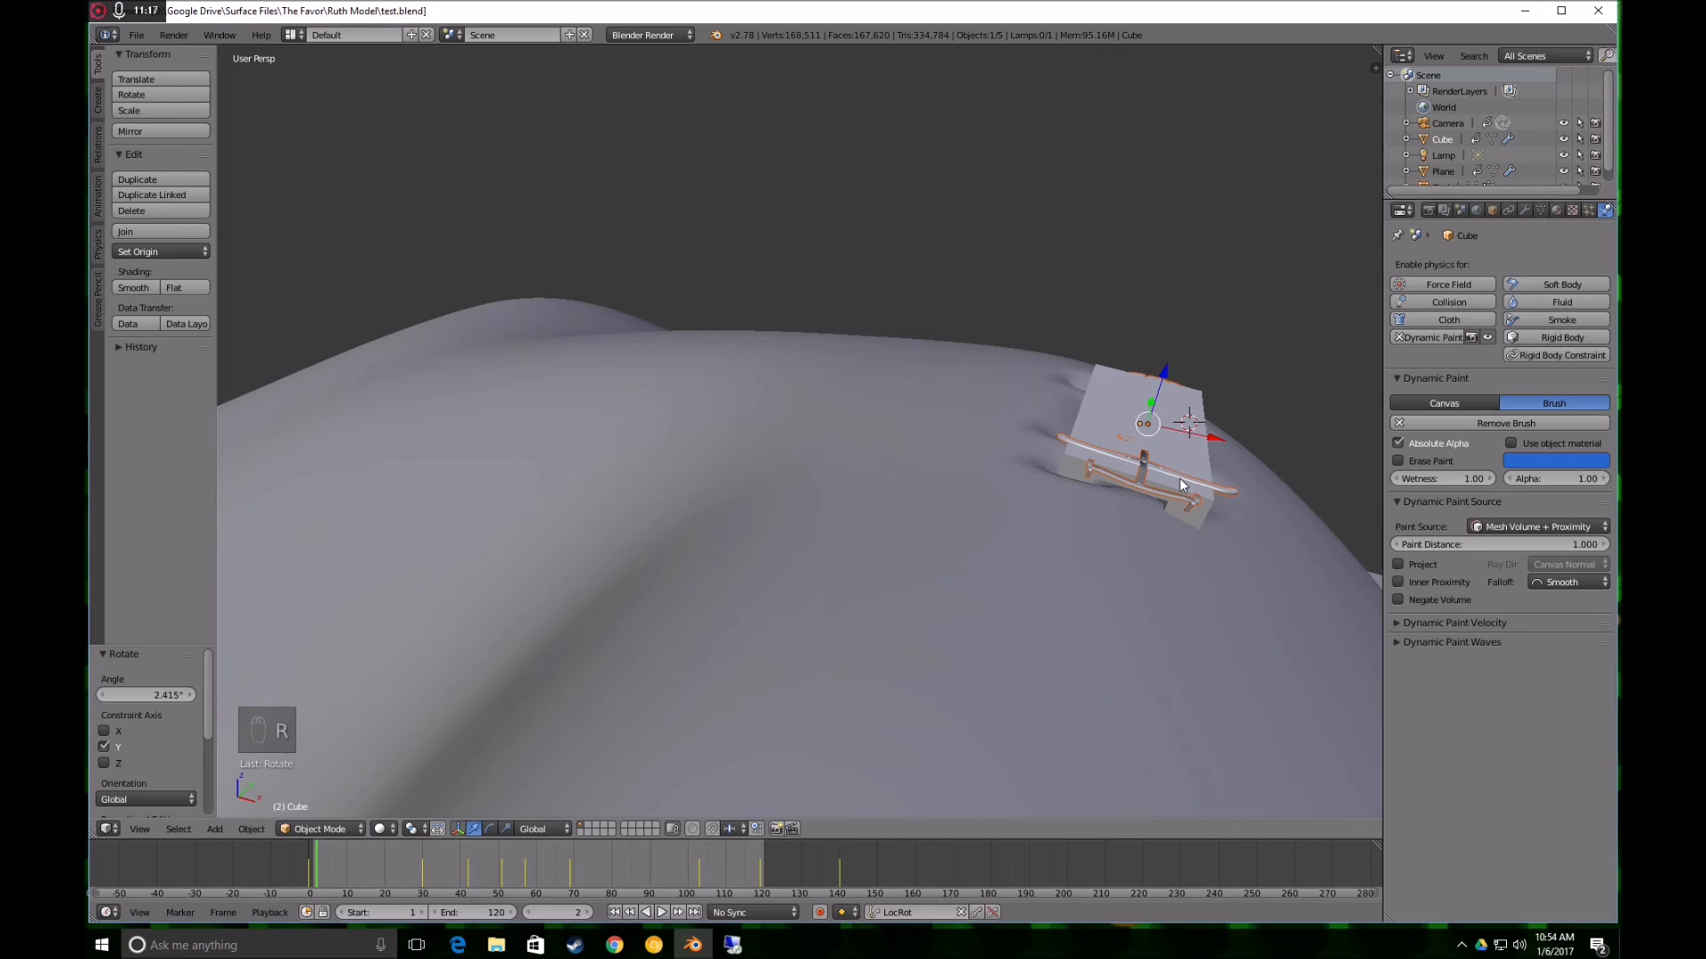
Parent the sled to the block using Object (Keep Transform)
middle_drag(1201, 451, 986, 566)
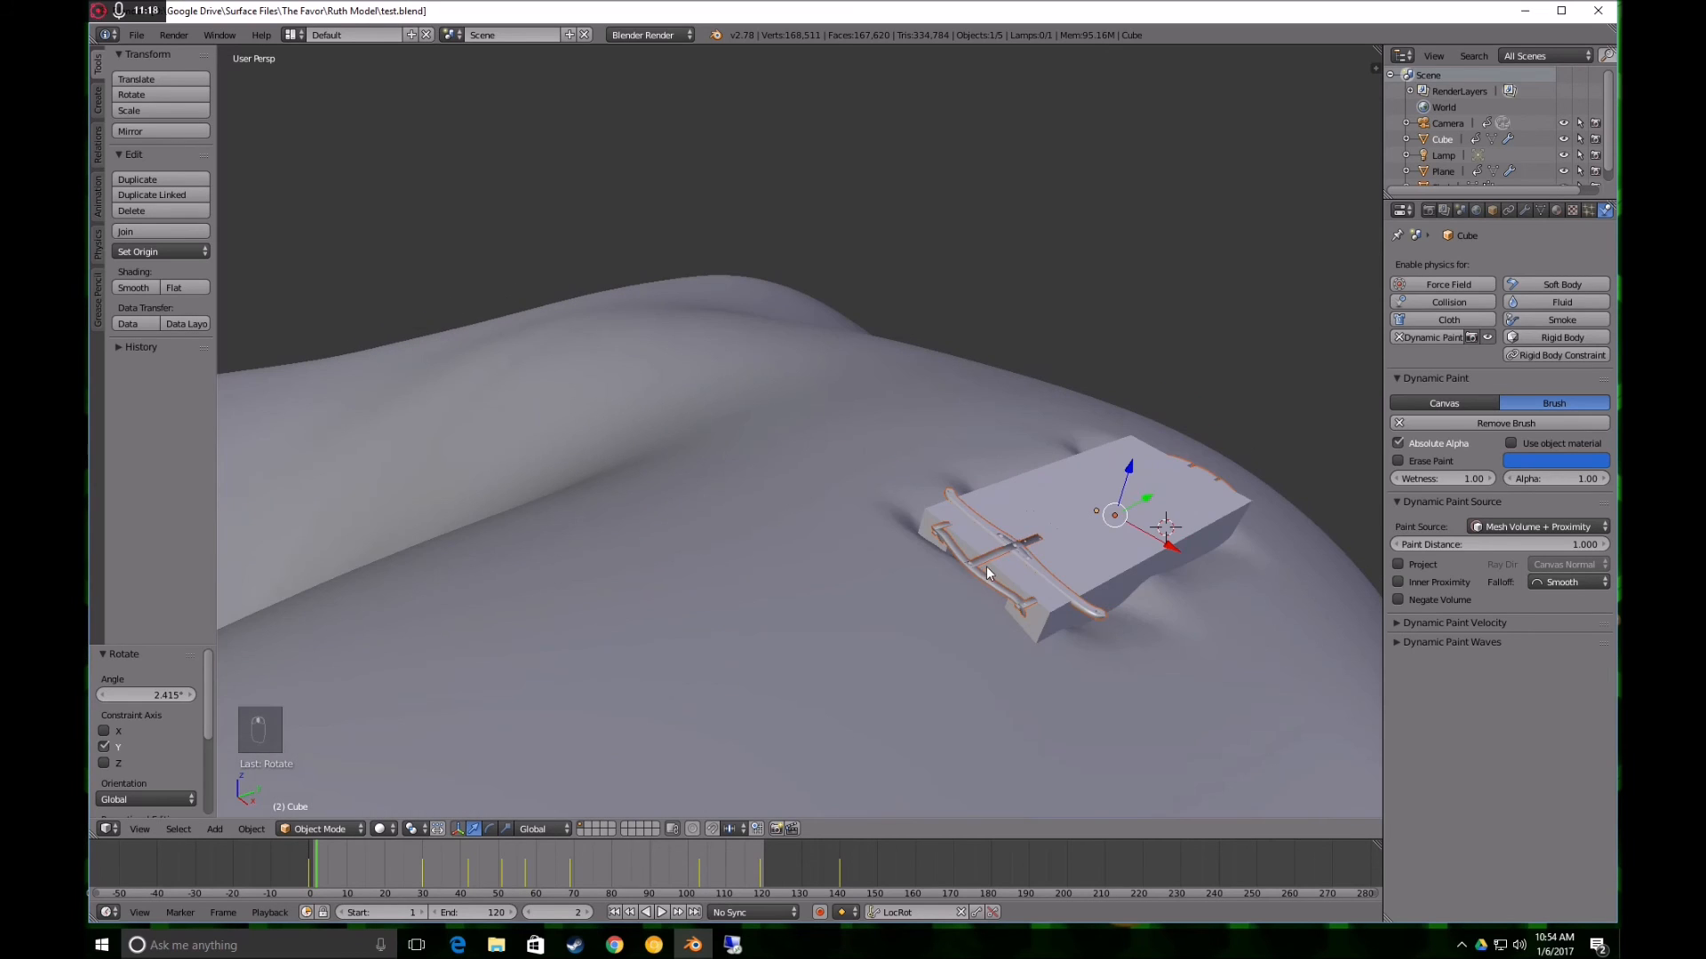
shift+right_click(1095, 547)
key(ctrl+p)
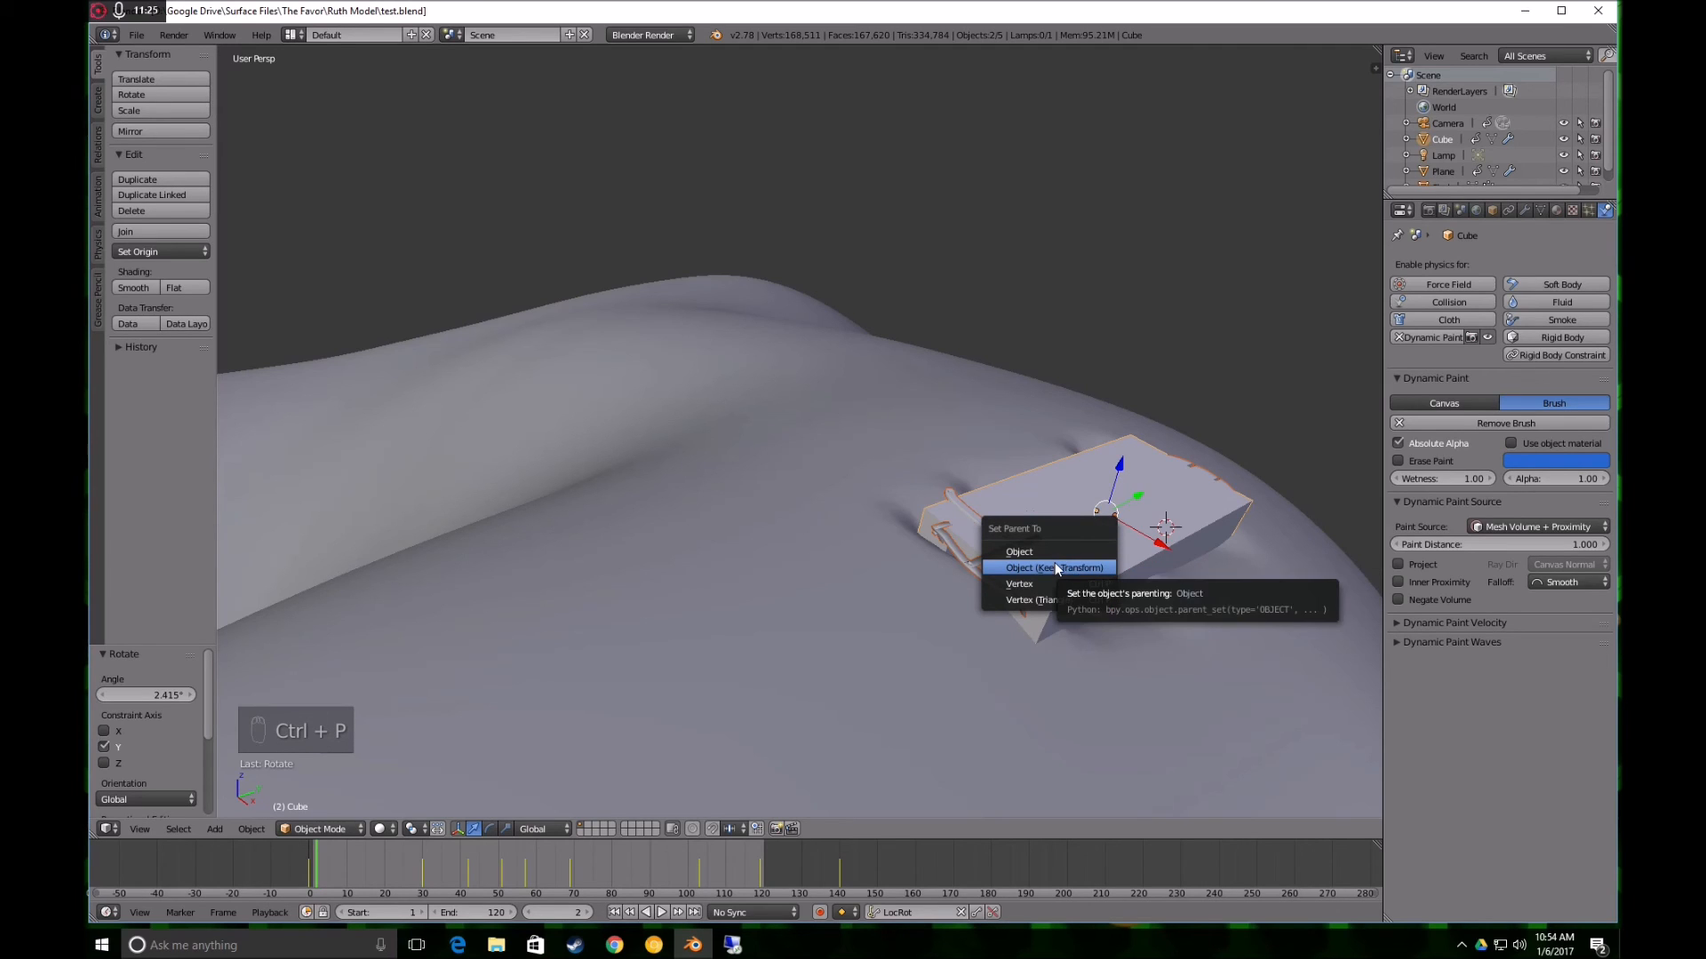
click(1055, 567)
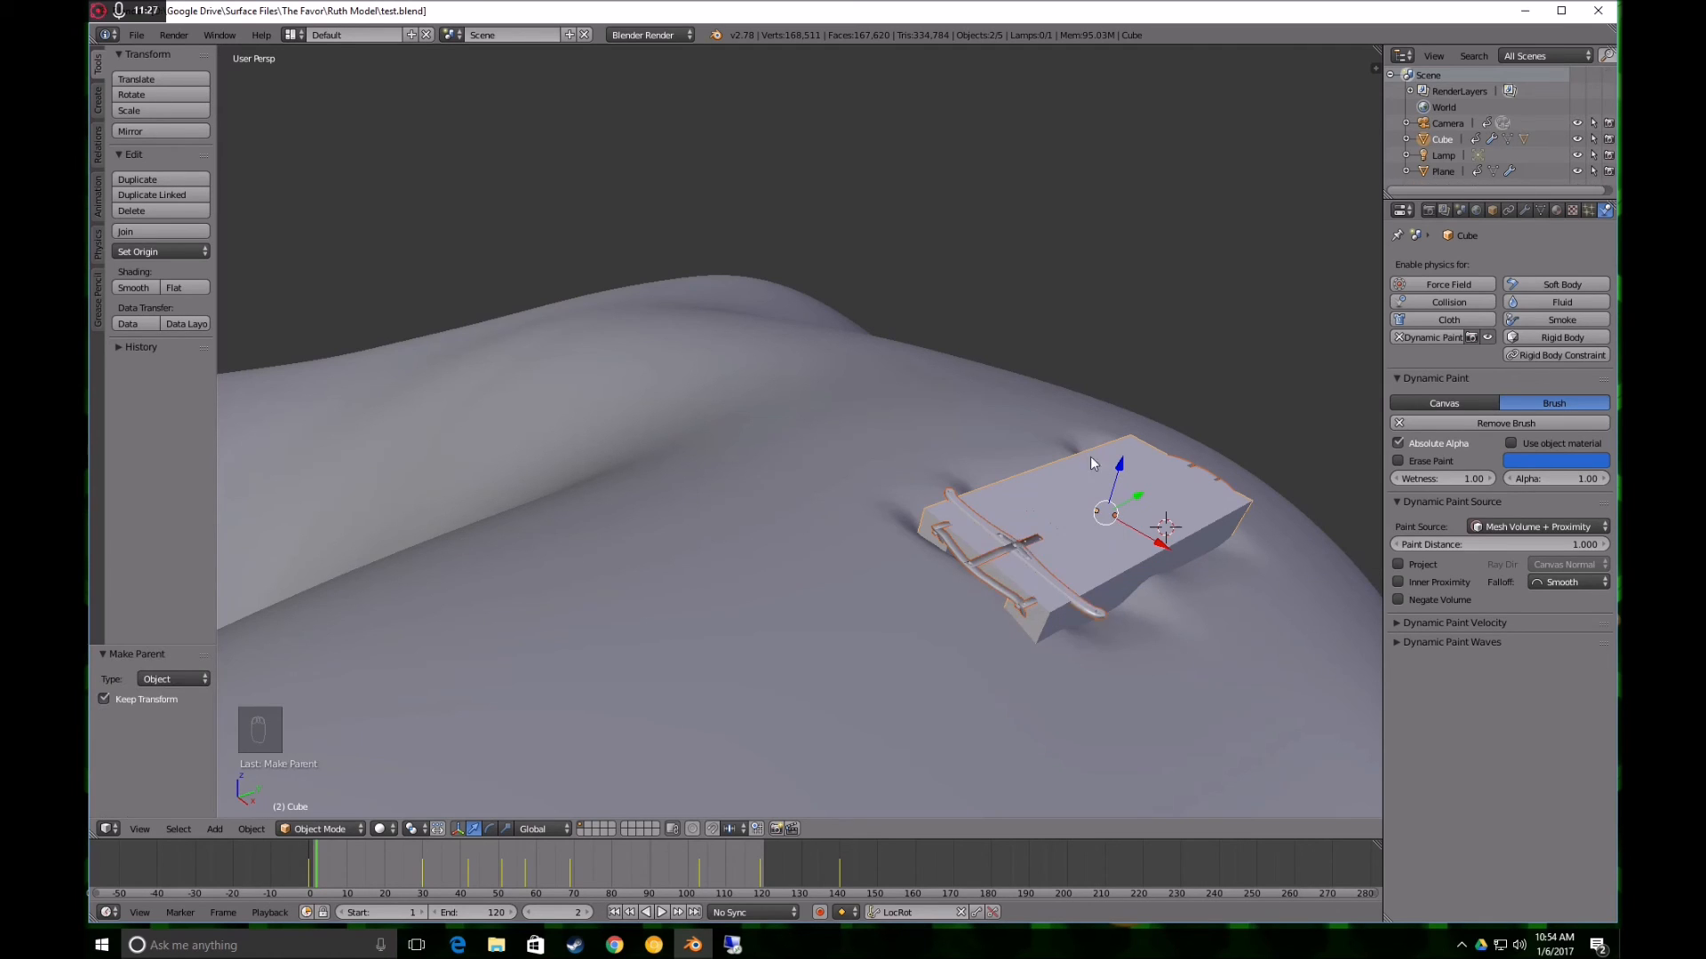
Set the block's maximum draw type to Wire
right_click(1024, 483)
click(1493, 210)
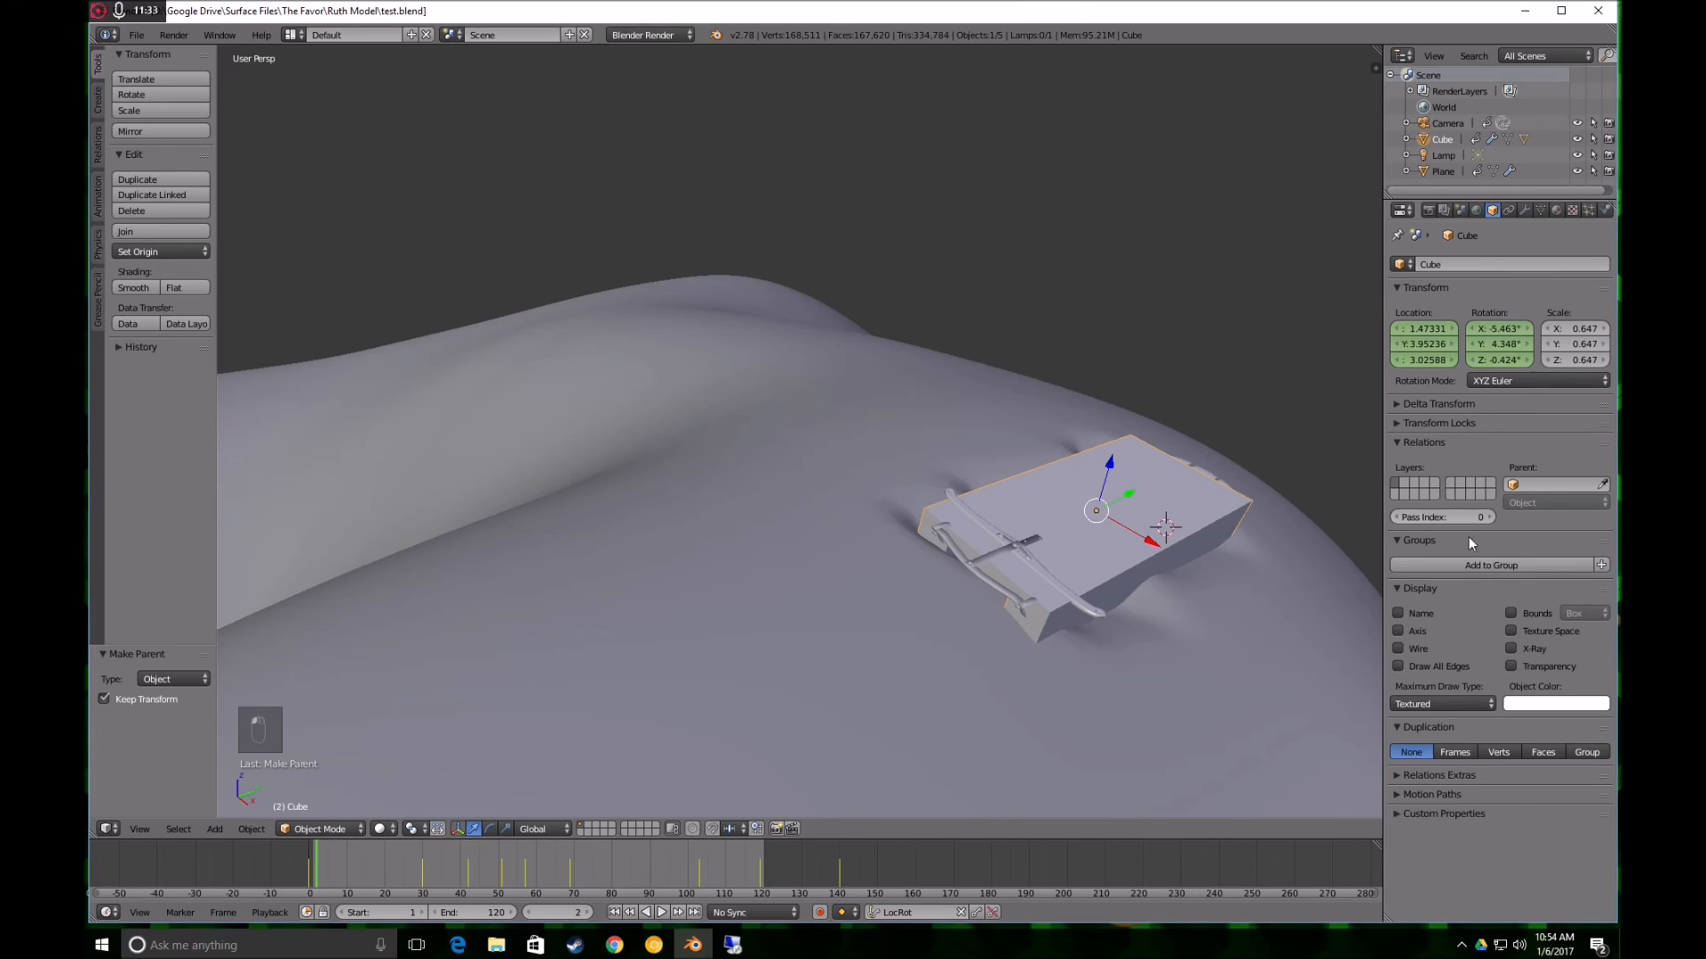
click(1437, 704)
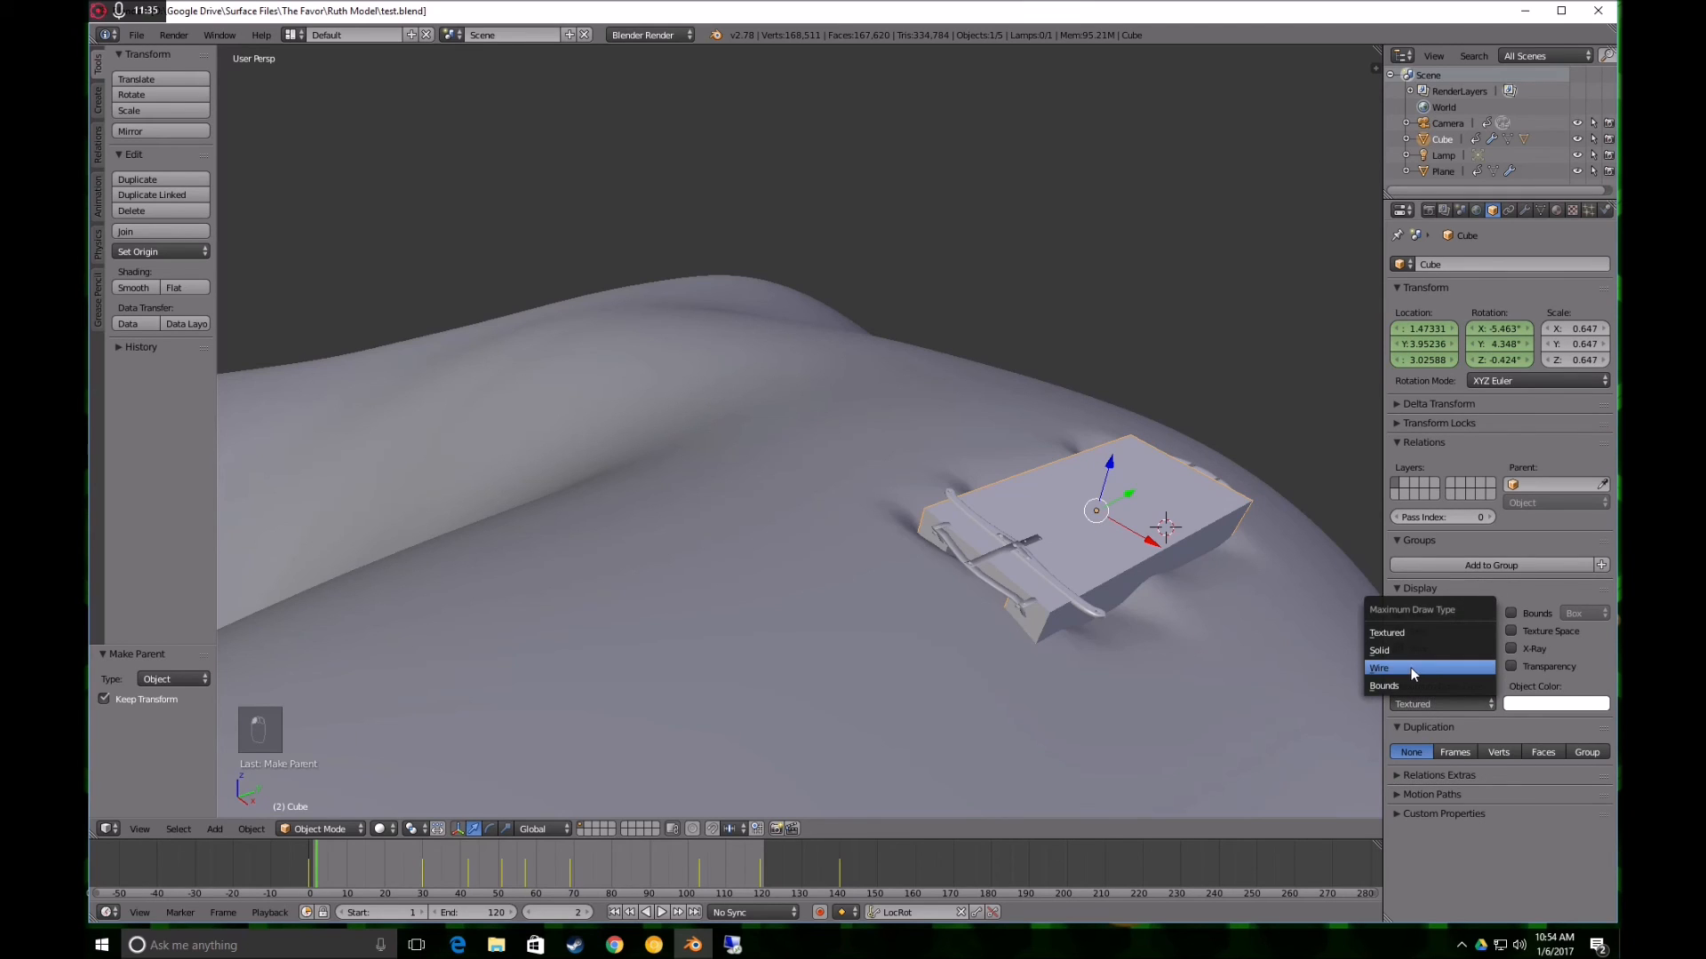
click(1414, 672)
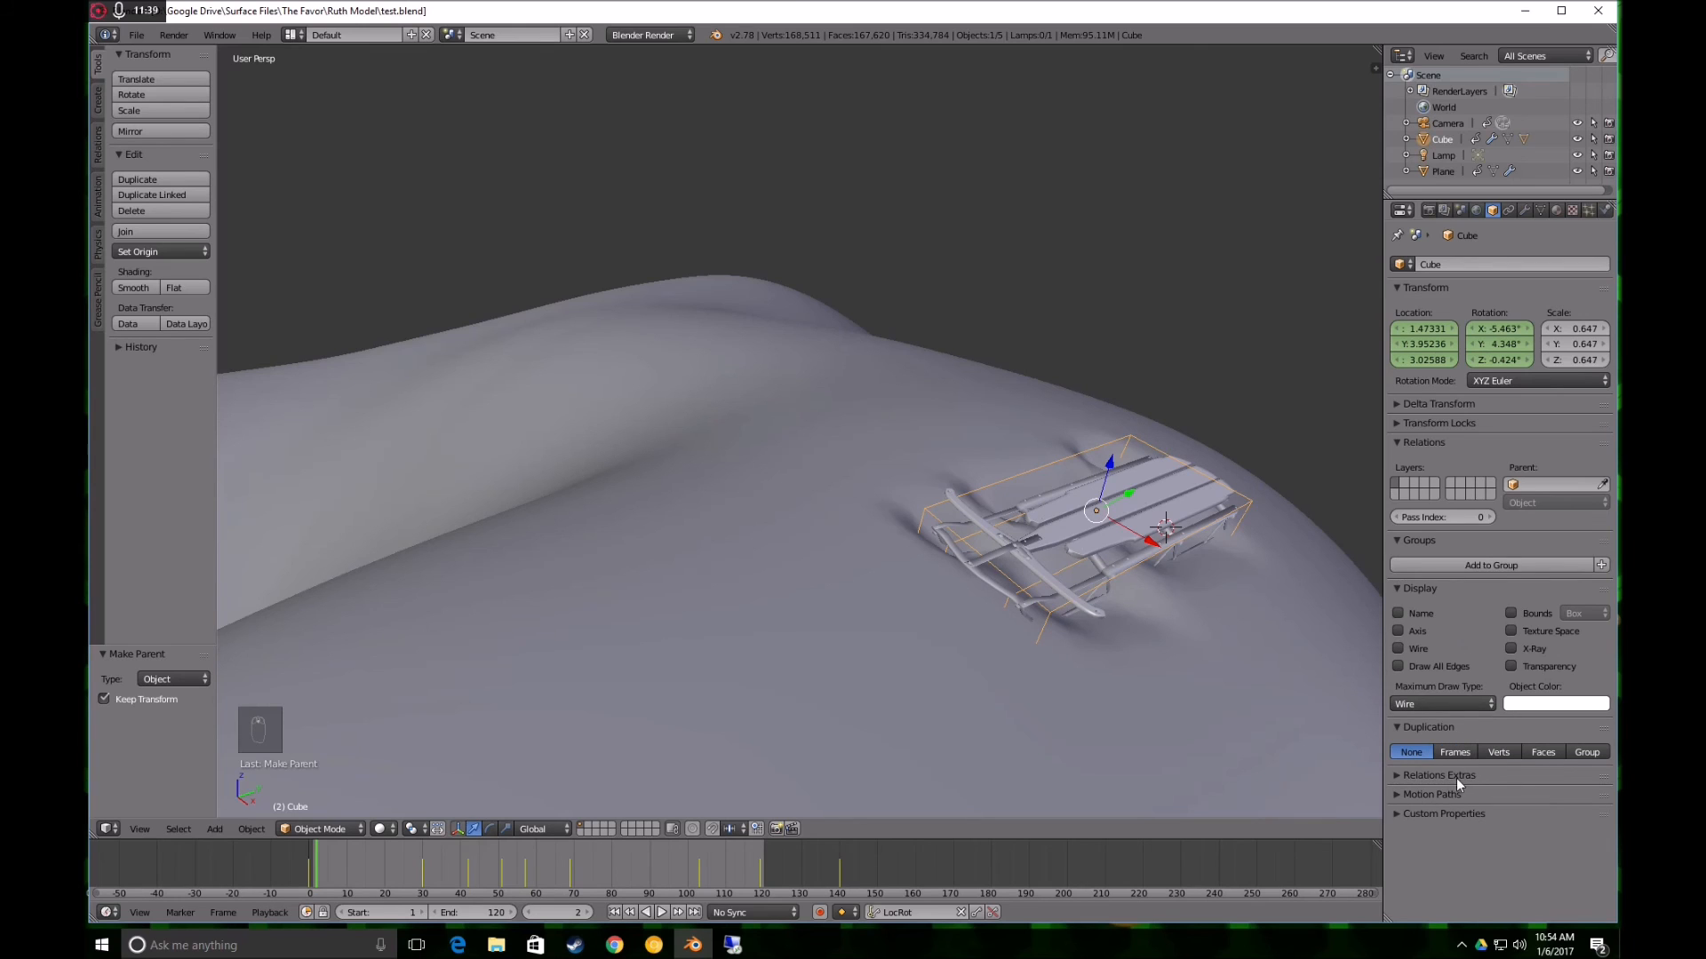
Switch the render engine to Cycles and disable the block's Camera, Diffuse, Glossy, Transmission, Volume Scatter and Shadow ray visibility
click(639, 34)
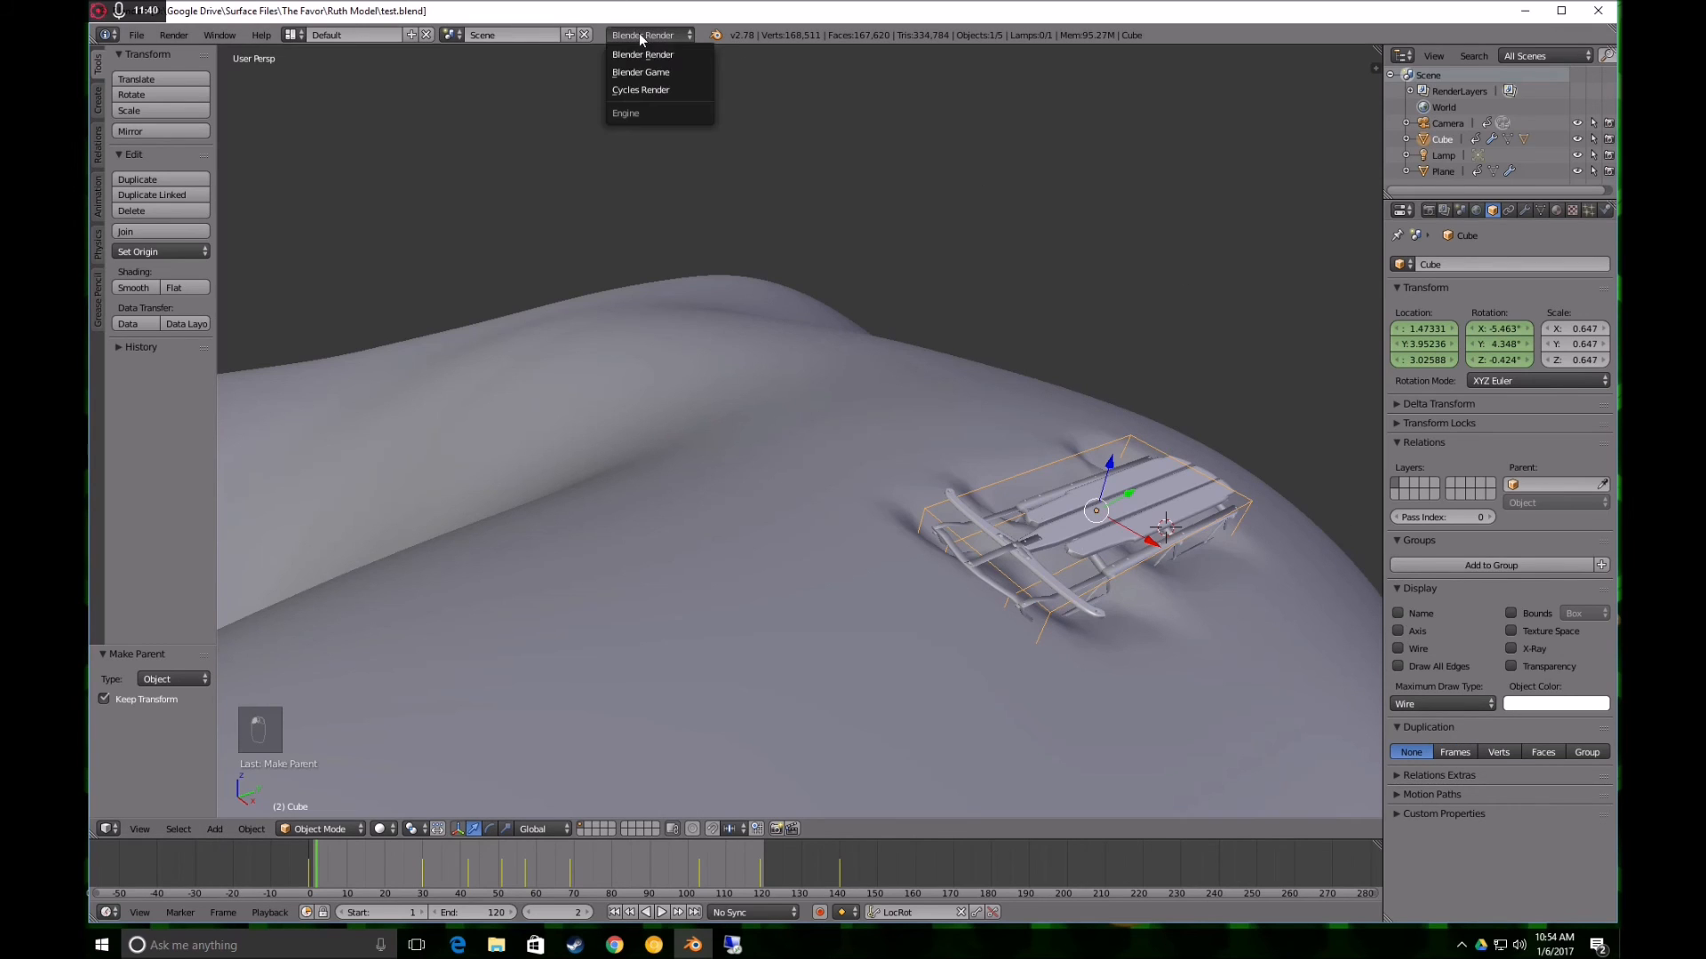
click(641, 88)
click(1415, 851)
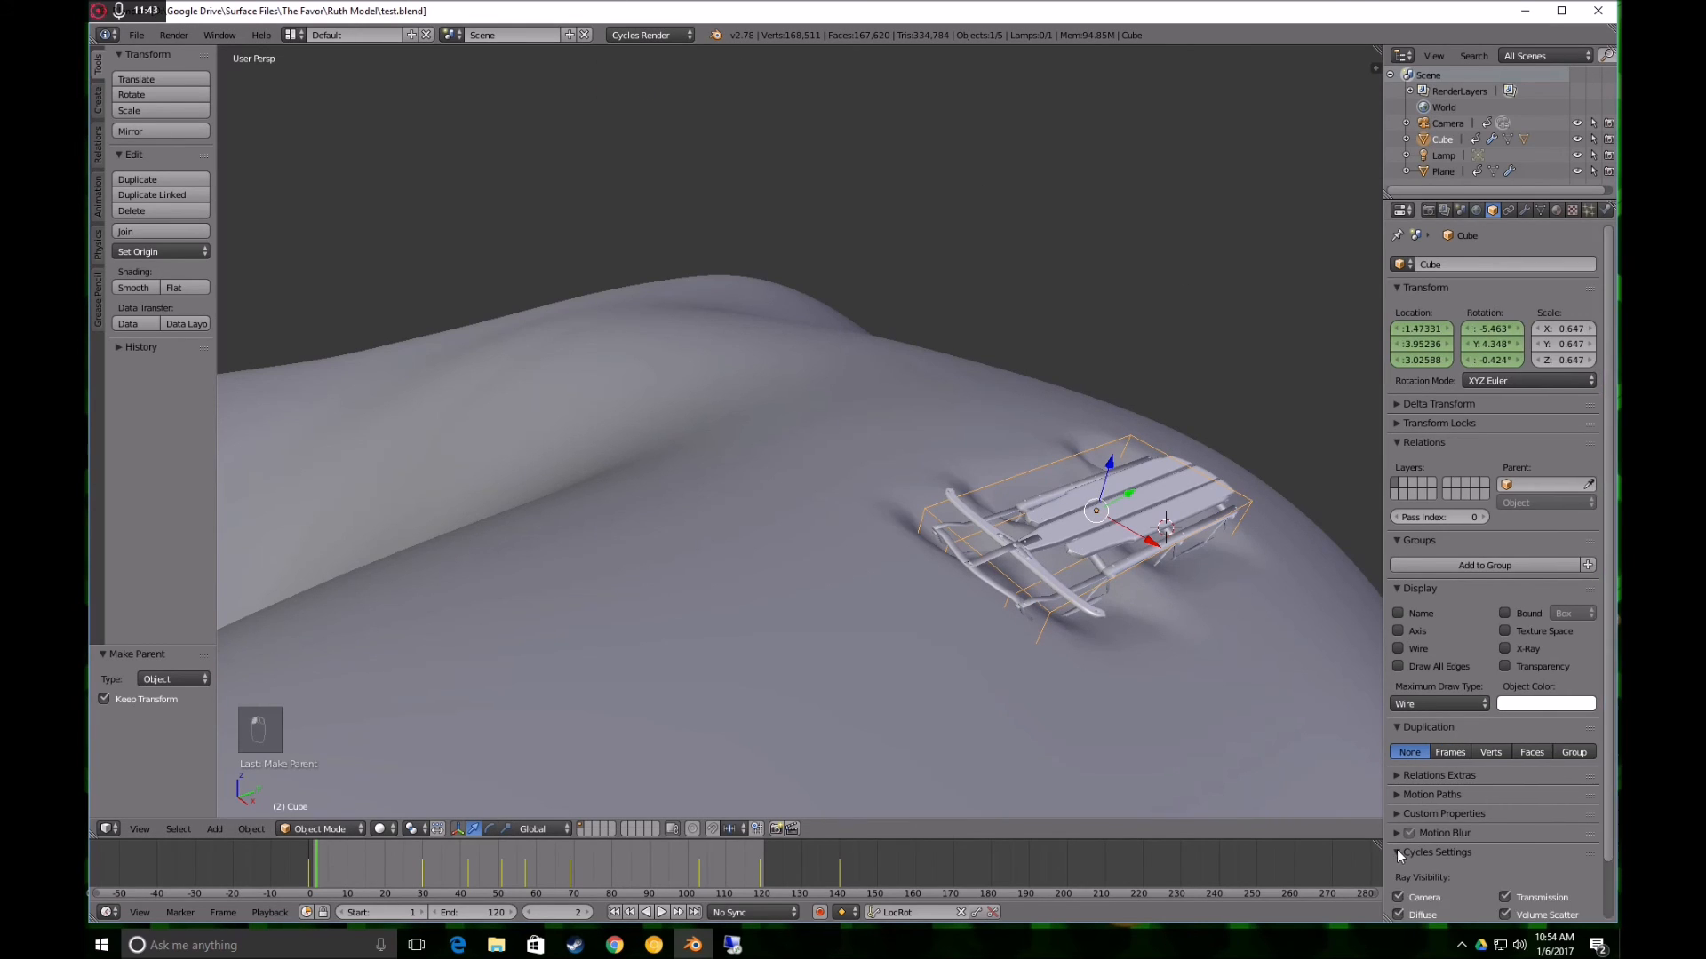
scroll(1501, 875, down, 2)
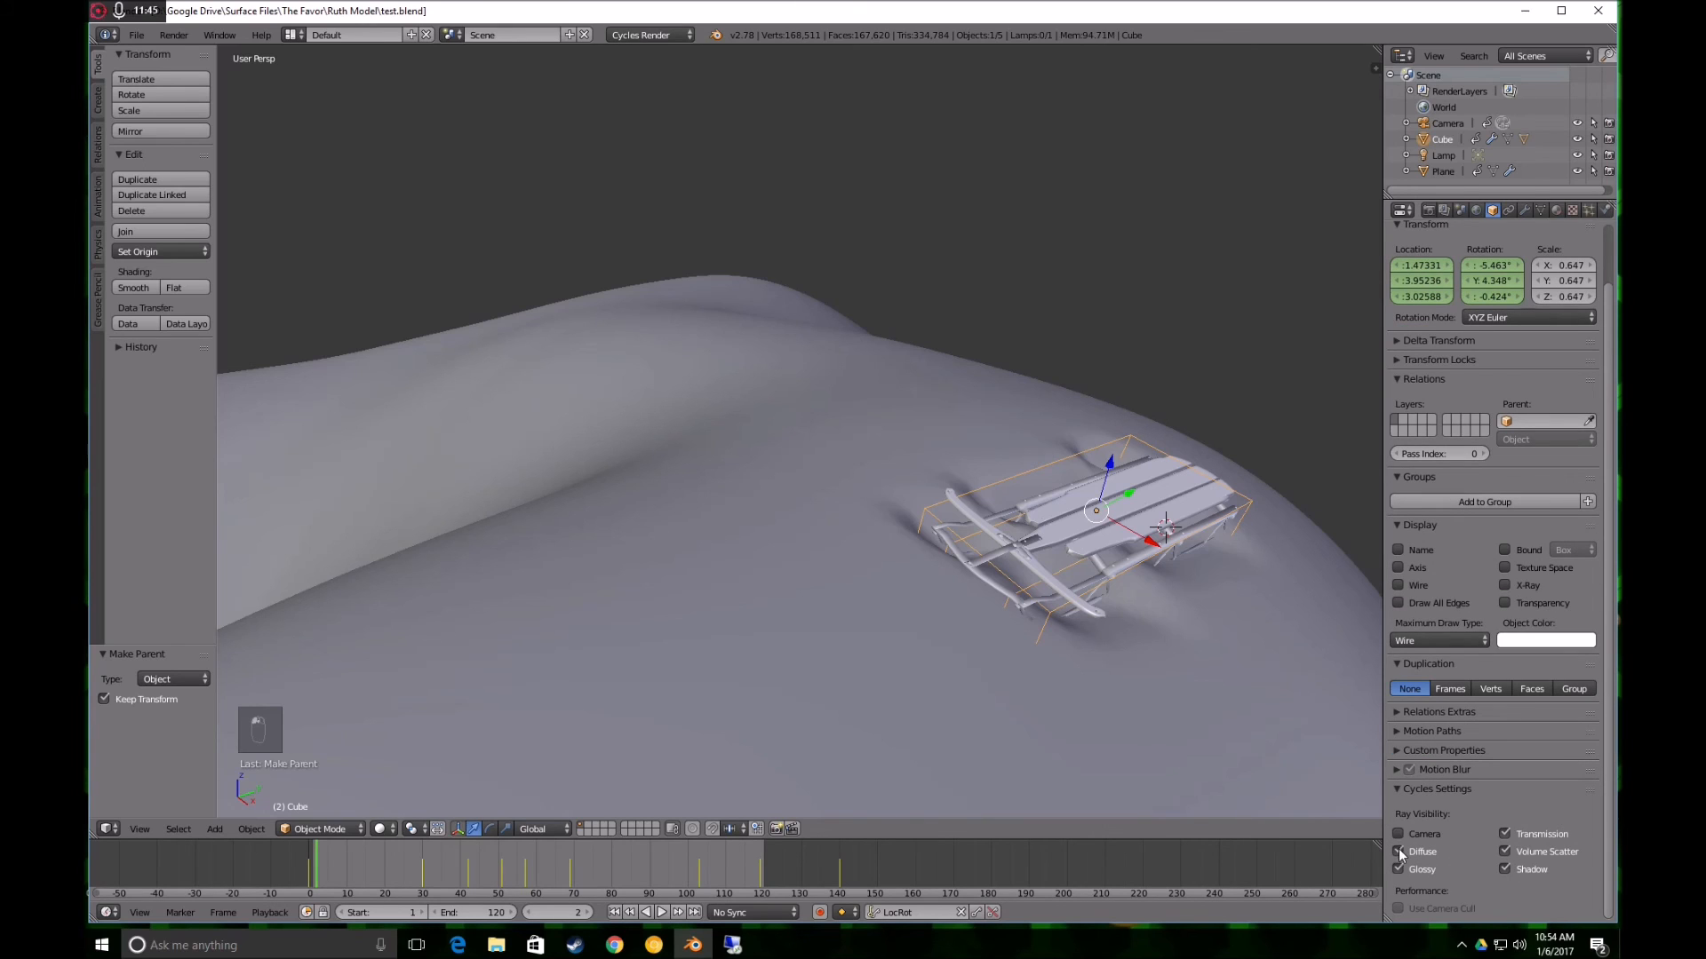
click(1507, 851)
click(1507, 871)
scroll(1191, 801, down, 5)
middle_drag(1144, 700, 765, 817)
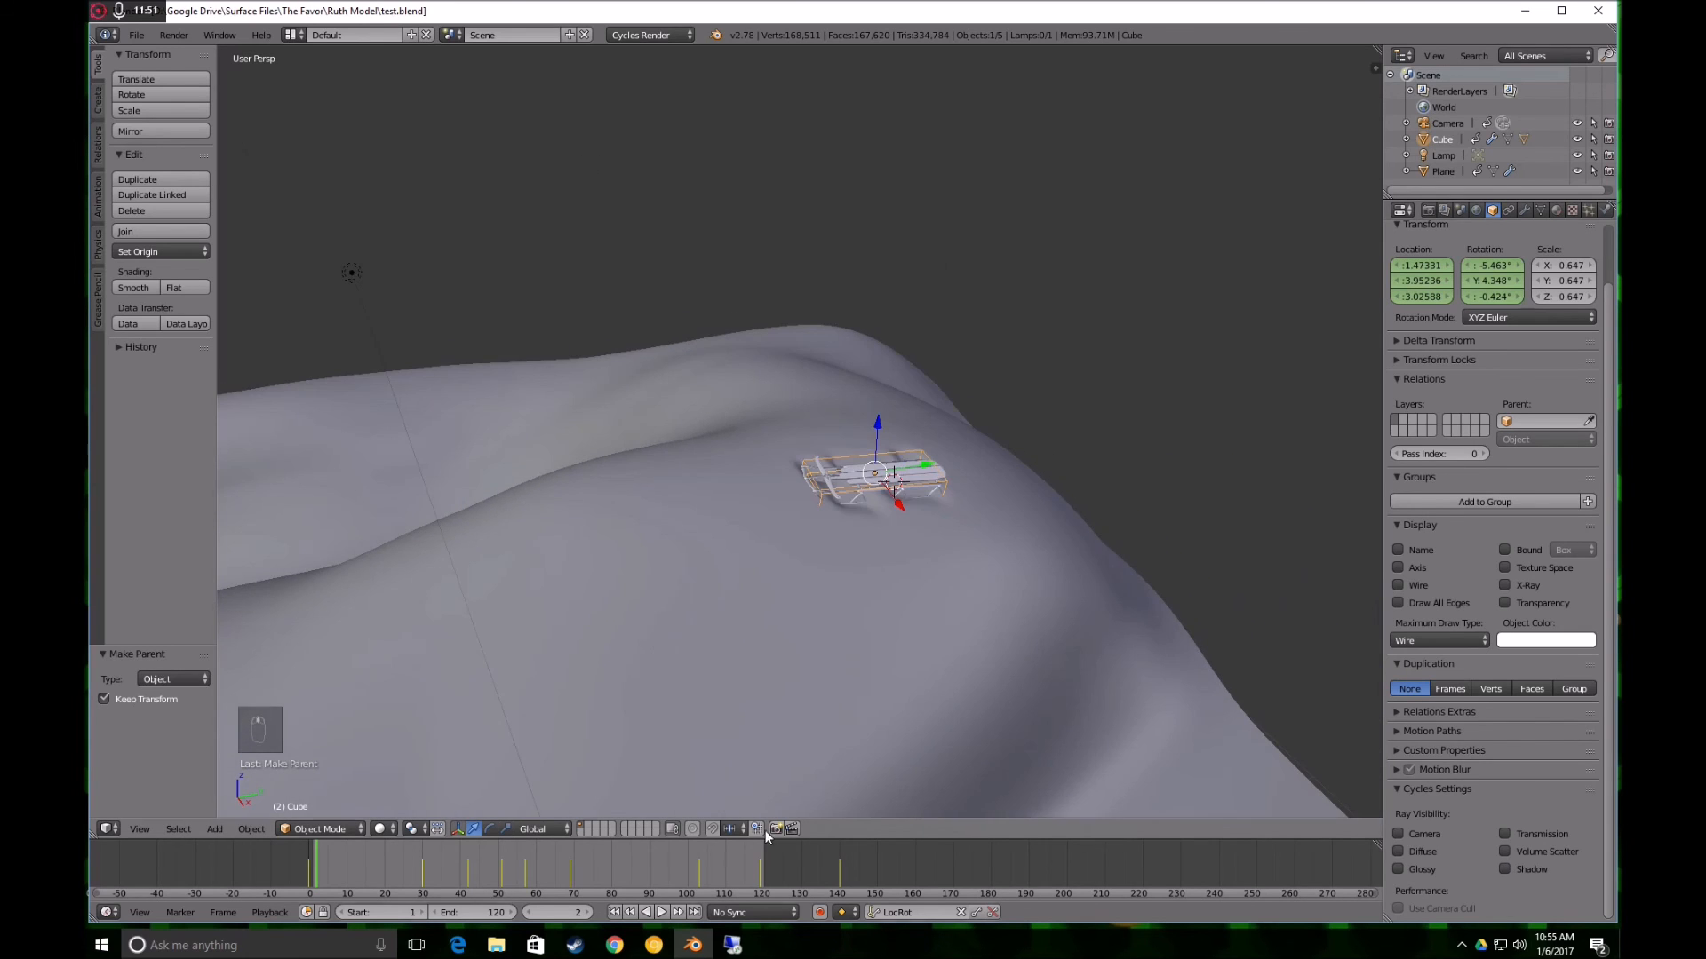
Play the sled animation, stop it at frame 69 and examine the carved track behind the sled from several angles
key(alt+a)
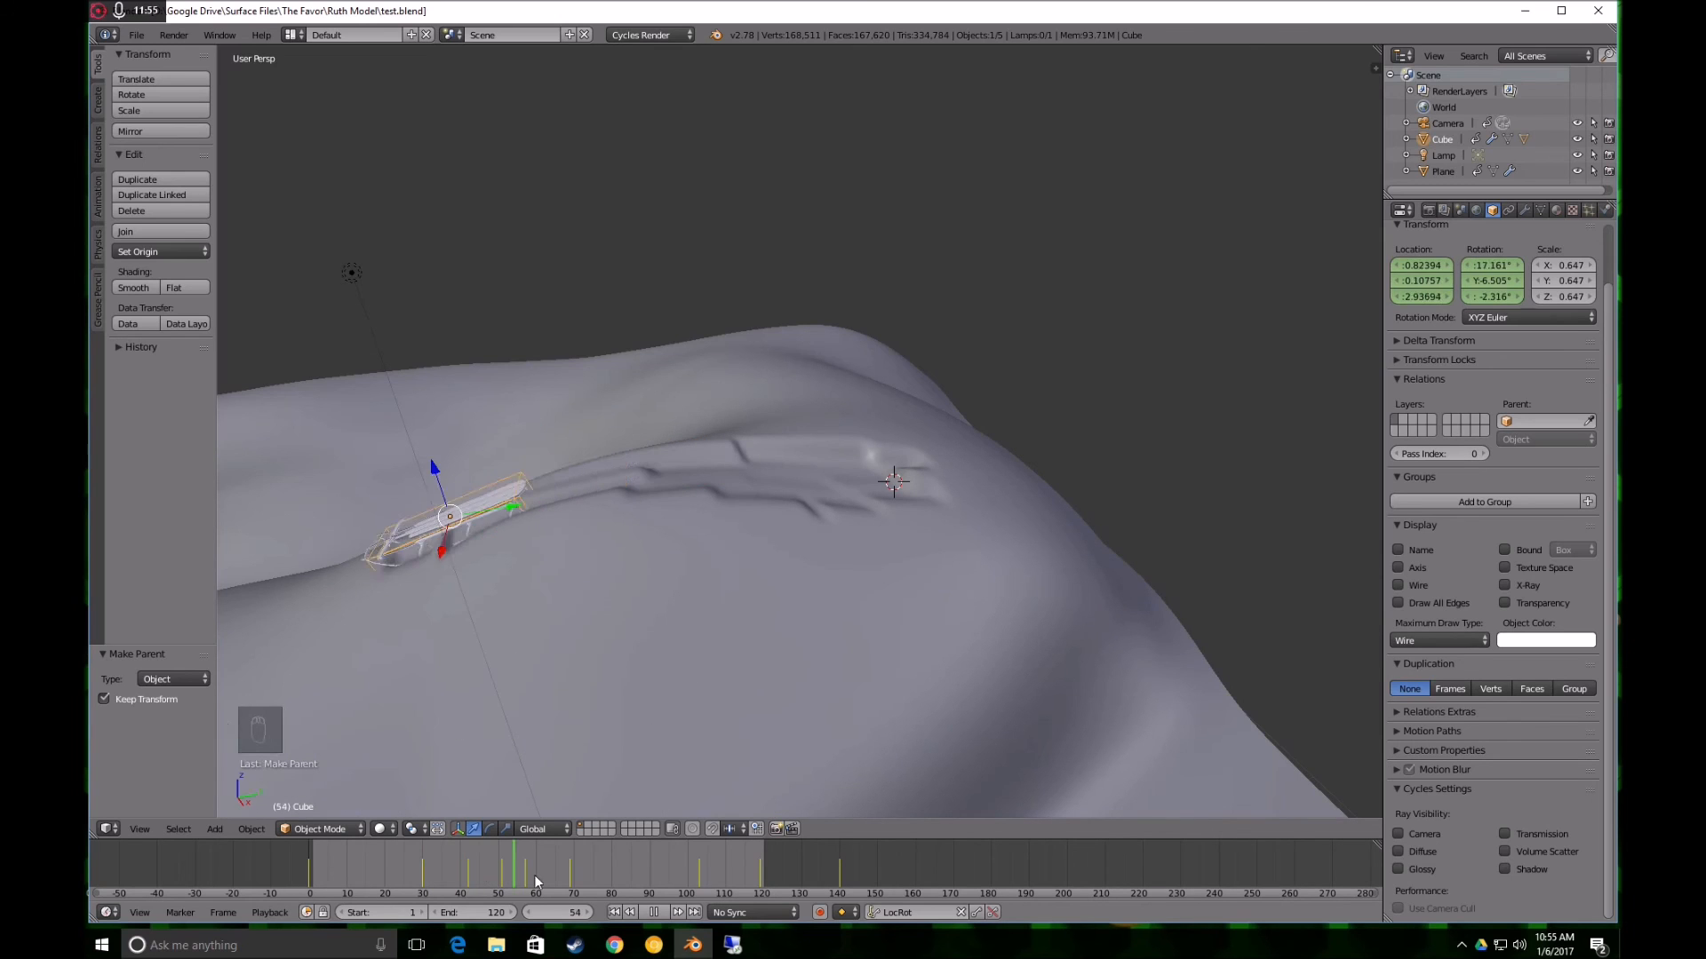
key(alt+a)
middle_drag(595, 782, 708, 596)
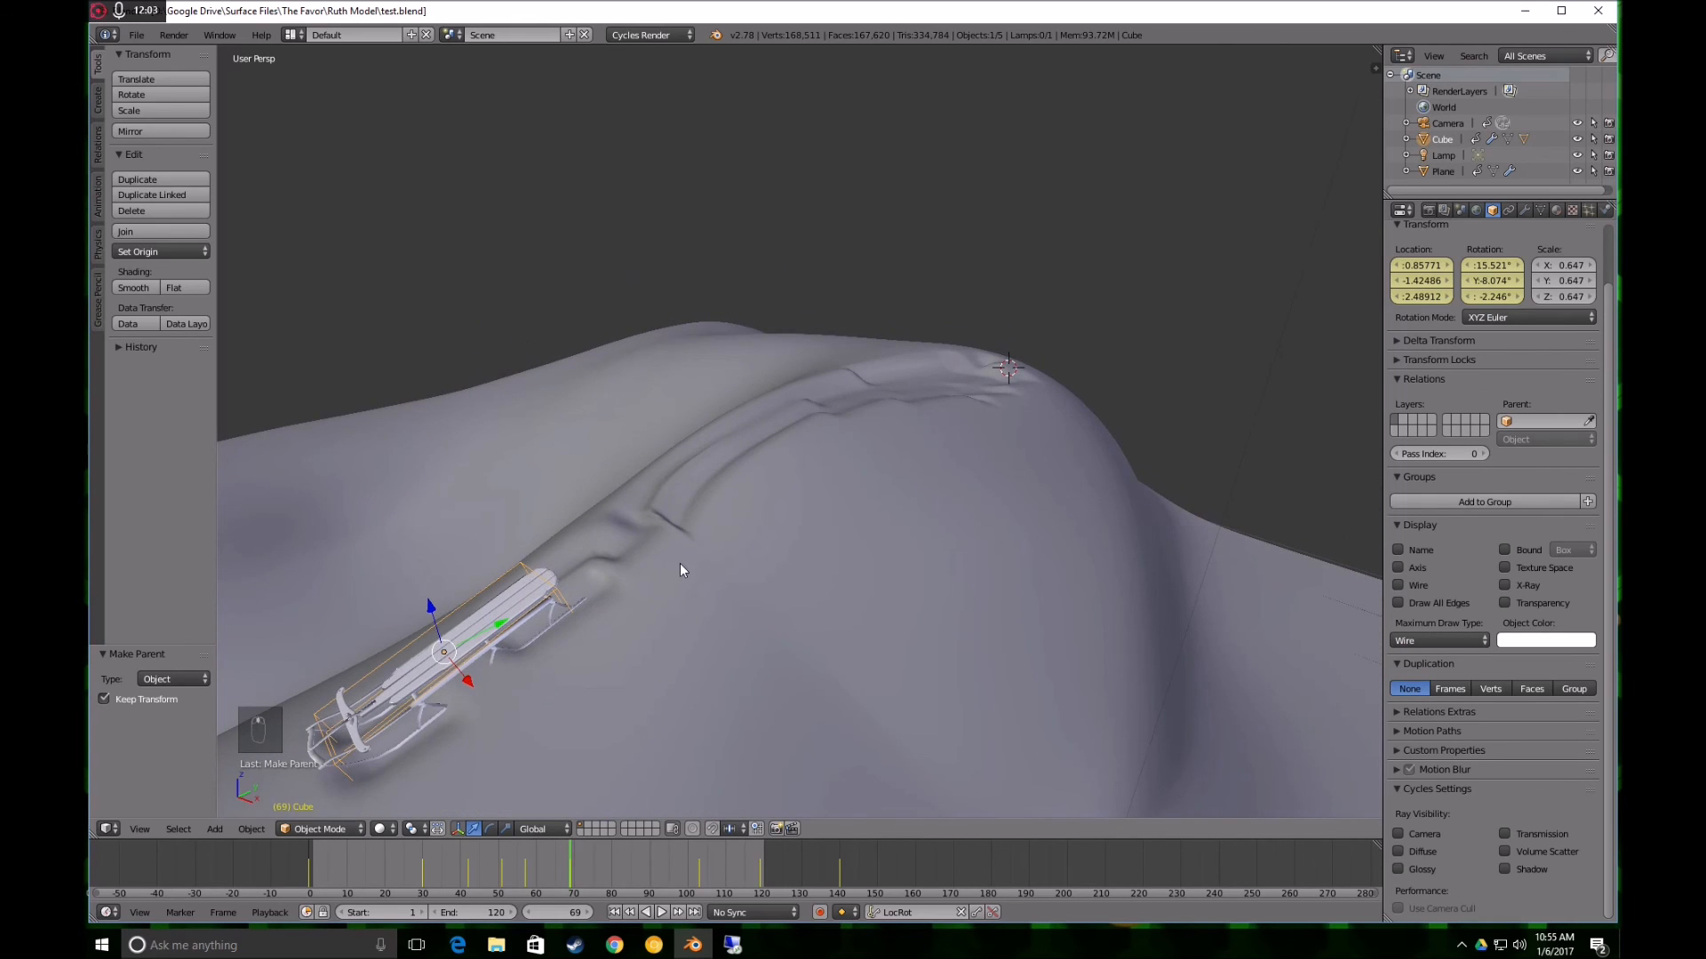
middle_drag(648, 538, 792, 622)
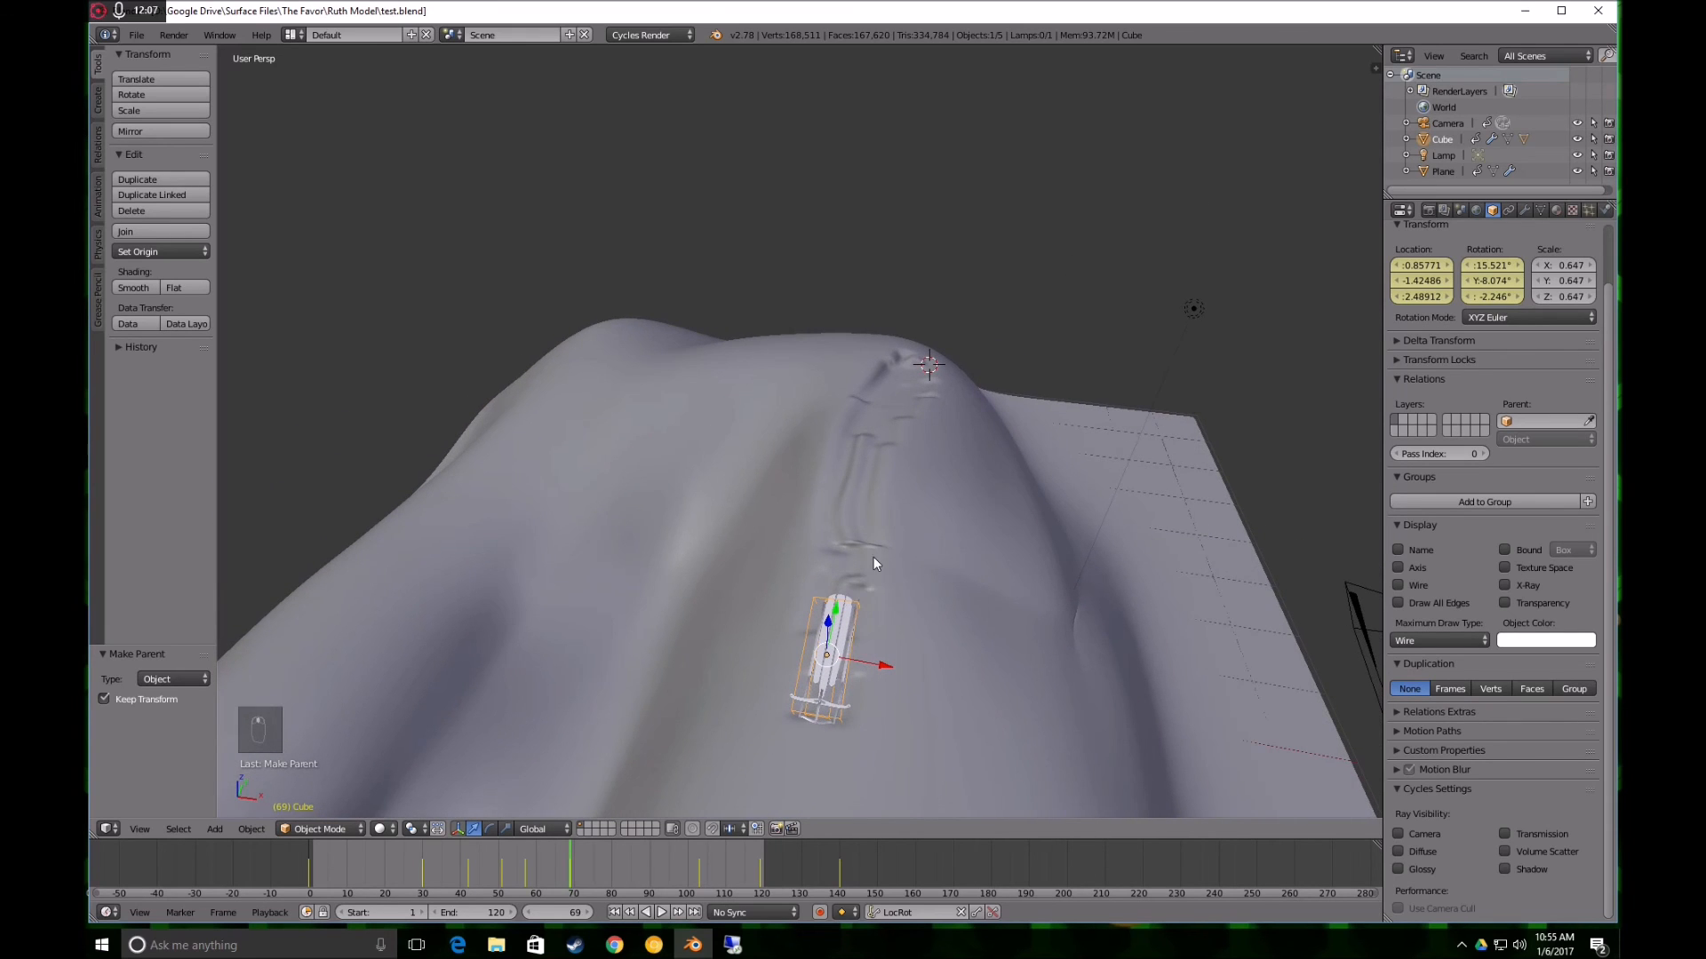
middle_drag(866, 540, 622, 710)
Advance to frame 110, view the full length of the track down the hill, and replay the animation
drag(567, 862, 723, 876)
scroll(679, 639, down, 3)
middle_drag(680, 640, 773, 633)
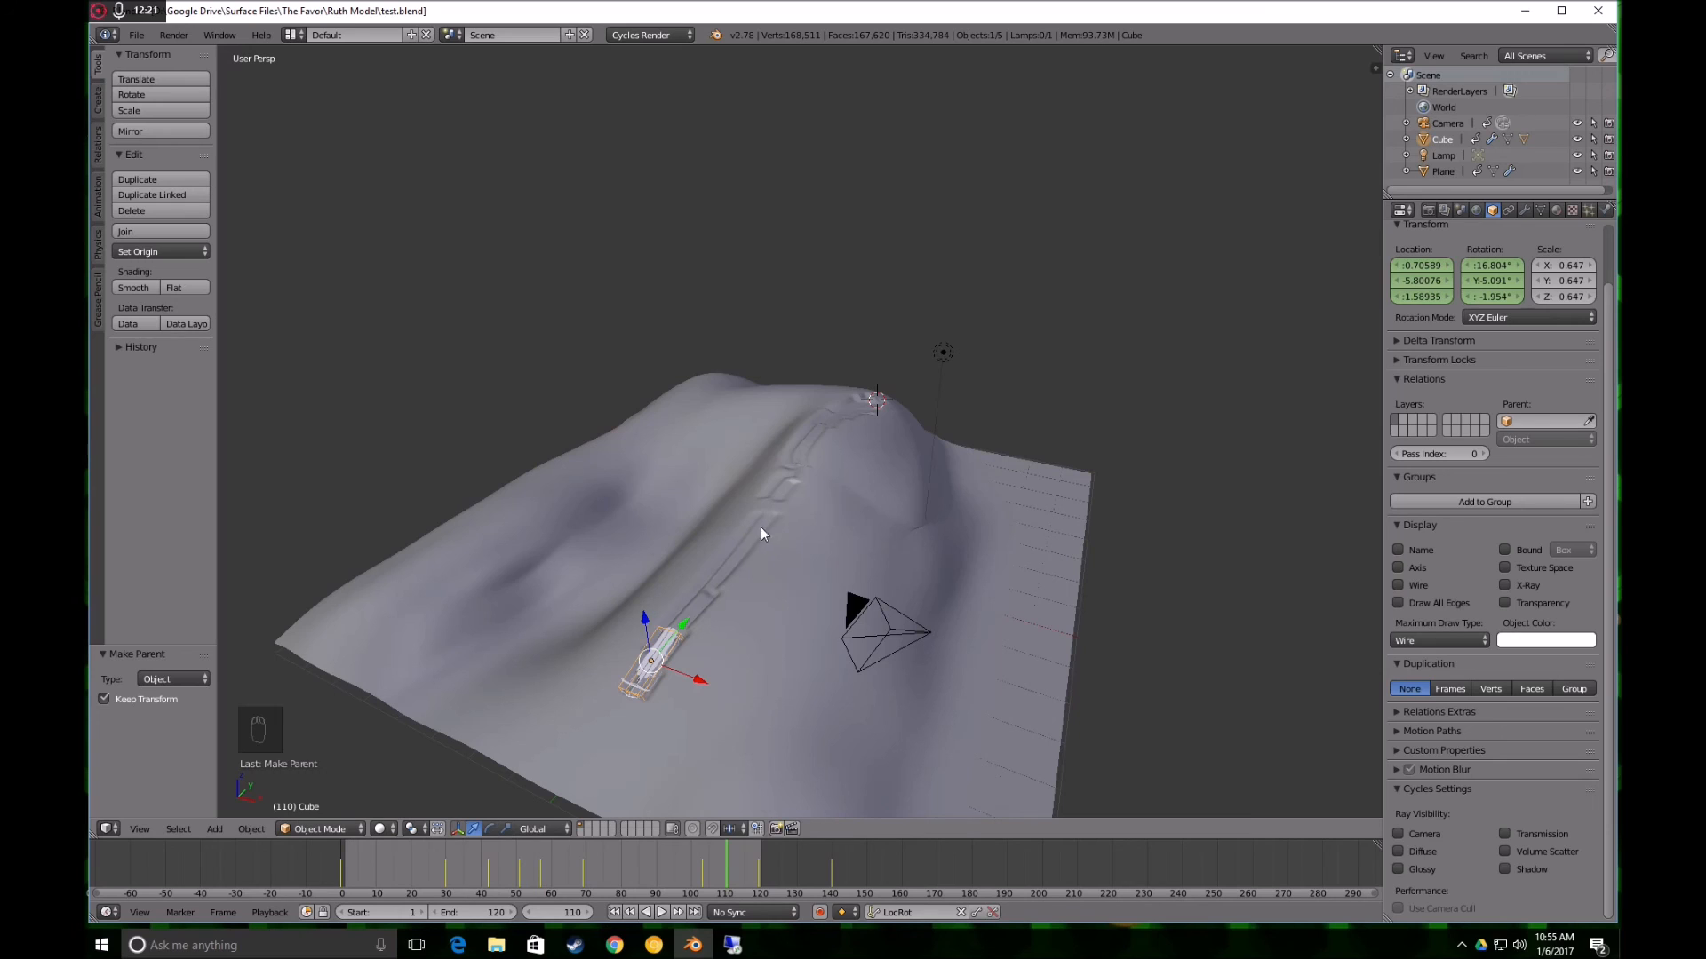
key(alt+a)
Go back to frame 40 and switch the viewport shading to Rendered for a close view of the sled and track
drag(797, 870, 480, 874)
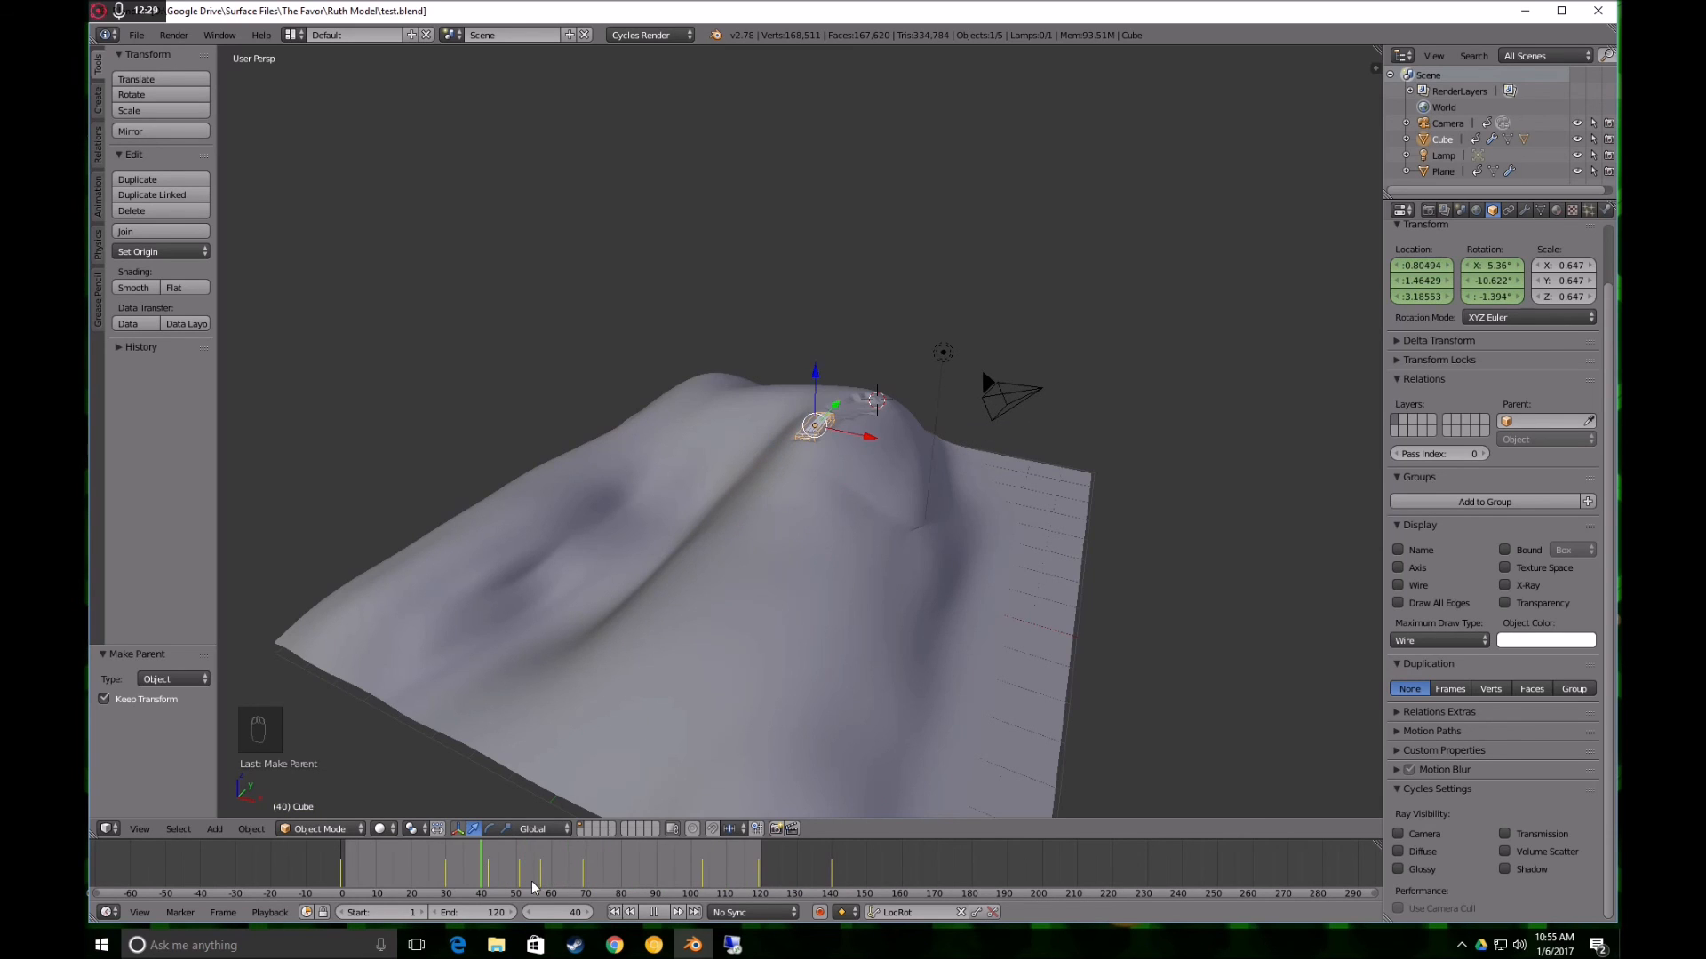
scroll(705, 641, down, 4)
middle_drag(704, 641, 647, 659)
scroll(647, 659, up, 3)
scroll(647, 659, up, 3)
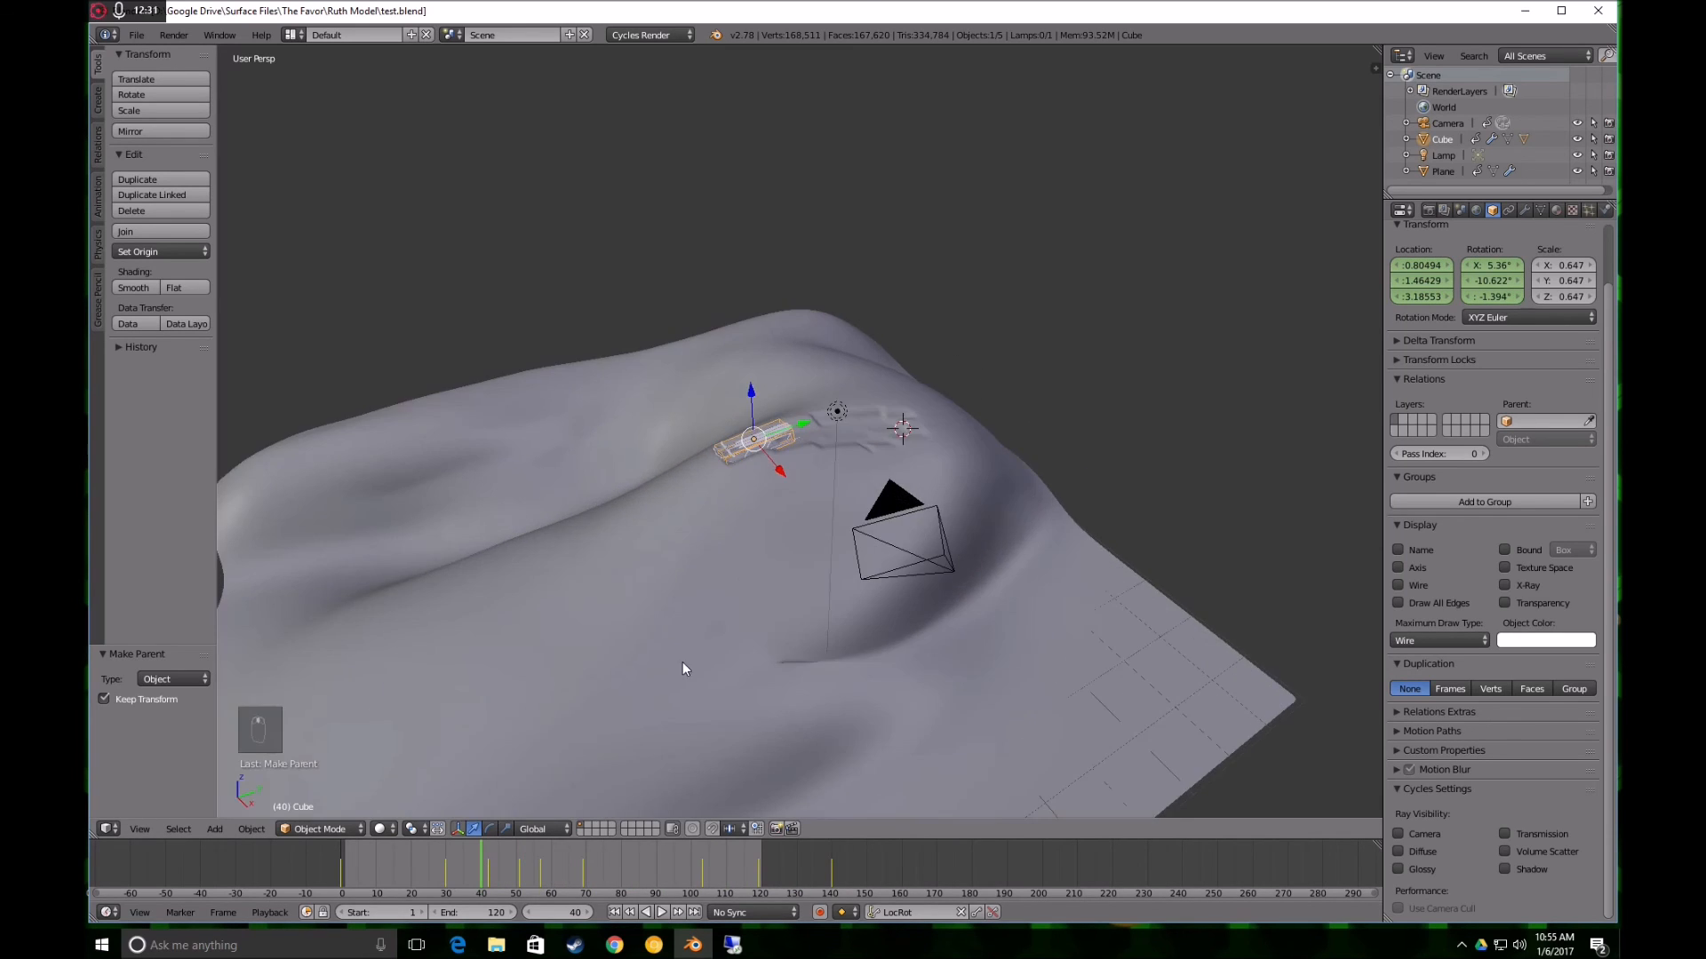
click(382, 829)
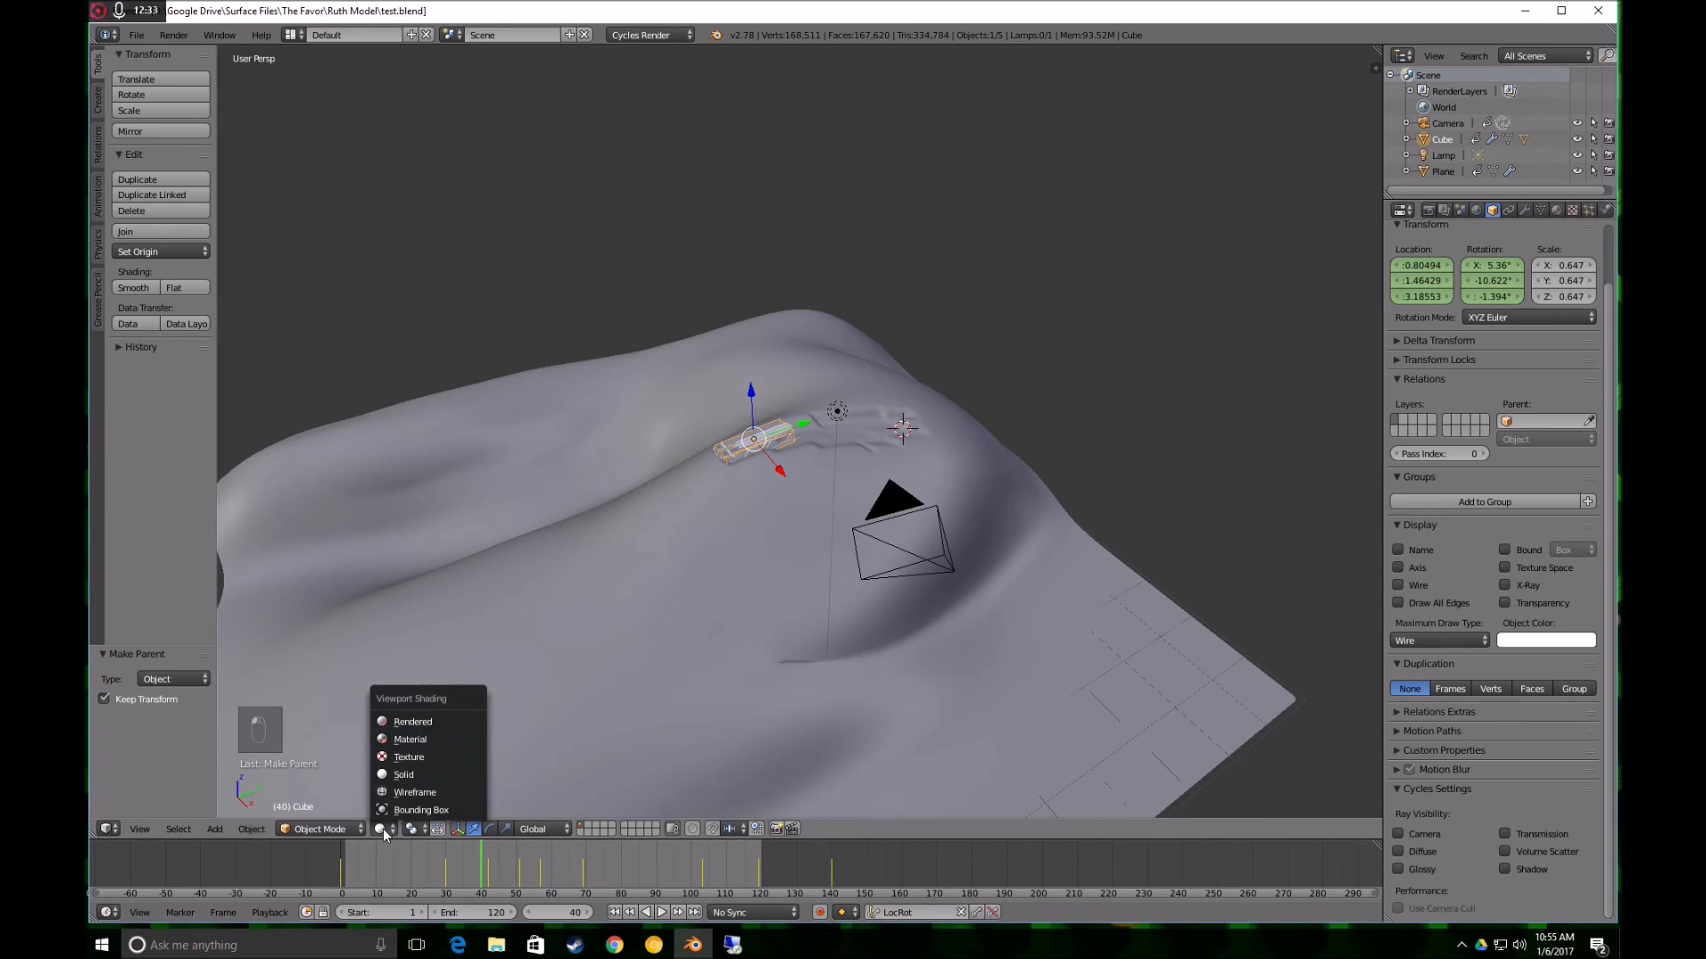
click(421, 718)
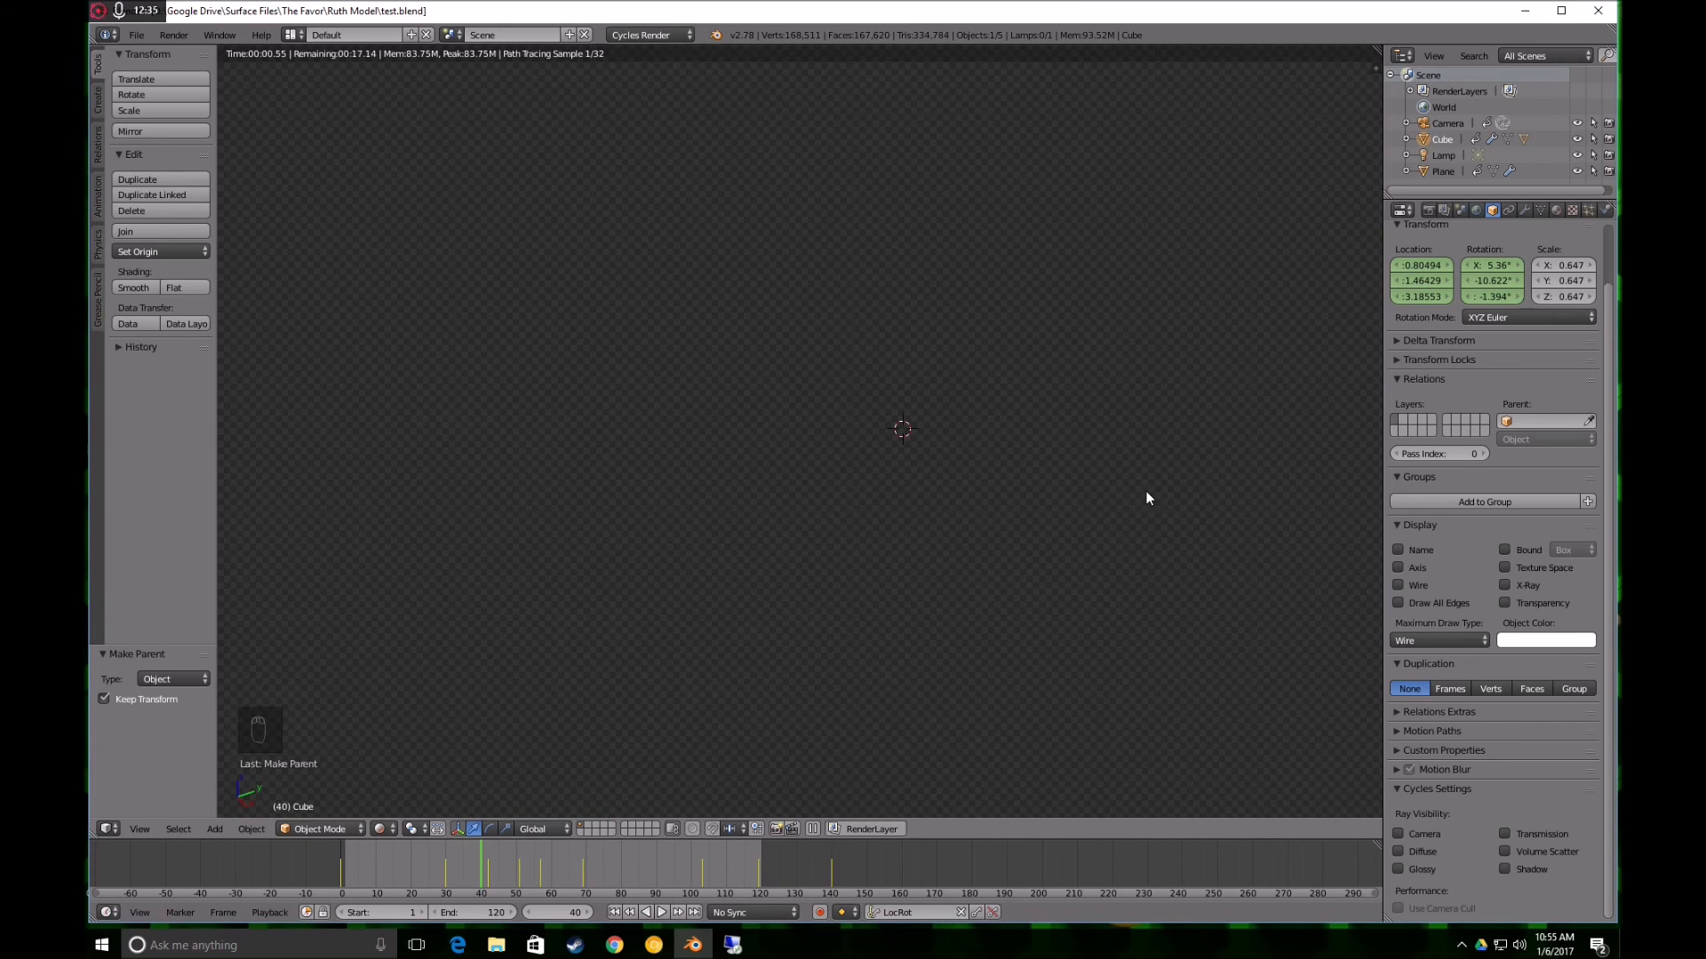
scroll(769, 480, up, 6)
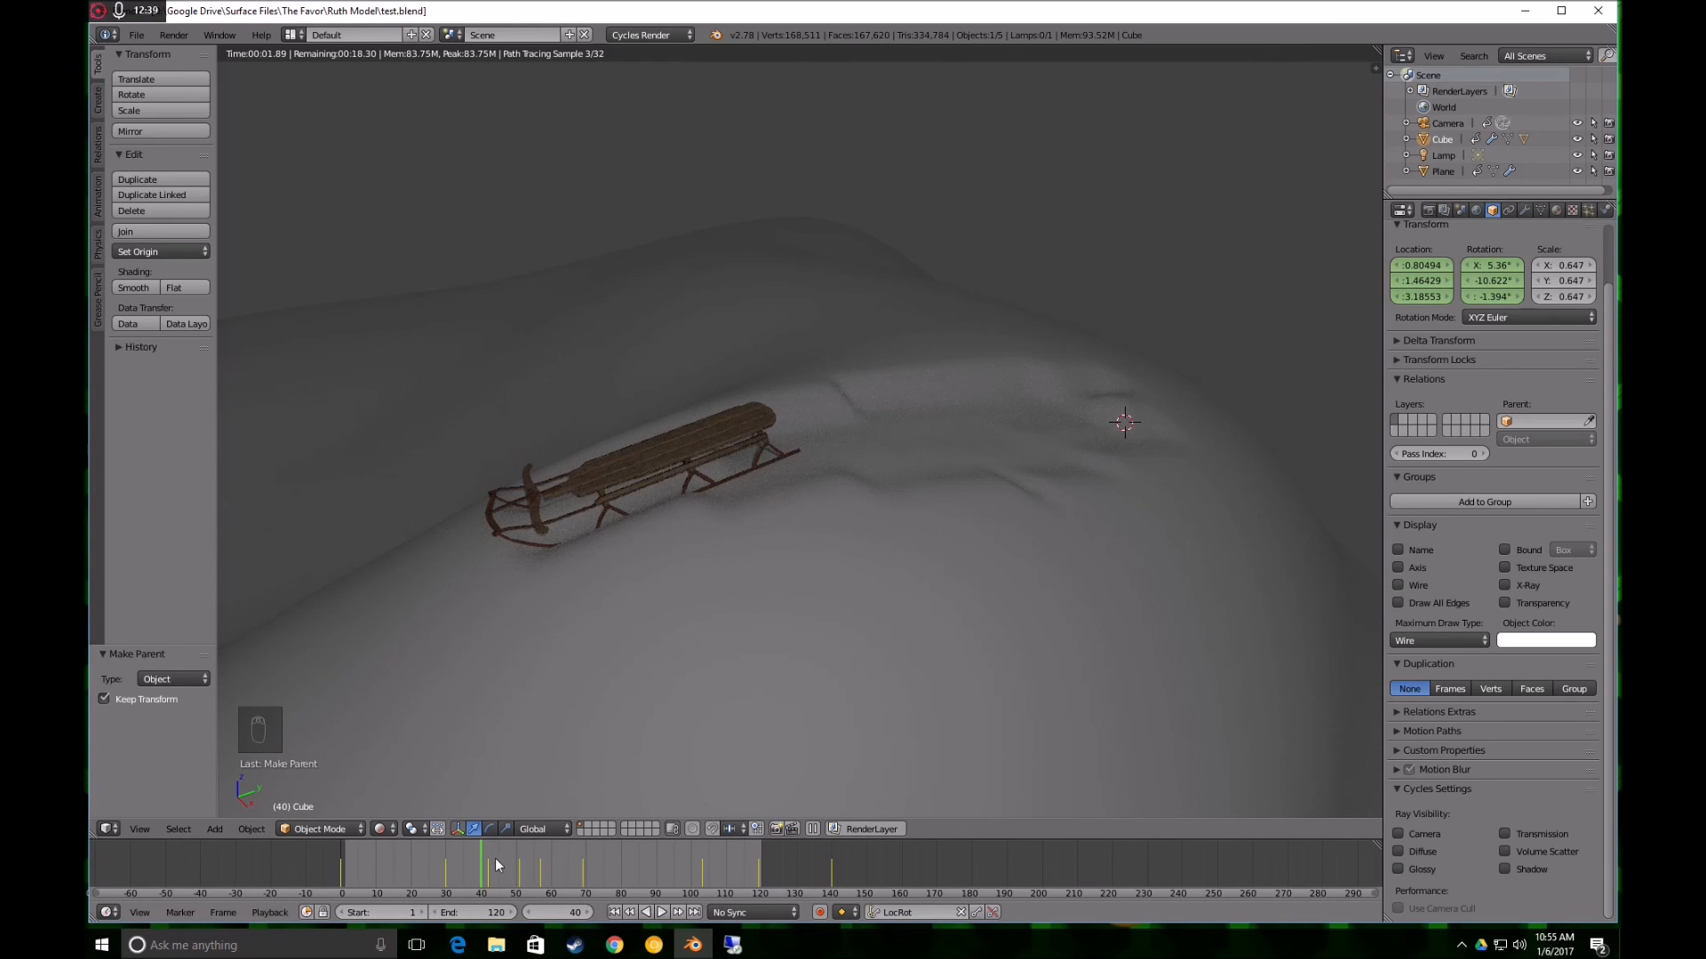
Advance to frame 60 and examine the rendered sled, its shadow and the carved track from near and far
drag(495, 859, 551, 860)
scroll(561, 626, down, 3)
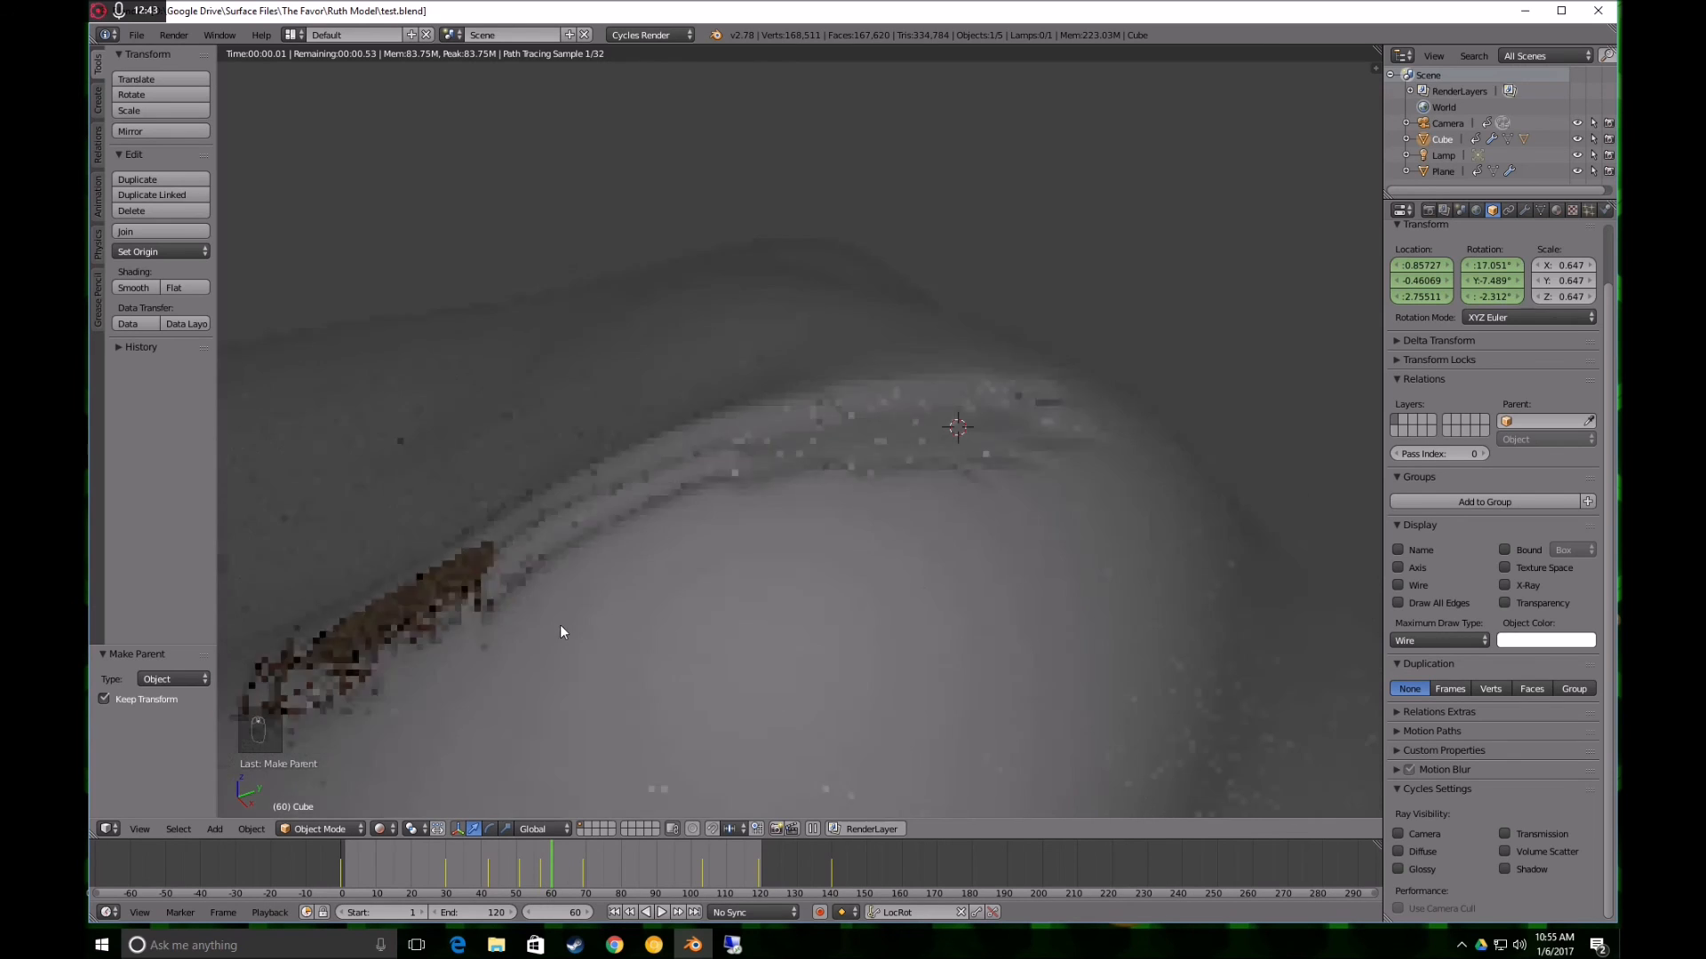
scroll(561, 626, down, 2)
middle_drag(587, 606, 704, 393)
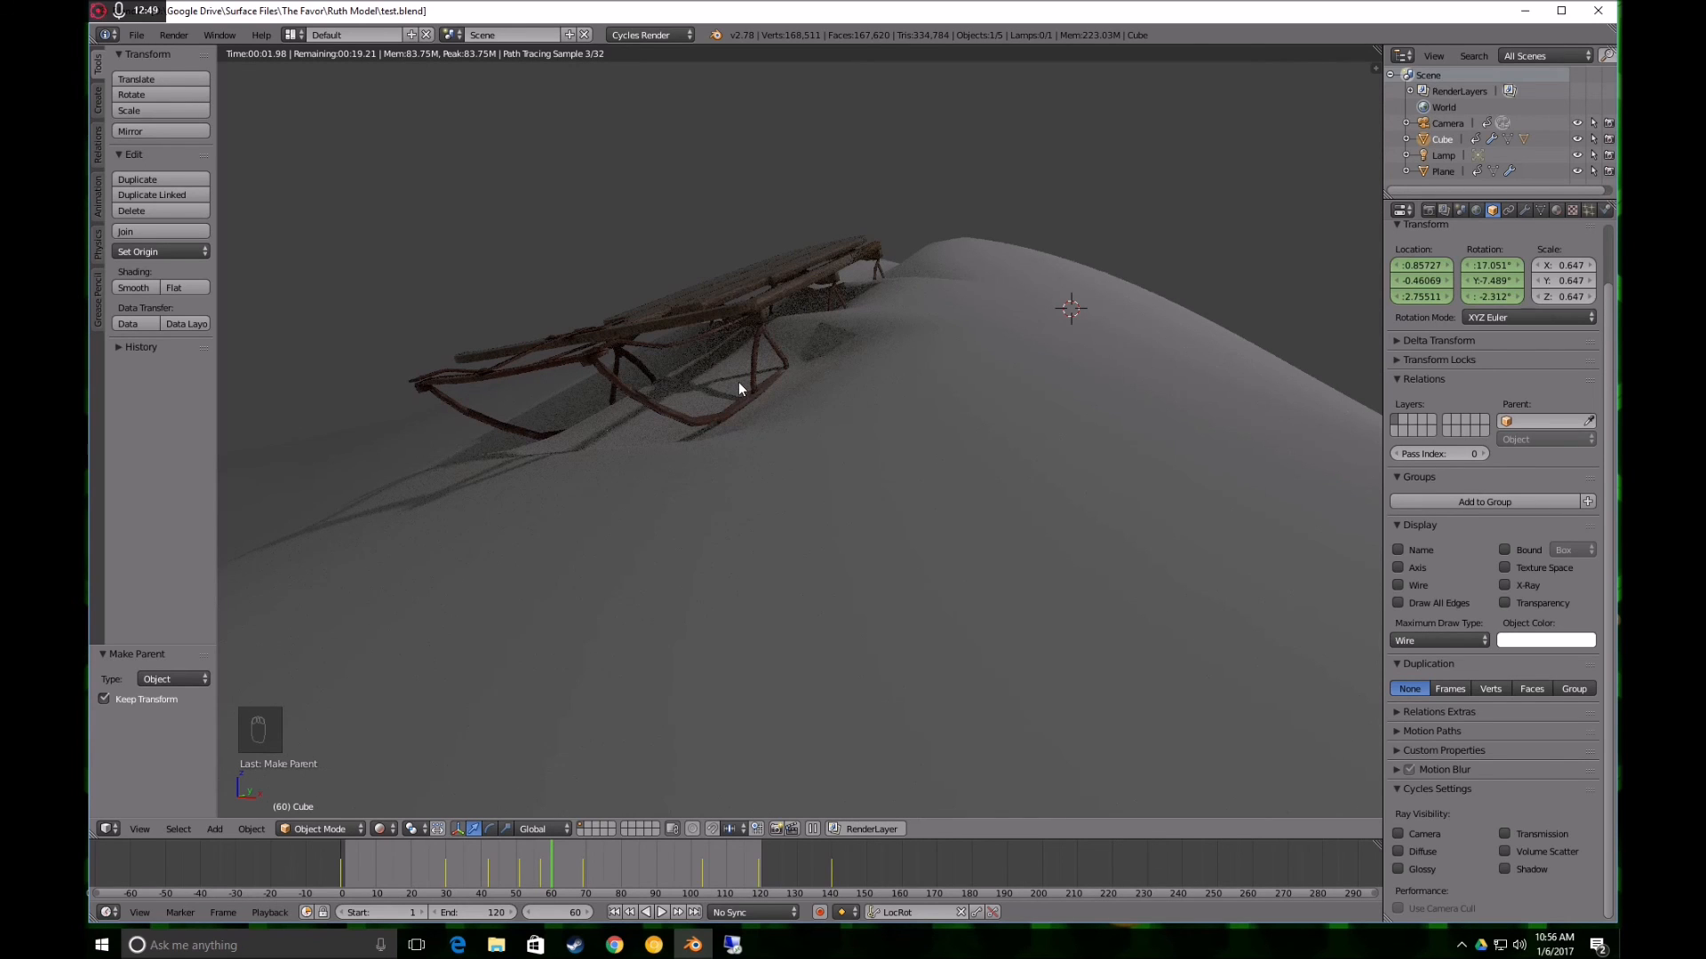
scroll(734, 388, down, 3)
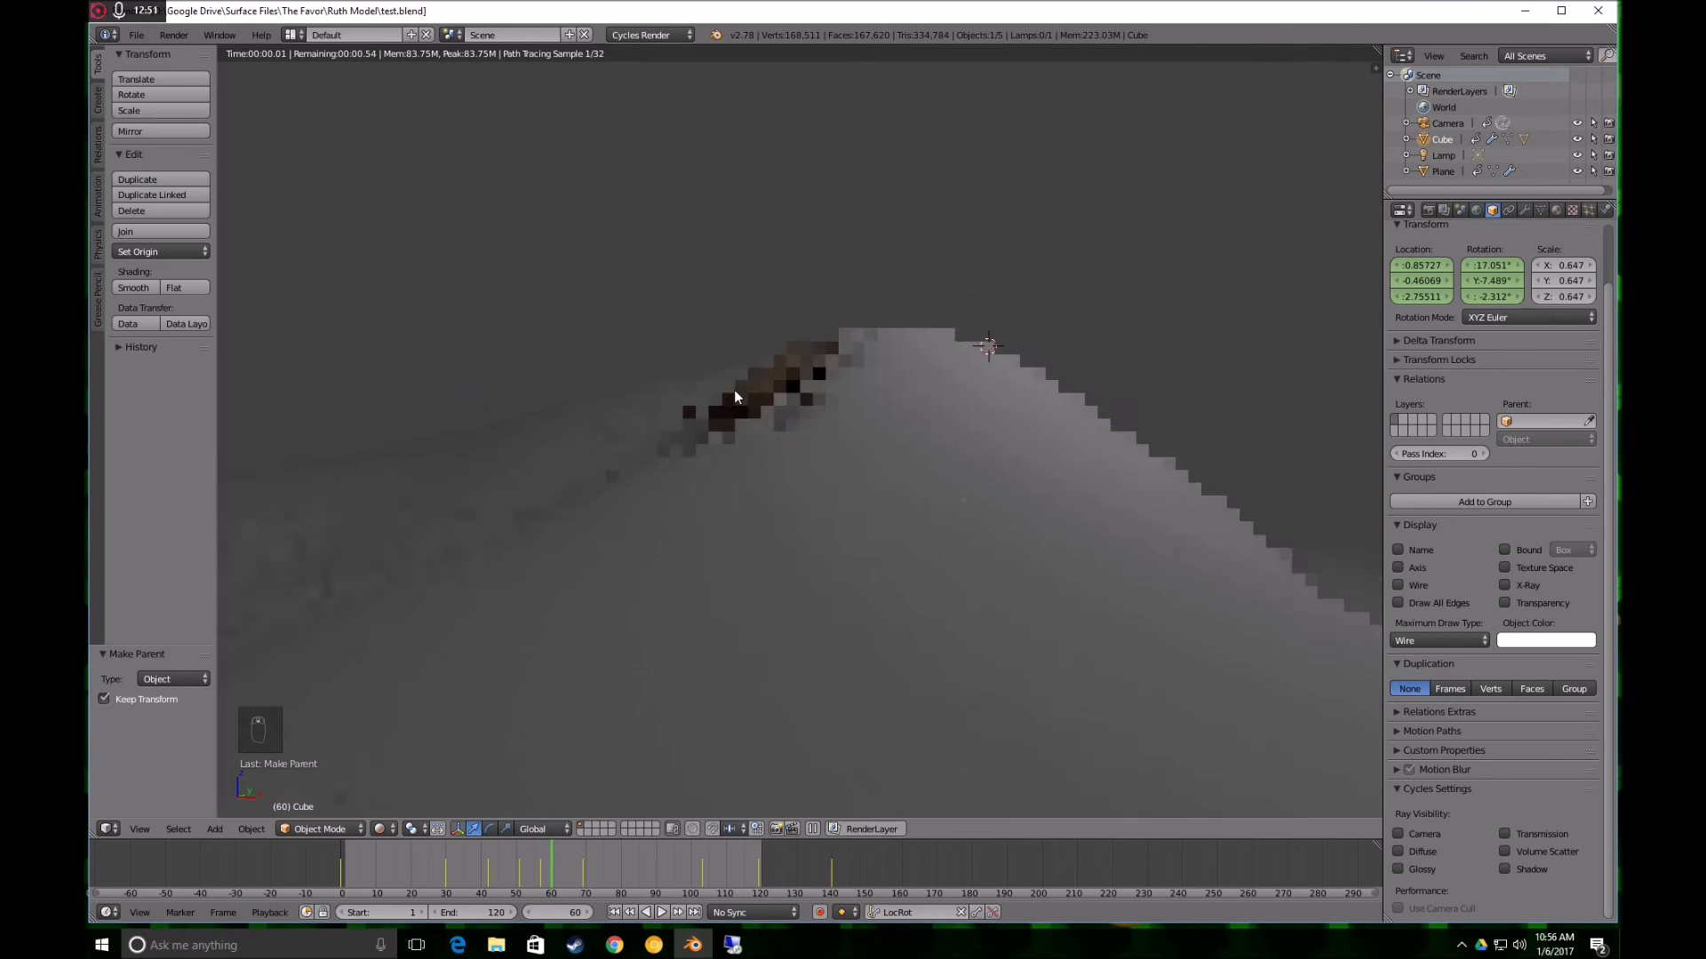
scroll(764, 417, up, 5)
scroll(733, 418, down, 4)
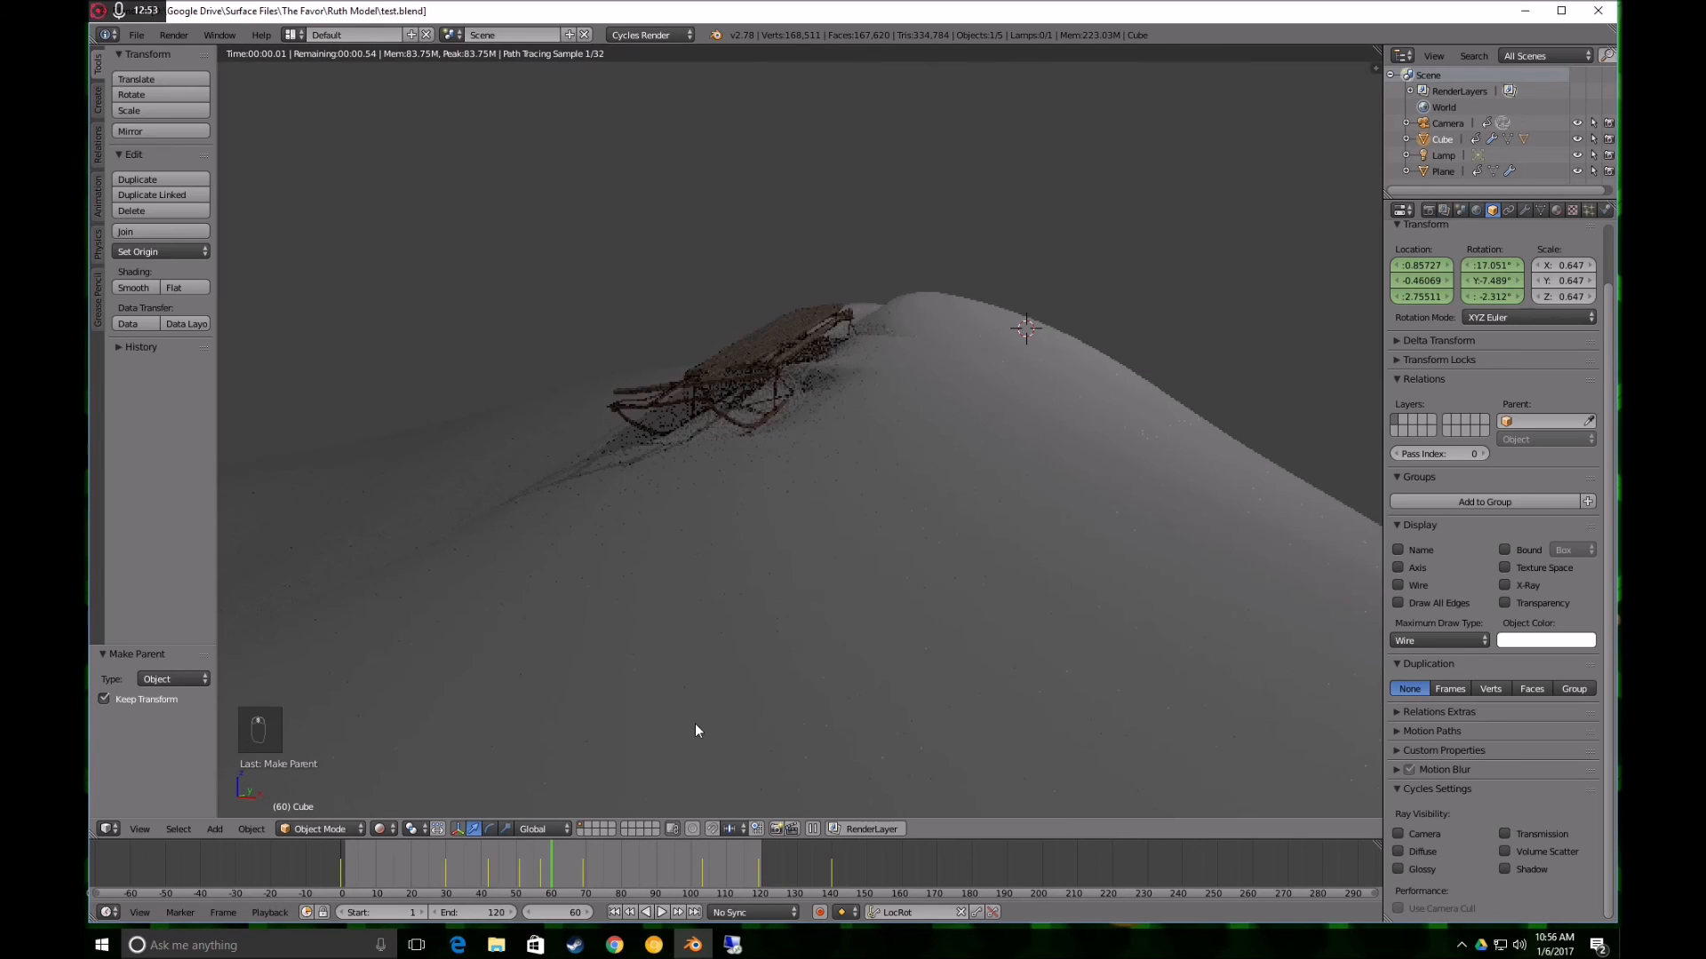
mouse_move(774, 626)
middle_down()
mouse_move(803, 610)
mouse_move(746, 639)
mouse_move(735, 621)
middle_up()
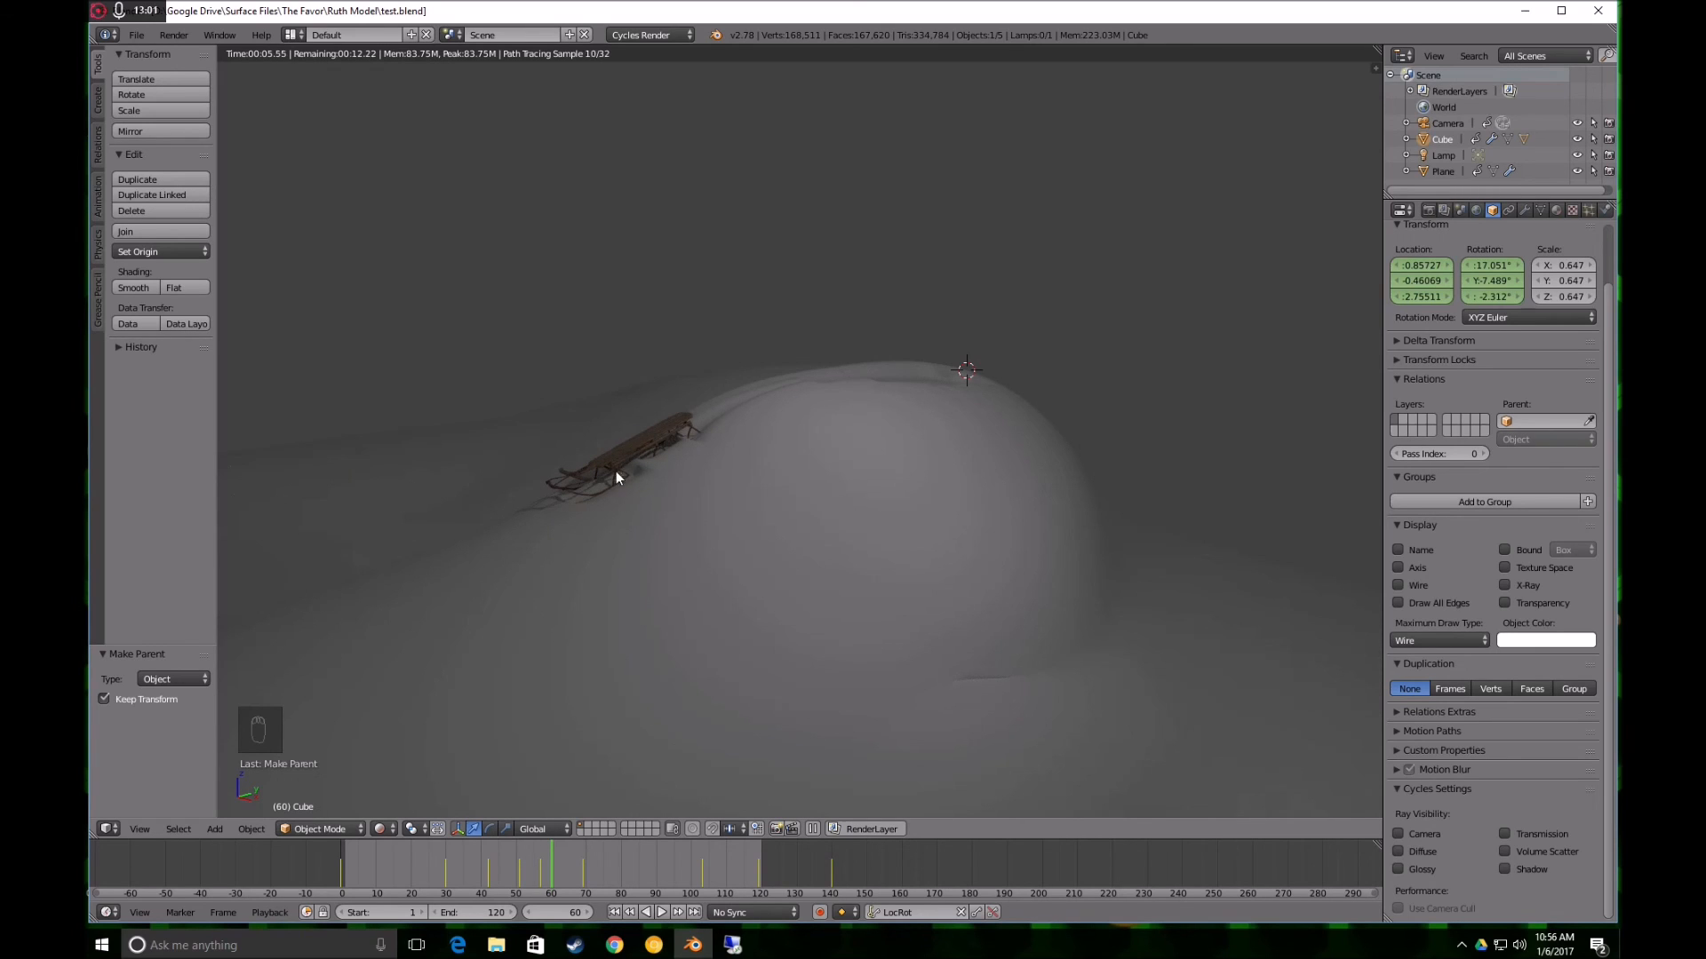
mouse_move(615, 471)
middle_down()
mouse_move(681, 560)
mouse_move(813, 594)
mouse_move(734, 613)
mouse_move(697, 576)
middle_up()
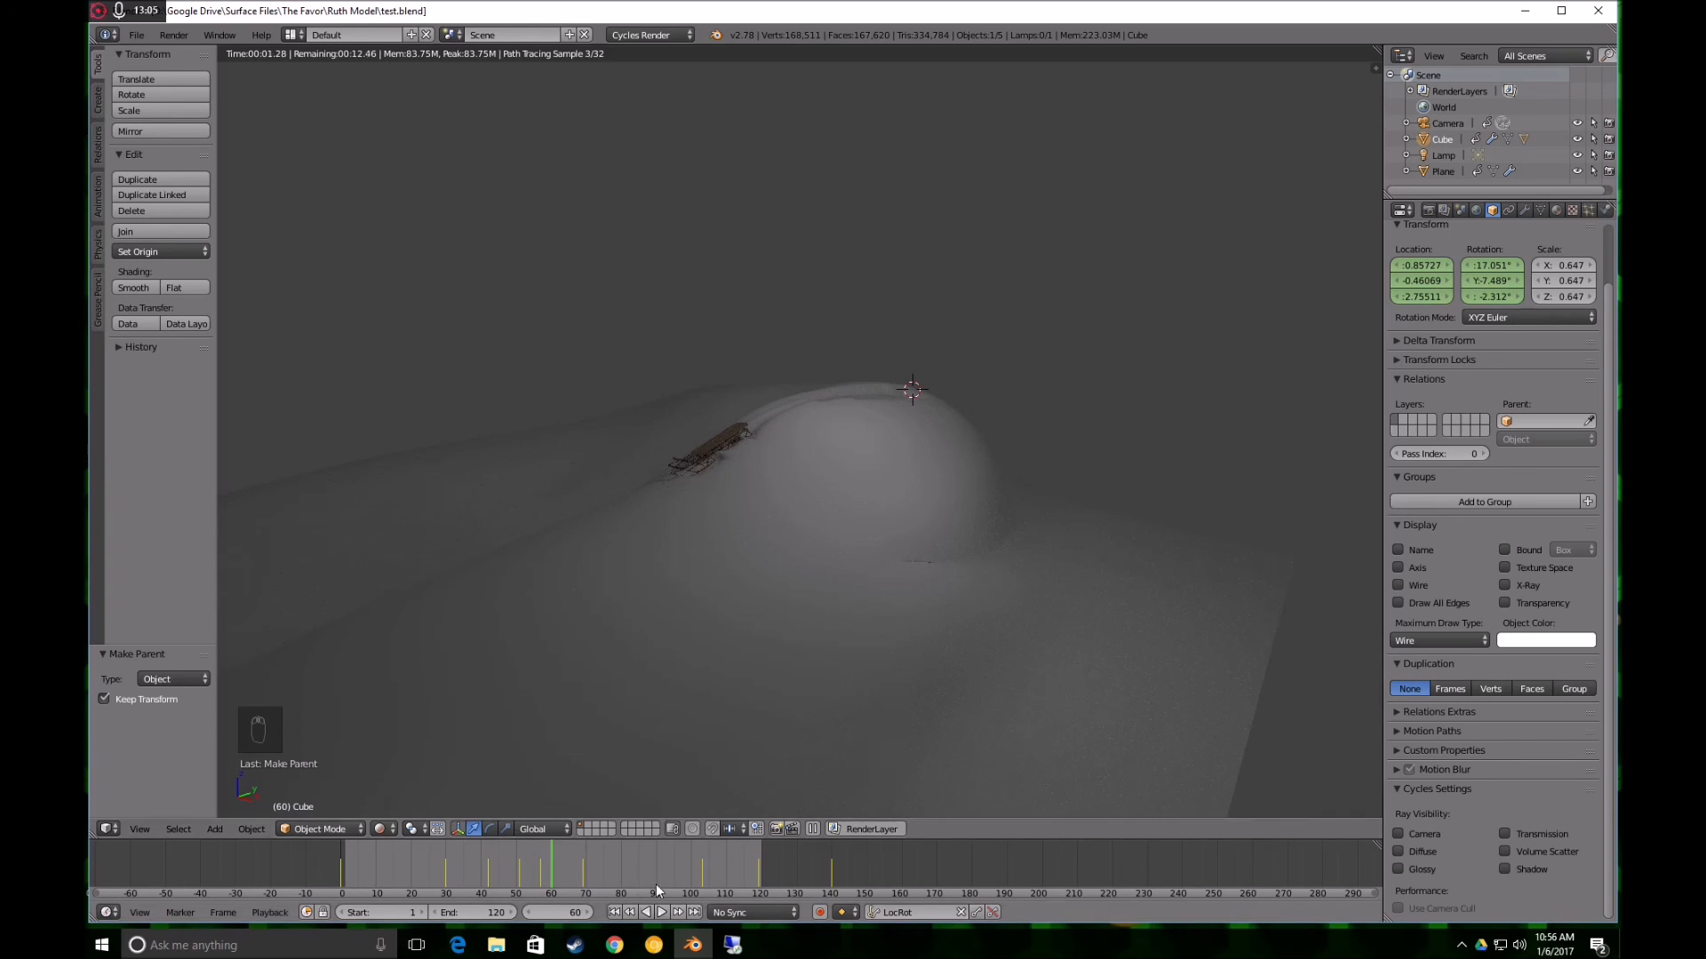